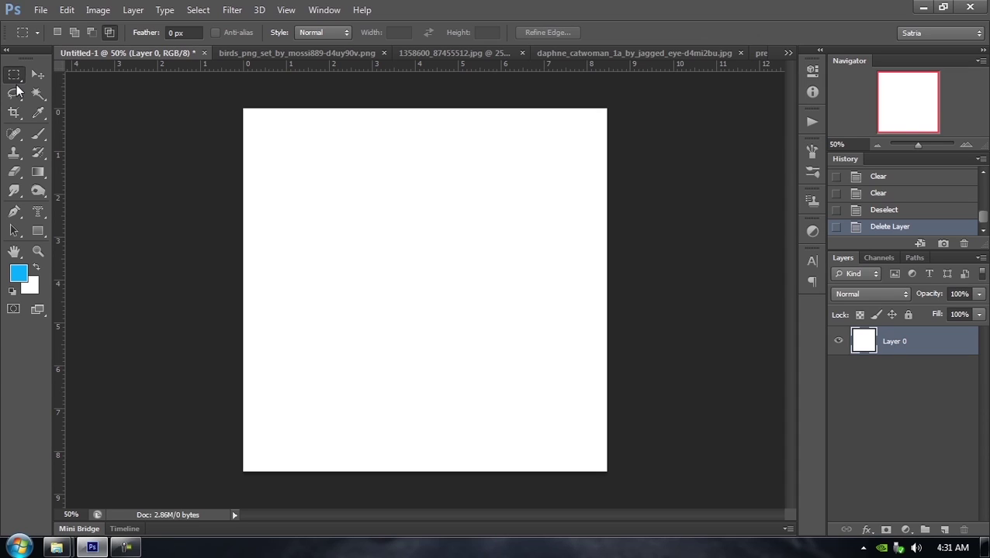
left_click(14, 93)
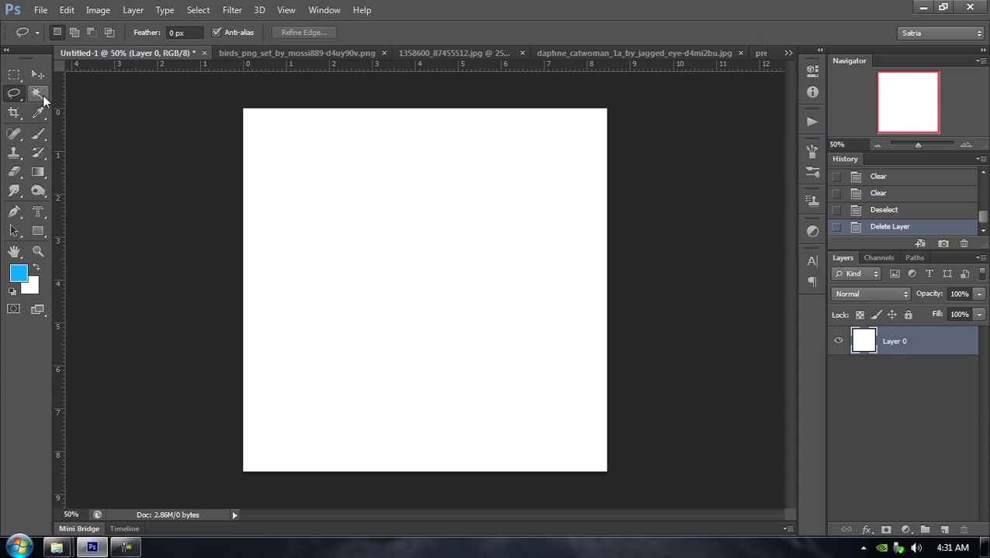
left_click(43, 95)
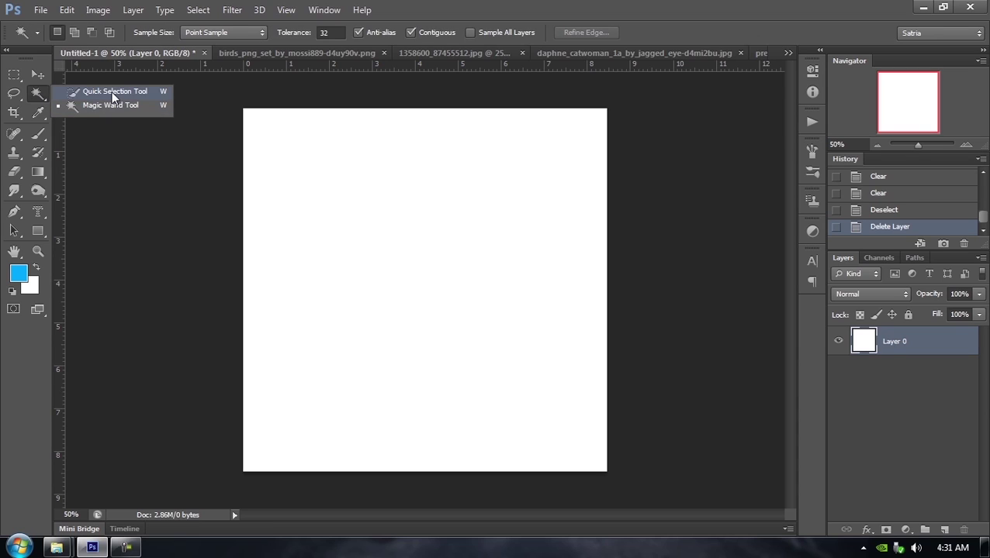
left_click(613, 6)
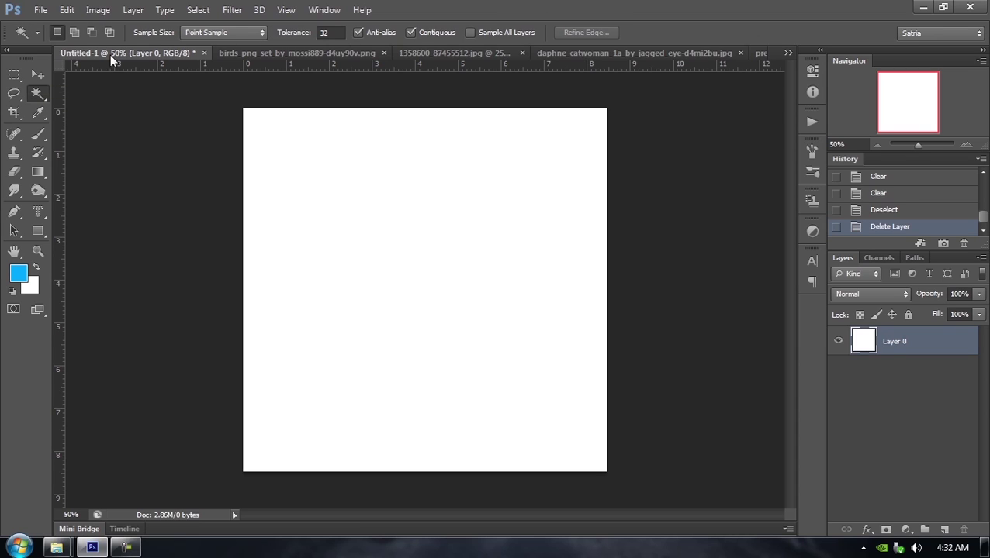
left_click(43, 78)
left_click(13, 112)
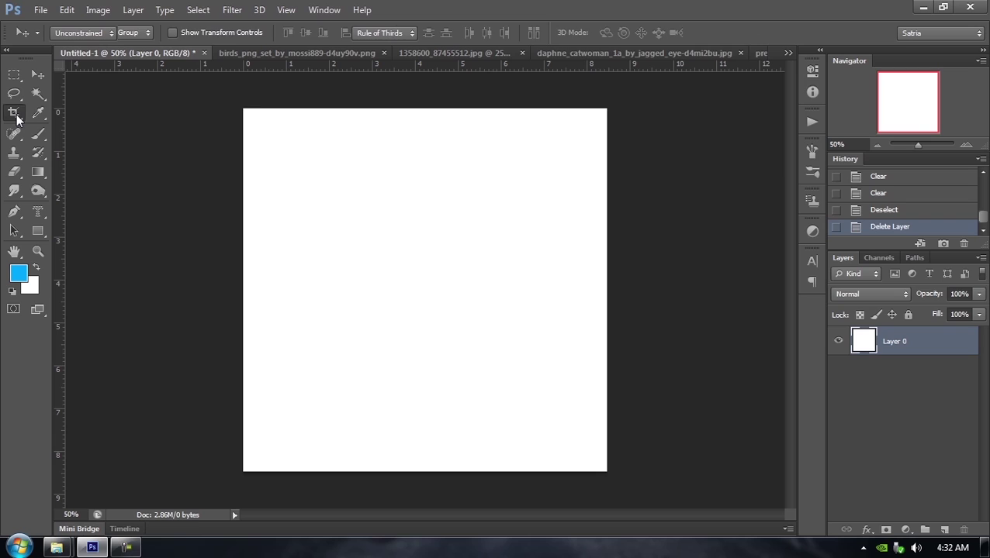
left_click(37, 114)
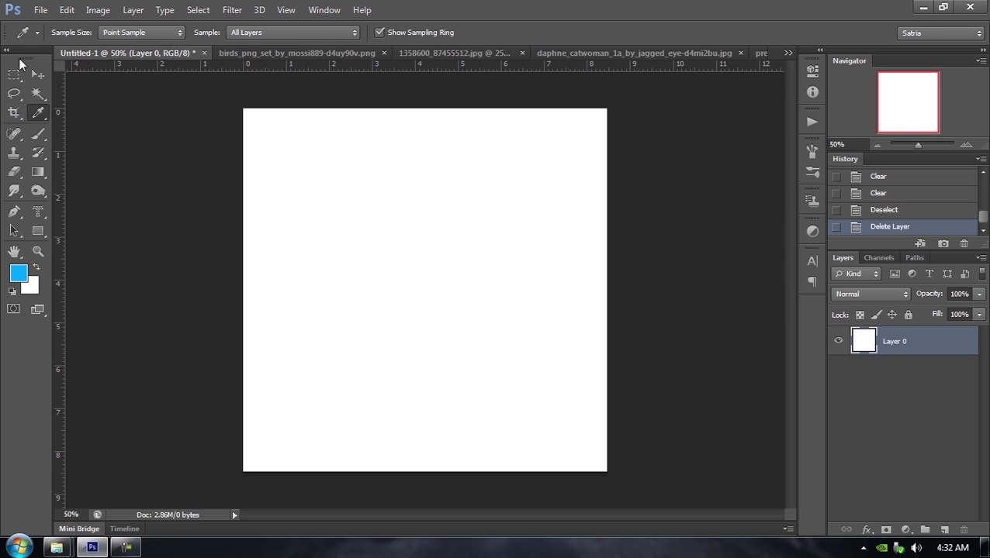
Step: Add a new layer, fill a large rectangular marquee in the middle of the canvas with the blue foreground colour, and deselect
left_click(14, 75)
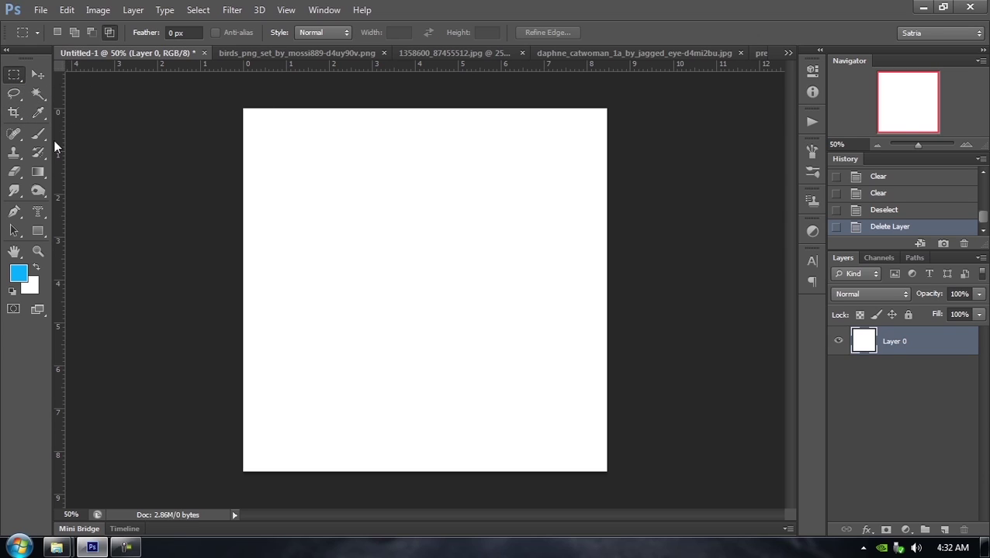
left_click(945, 531)
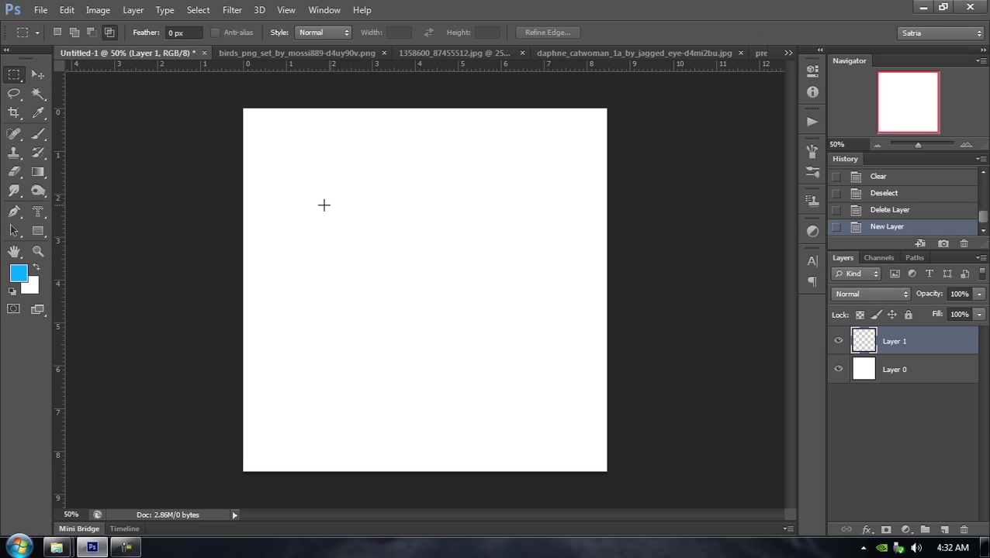
left_click_drag(289, 178, 565, 383)
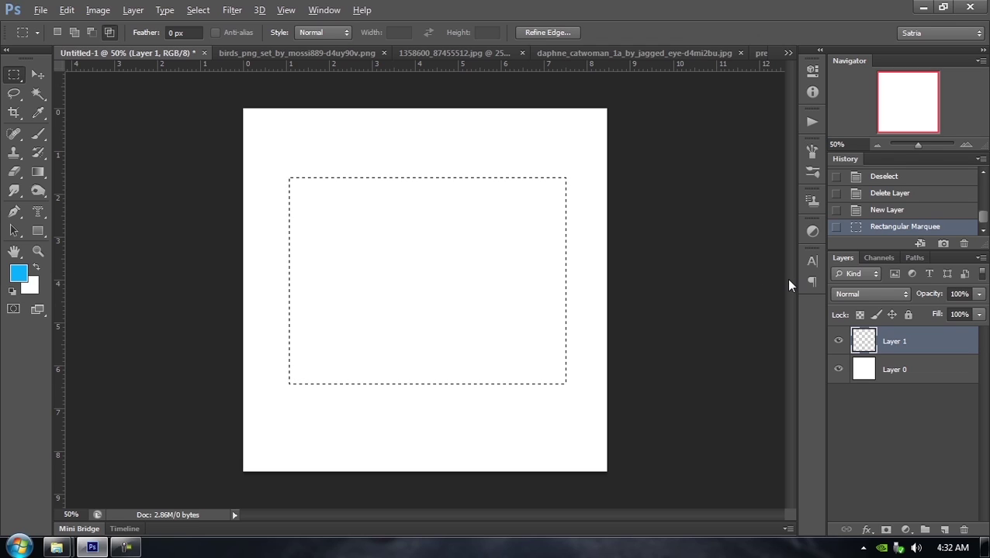
key("alt+BackSpace")
key("ctrl+d")
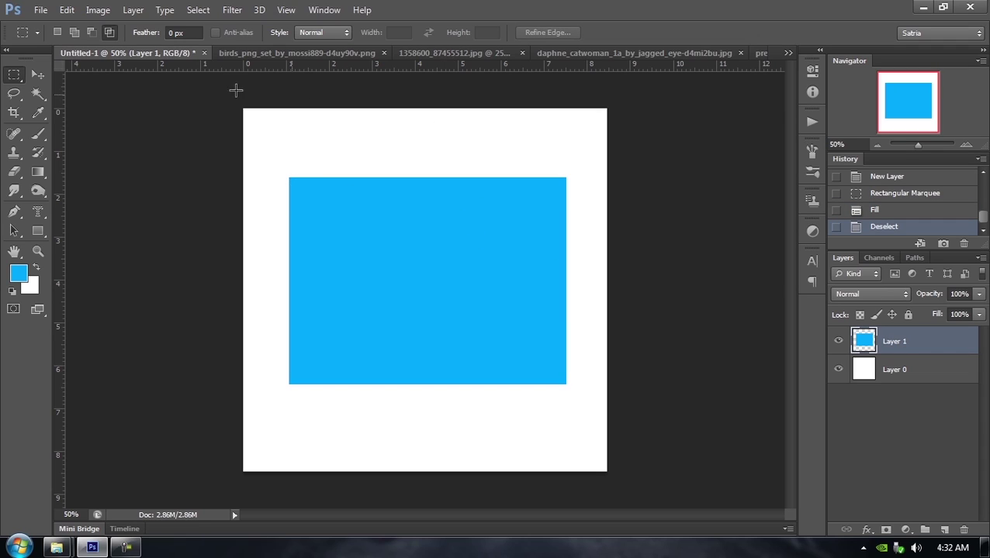
Step: In New Selection mode, marquee a full-height strip on the blue rectangle's left side, then replace it with one on its right side
left_click(57, 33)
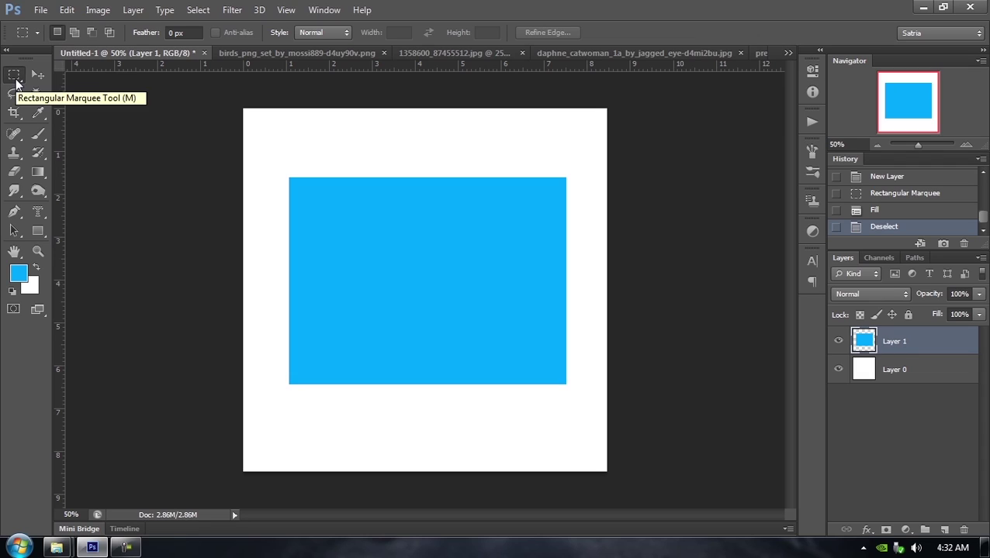
left_click(48, 96)
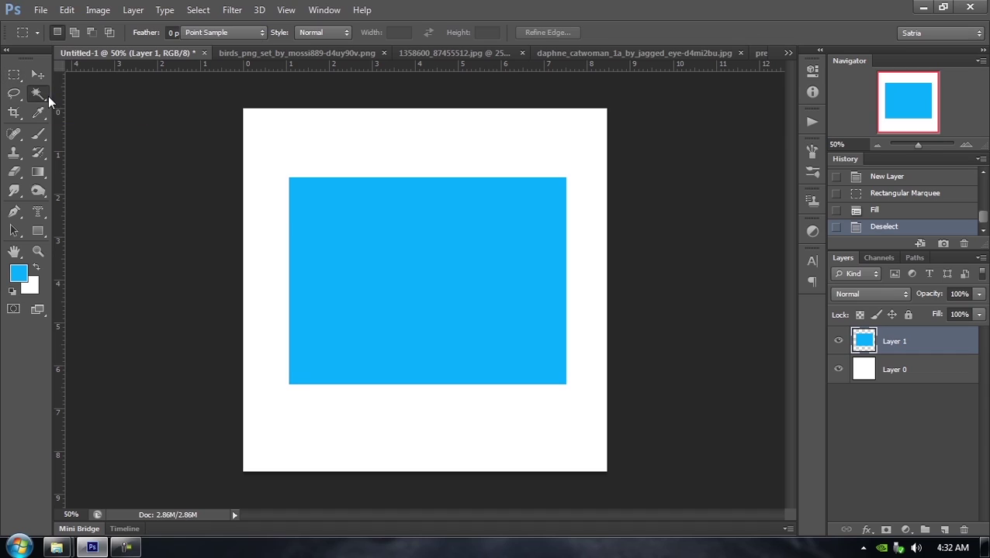
left_click(458, 7)
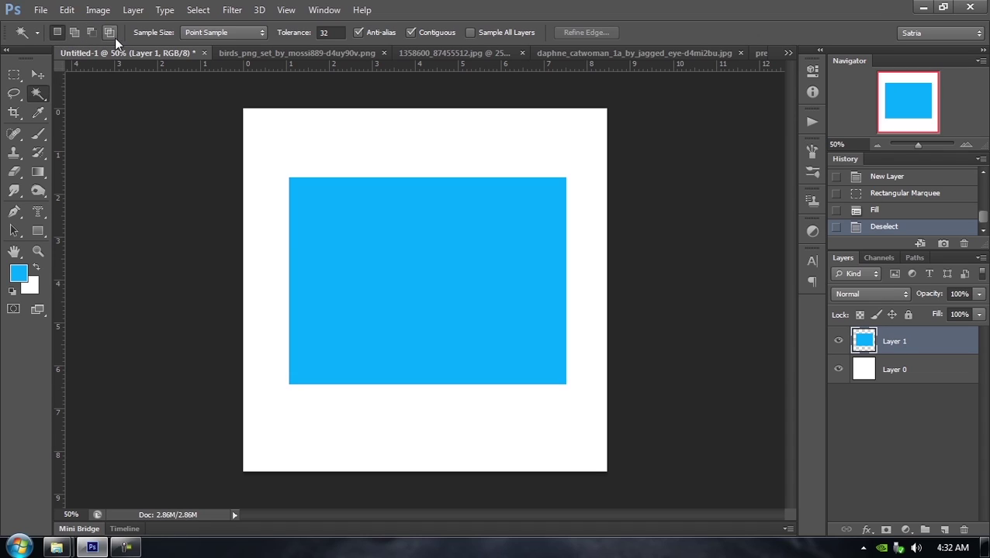
left_click(14, 75)
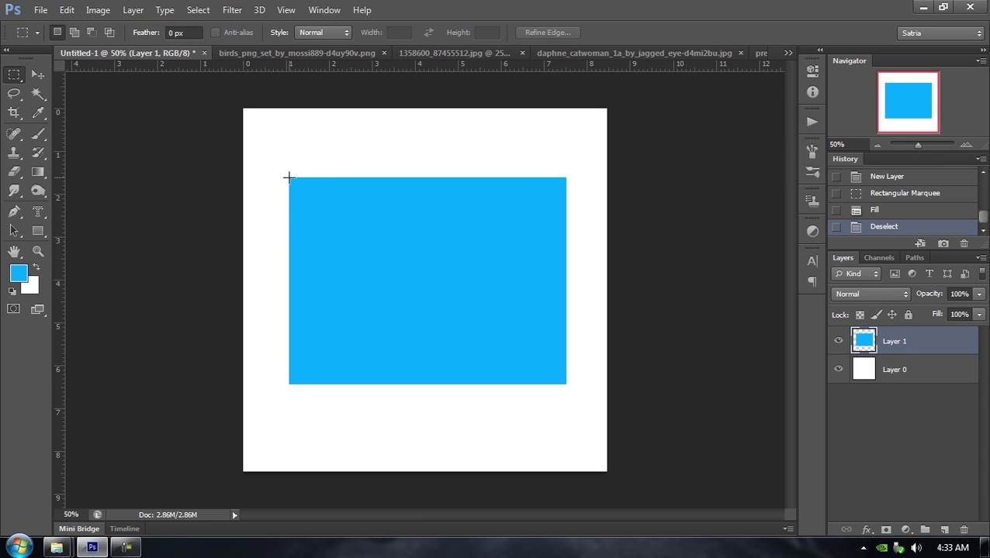
left_click_drag(289, 179, 373, 385)
left_click_drag(373, 385, 375, 383)
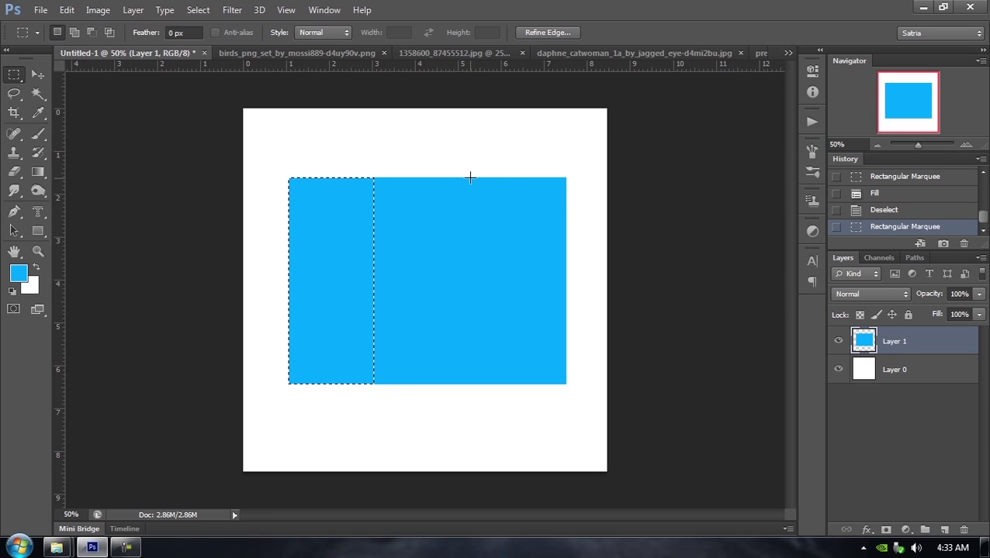
left_click_drag(469, 178, 565, 384)
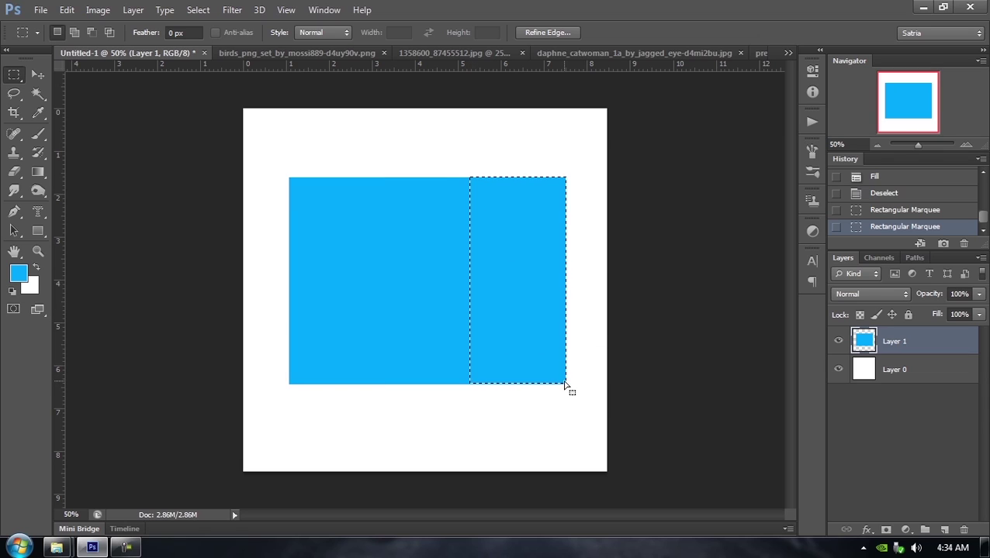
Step: Add a full-height left strip to the selection, then subtract a central rectangle about 4.4 cm wide and 1.6 cm high overlapping both strips
left_click(75, 32)
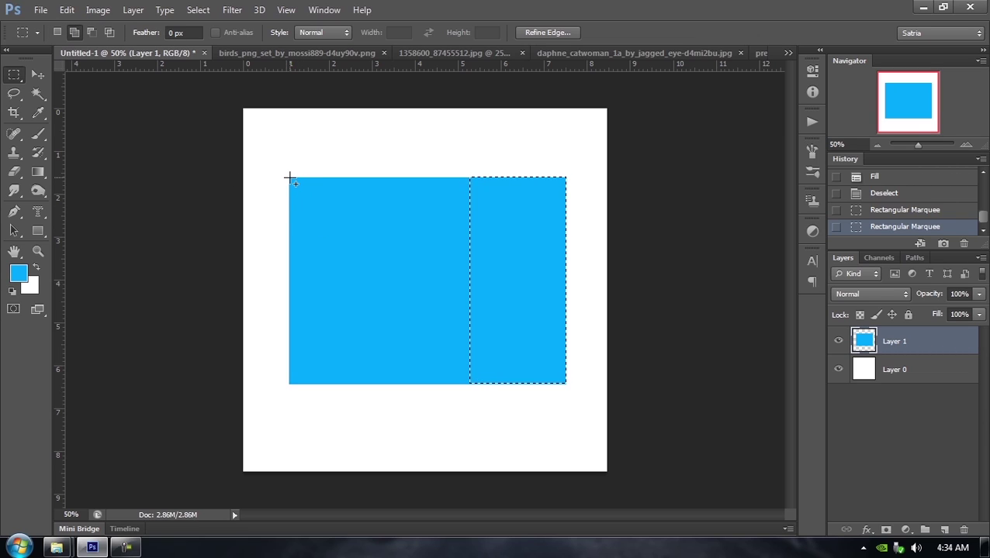
left_click_drag(291, 177, 388, 383)
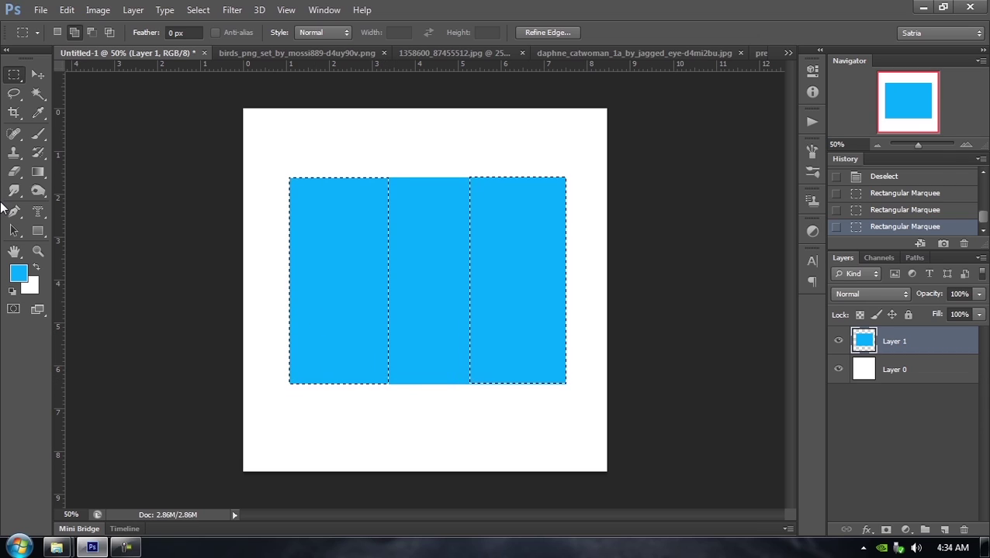
left_click(91, 32)
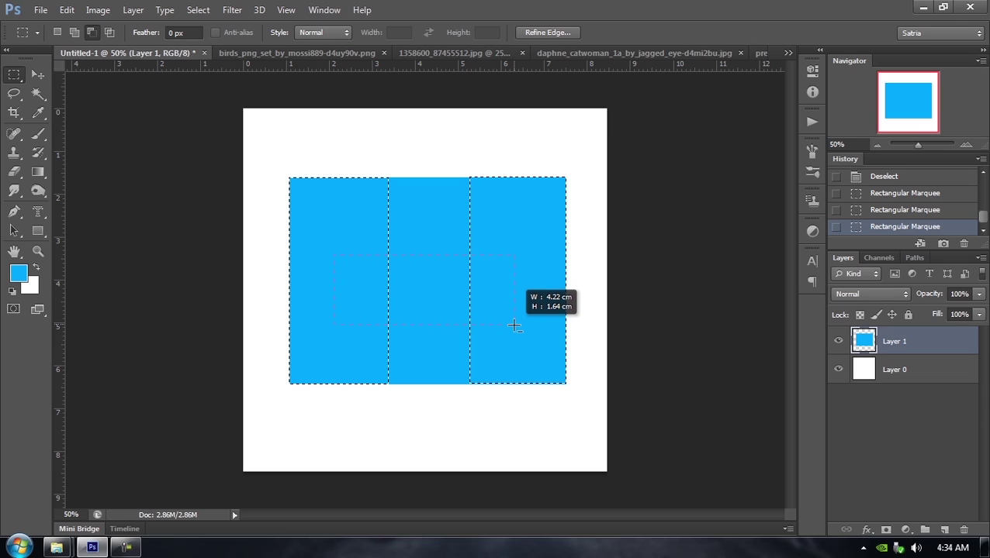
left_click_drag(520, 325, 521, 325)
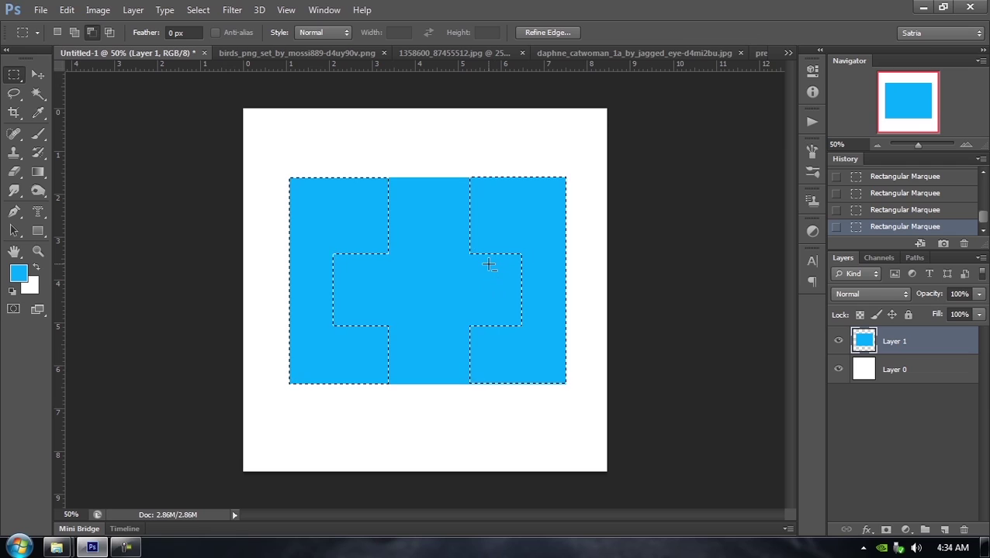
Step: Intersect the selection with a tall central rectangle overlapping both strips, and compare it with the previous history state
left_click(110, 33)
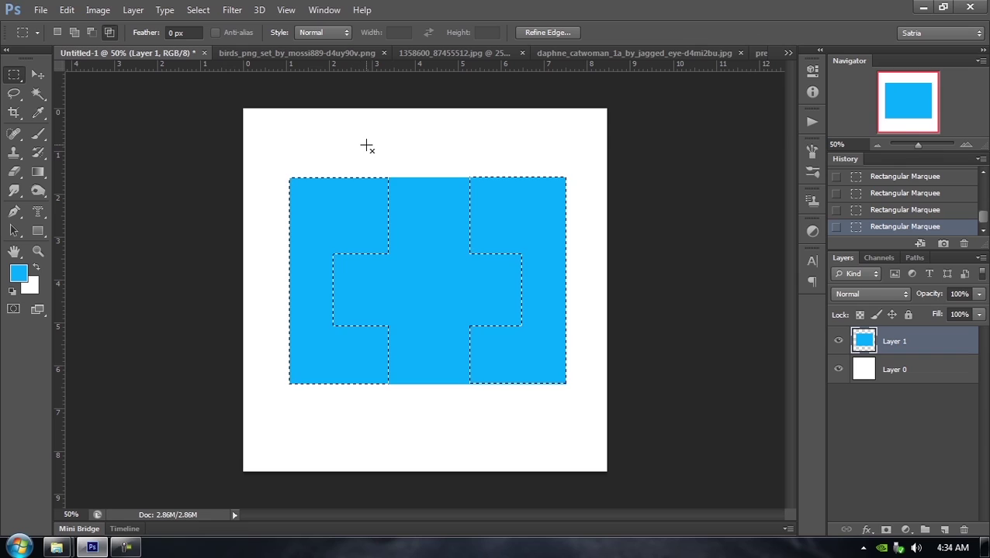
left_click_drag(367, 146, 494, 419)
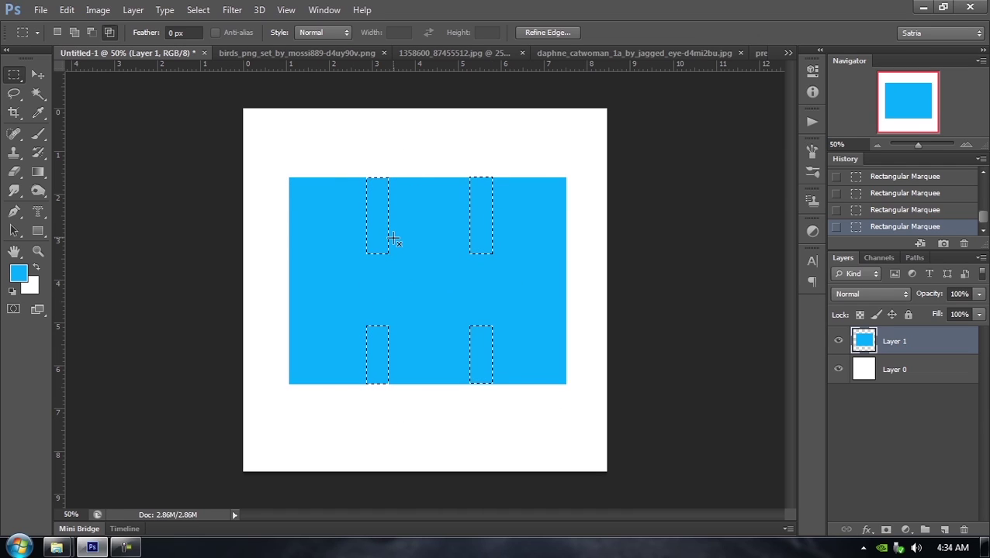
left_click(911, 217)
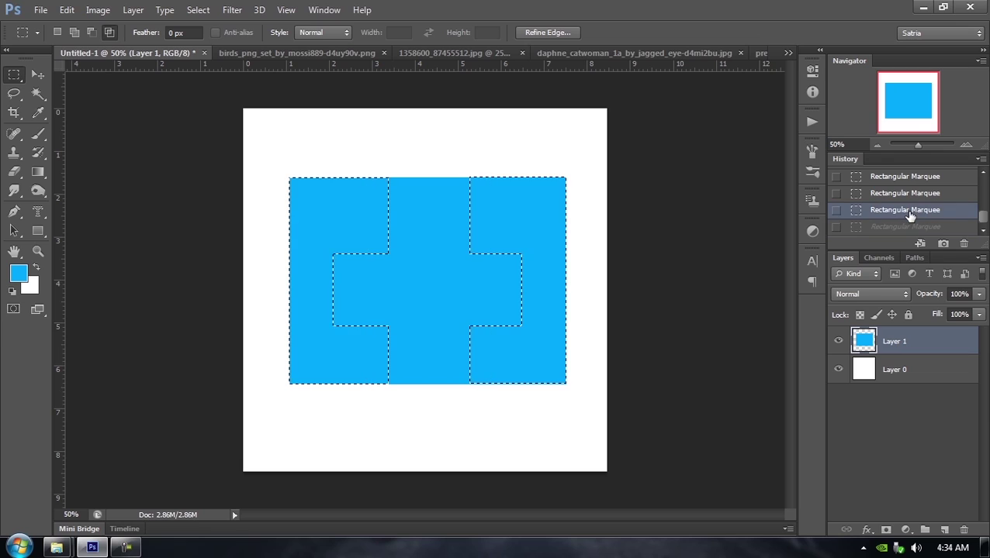
left_click(913, 227)
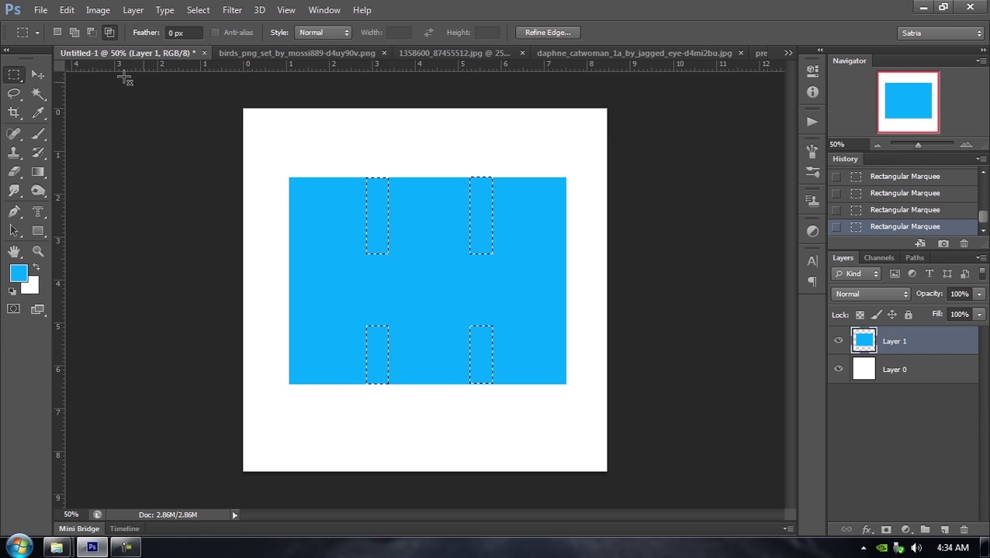
left_click(928, 211)
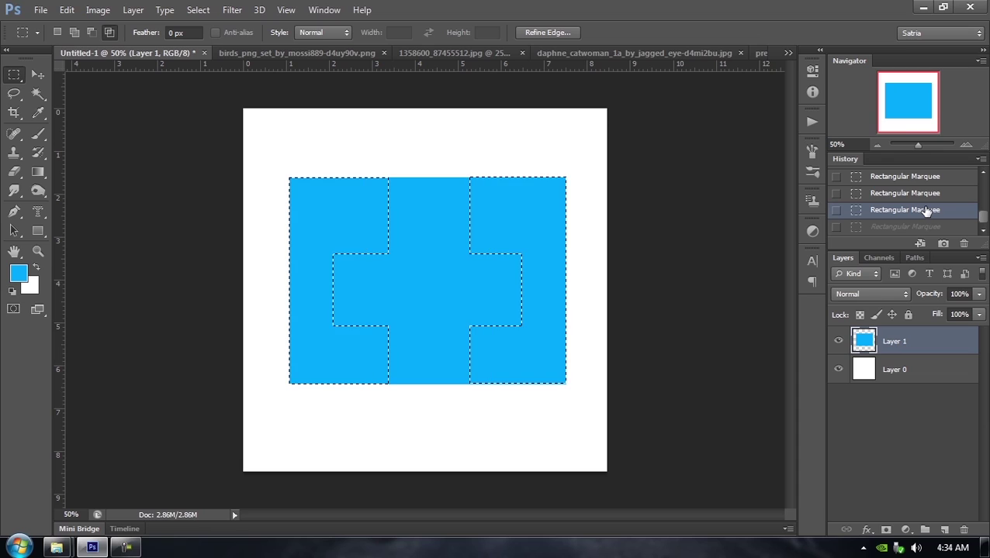
left_click(929, 227)
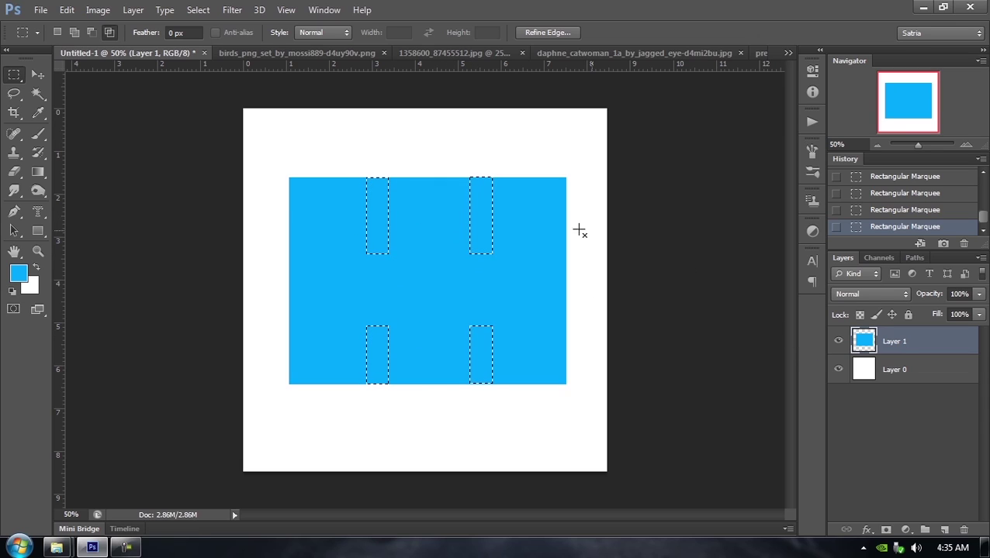
Step: Delete the four selected areas from the blue rectangle on Layer 1 and deselect
left_click(109, 34)
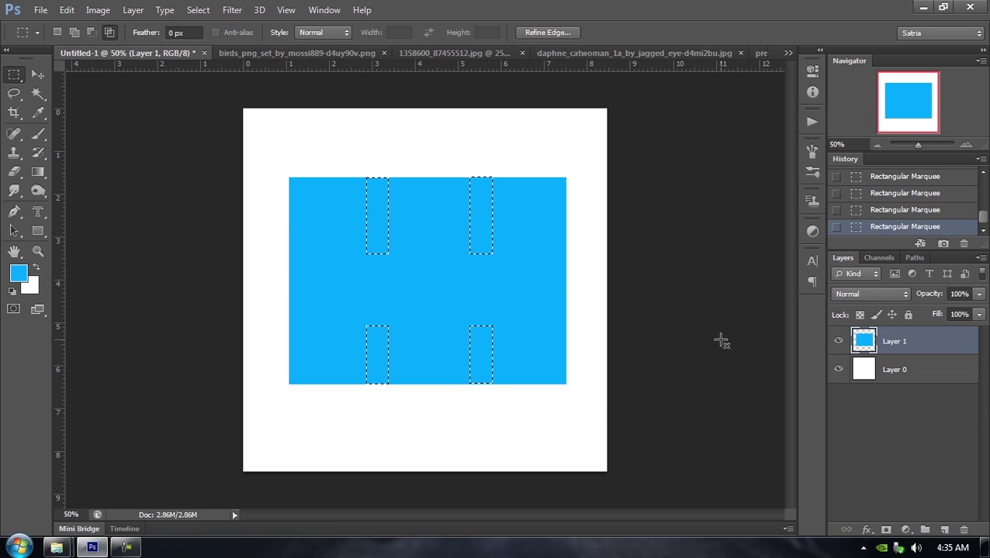
key("Delete")
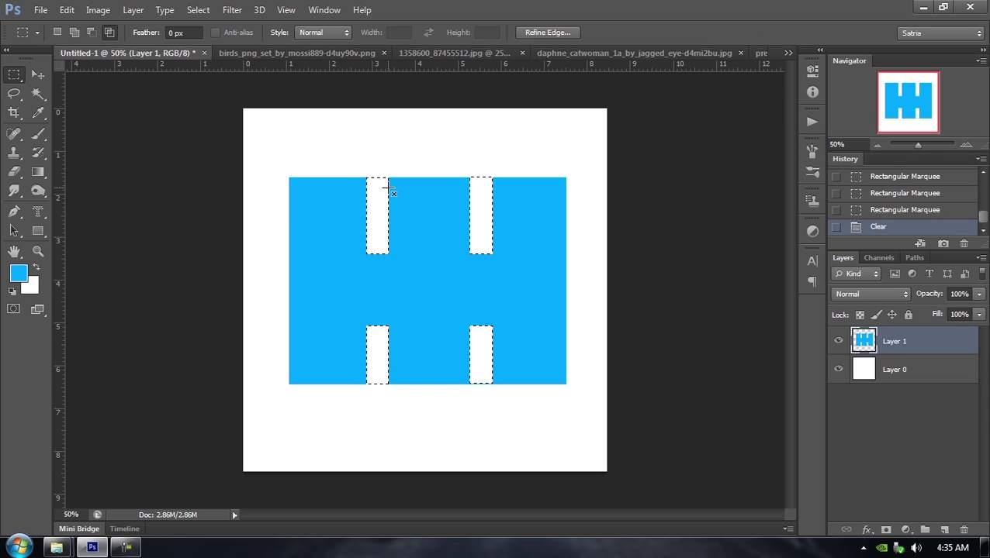
key("ctrl+d")
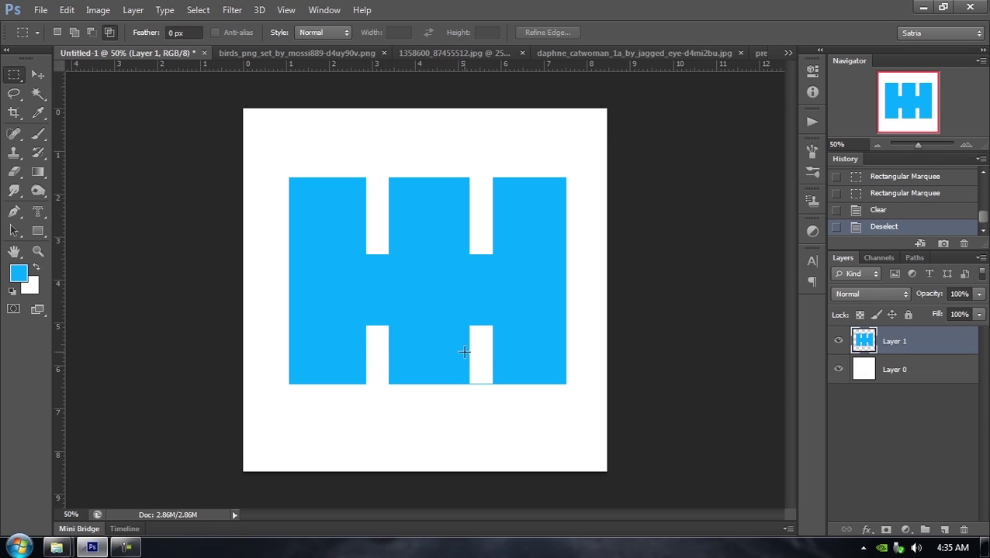
Step: Revert to the history state before the areas were cleared, and deselect them
left_click(892, 196)
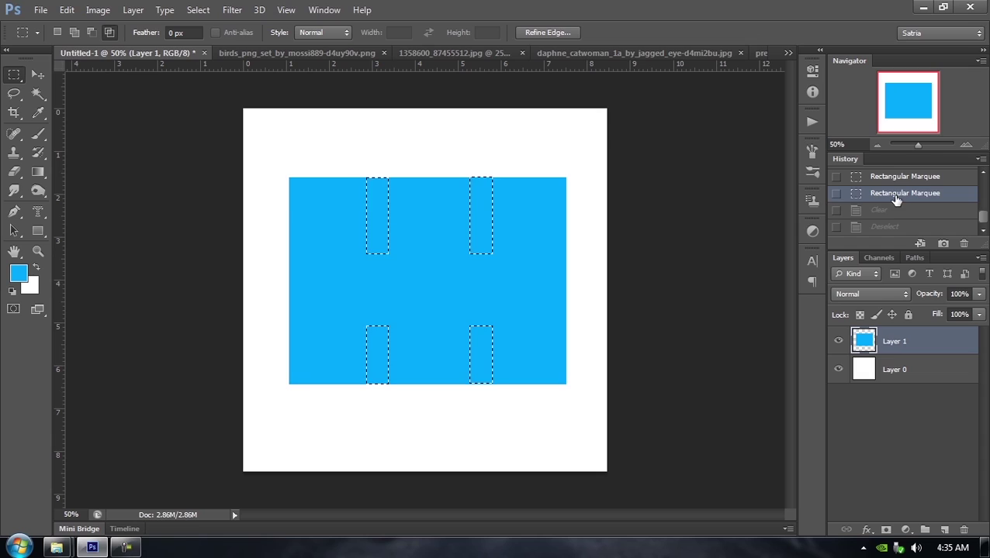
key("ctrl+d")
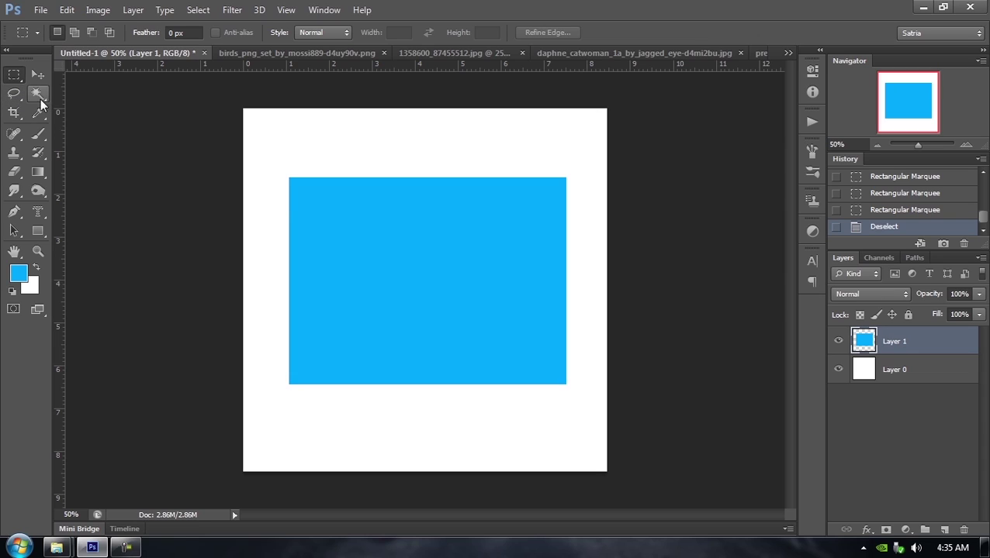
Step: Select a rectangle about 2.5 × 2 cm in the blue shape's upper-left area, and add a tall ellipse about 1.3 × 2.9 cm near its right edge
left_click_drag(312, 192, 419, 279)
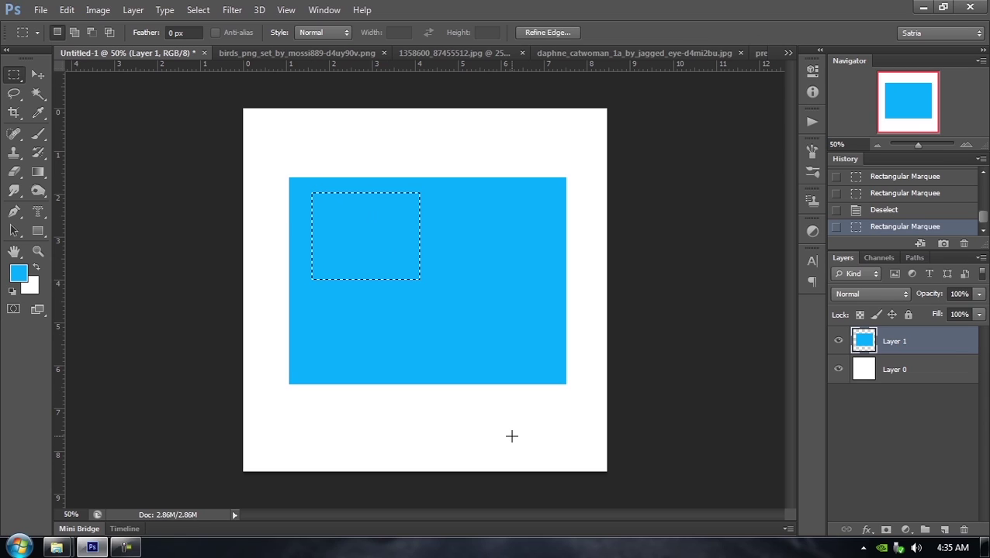
right_click(13, 74)
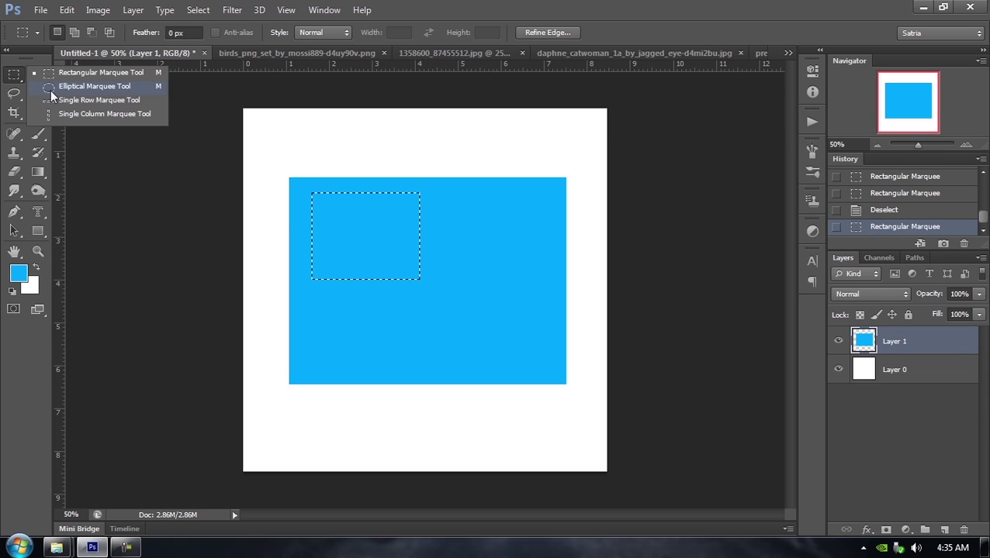
left_click(51, 90)
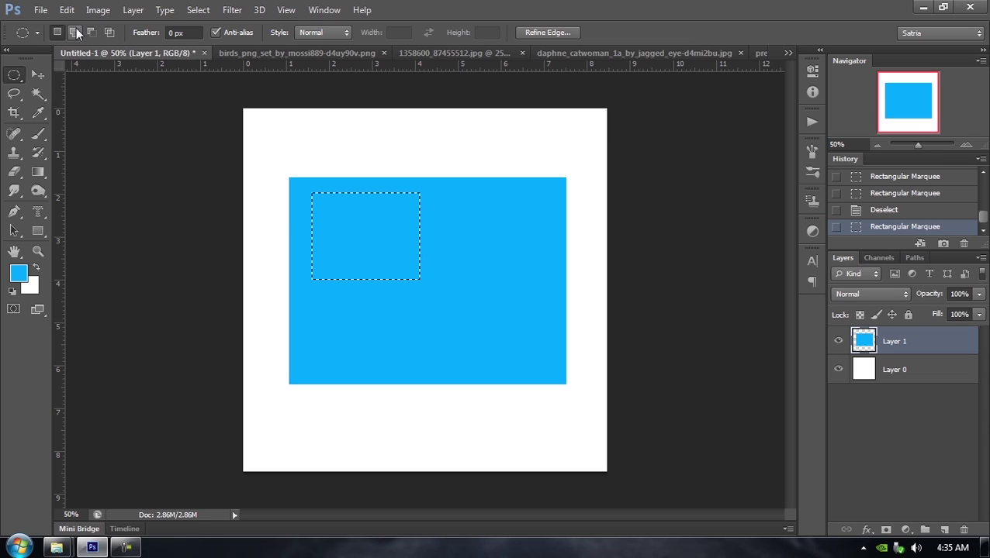
key("shift")
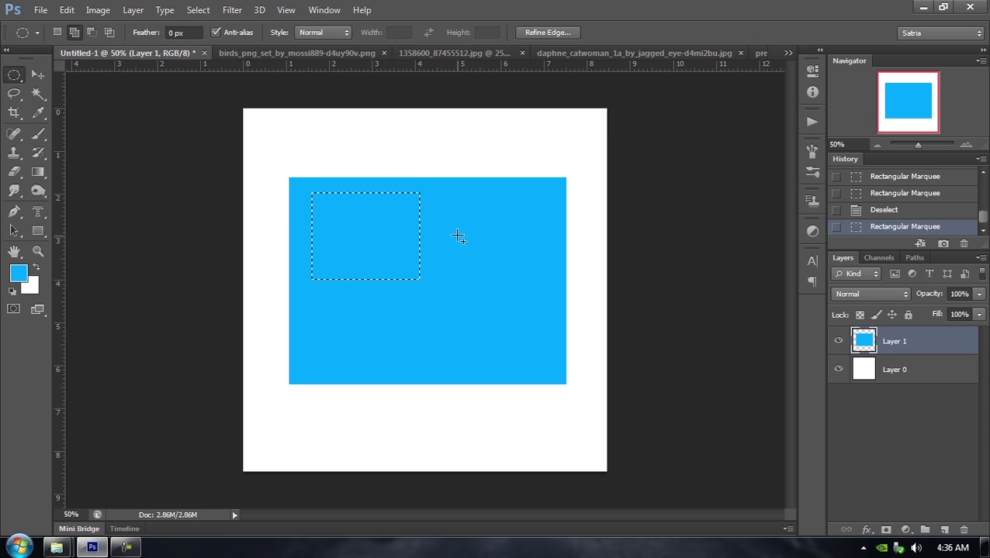
left_click(74, 32)
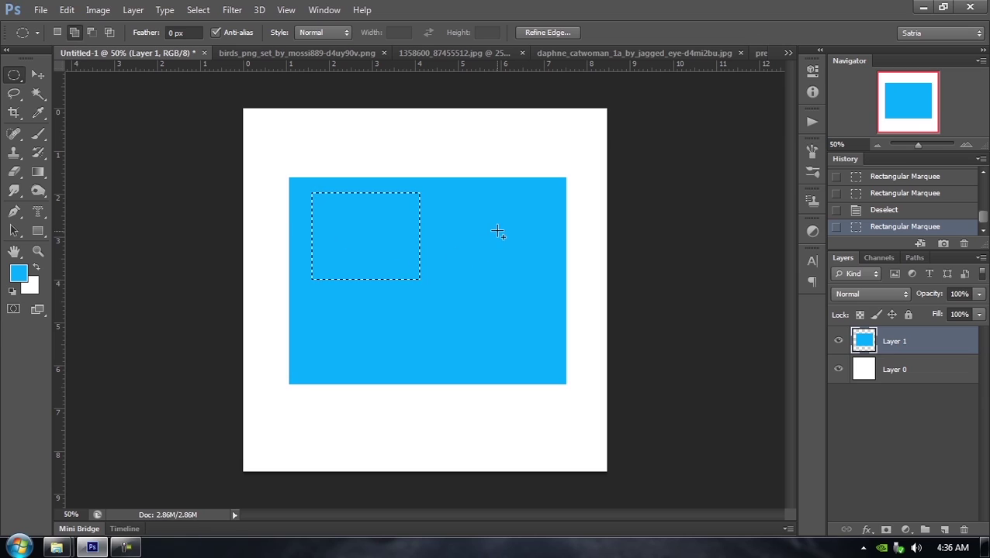
left_click_drag(501, 230, 546, 357)
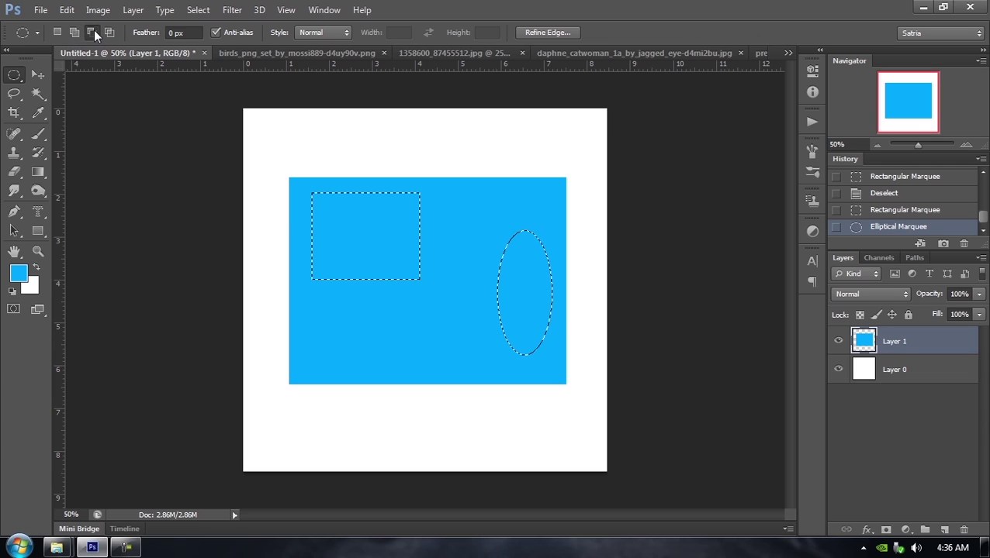
Step: Try a new freehand Lasso selection below the rectangular selection, and undo it
left_click(15, 94)
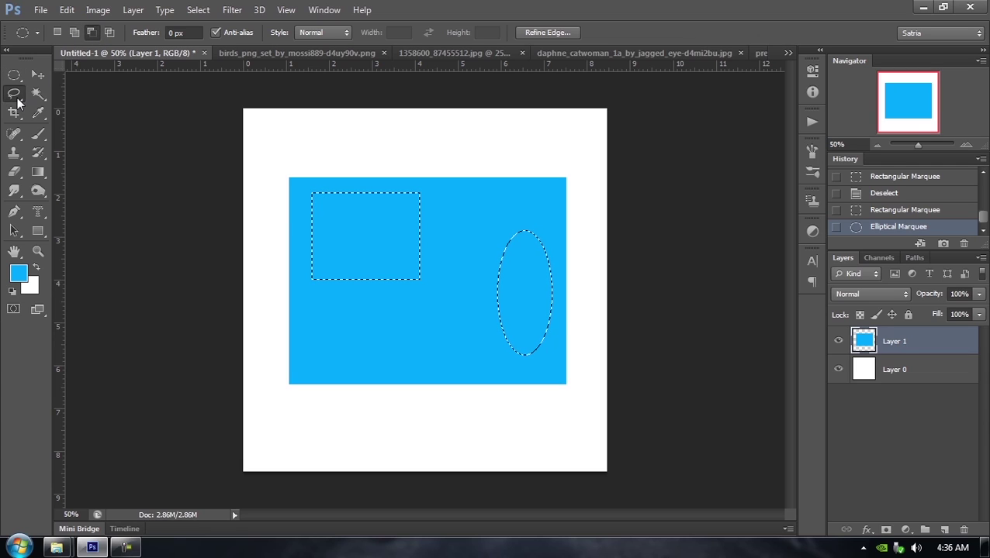
left_click(387, 304)
left_click_drag(391, 306, 388, 294)
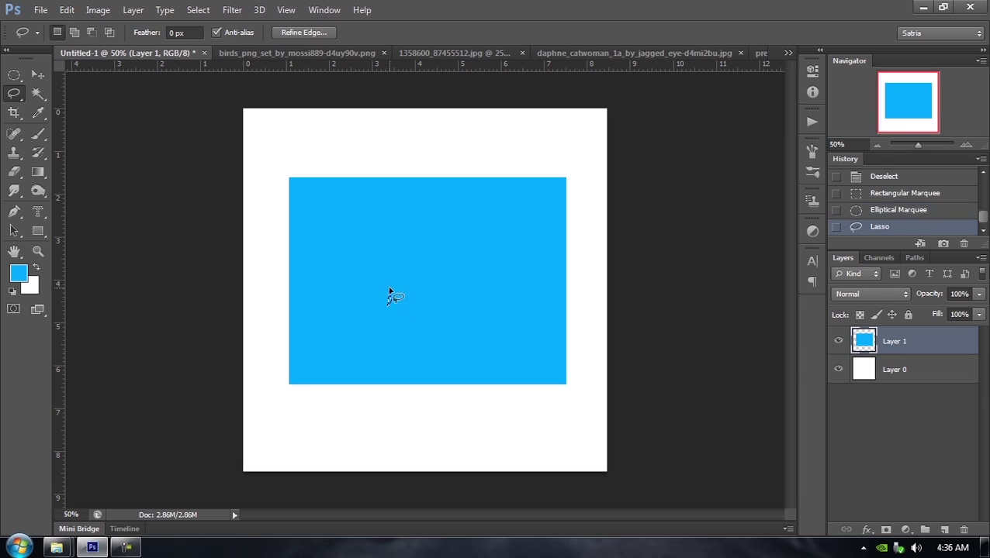
key("ctrl+z")
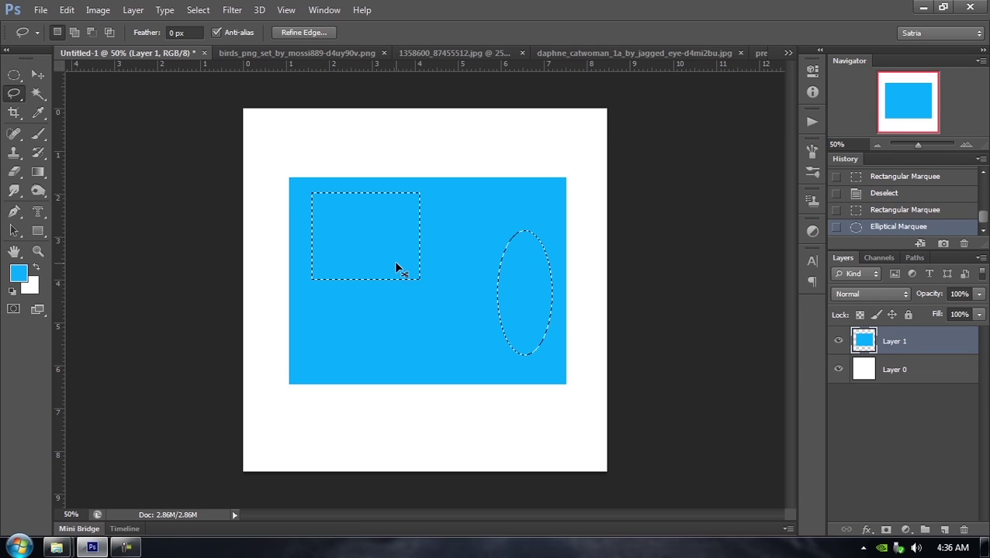
Step: Subtract freehand Lasso areas from the rectangular selection's lower-right corner and top edge and from the ellipse's left side
left_click(92, 32)
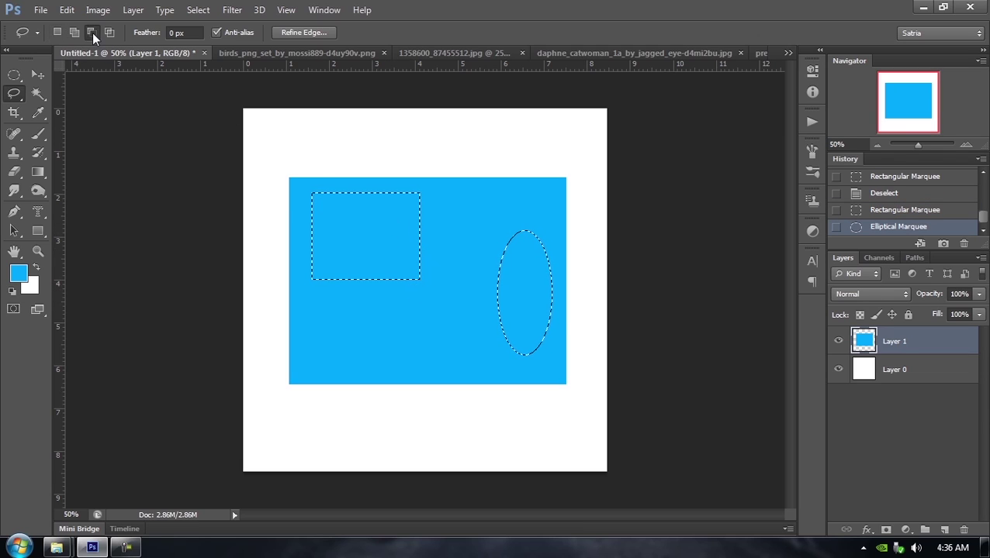
mouse_move(423, 281)
left_mouse_down()
mouse_move(439, 246)
mouse_move(507, 279)
mouse_move(520, 309)
mouse_move(492, 335)
mouse_move(408, 322)
mouse_move(404, 243)
left_mouse_up()
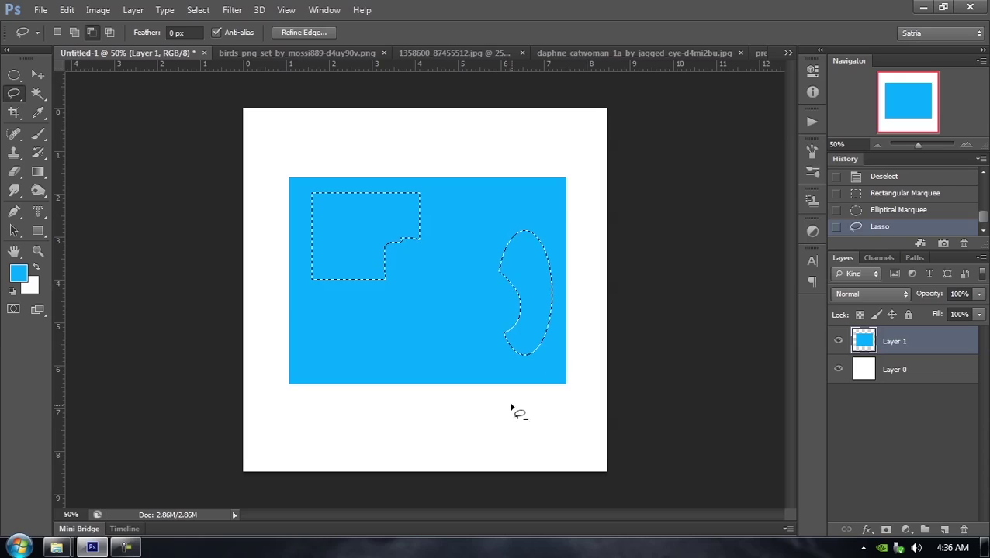
mouse_move(351, 173)
left_mouse_down()
mouse_move(353, 231)
mouse_move(384, 218)
mouse_move(386, 181)
mouse_move(351, 171)
left_mouse_up()
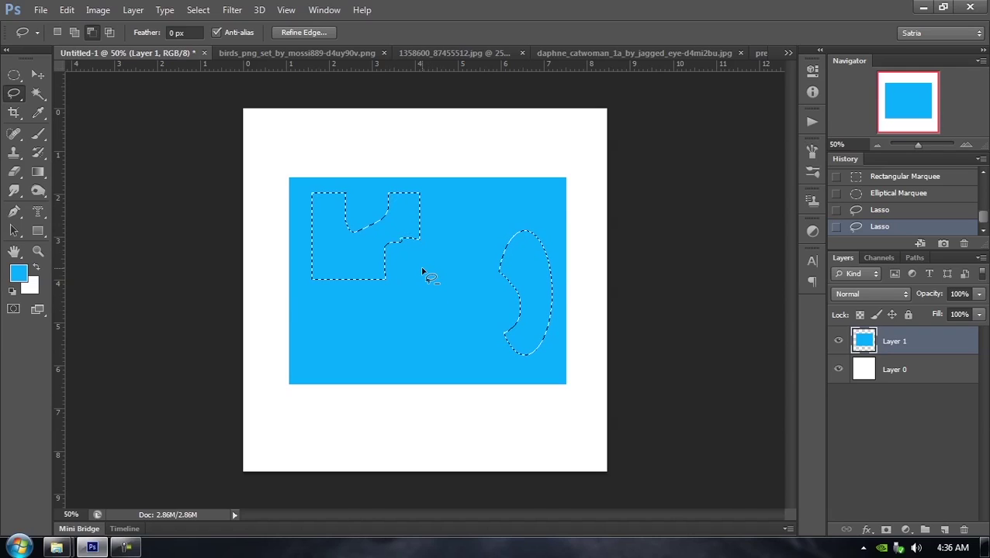
left_click(43, 94)
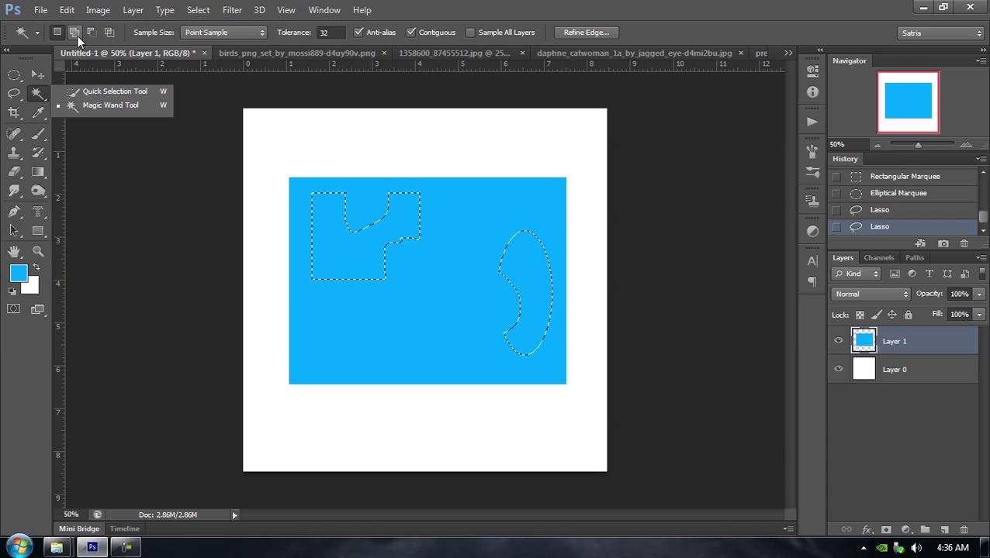
left_click(693, 7)
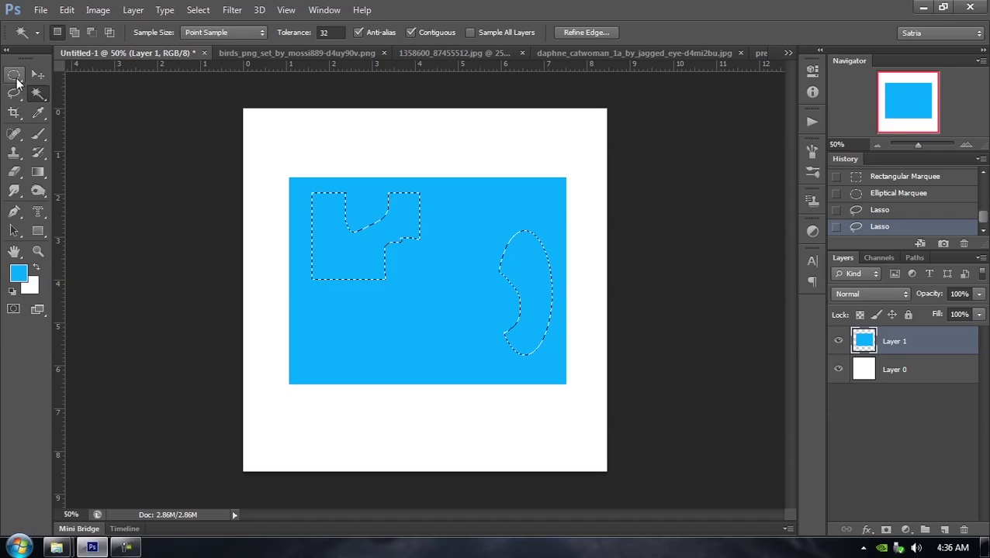
left_click(23, 98)
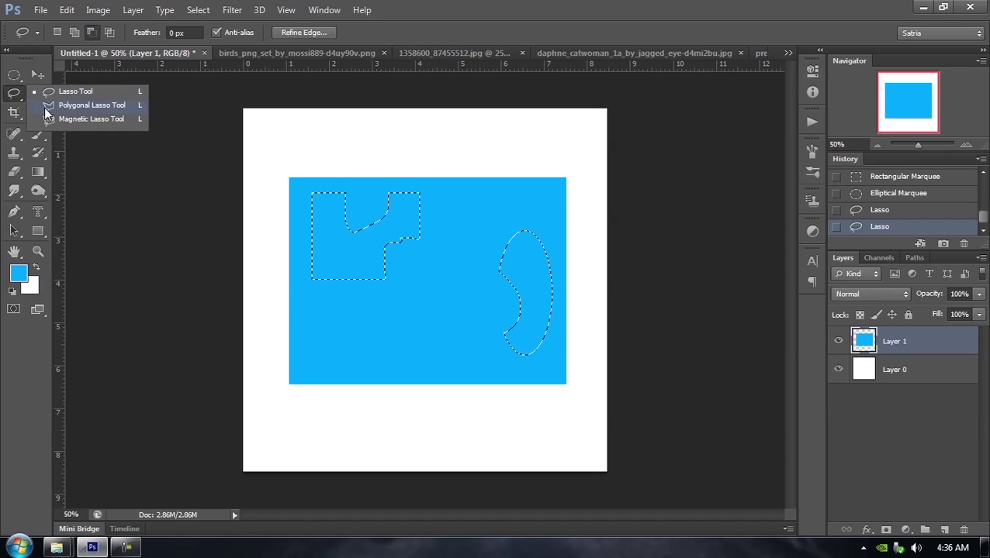
left_click(679, 8)
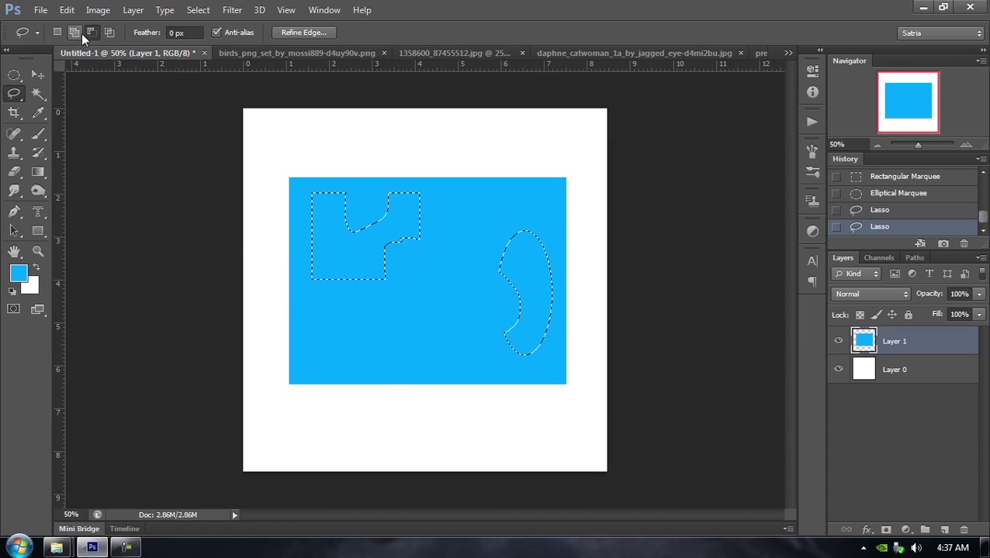
left_click(110, 32)
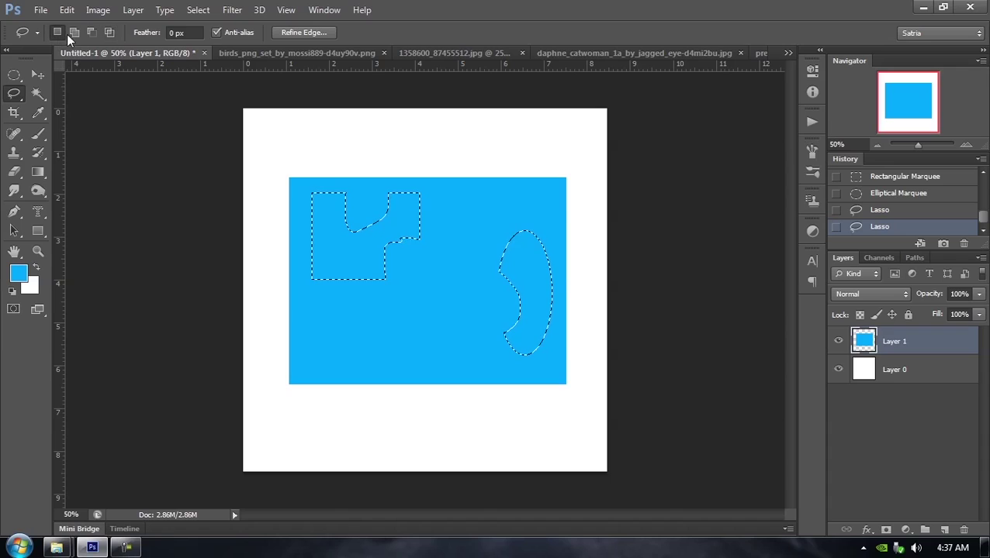
left_click(94, 32)
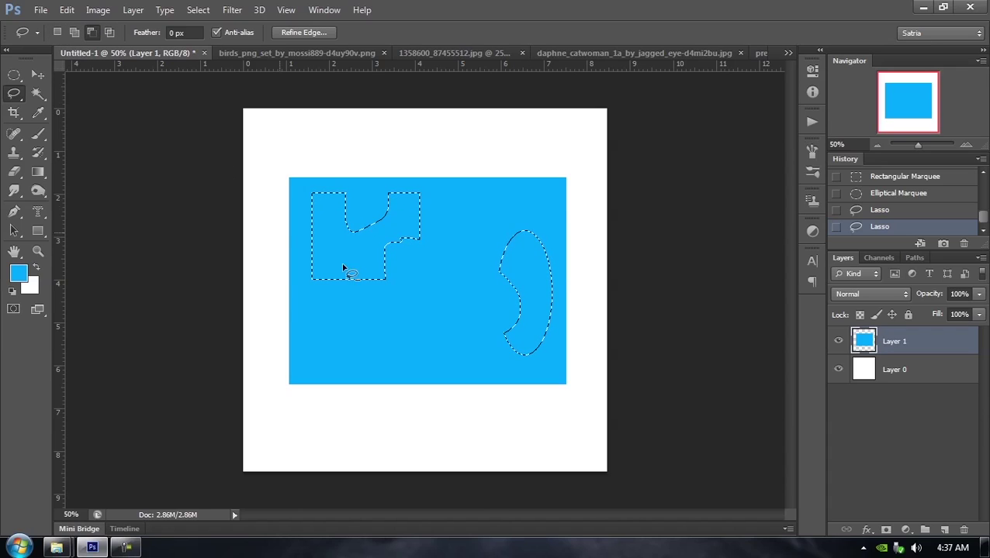
Step: Add a freehand area about 2.2 × 1.5 cm between the two selections, then intersect everything with a broad Lasso shape over the blue shape's upper right
left_click(74, 32)
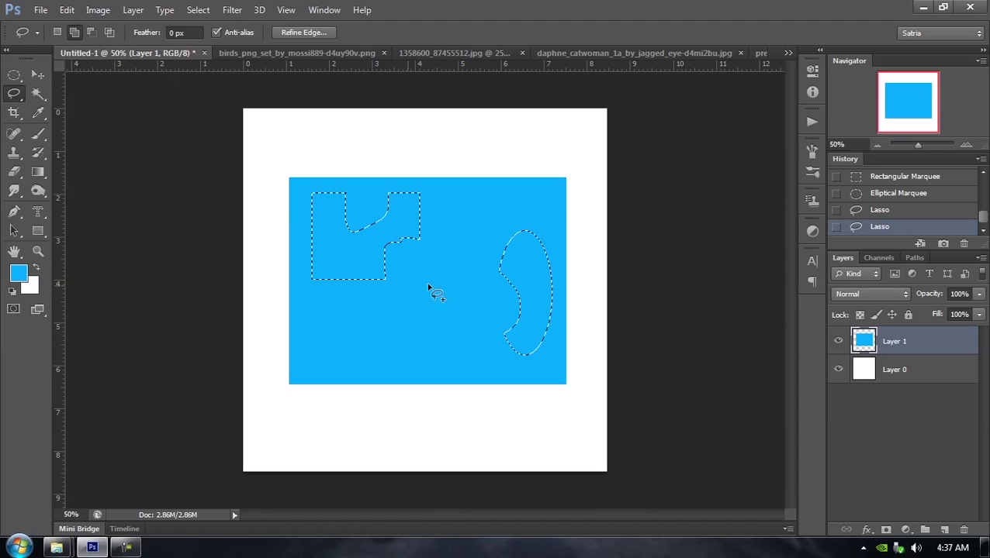
mouse_move(379, 349)
left_mouse_down()
mouse_move(428, 349)
mouse_move(463, 327)
left_mouse_up()
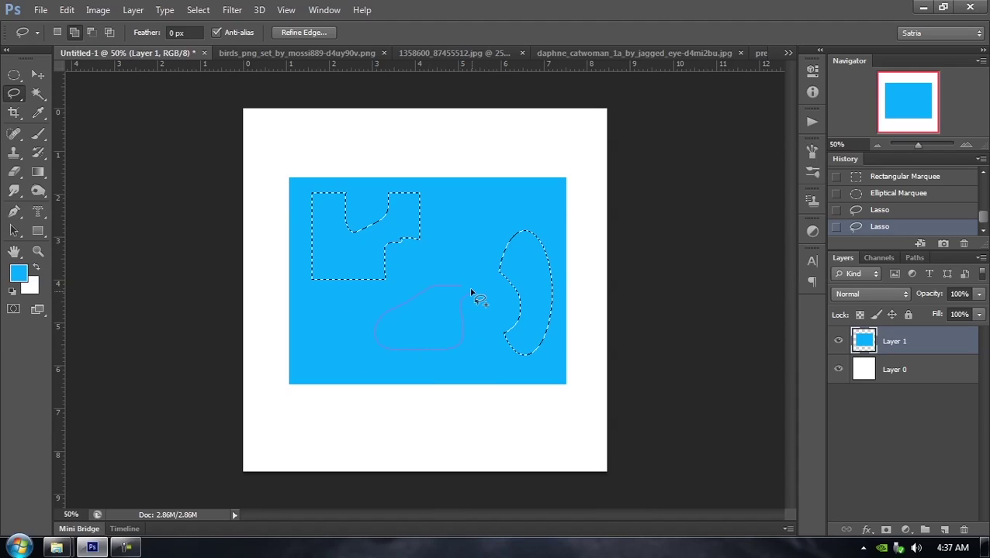
left_click_drag(465, 290, 469, 288)
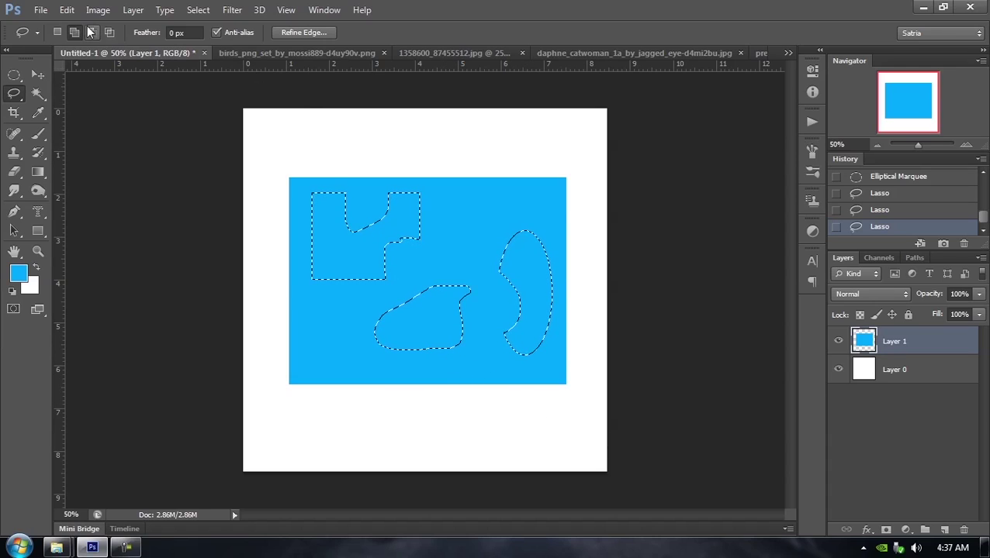
left_click(110, 32)
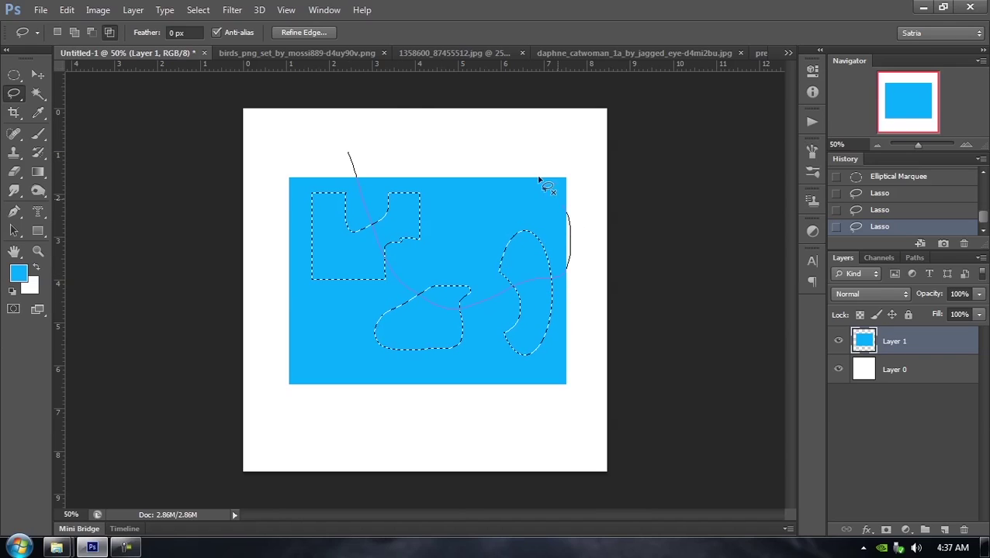
mouse_move(539, 180)
left_mouse_down()
mouse_move(435, 107)
mouse_move(374, 108)
mouse_move(350, 152)
left_mouse_up()
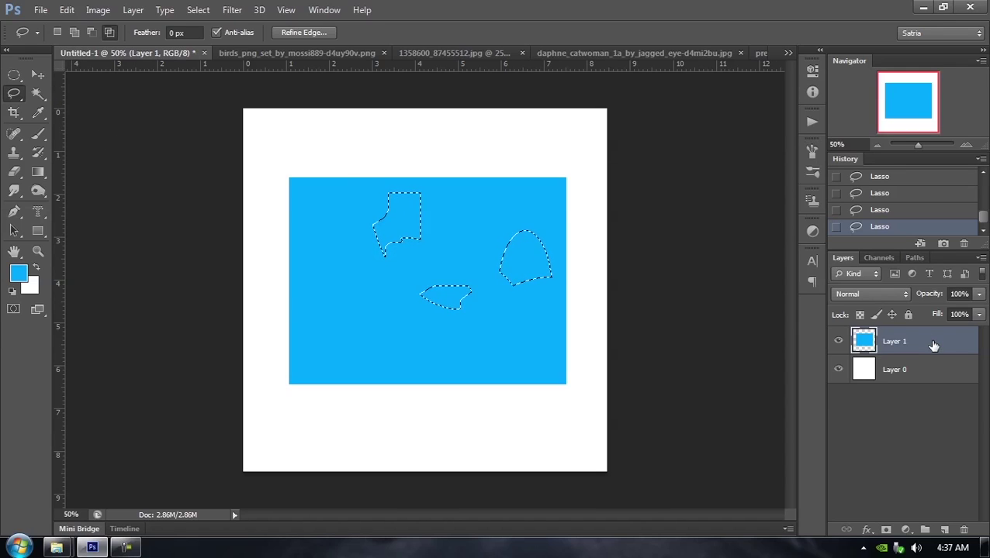
Step: Deselect and delete Layer 1 with the blue shape, then activate the Rectangular Marquee tool
key("ctrl+d")
key("Delete")
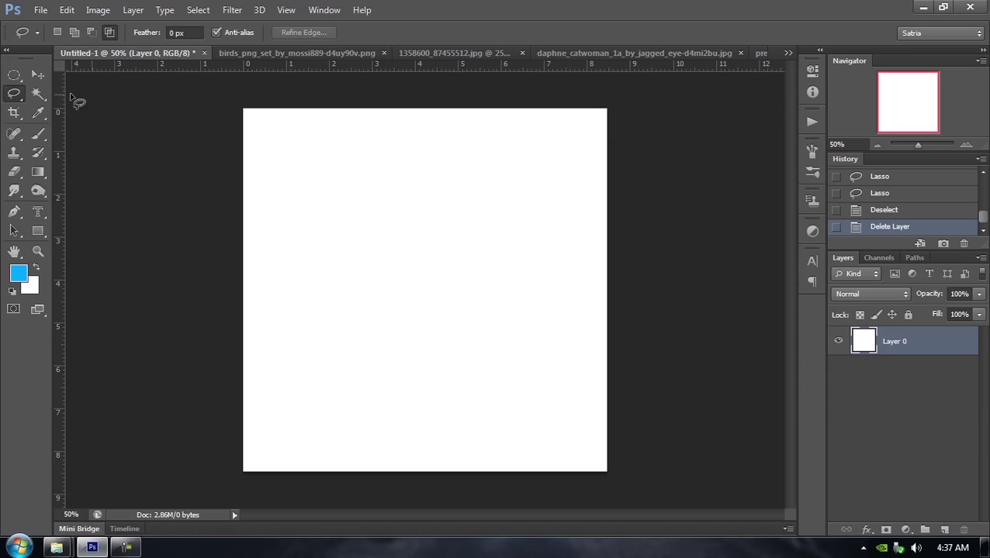
left_click(15, 77)
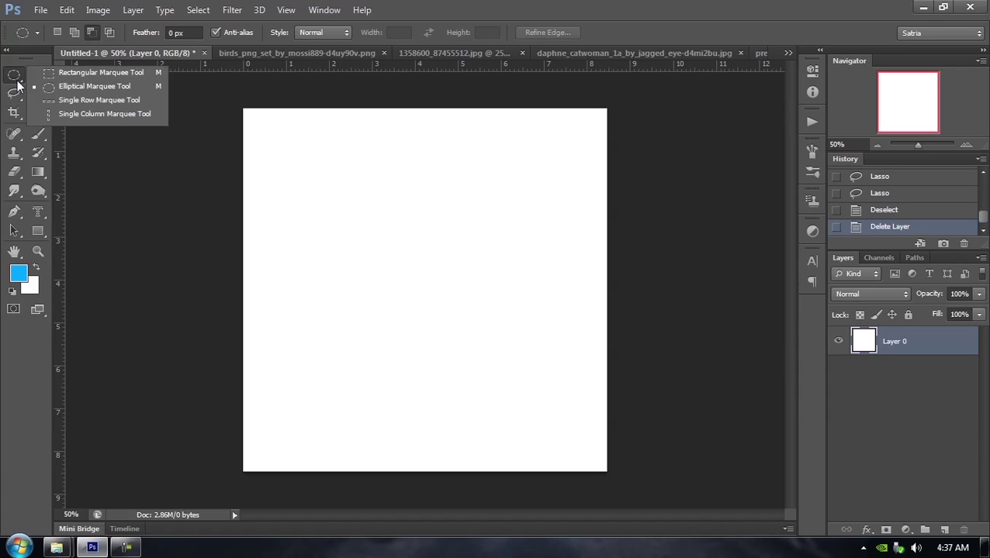
left_click(60, 74)
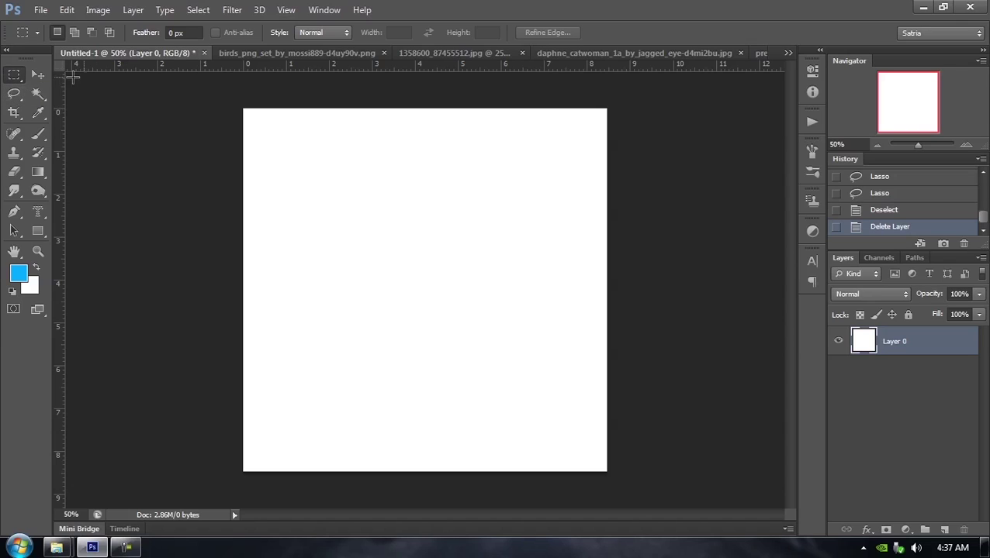
left_click(16, 94)
left_click(17, 78)
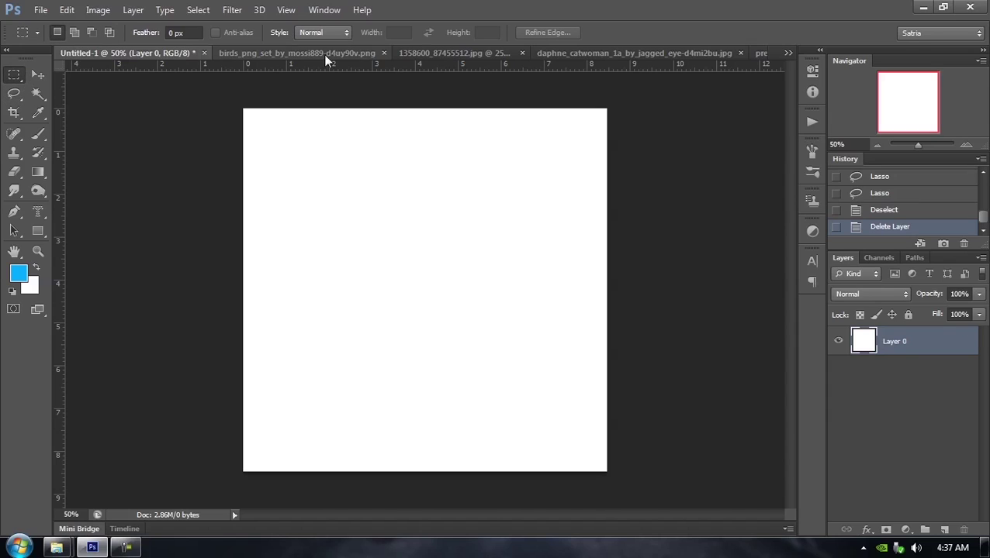
Step: Draw a trial rectangular marquee about 4.5 × 4.8 cm on the white canvas in Normal style, and deselect it
left_click(349, 34)
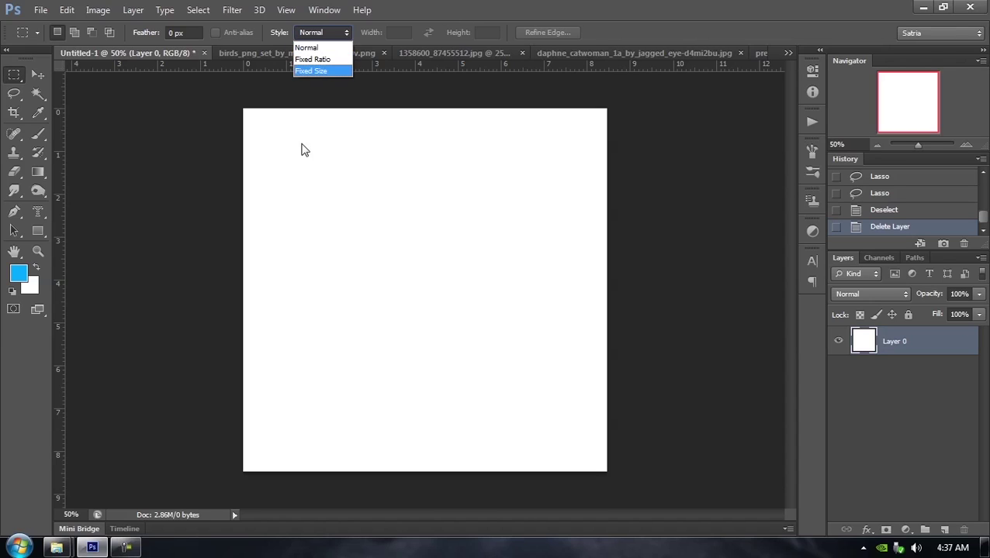
left_click(301, 144)
left_click_drag(301, 148, 496, 354)
left_click(499, 358)
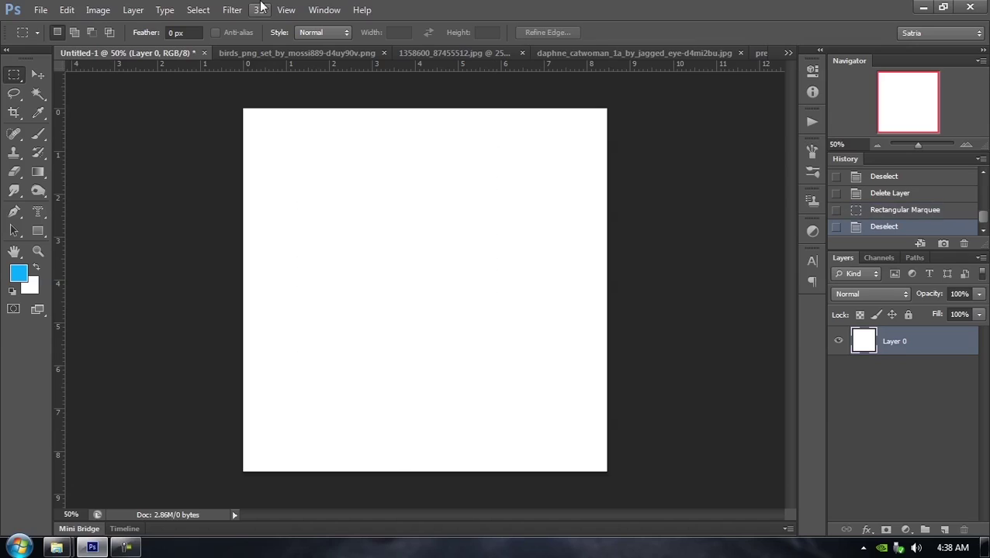
Step: Set the Rectangular Marquee's style to Fixed Ratio, then change it to Fixed Size
left_click(327, 31)
left_click(325, 59)
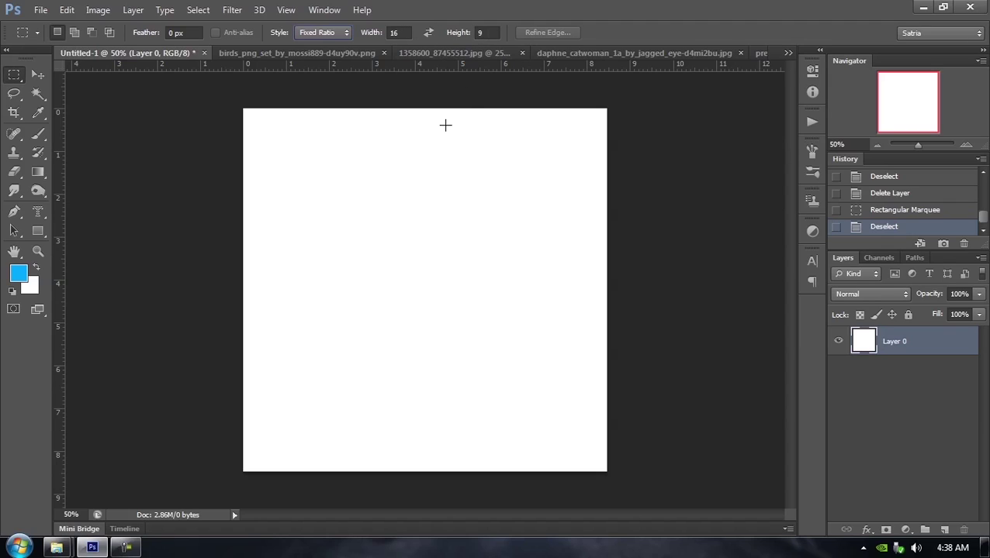
left_click(346, 34)
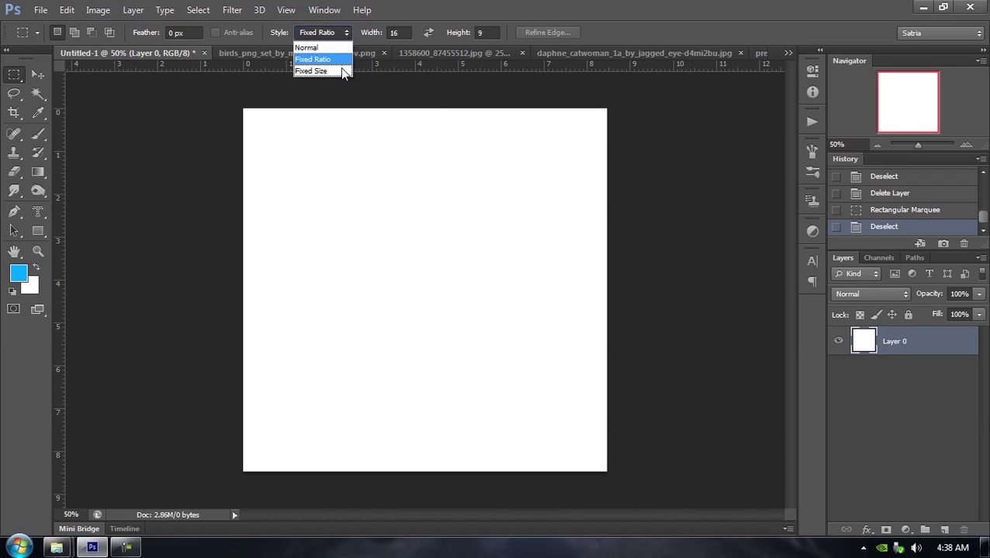
left_click(314, 72)
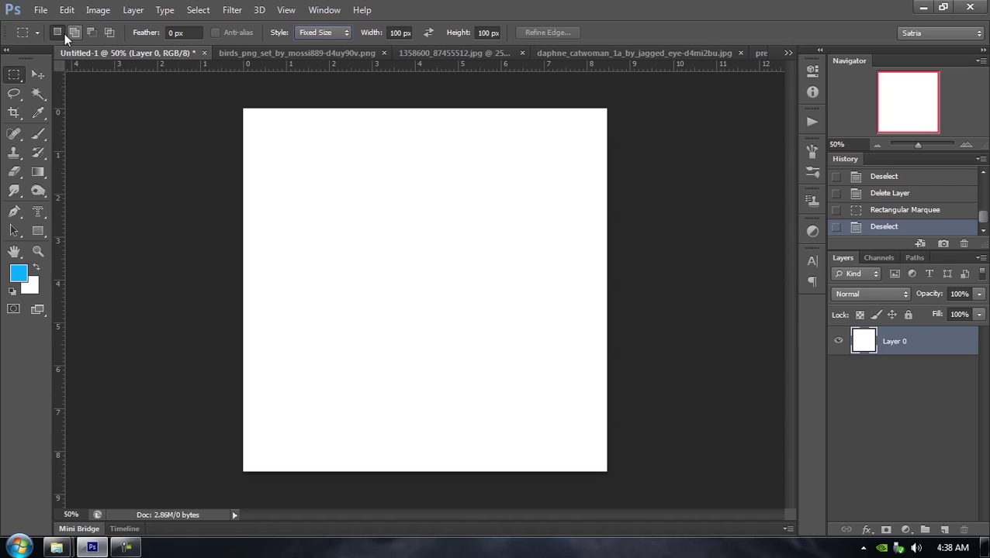
Step: Compare the Lasso tool's options with those of the Rectangular Marquee, finishing with the Lasso tool active
left_click(17, 94)
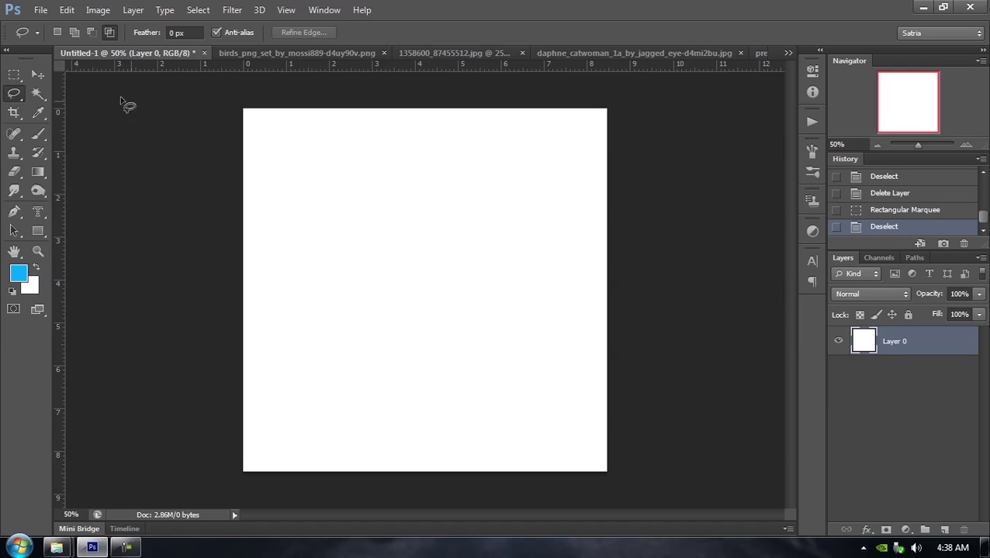
left_click(14, 75)
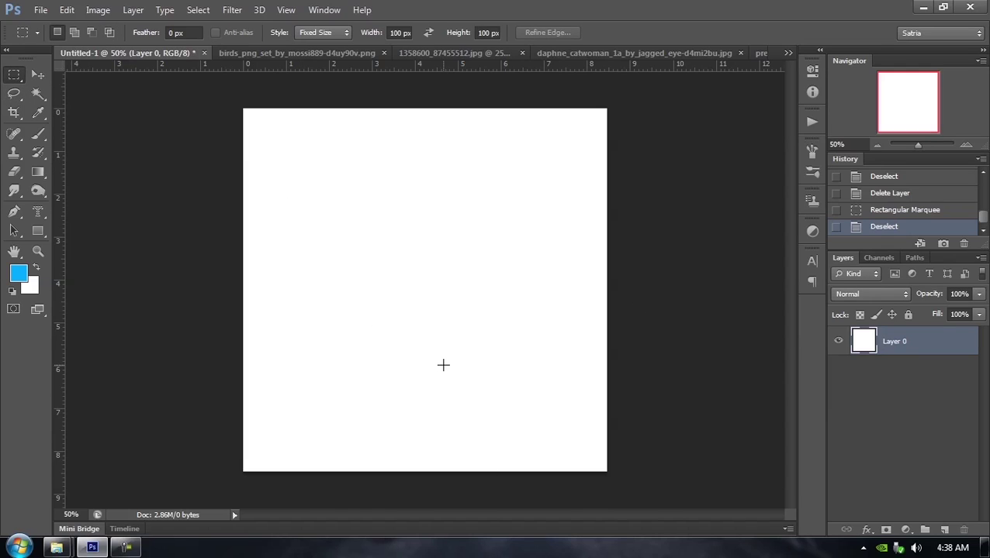
left_click(15, 93)
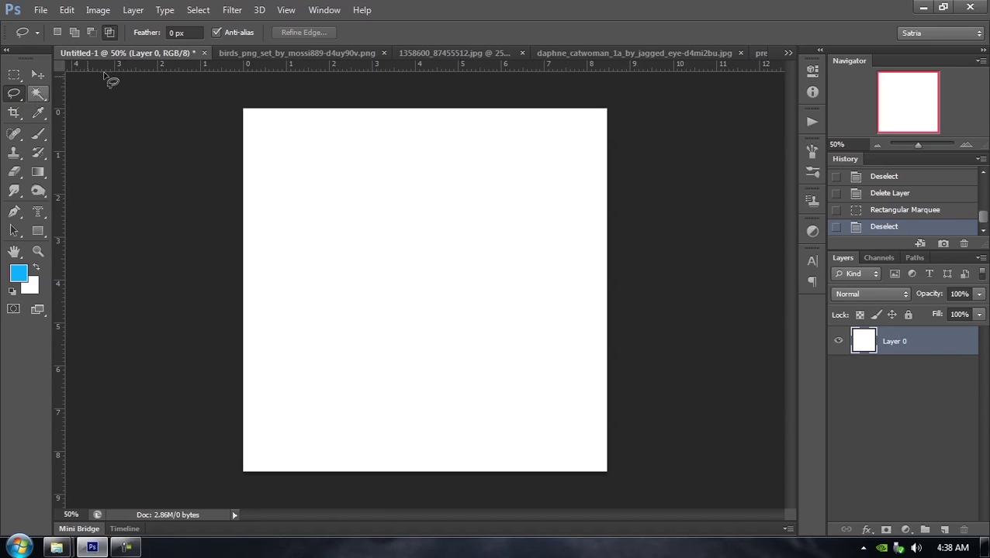
Step: Switch to the daphne_catwoman image and convert its locked Background into an editable layer
left_click(326, 52)
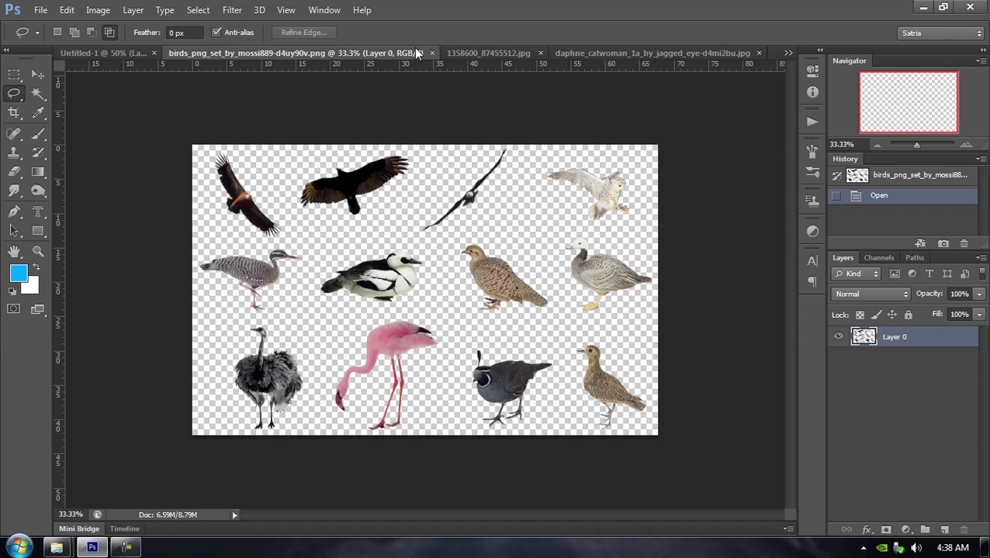
left_click(486, 54)
left_click(667, 53)
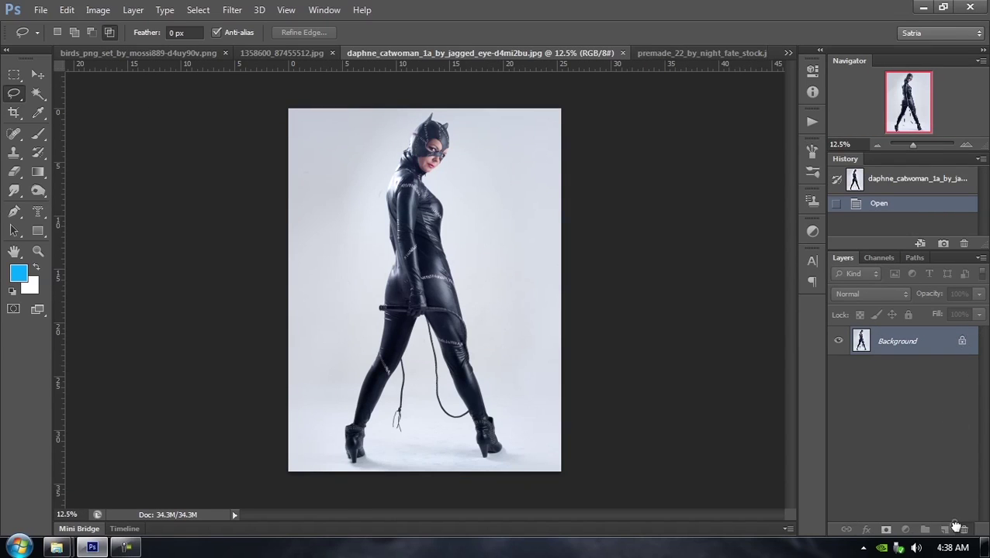
left_click_drag(962, 530, 962, 529)
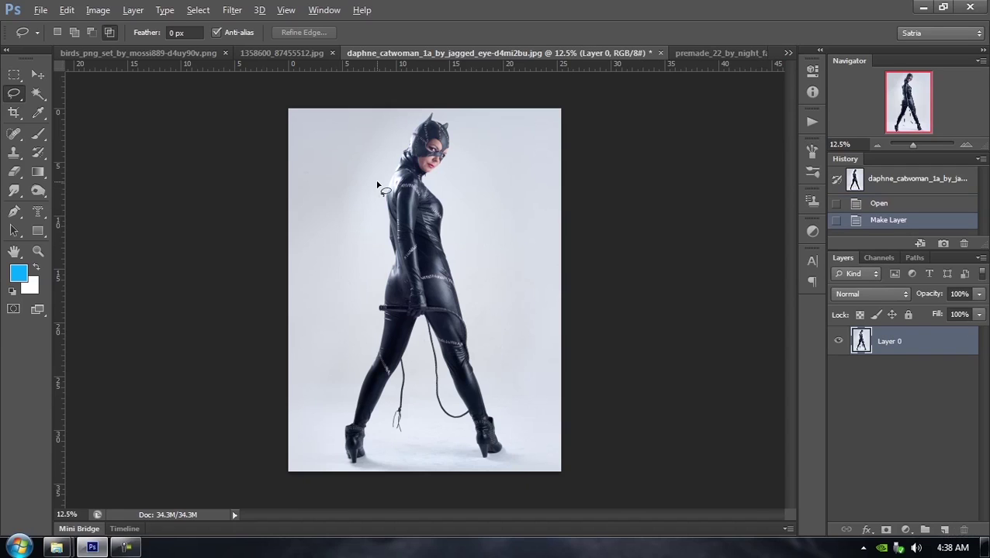
Step: Select the pale studio background around the woman with the Magic Wand at tolerance 32, Contiguous on
scroll(378, 184, "up", 3)
scroll(378, 184, "down", 2)
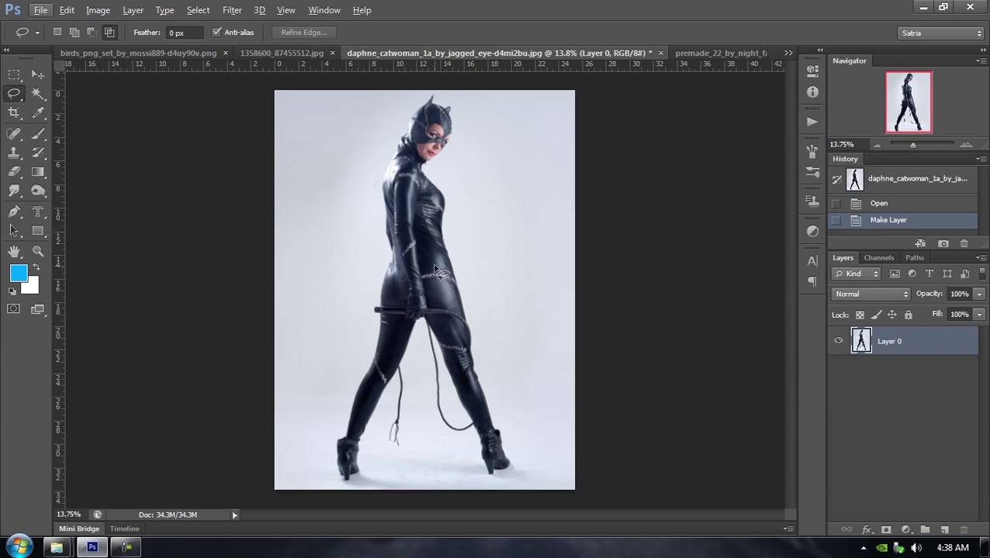
left_click(38, 93)
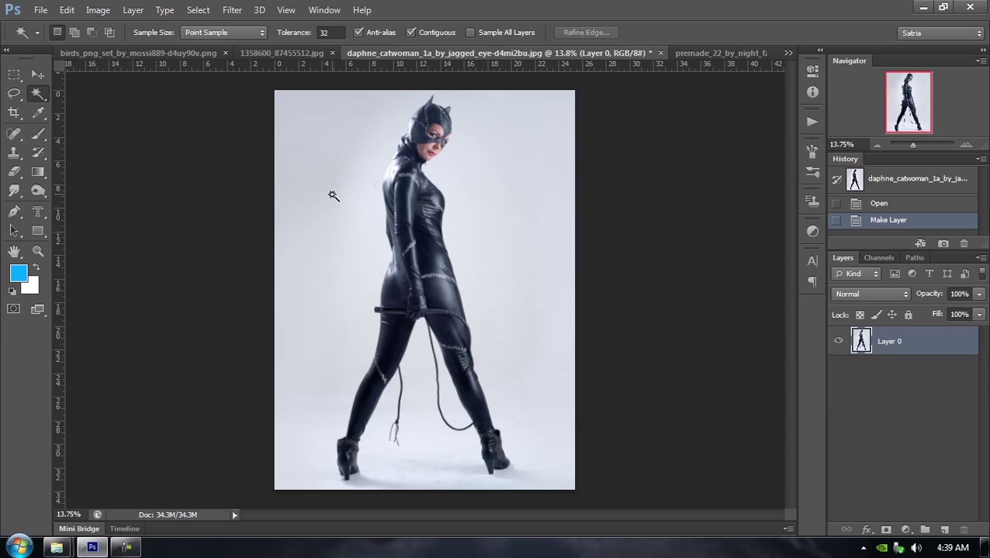
left_click(331, 194)
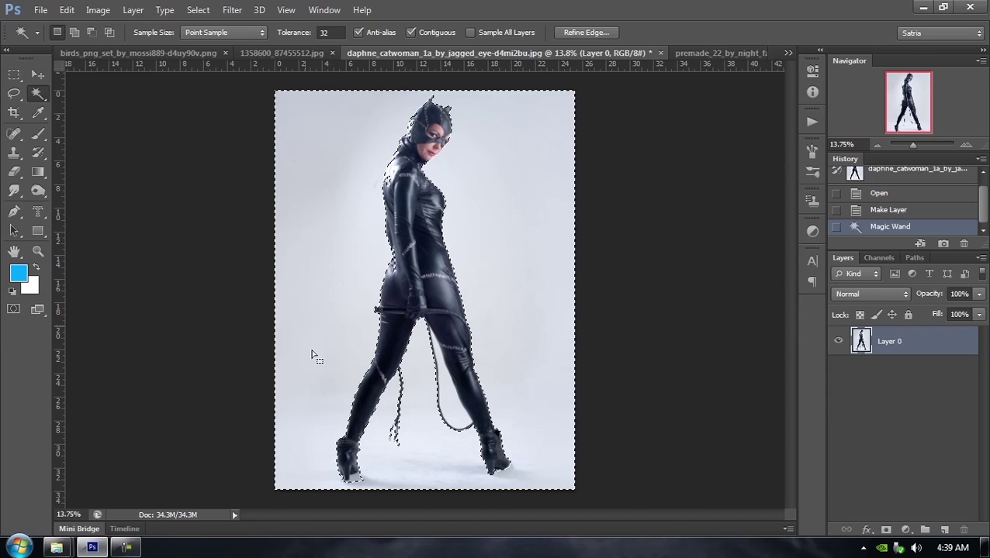
Step: Check the selection edge along the figure up to the head, and activate the Quick Selection tool in add mode
scroll(388, 364, "up", 5)
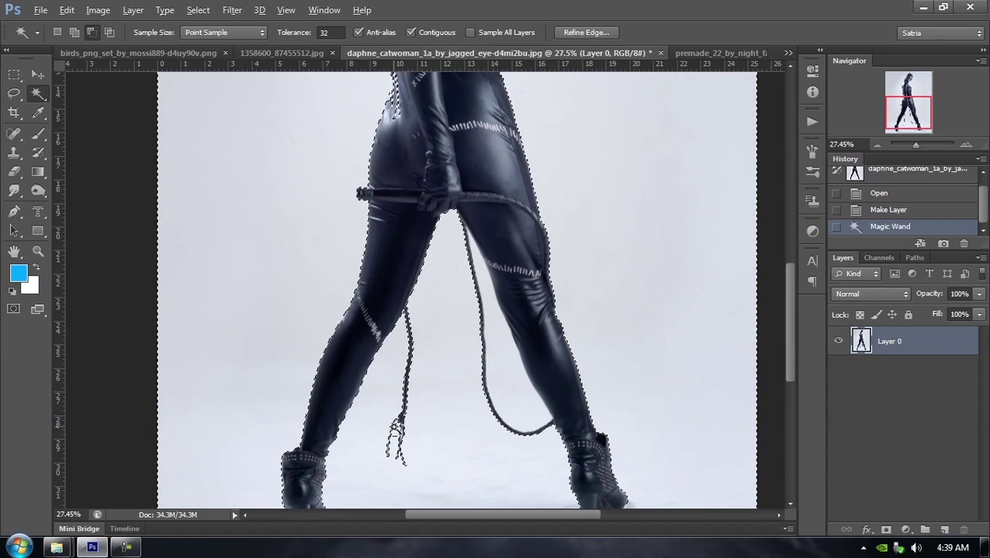
left_click_drag(376, 144, 298, 381)
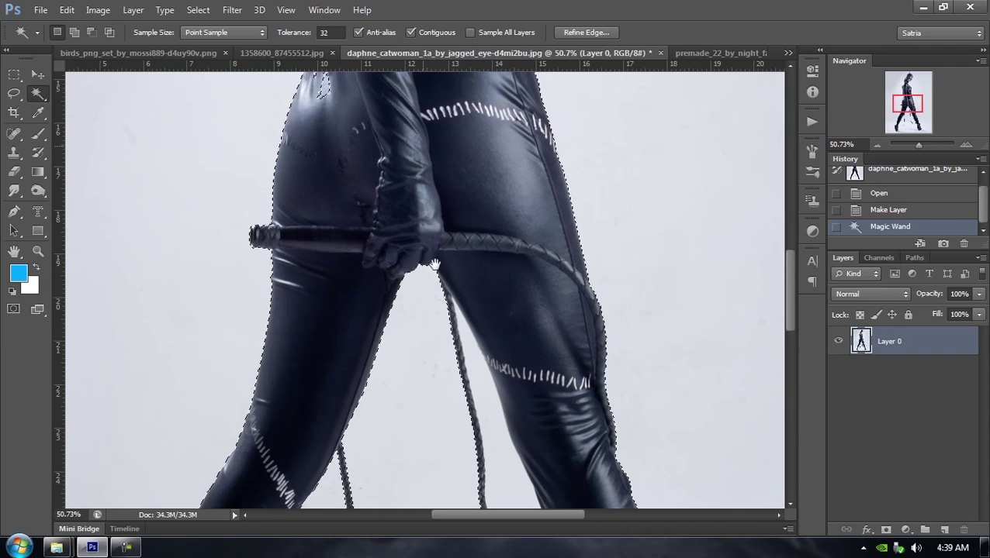
mouse_move(423, 78)
left_mouse_down()
mouse_move(441, 261)
mouse_move(440, 409)
left_mouse_up()
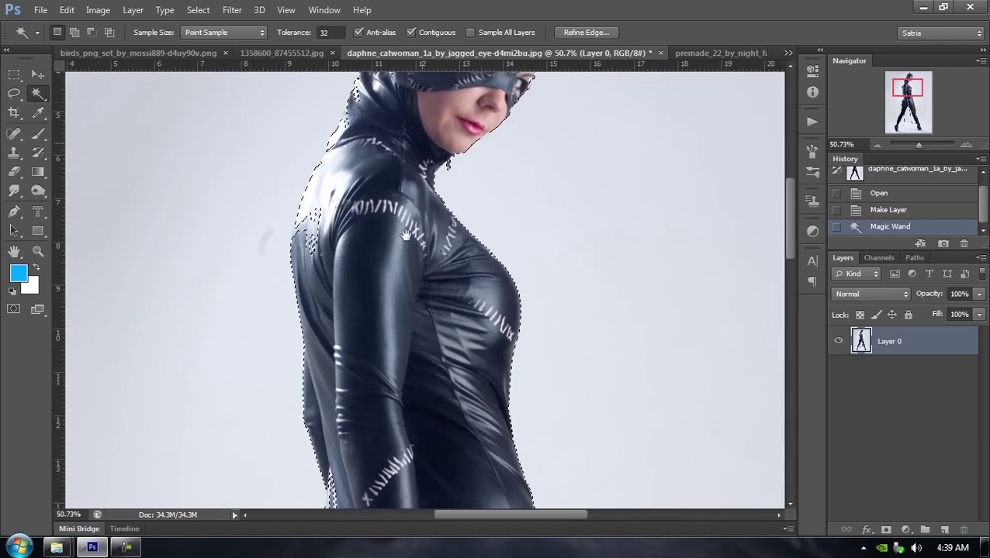
mouse_move(453, 93)
left_mouse_down()
mouse_move(458, 306)
mouse_move(460, 276)
left_mouse_up()
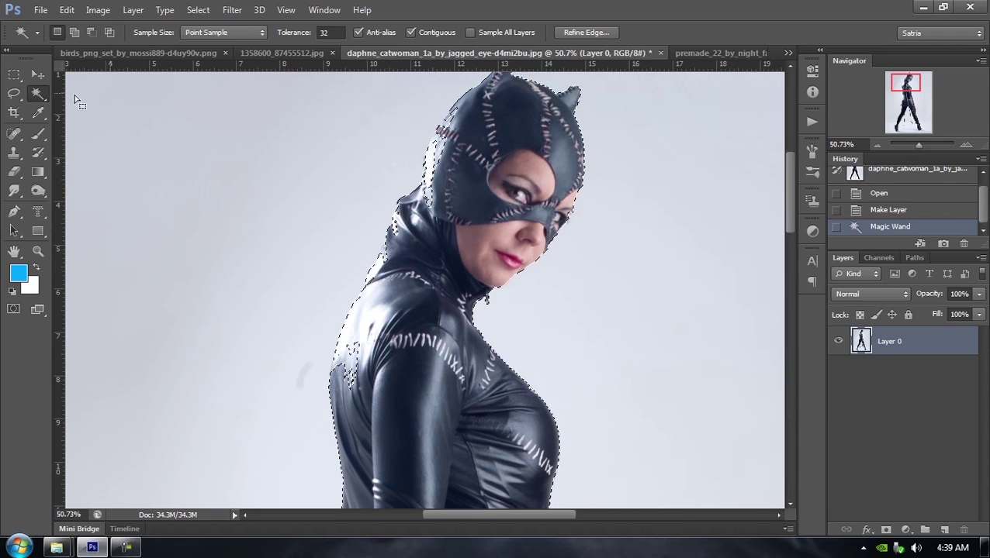
right_click(45, 90)
left_click(98, 91)
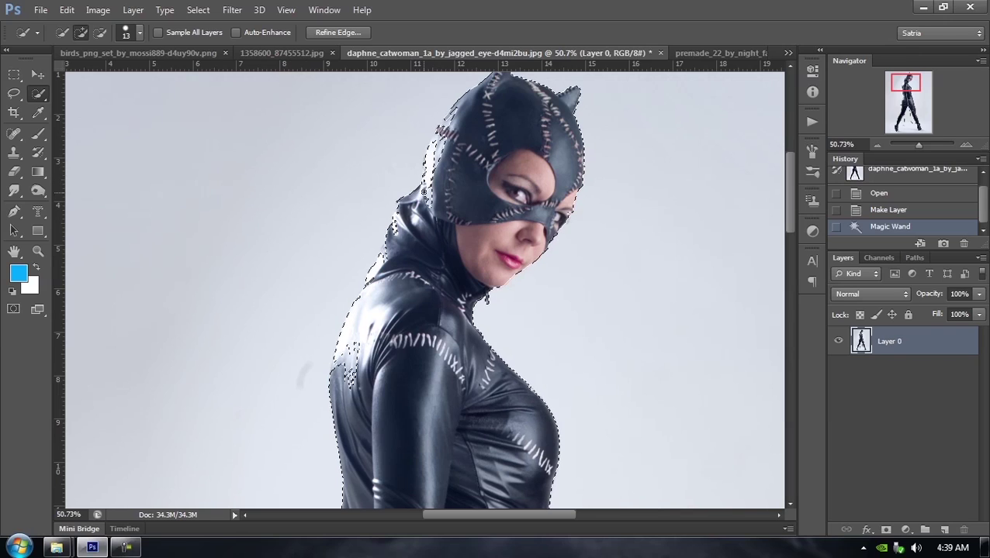
key("alt")
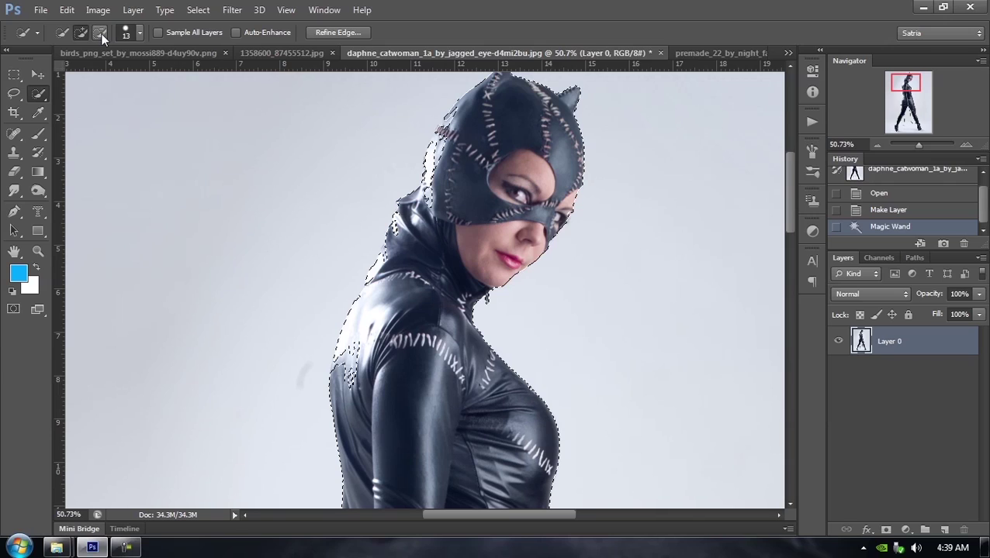
left_click(101, 33)
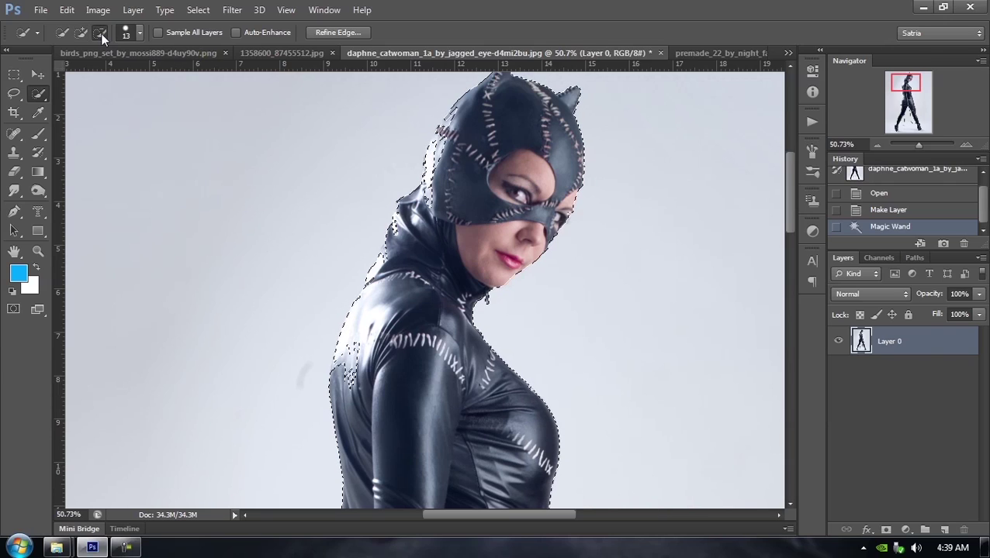
left_click(83, 33)
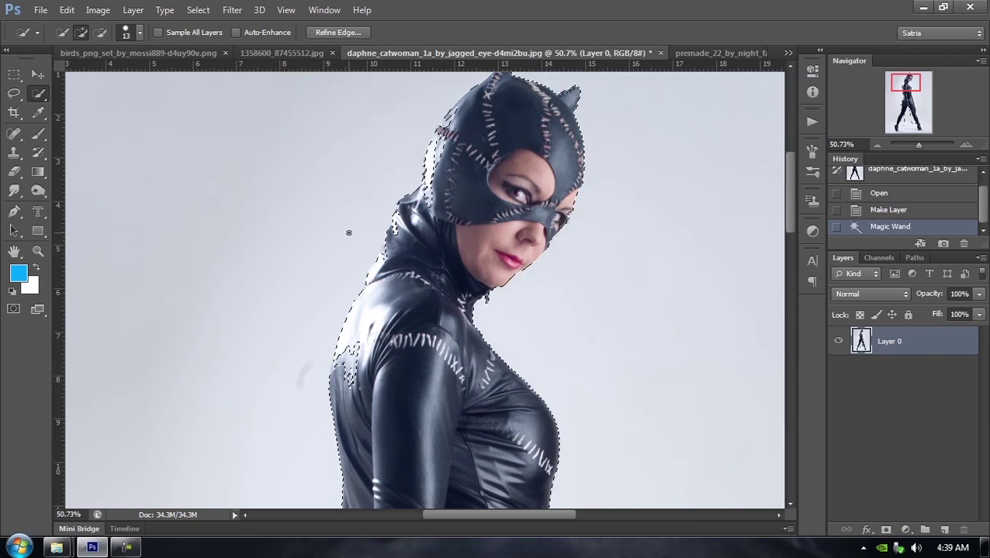
Step: Subtract the wrongly selected highlights on the mask, hood and shoulder from the background selection with Quick Selection
key("alt")
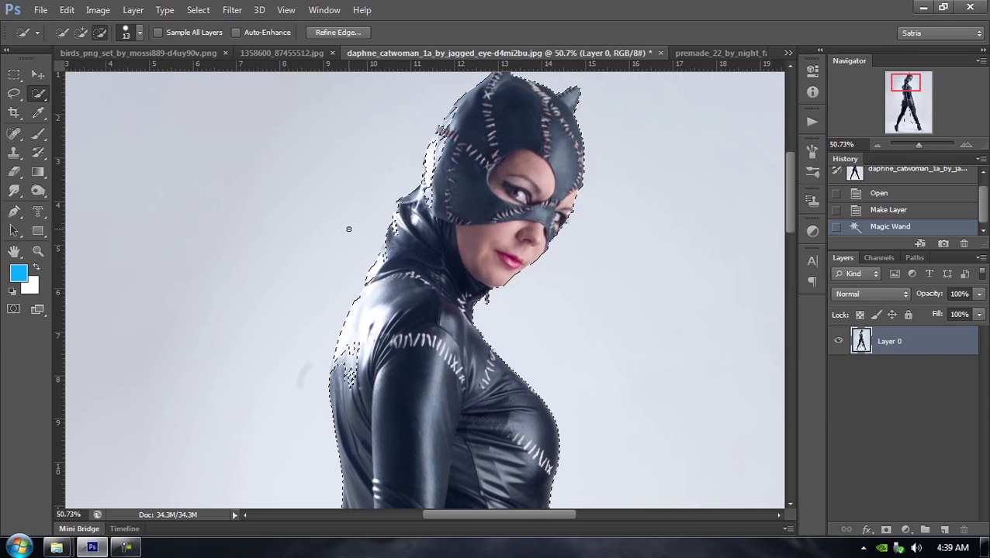
key("alt")
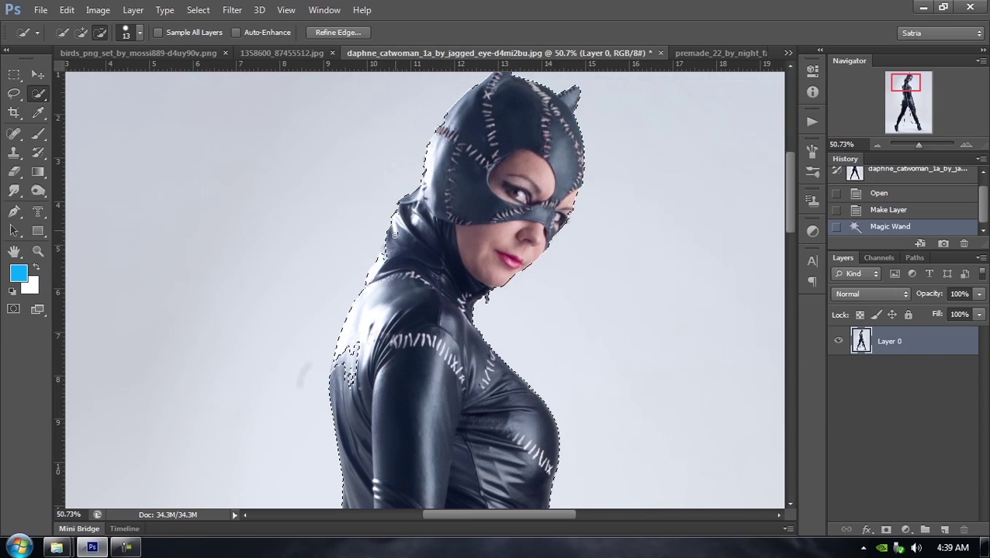
left_click(394, 230, "alt")
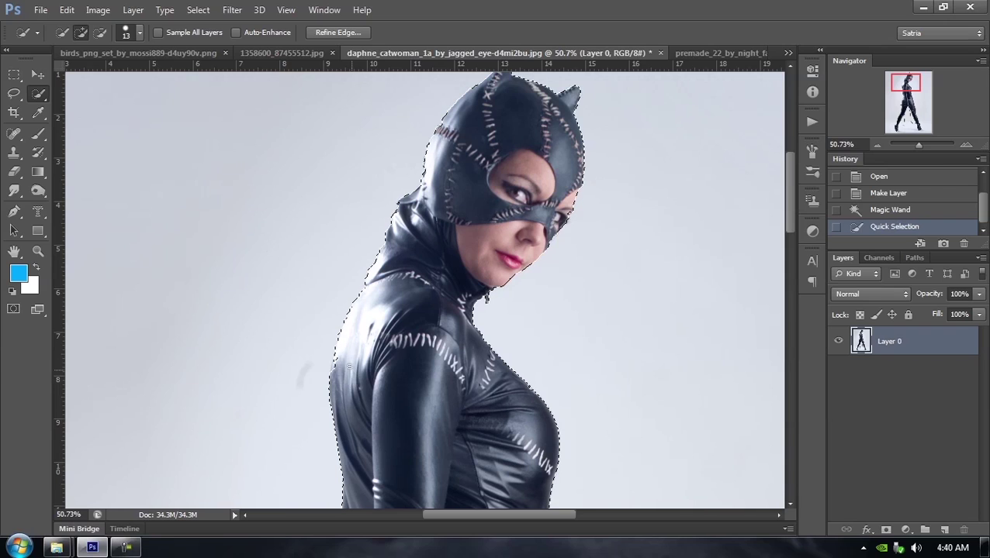
left_click(422, 360)
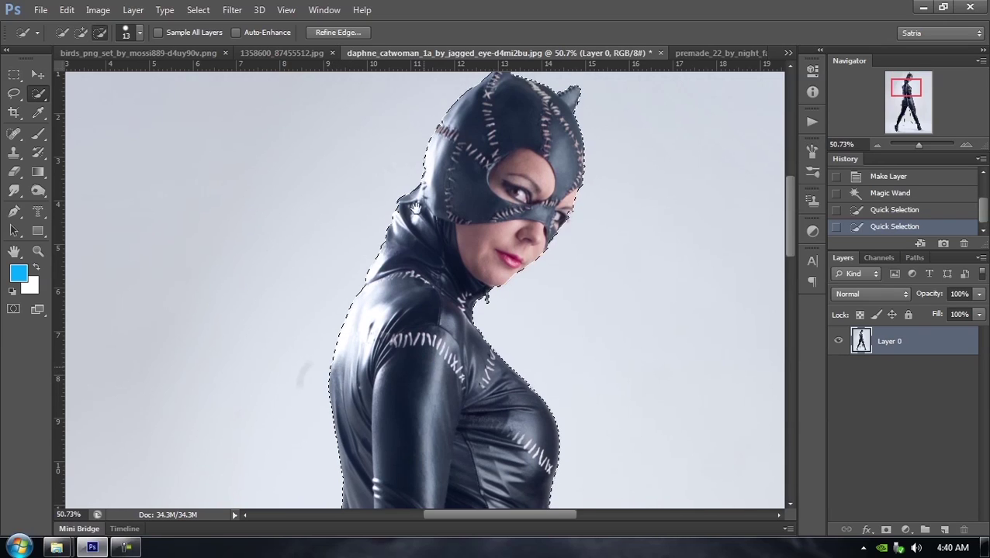
Step: Subtract the wrongly selected highlight on the lower back from the background selection
scroll(449, 349, "down", 5)
left_click_drag(415, 220, 394, 73)
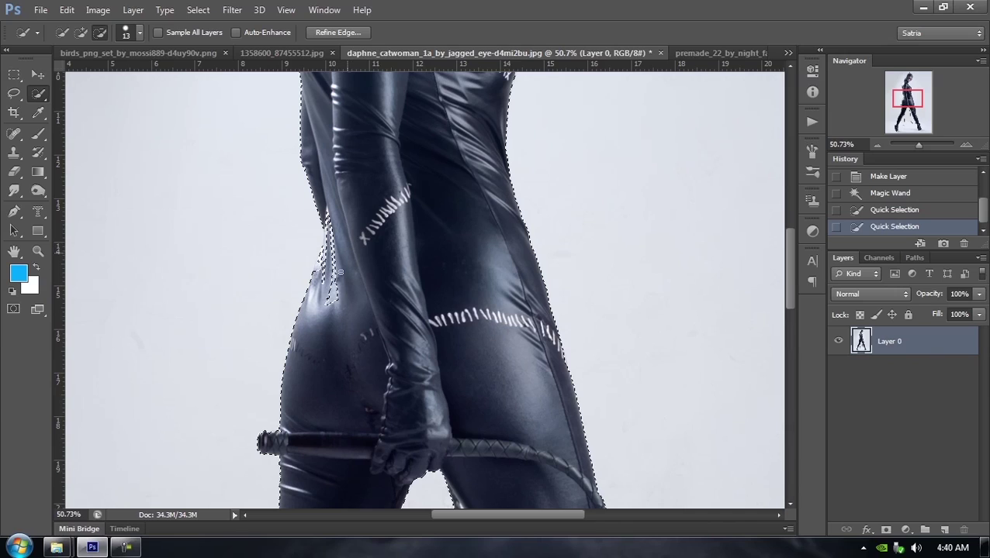
left_click(324, 212, "alt")
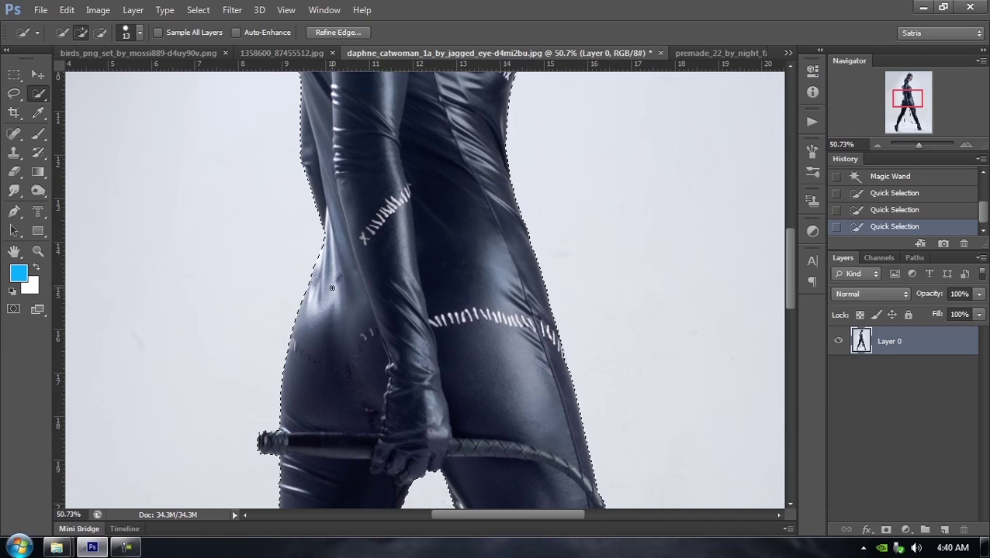
Step: Refine the background selection around the image's left boot so it includes the floor shadow beneath the heel and sole
scroll(354, 220, "up", 5)
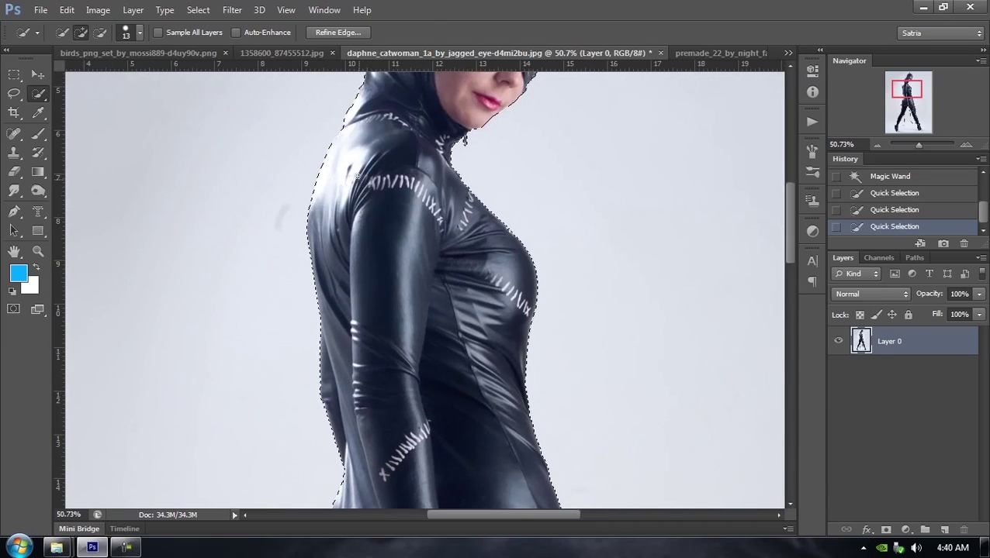
left_click_drag(381, 369, 354, 121)
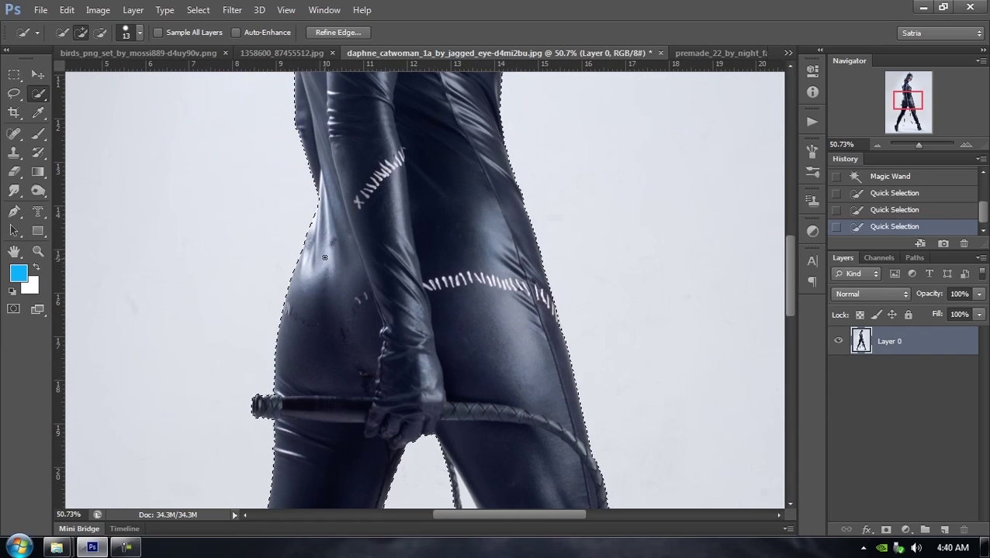
left_click_drag(318, 312, 327, 104)
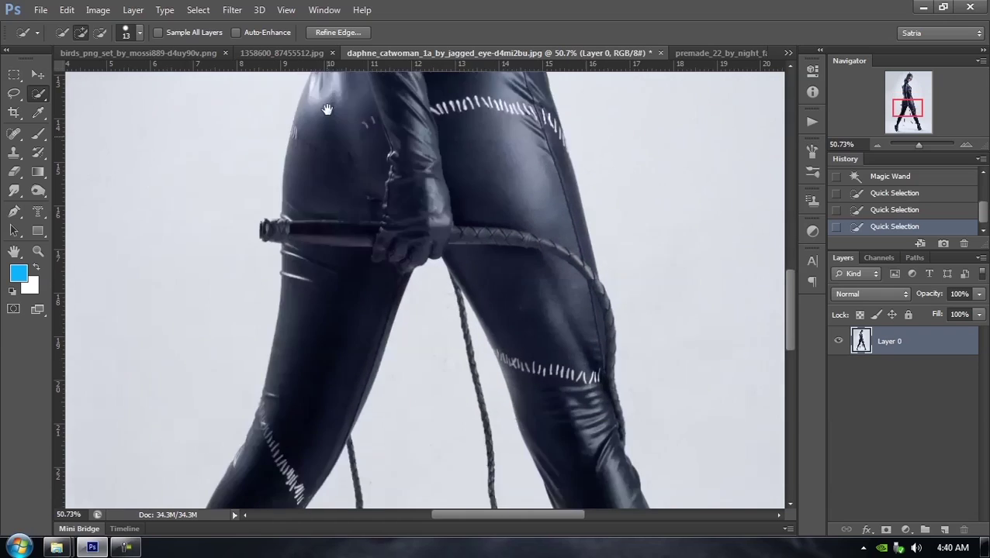
left_click_drag(281, 354, 327, 104)
left_click_drag(245, 341, 283, 146)
key("alt")
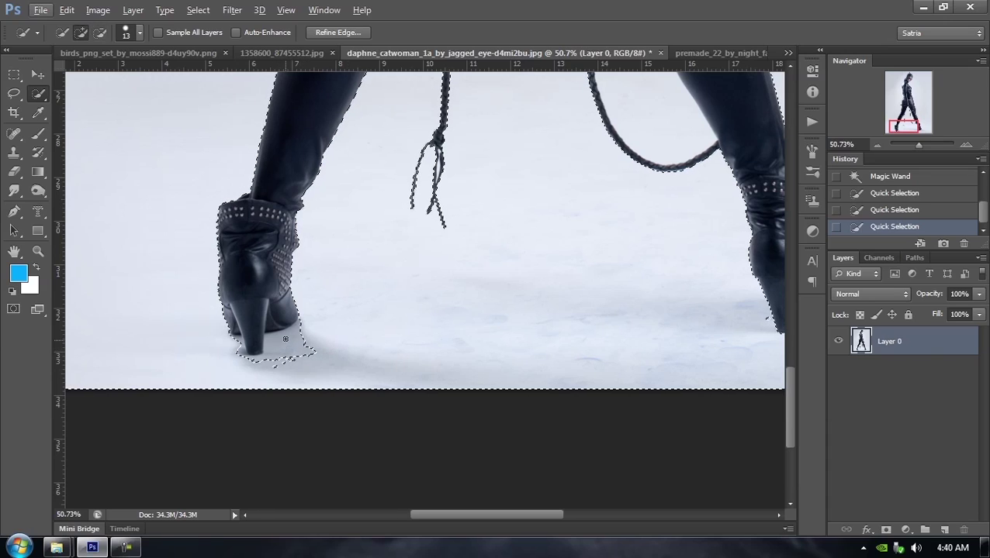
key("alt")
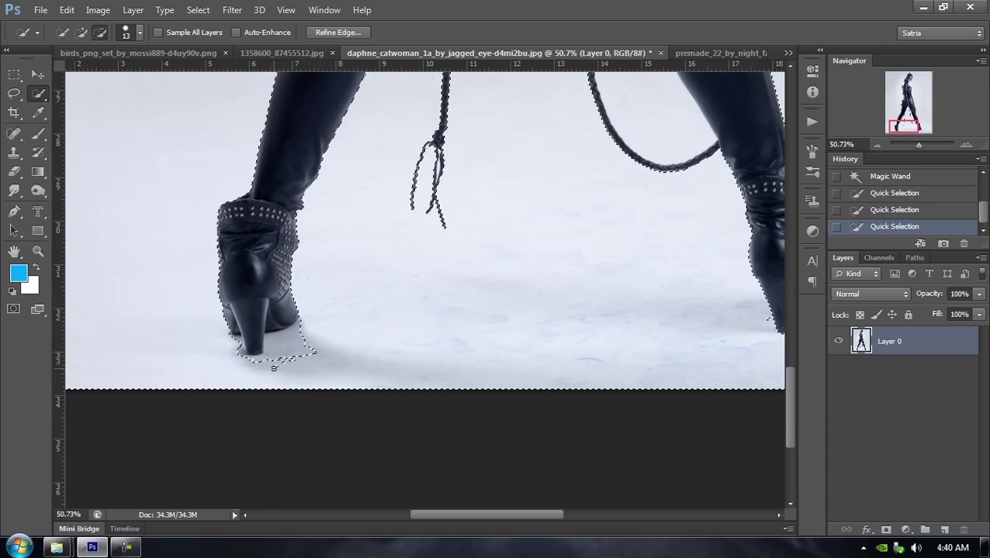
left_click(271, 366, "alt")
left_click(286, 339, "alt")
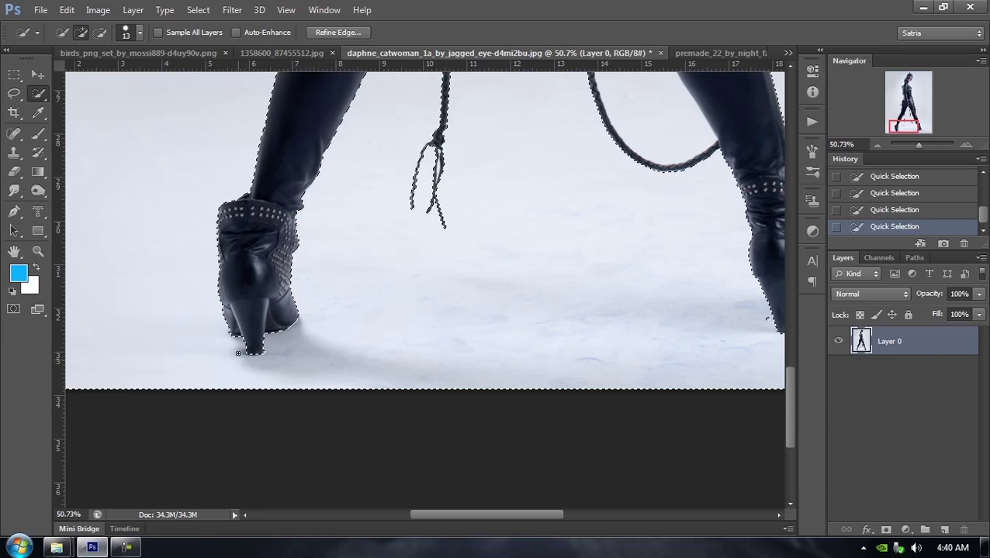
Step: Refine the background selection around the image's right boot and check the edges of the leg and whip
left_click_drag(573, 232, 230, 250)
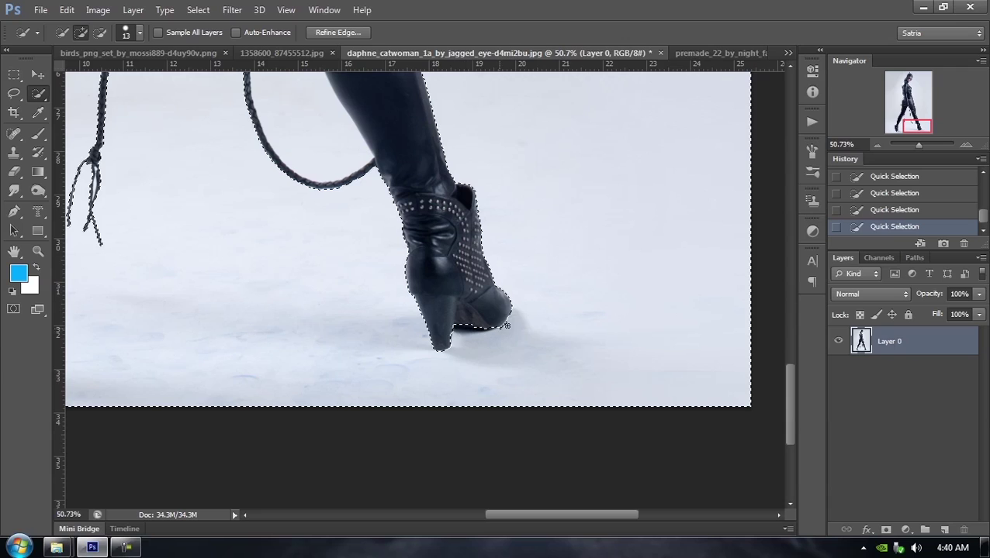
left_click_drag(435, 151, 497, 402)
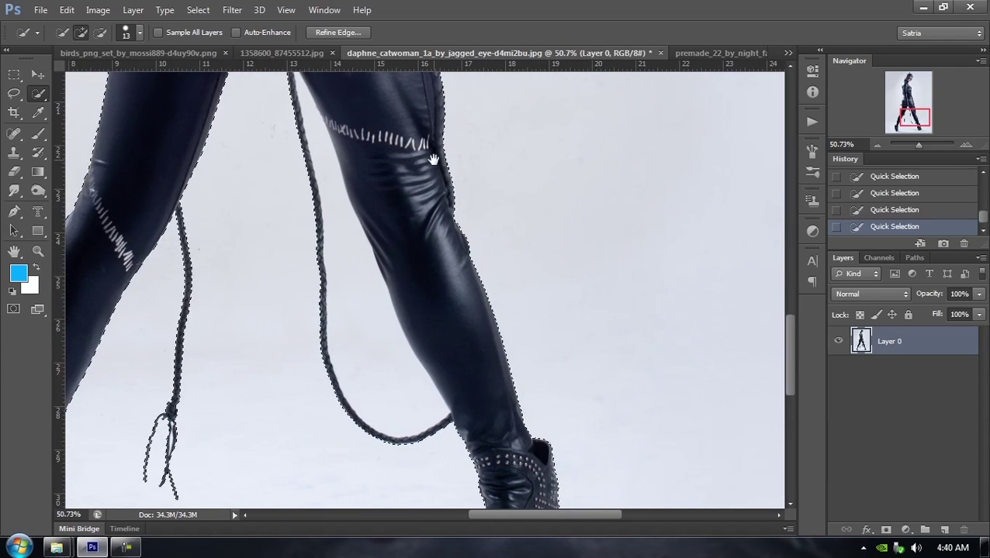
left_click_drag(435, 159, 448, 186)
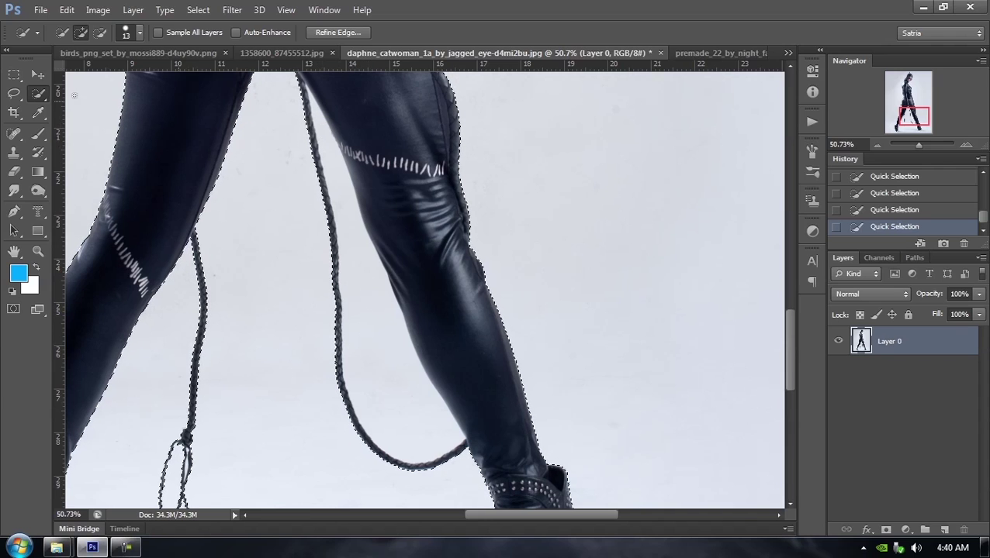
right_click(37, 97)
key("Escape")
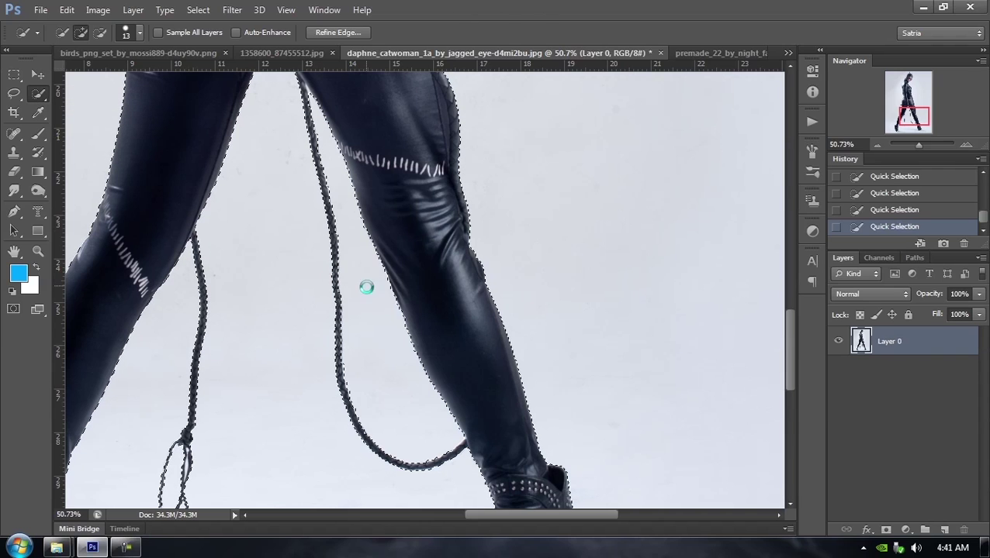
Step: Delete the selected background from Layer 0, leaving the woman on transparency, and deselect
scroll(416, 141, "down", 5)
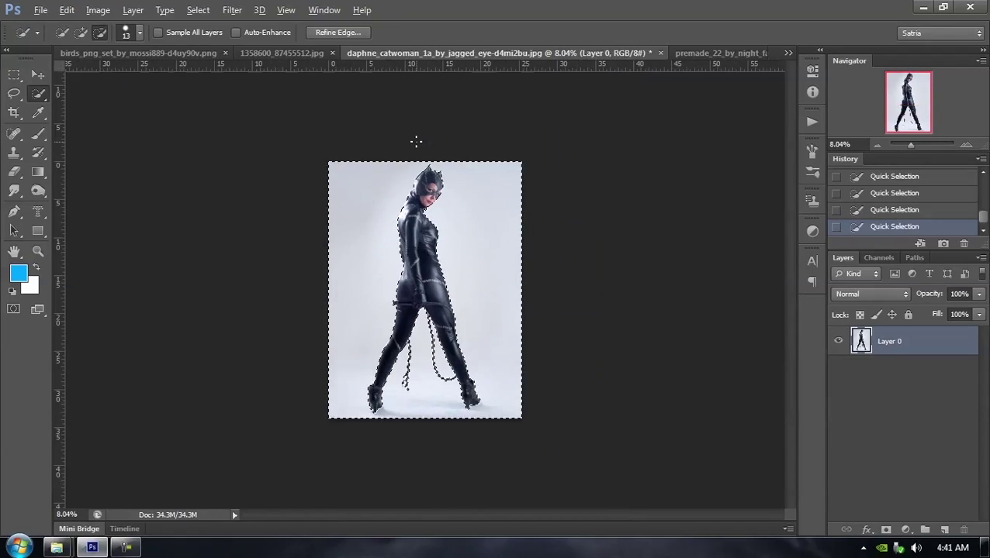
scroll(415, 141, "up", 3)
scroll(411, 171, "down", 1)
scroll(409, 201, "up", 1)
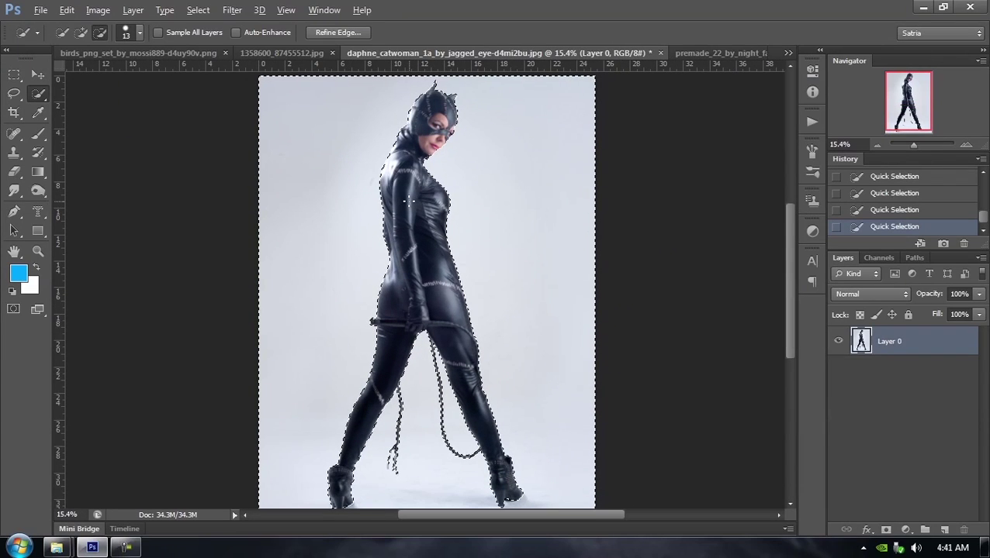
key("alt")
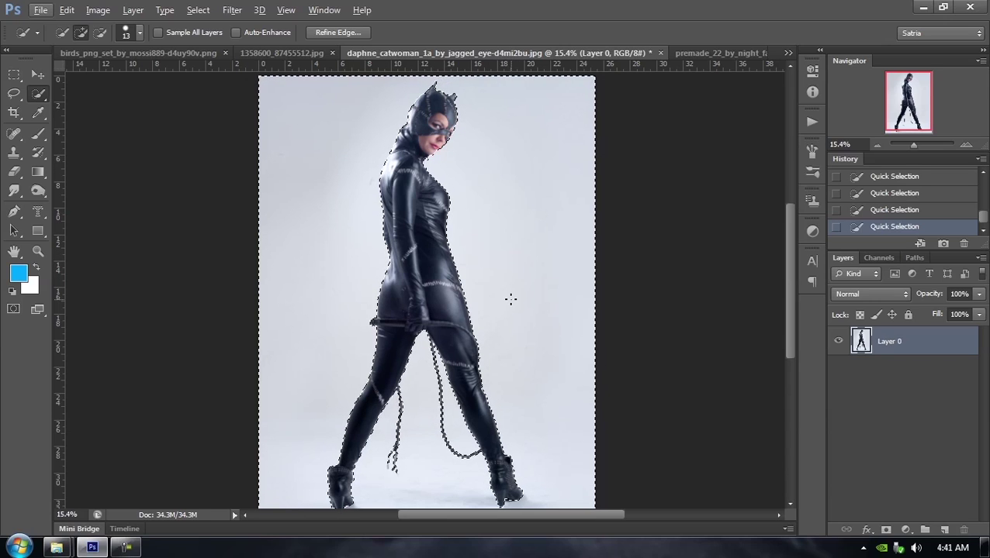
key("Delete")
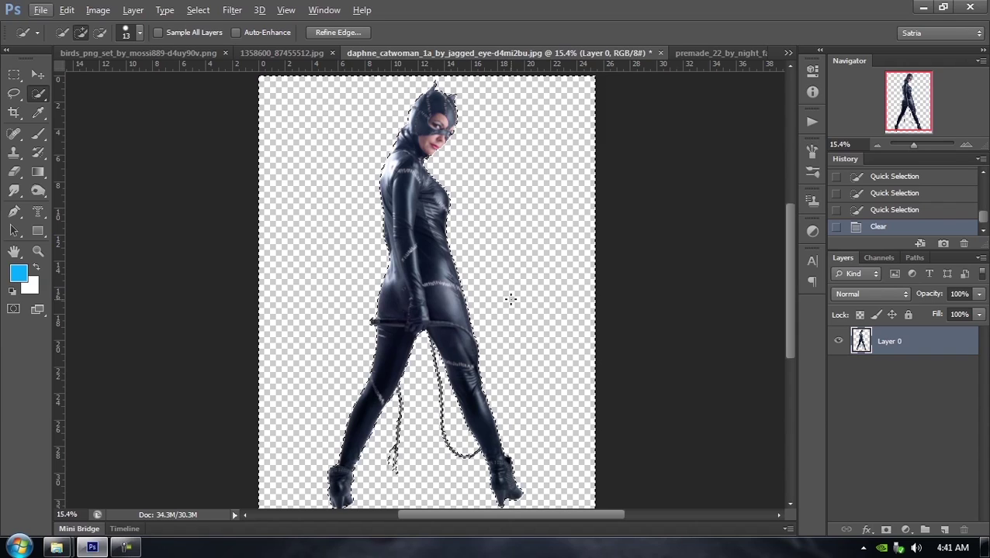
key("ctrl+d")
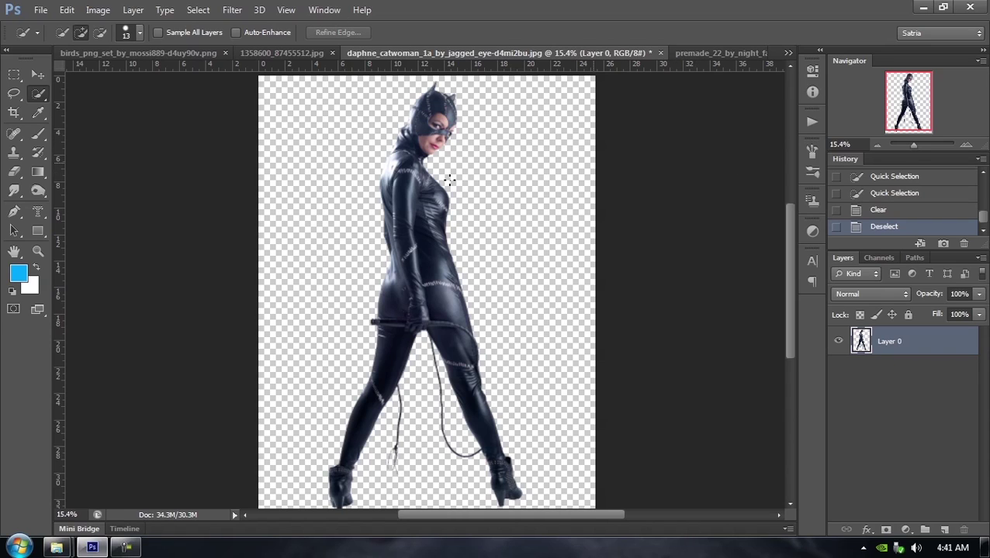
key("ctrl+a")
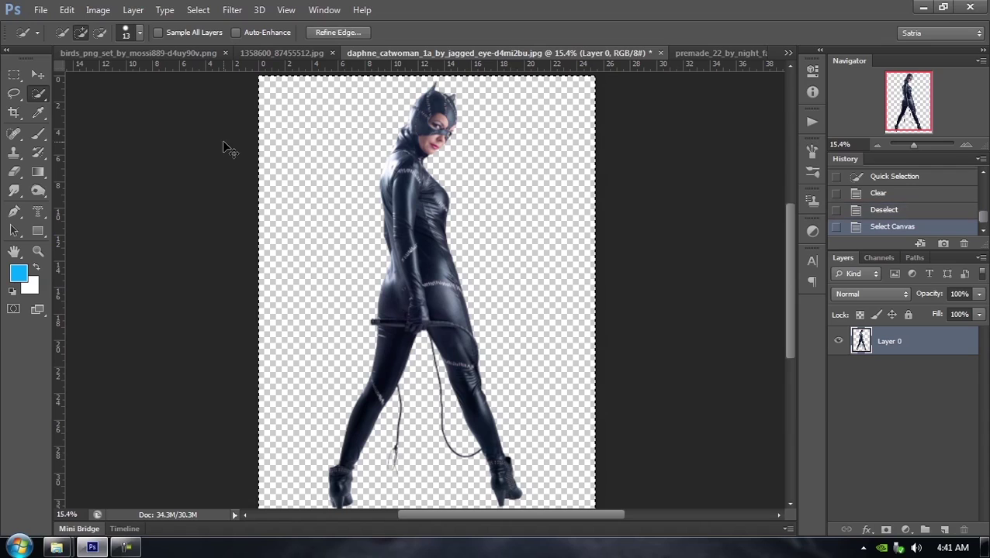
left_click(735, 56)
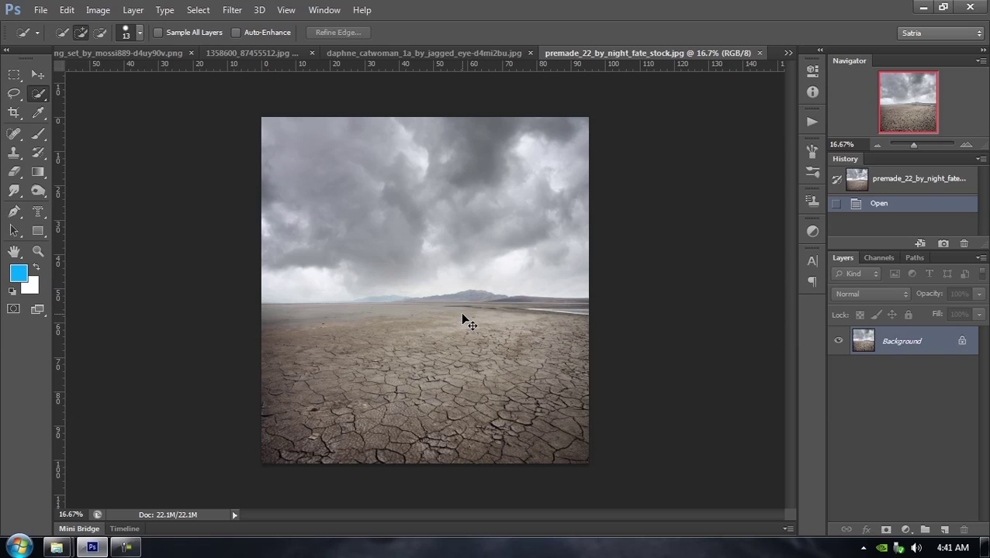
left_click(66, 9)
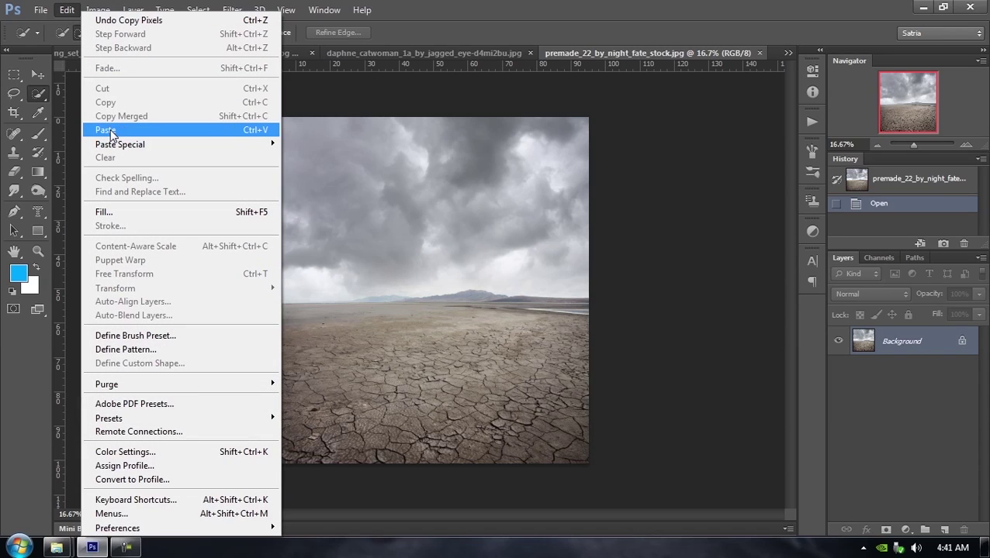
key("Escape")
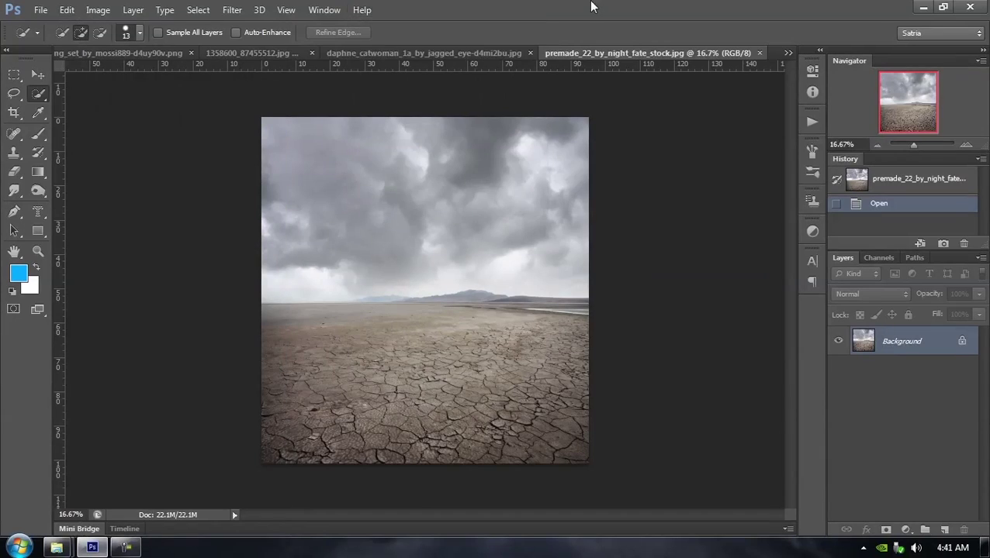
left_click(435, 53)
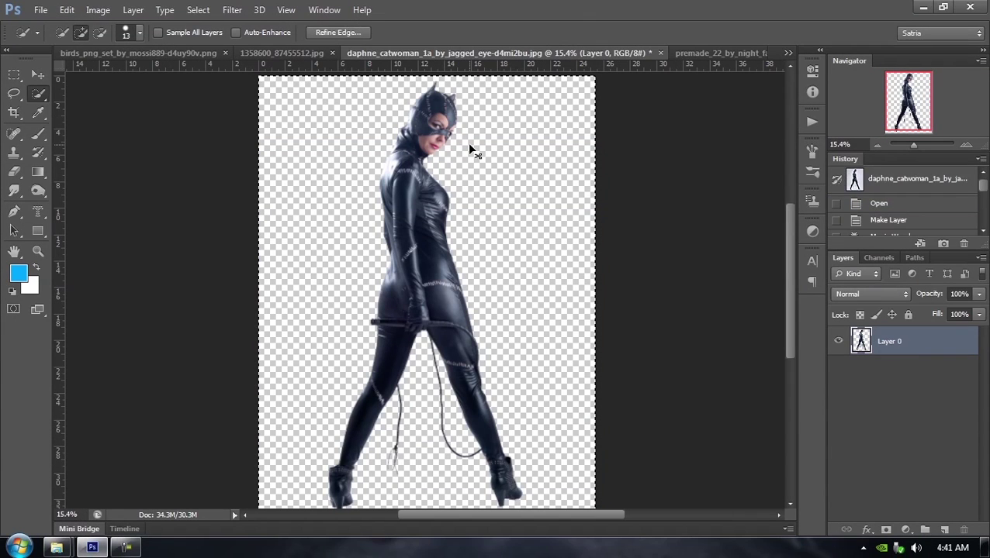
key("ctrl+d")
Step: Select the entire canvas, copy the cut-out woman and paste her into premade_22_by_night_fate_stock.jpg
left_click(198, 10)
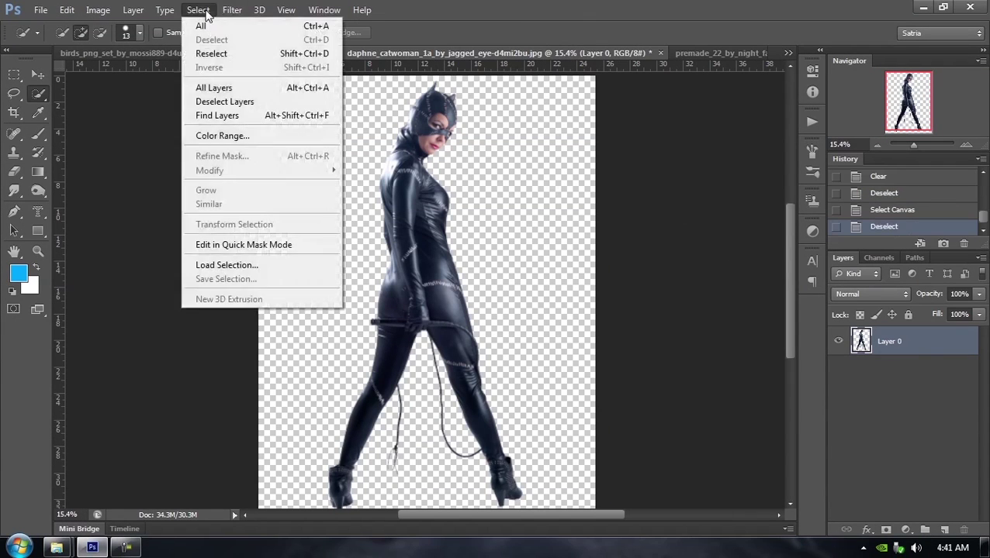
left_click(202, 28)
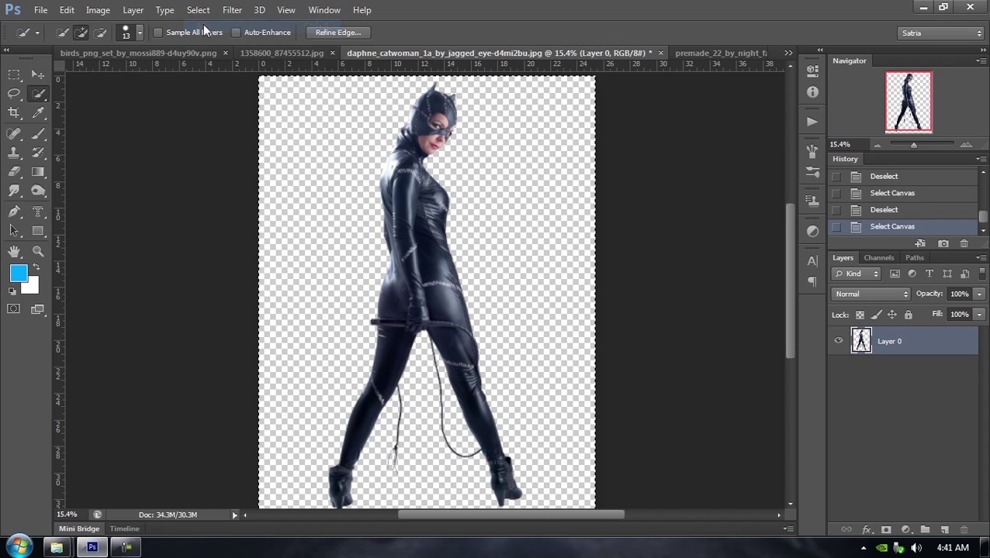
left_click(68, 10)
left_click(106, 101)
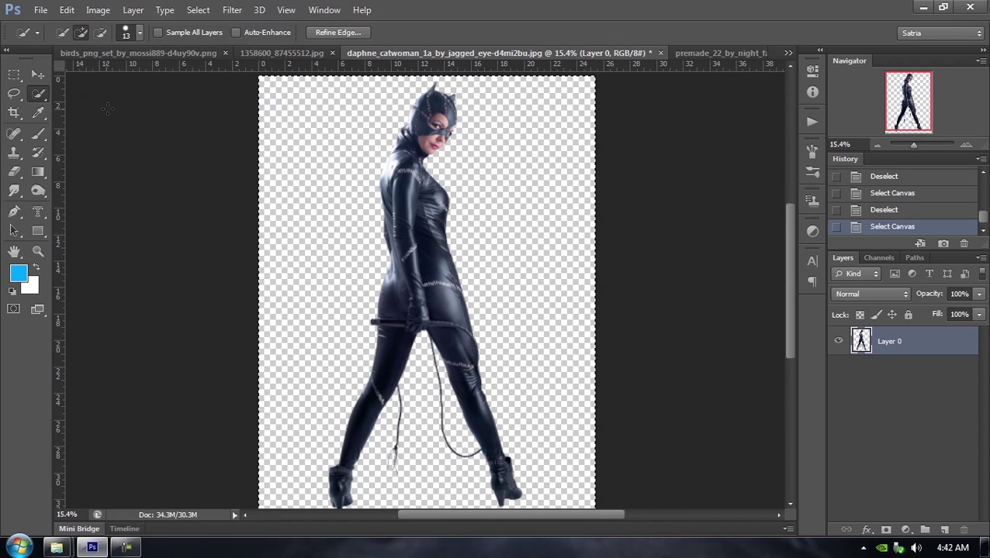
left_click(727, 55)
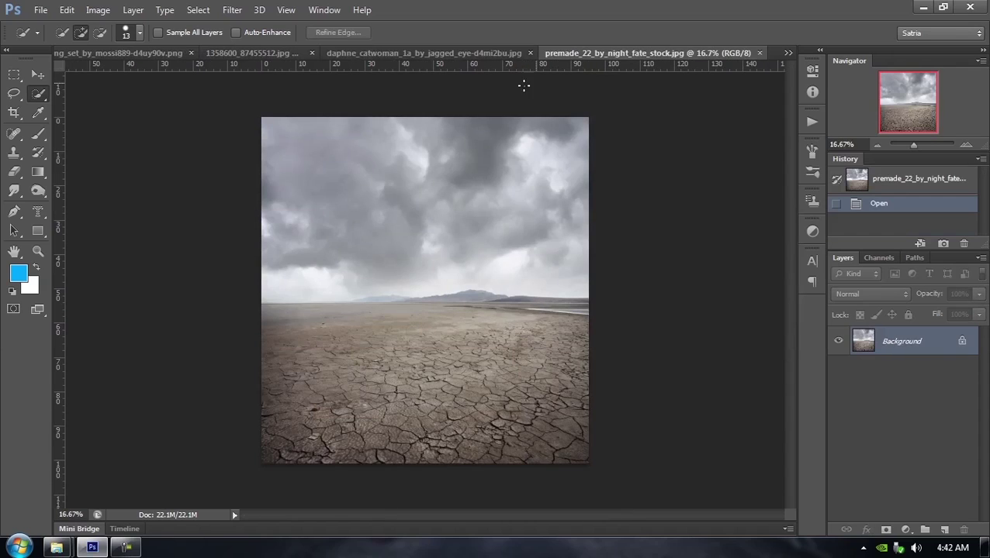
left_click(67, 10)
left_click(139, 129)
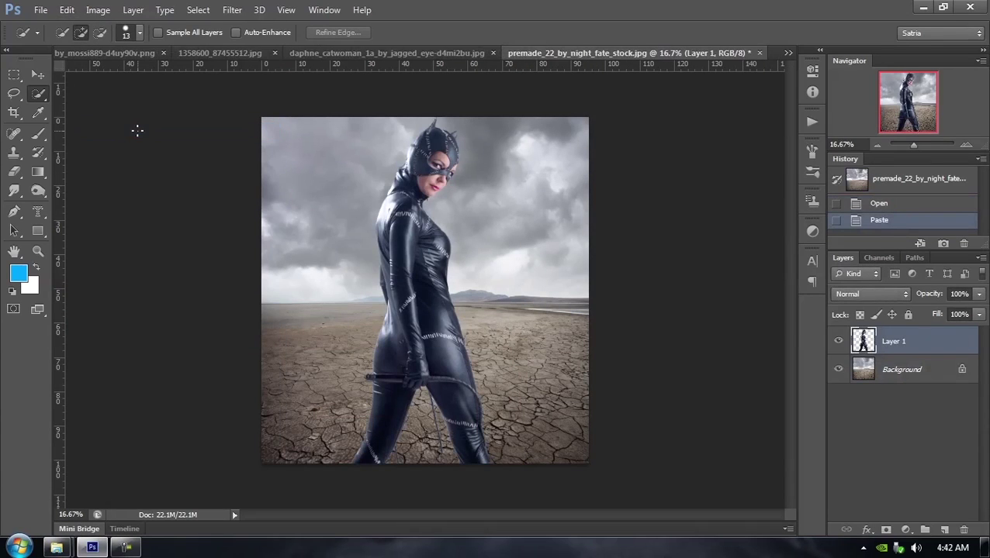
Step: Scale the pasted woman proportionally to about 53% with Free Transform, stand her on the cracked ground and apply the transform
key("ctrl+t")
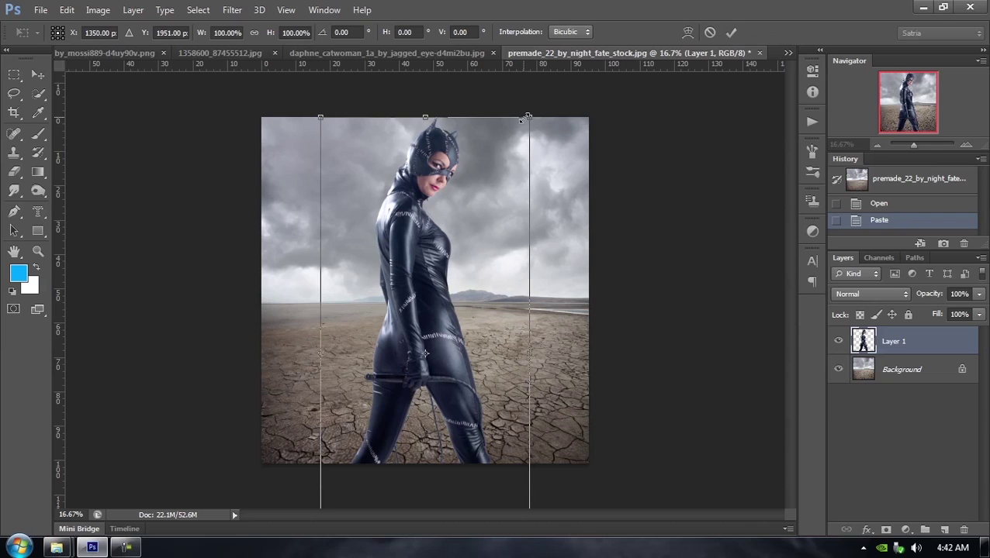
left_click_drag(526, 117, 429, 257)
left_click_drag(366, 270, 408, 186)
scroll(400, 208, "up", 2)
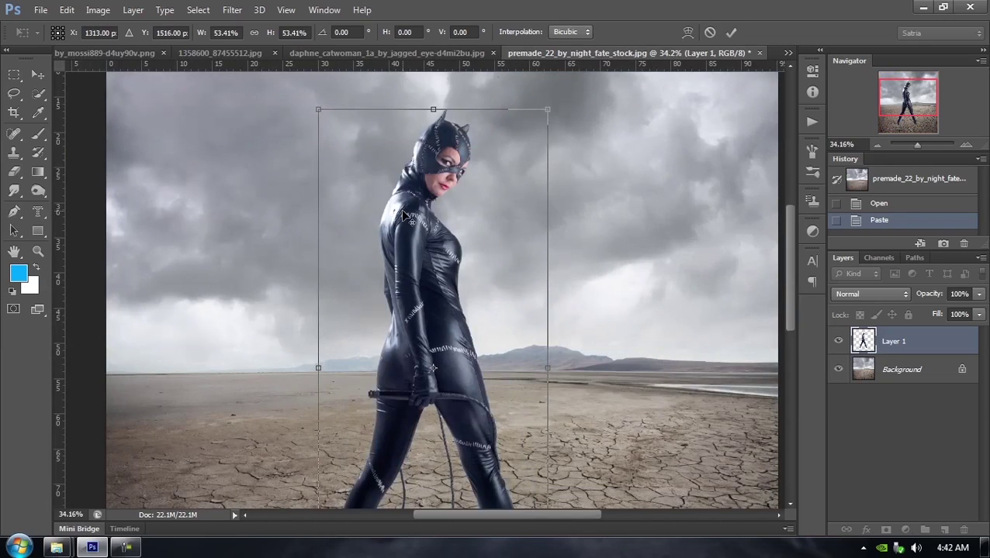
scroll(400, 209, "up", 3)
scroll(401, 209, "down", 2)
scroll(400, 208, "up", 2)
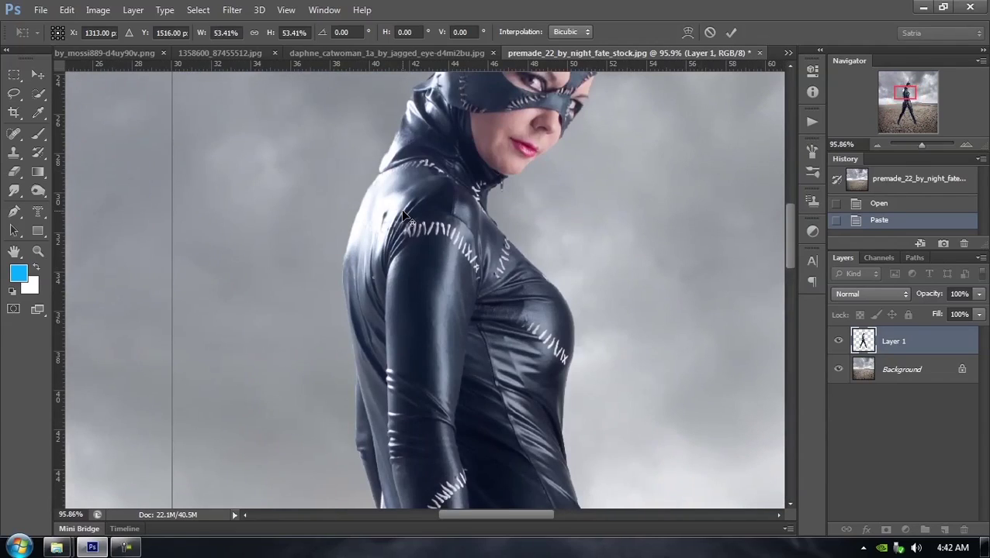
scroll(402, 215, "down", 5)
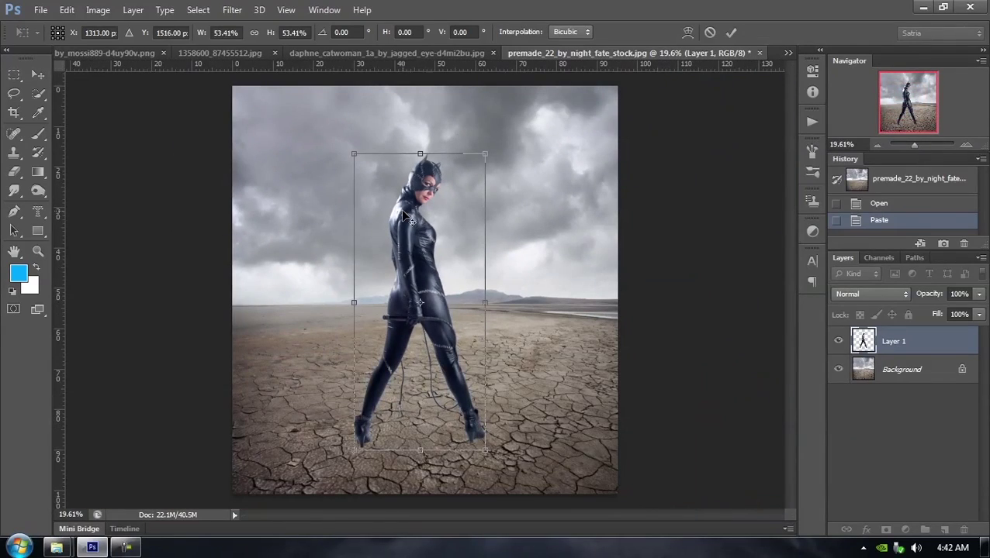
key("alt+space")
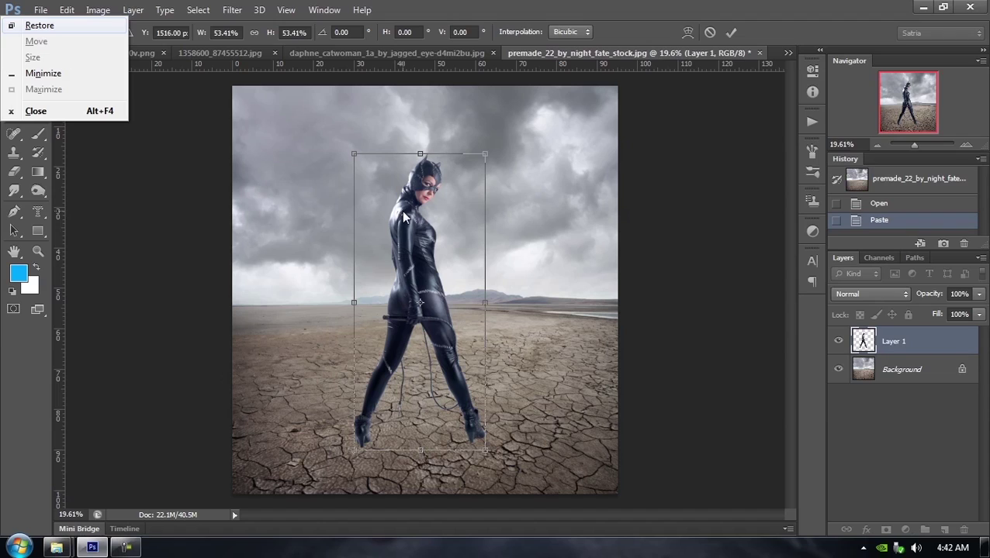
left_click(554, 6)
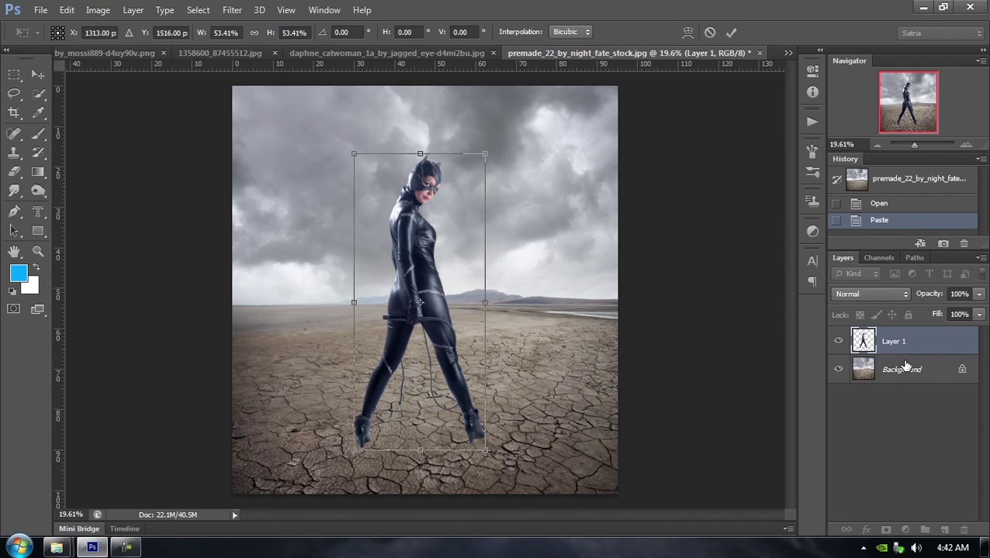
key("Return")
Step: Delete the pasted woman's layer from the landscape, then return to the daphne_catwoman image and deselect
key("w")
key("Delete")
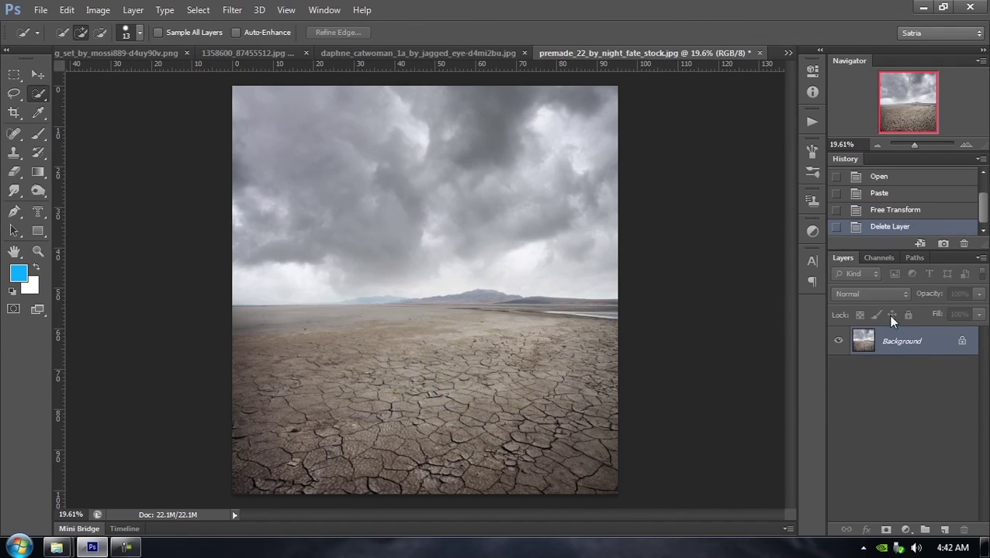
left_click(420, 52)
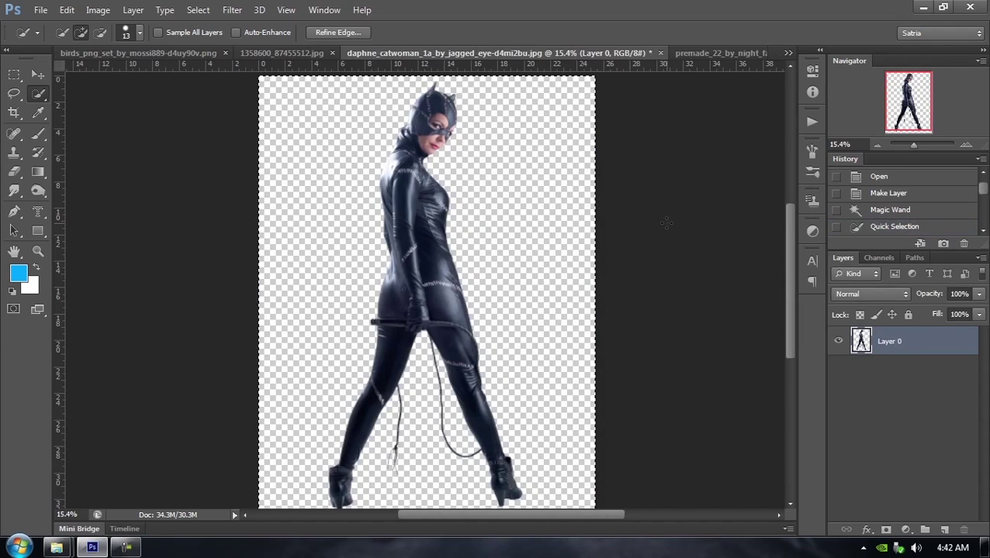
key("ctrl+d")
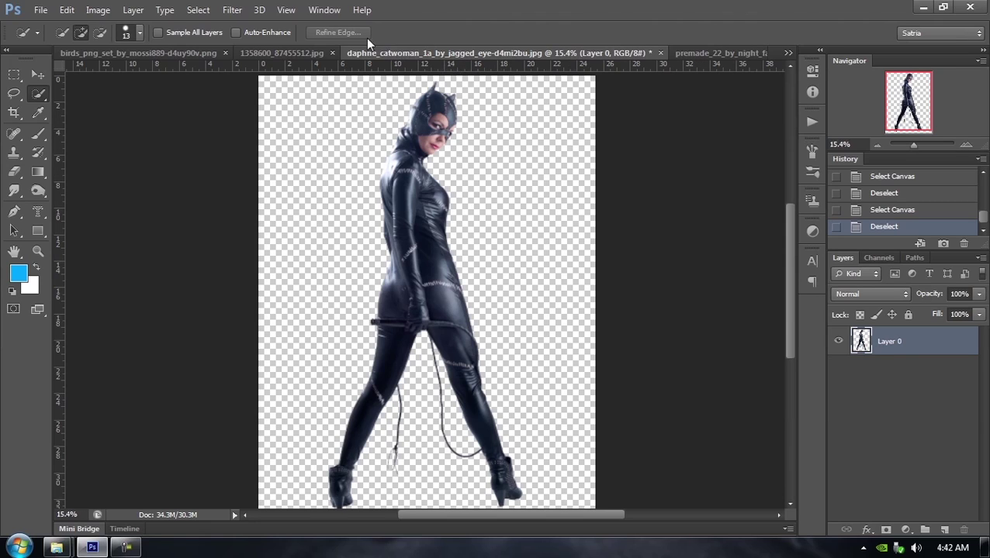
Step: Load Layer 0's pixels as a selection and inspect its edge around the mask, neck and shoulder
left_click(861, 339, "ctrl")
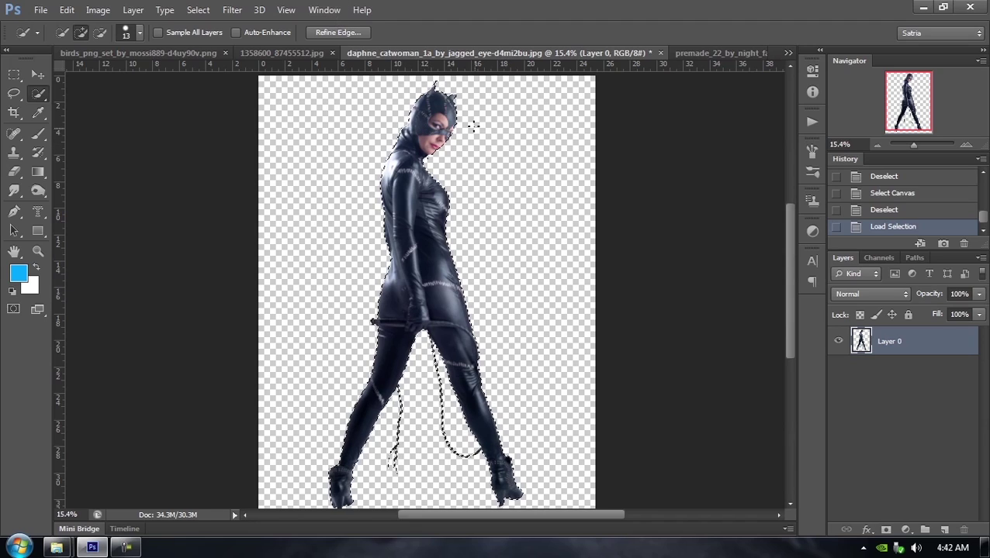
scroll(512, 148, "up", 5)
scroll(466, 120, "up", 4)
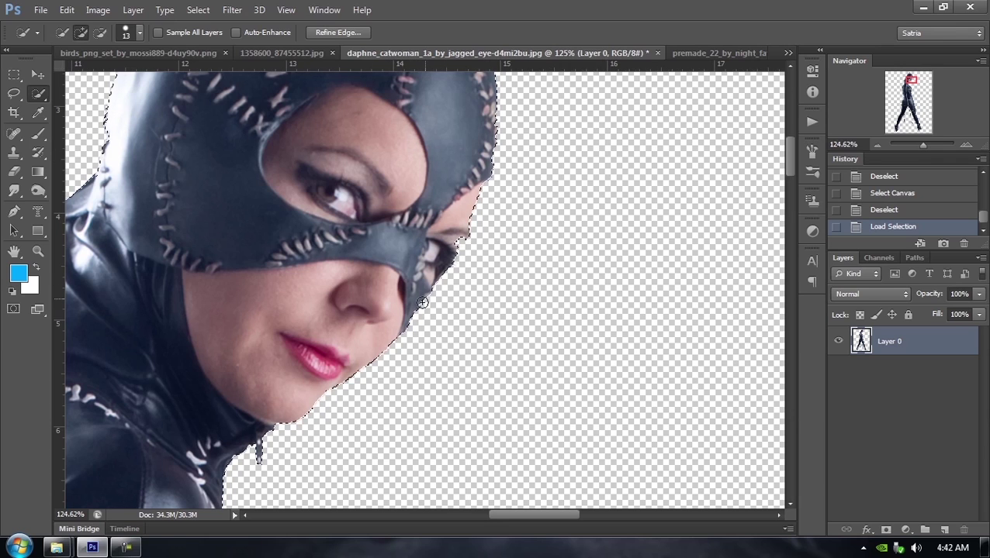
left_click_drag(284, 203, 309, 311)
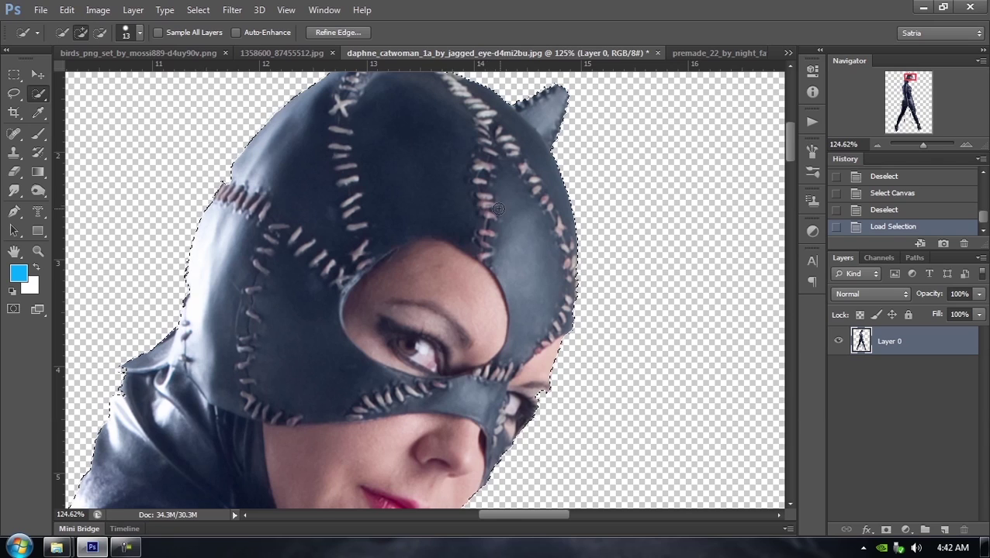
left_click_drag(333, 294, 487, 148)
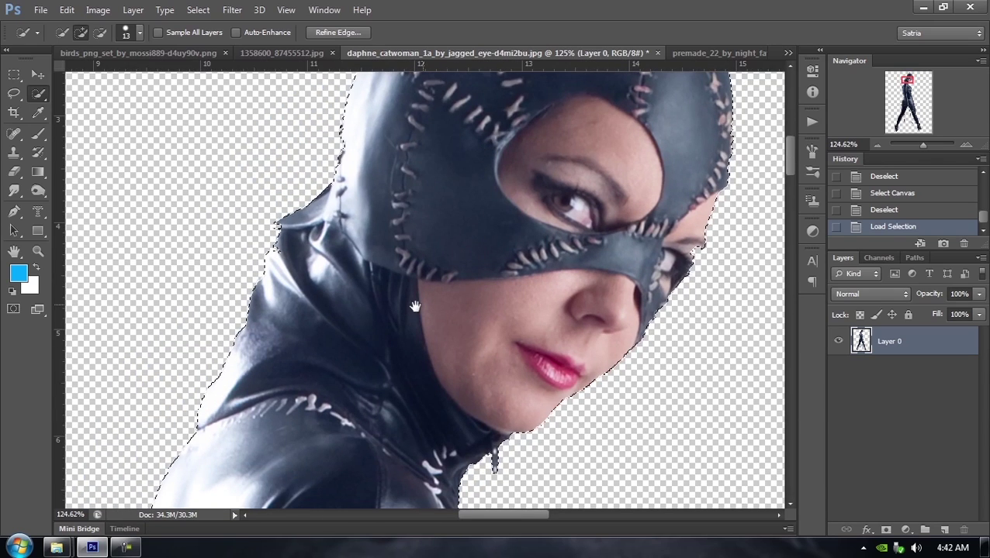
left_click_drag(378, 311, 514, 132)
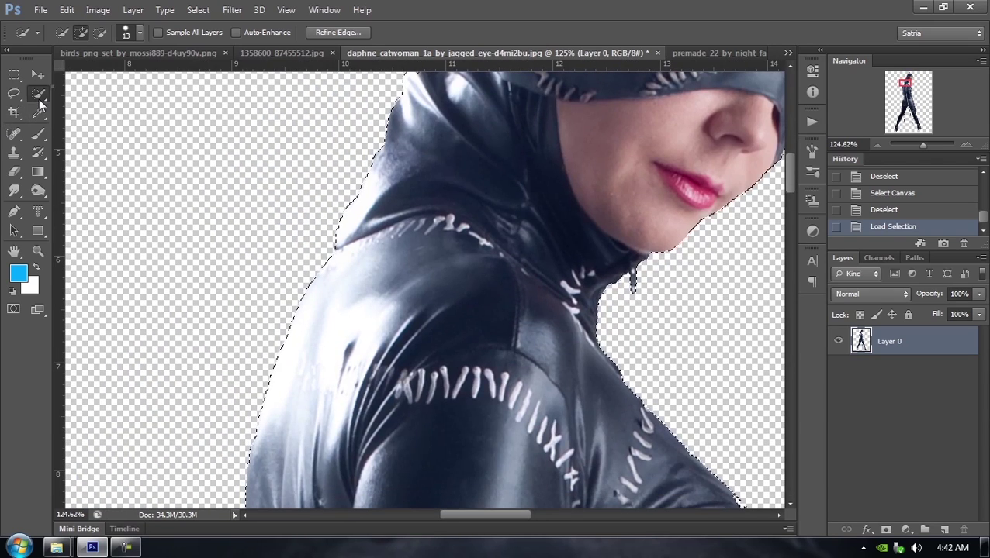
Step: Switch to the Magic Wand tool, check the selection edge around the mask's ears, and deselect
right_click(38, 94)
left_click(67, 108)
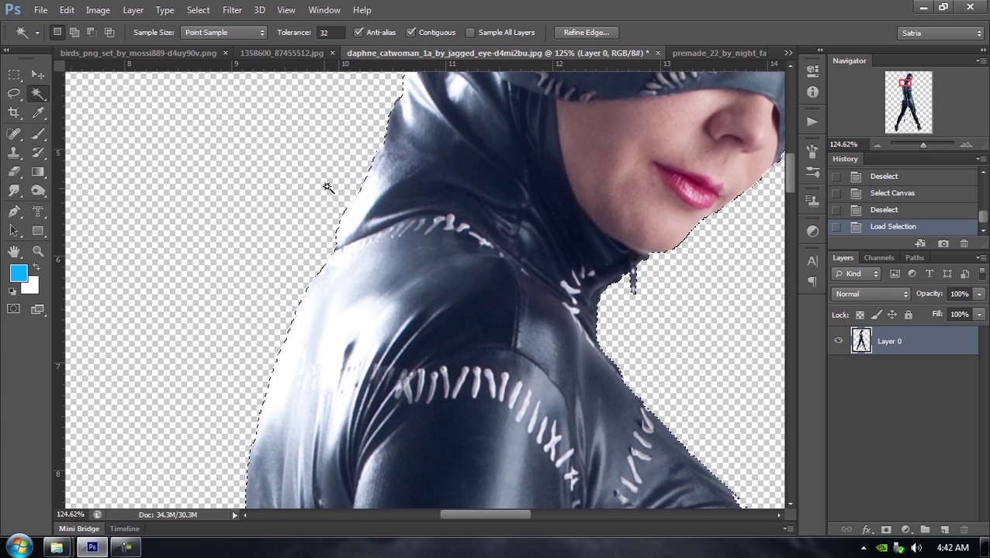
left_click_drag(443, 155, 402, 386)
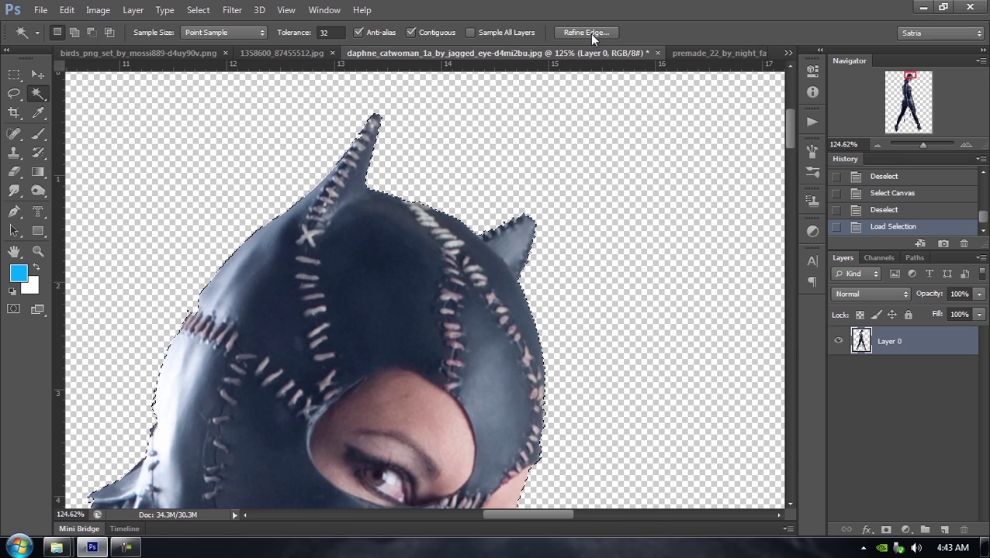
scroll(353, 253, "down", 5)
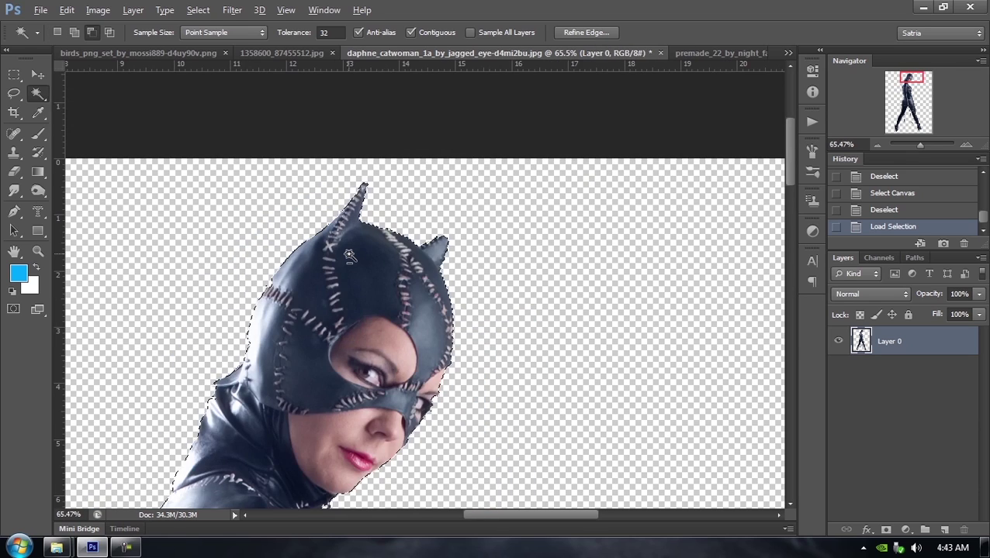
scroll(350, 254, "down", 4)
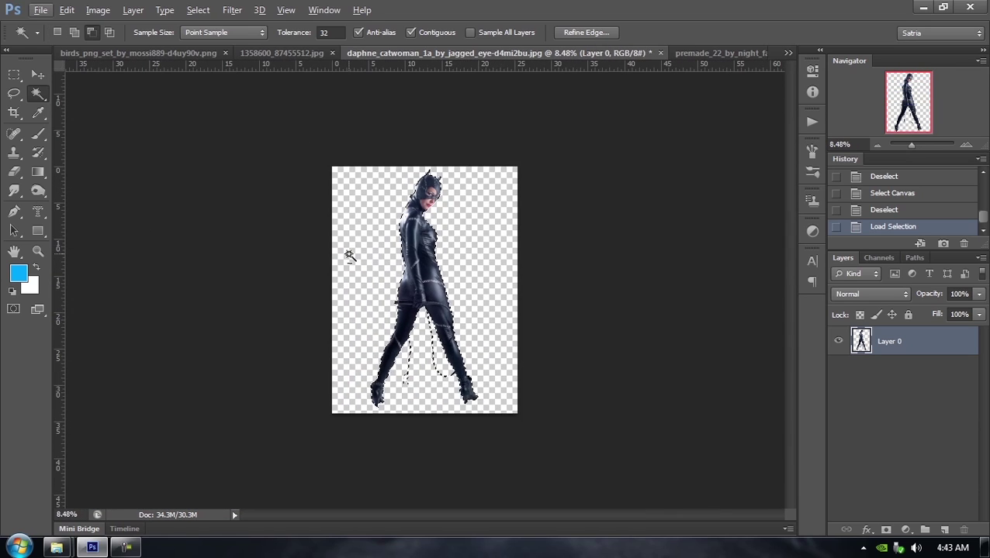
key("ctrl+d")
Step: Reload the woman's outline from Layer 0 as a selection and bring her head and shoulders into view
scroll(428, 190, "up", 6)
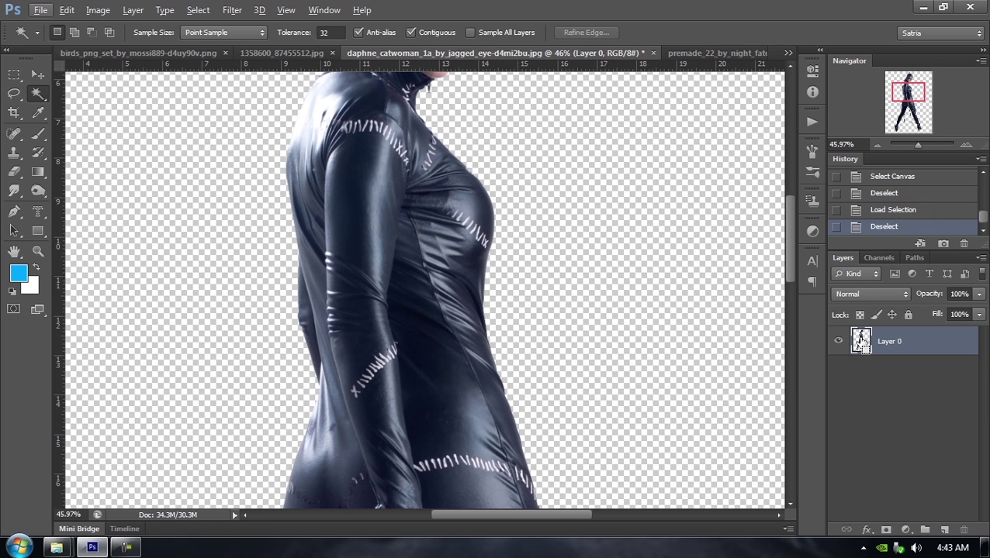
left_click(860, 341, "ctrl")
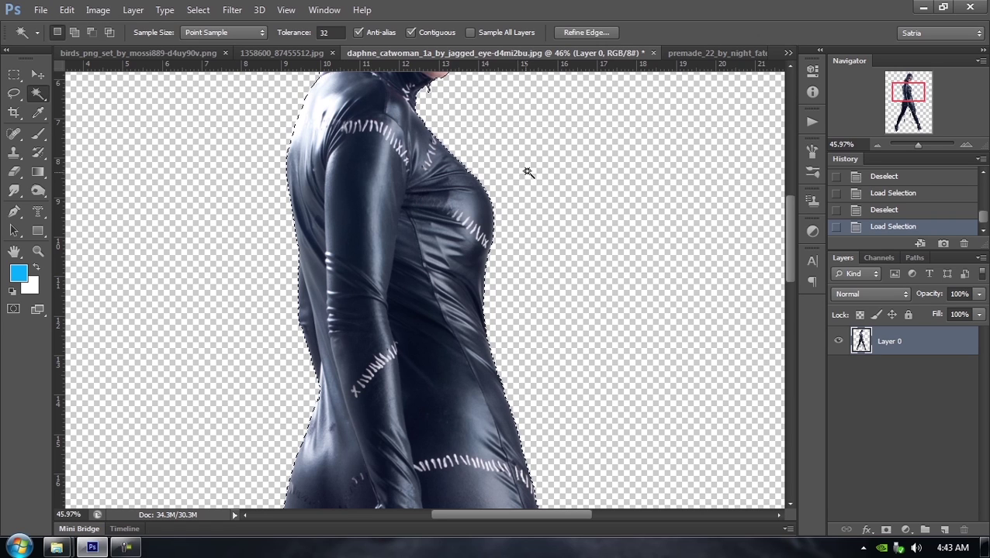
left_click_drag(529, 160, 515, 371)
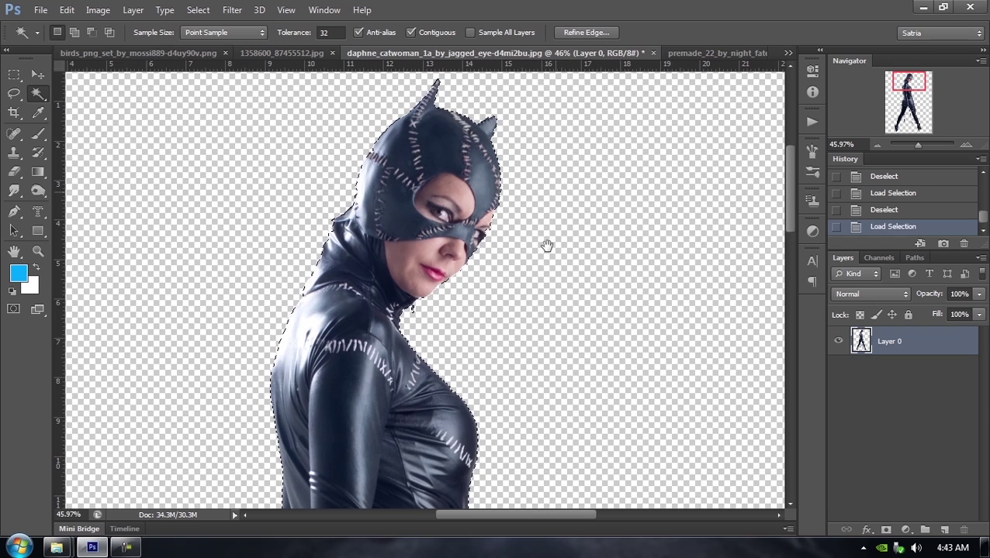
mouse_move(545, 243)
left_mouse_down()
mouse_move(543, 262)
mouse_move(542, 233)
left_mouse_up()
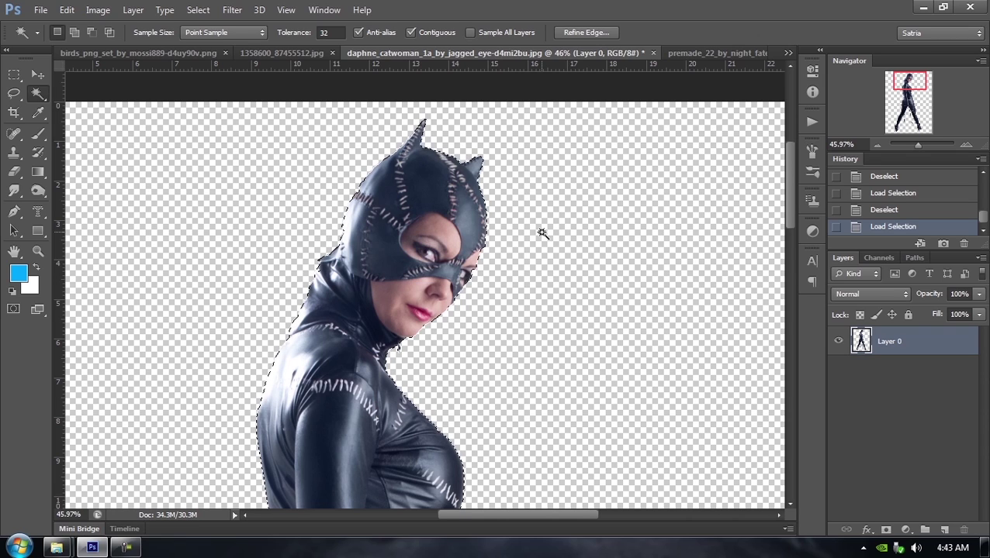
Step: Start Refine Edge on the woman's selection and set its preview to On Black
left_click(589, 32)
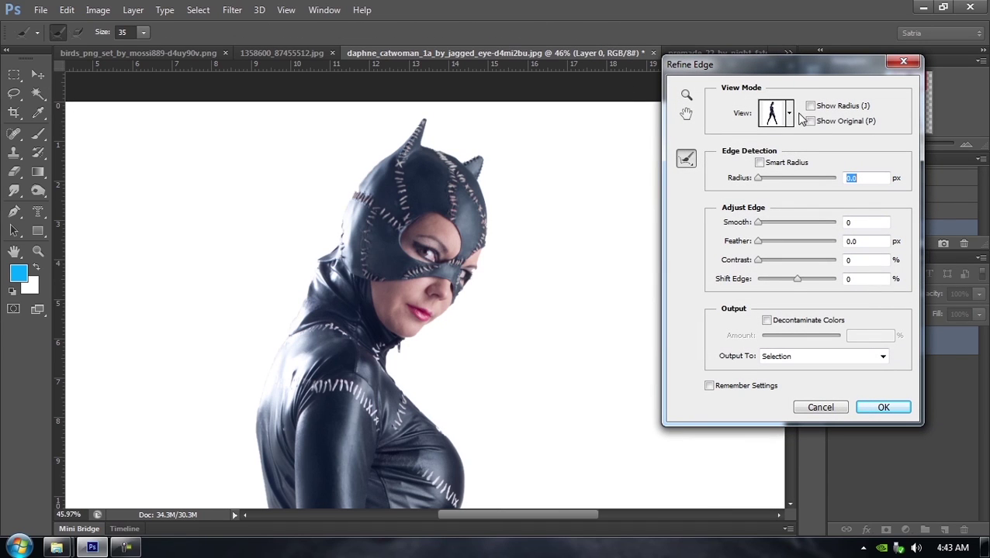
left_click(789, 115)
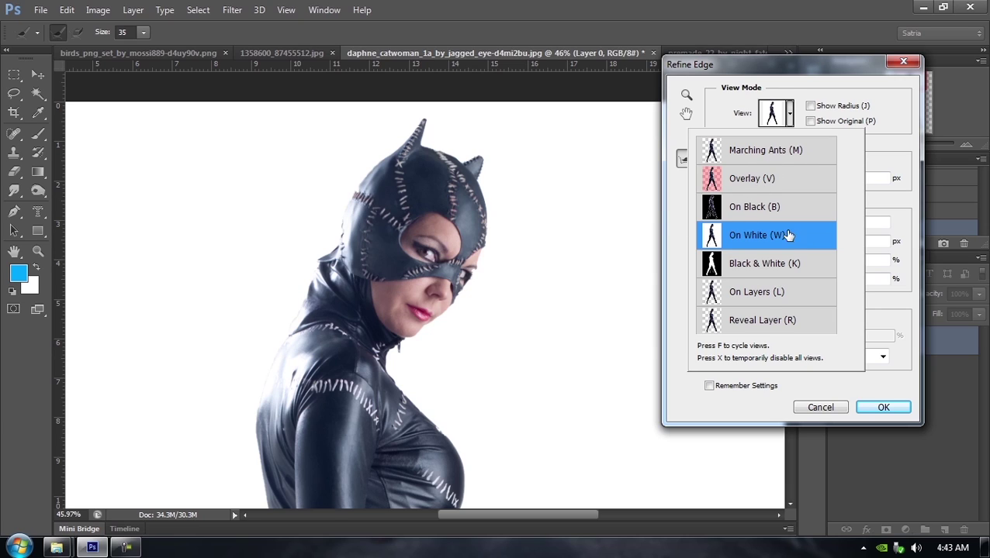
left_click(758, 208)
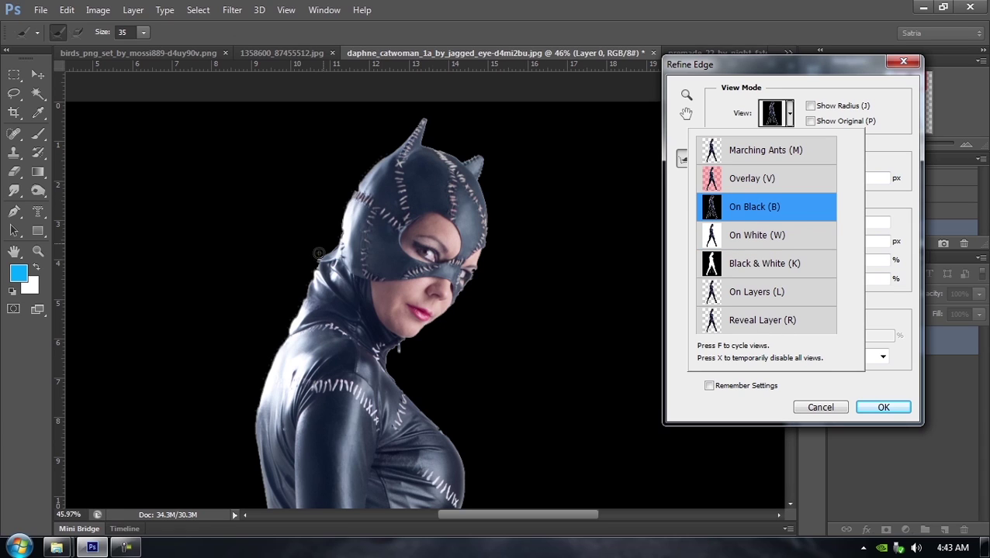
Step: Compare the Refine Edge previews Overlay, Black & White and On Layers, and settle on Marching Ants
left_click(751, 155)
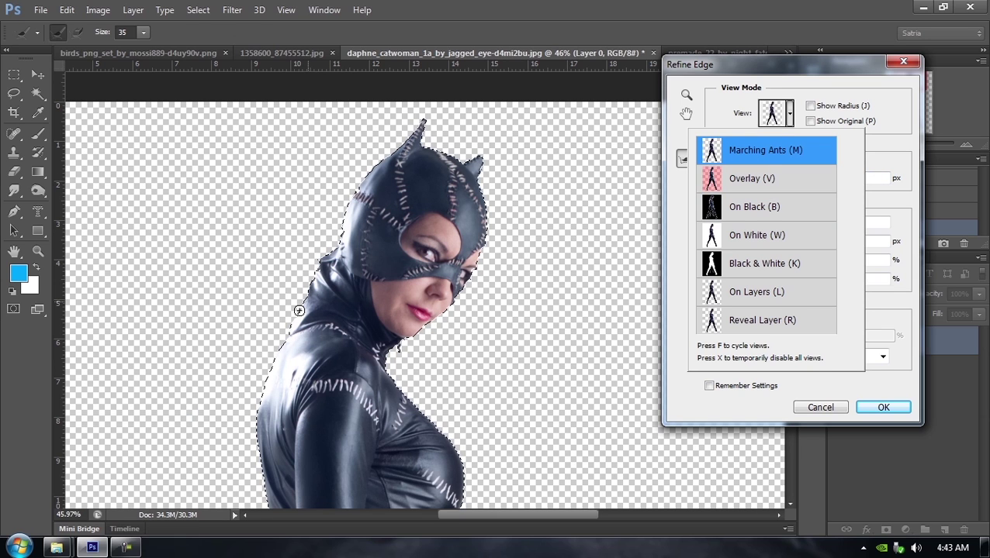
key("v")
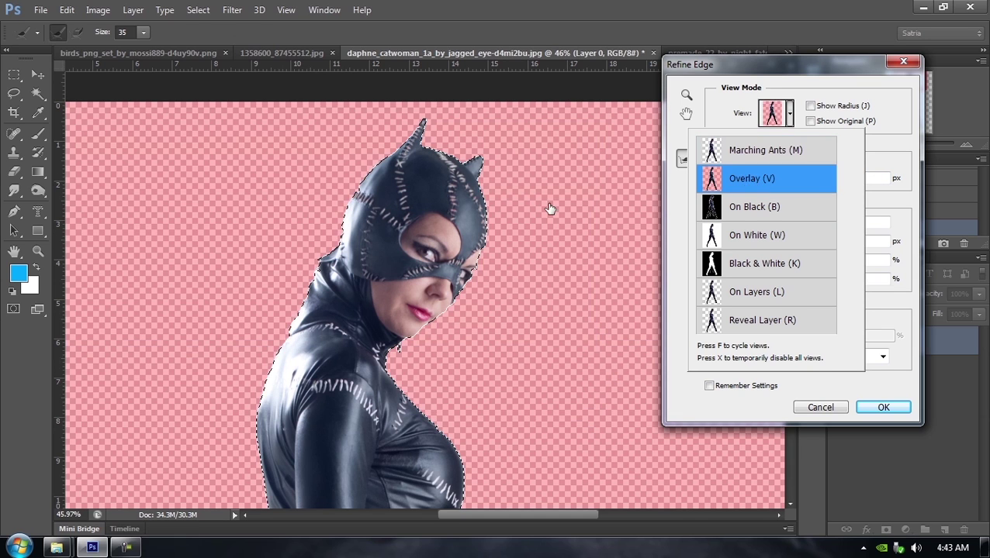
left_click(742, 264)
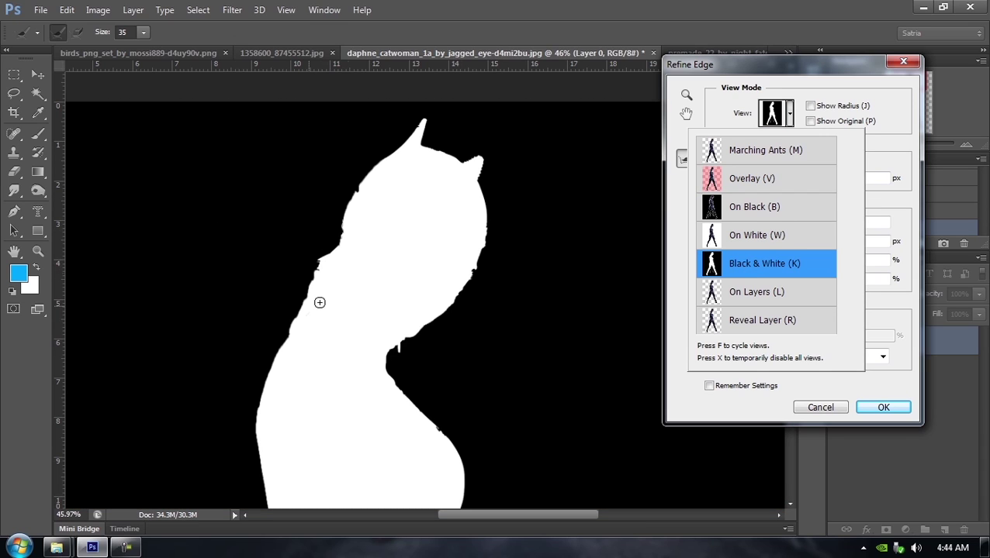
left_click(722, 298)
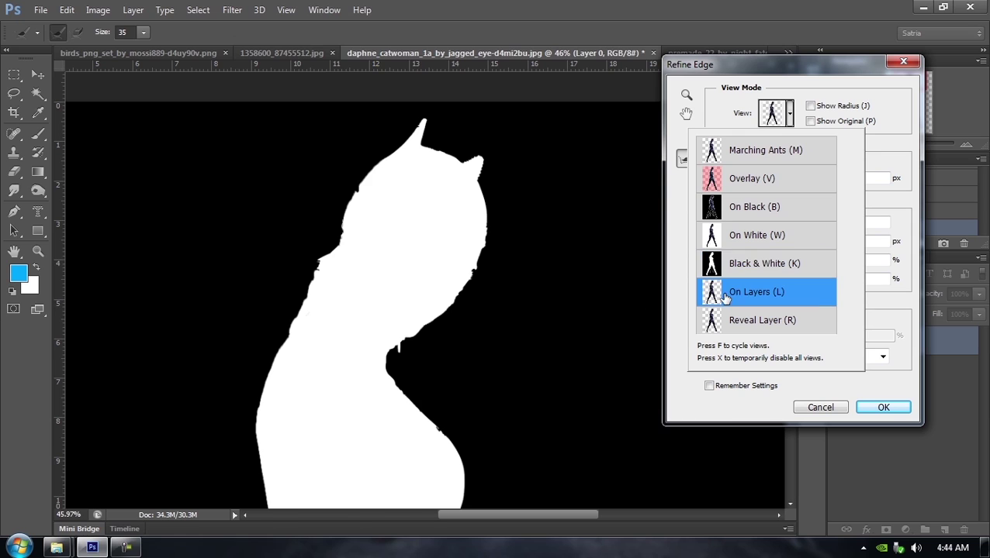
left_click(765, 156)
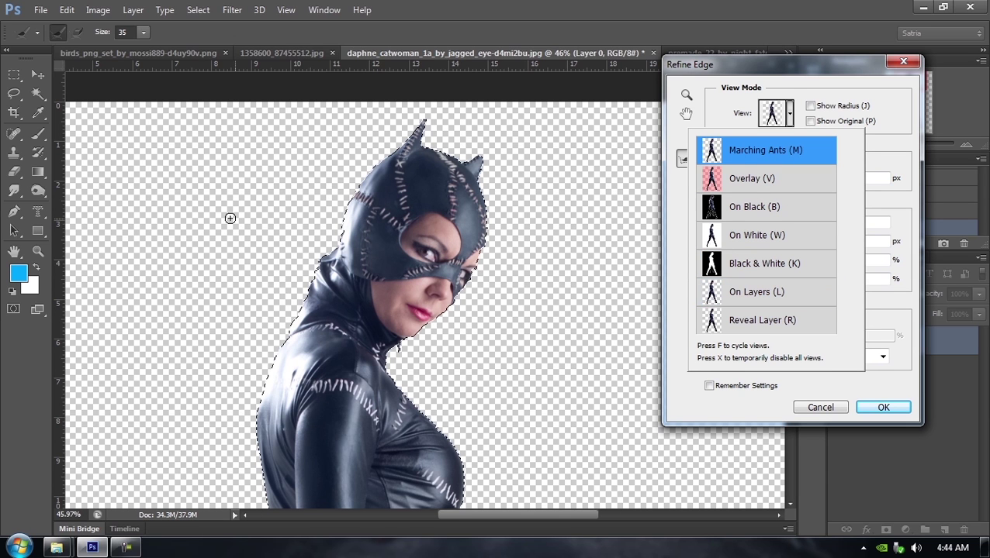
left_click(892, 107)
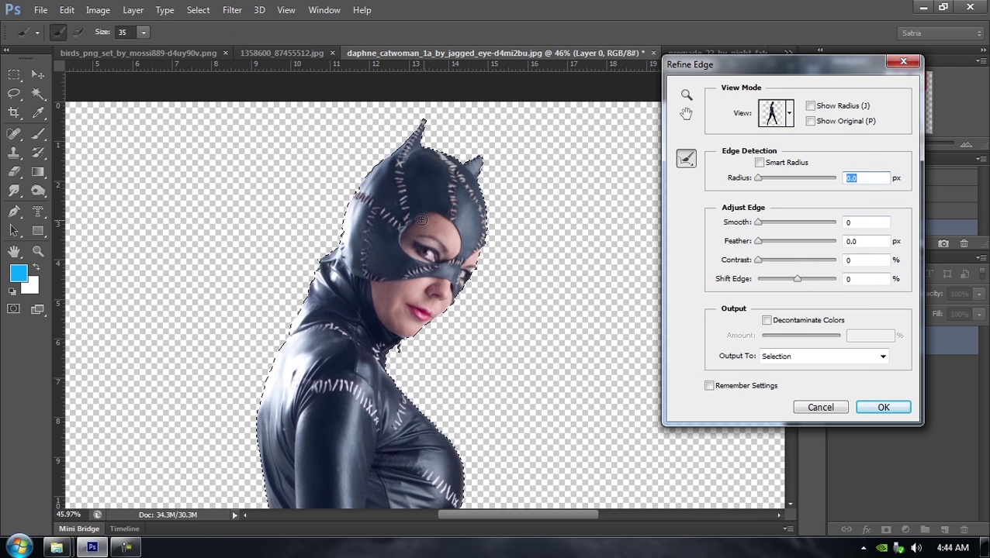
Step: Set the Refine Edge radius to 0.4 px, contrast to 26% and shift edge to -29%
key("alt")
left_click(795, 280)
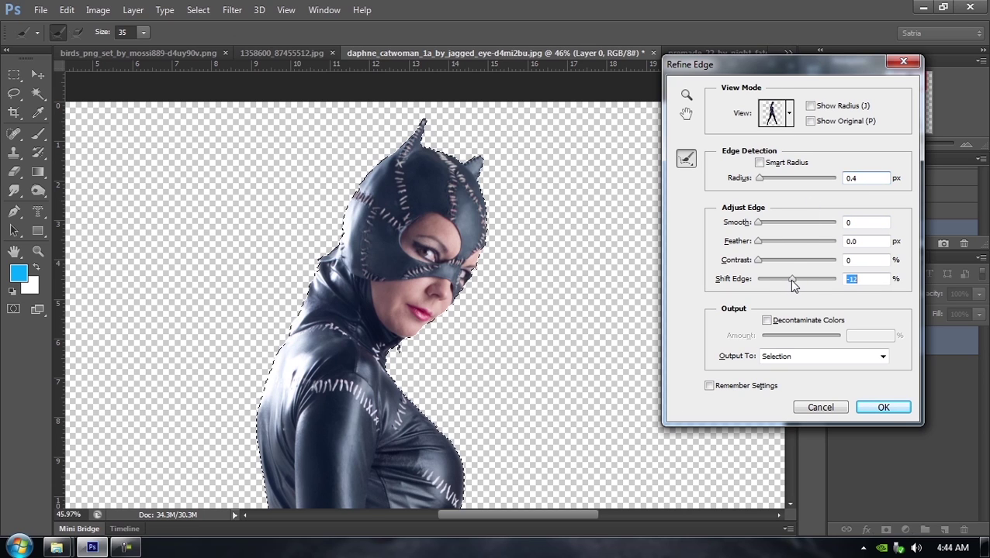
left_click_drag(790, 280, 786, 281)
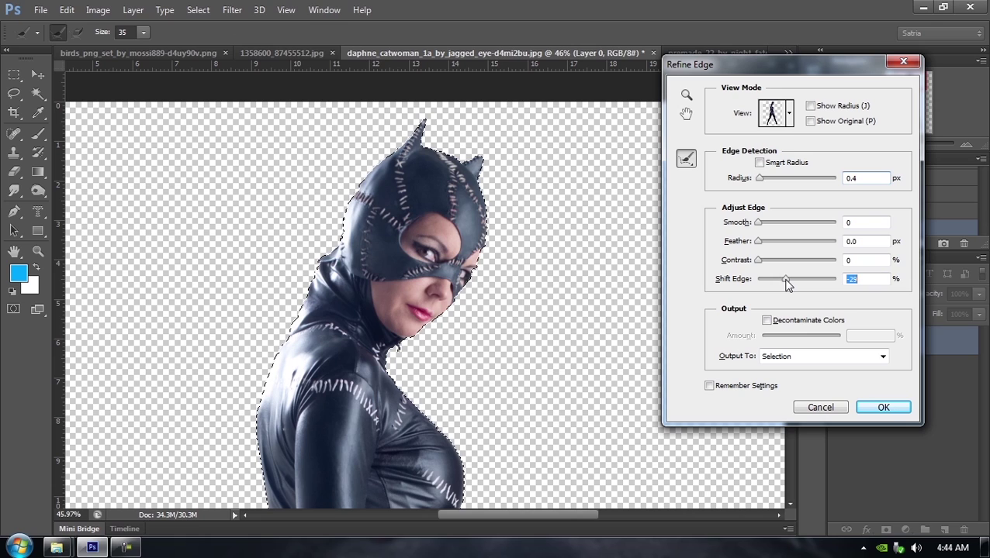
left_click(759, 262)
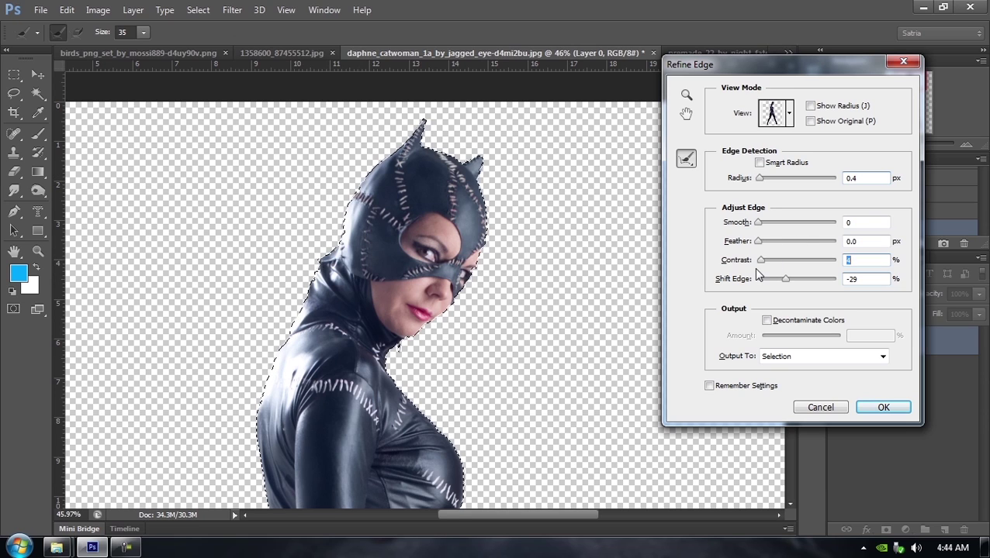
left_click_drag(761, 266, 783, 265)
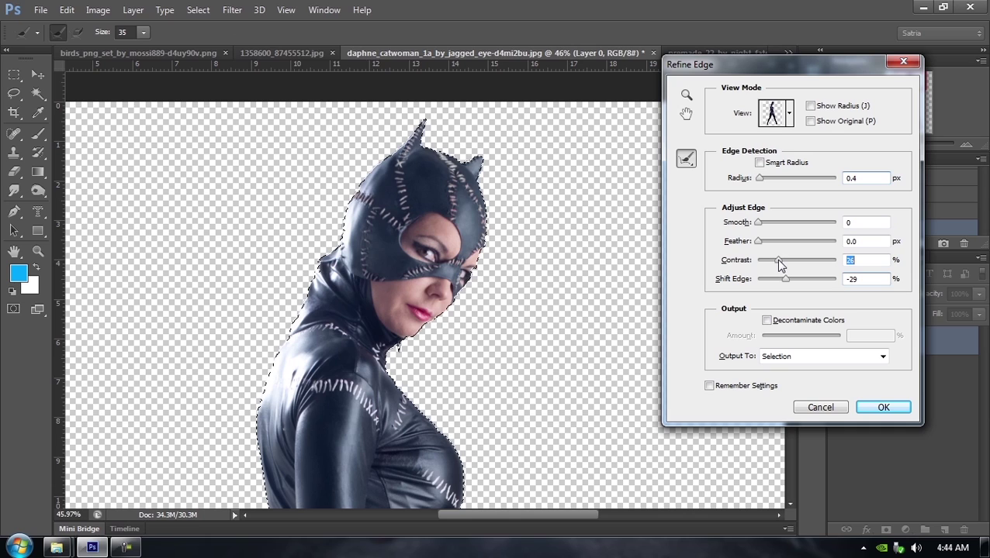
Step: Set smooth to 11, feather to 2.4 px, contrast to 43% and shift edge to -51%, and apply the refinement to the woman's selection
left_click_drag(758, 242, 761, 243)
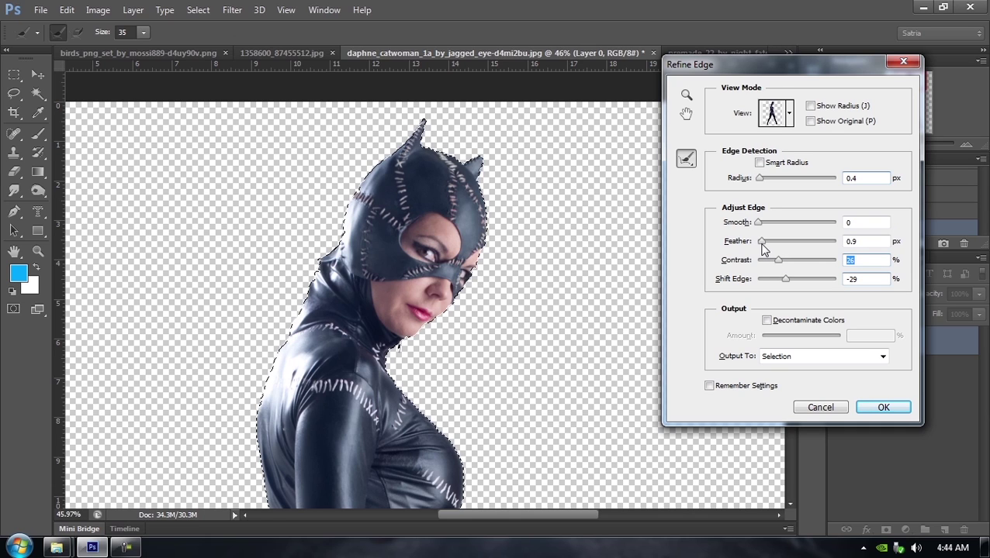
left_click(763, 243)
left_click(763, 223)
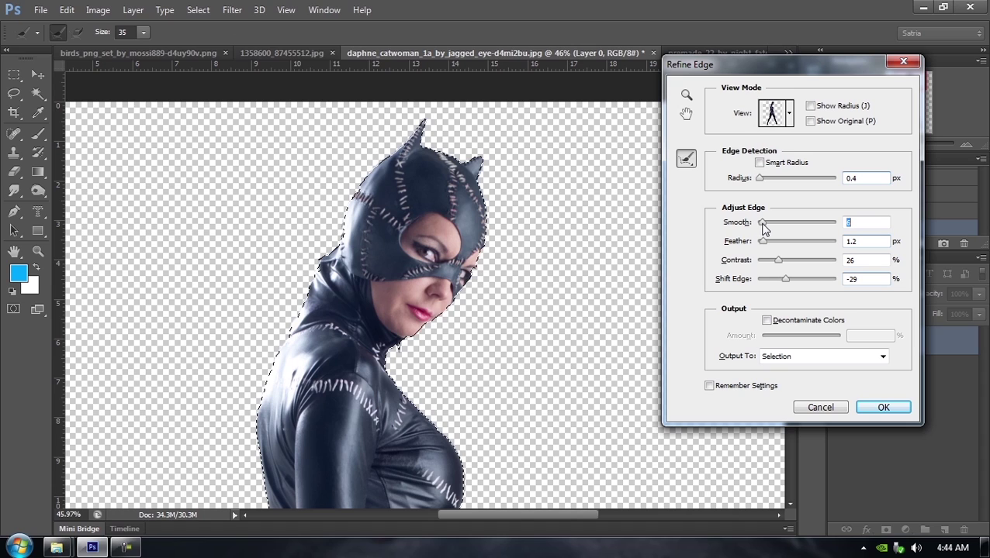
left_click_drag(762, 242, 779, 281)
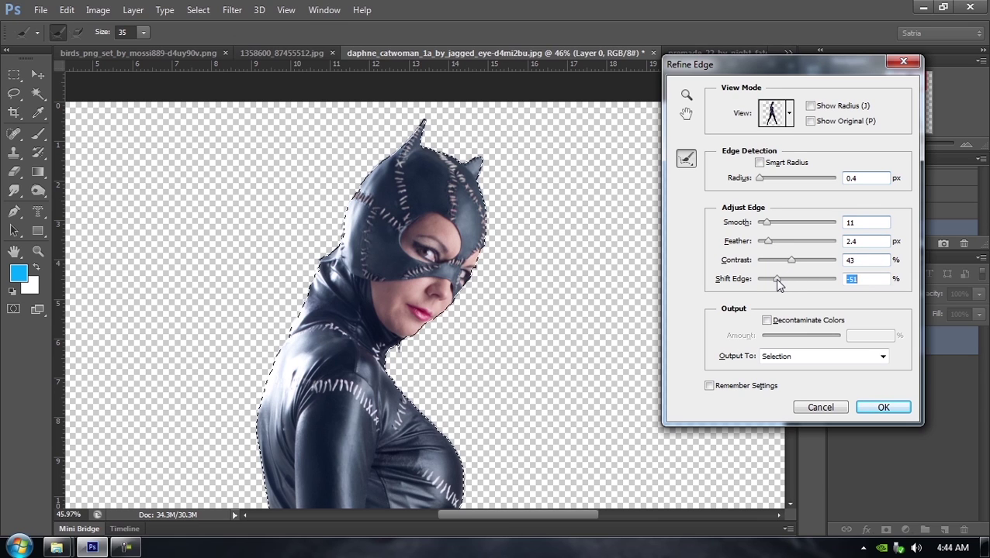
left_click(883, 407)
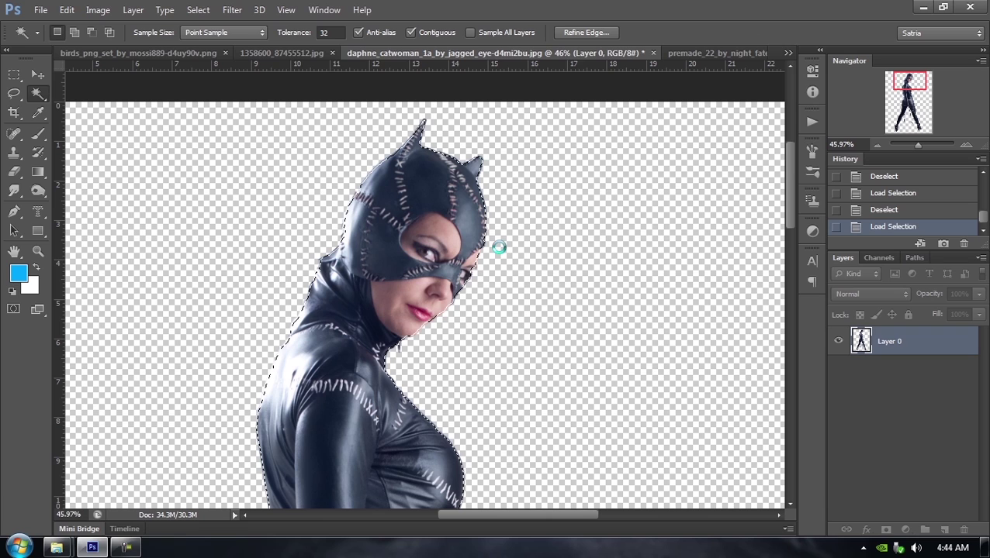
Step: Deselect and examine the cutout's edges around the mask, face and shoulder, and switch to the Move tool
key("ctrl+d")
scroll(462, 197, "up", 8)
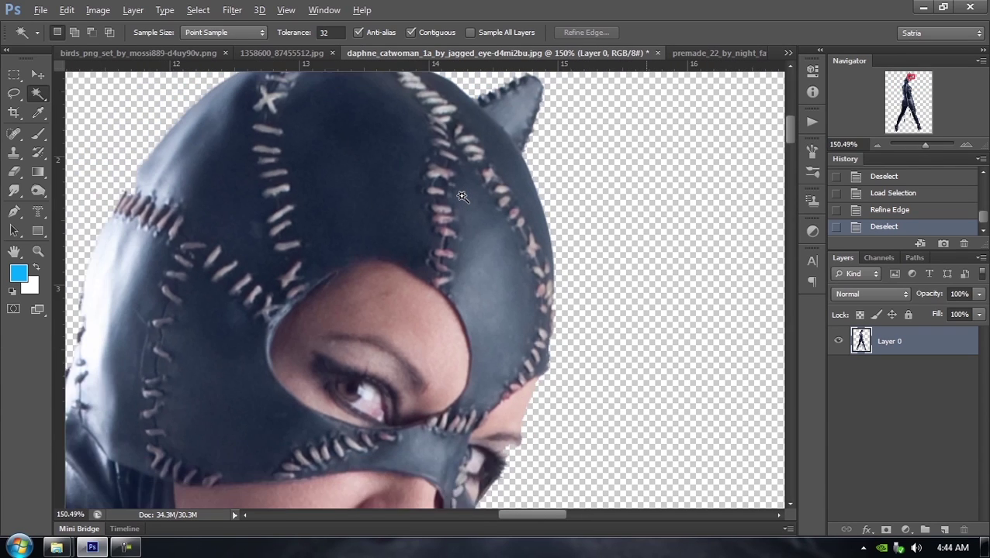
scroll(462, 196, "down", 1)
left_click_drag(302, 124, 422, 15)
left_click_drag(346, 422, 398, 159)
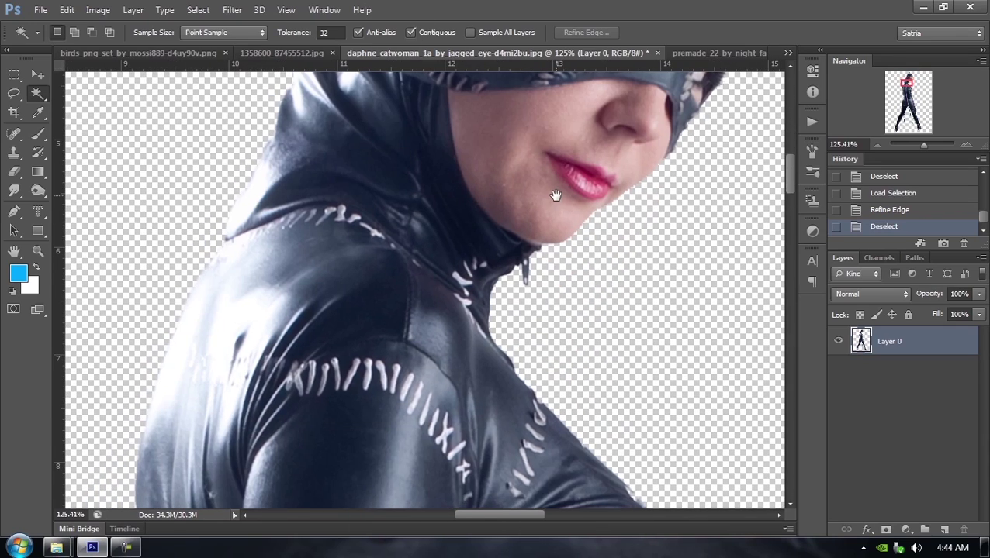
left_click_drag(557, 192, 397, 269)
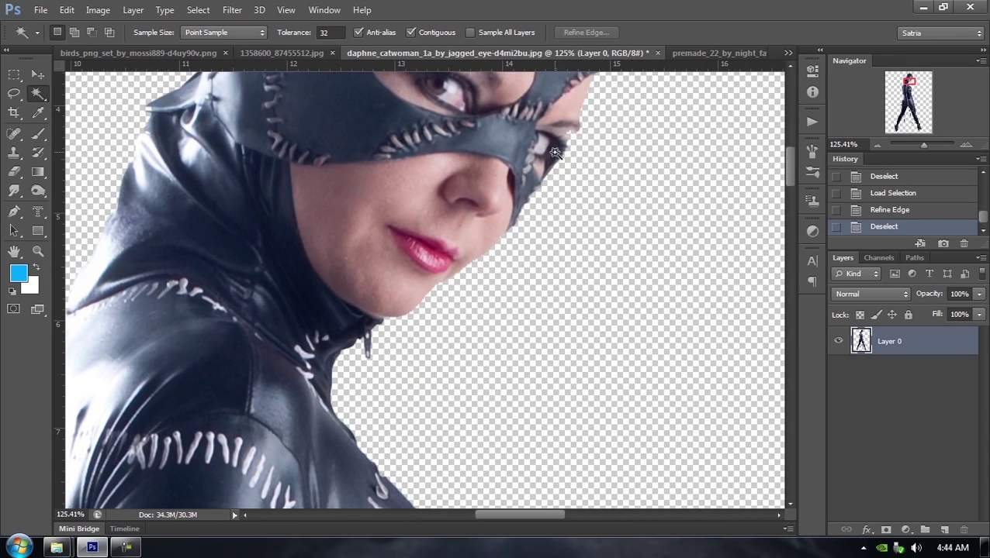
left_click(43, 78)
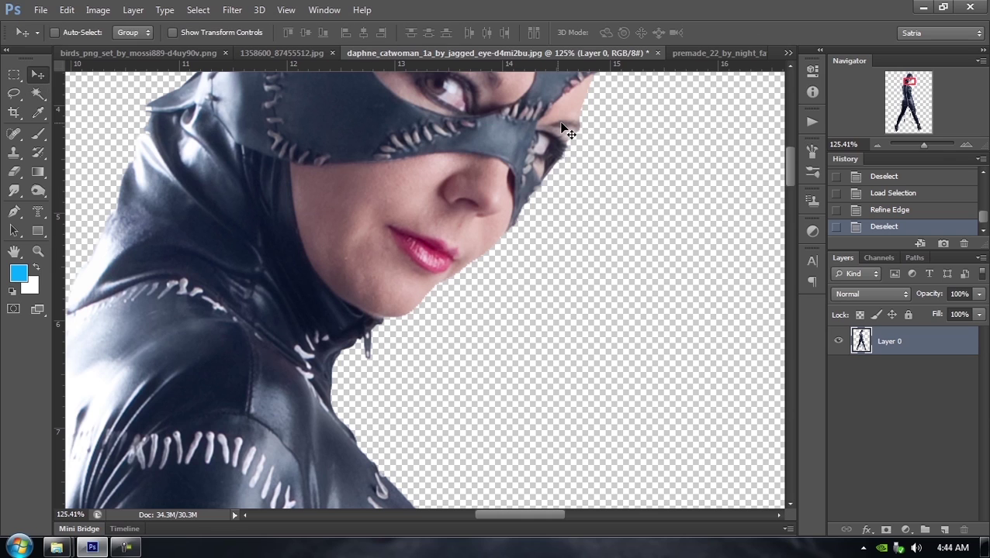
scroll(571, 144, "down", 10)
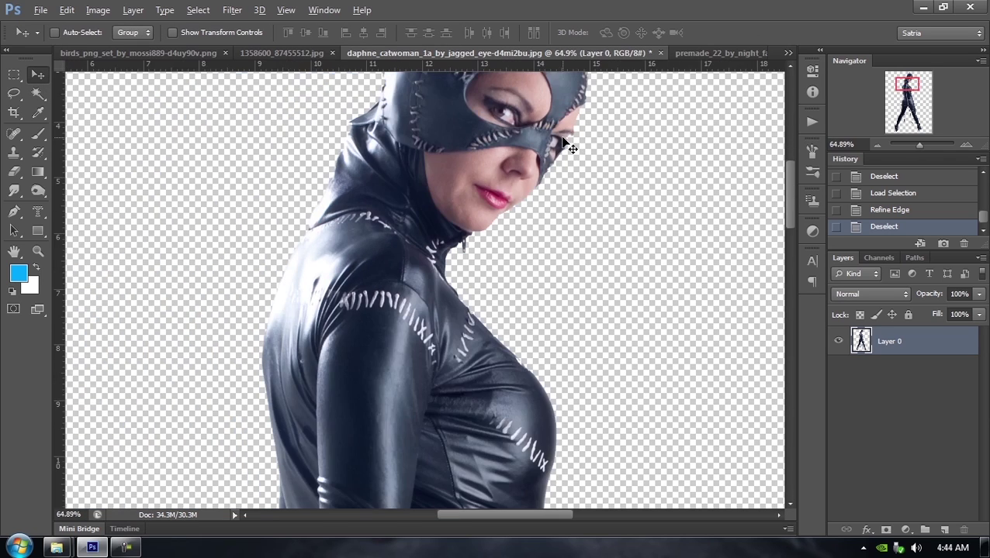
scroll(564, 144, "up", 1)
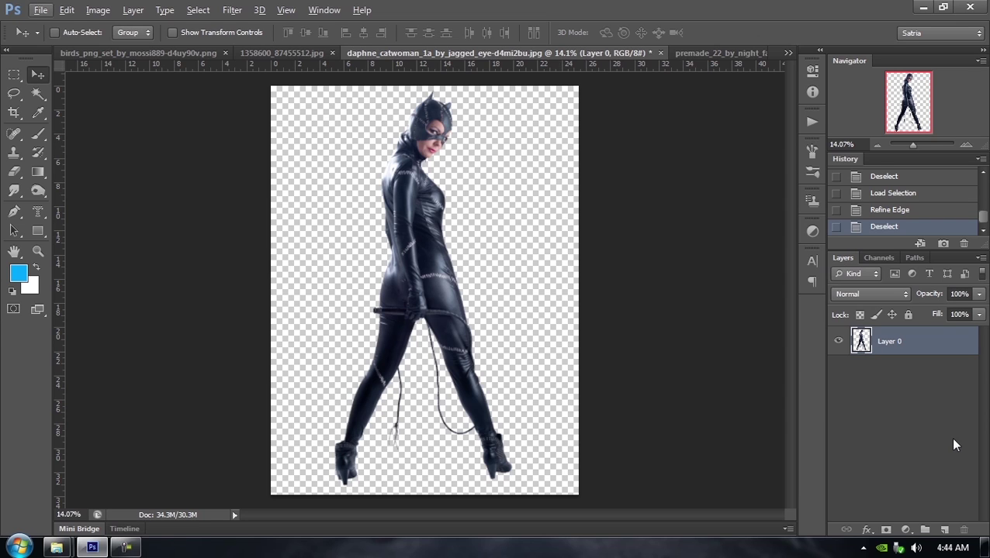
Step: Add a solid color fill layer in #20485d to the catwoman image and place it beneath Layer 0
left_click(719, 53)
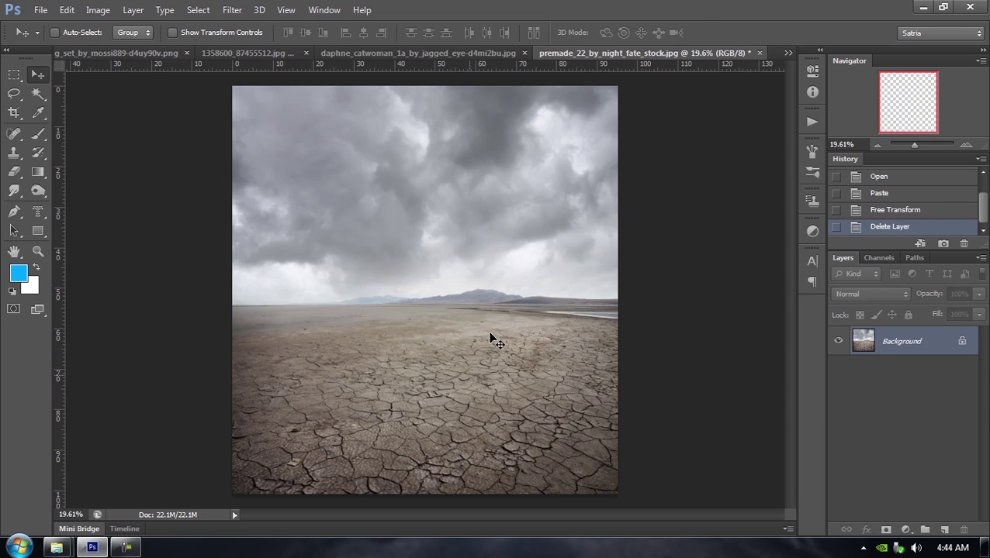
left_click(418, 52)
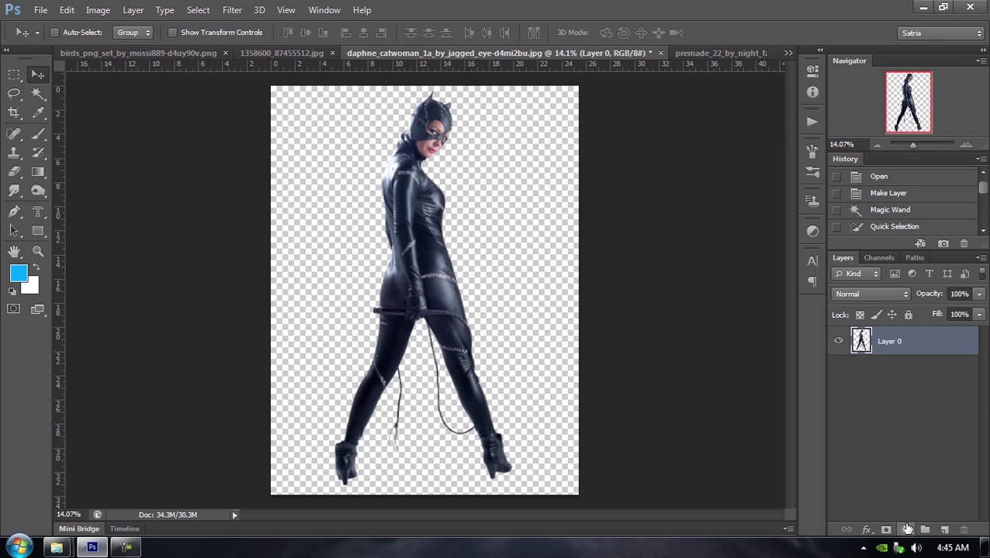
left_click(905, 530)
left_click(890, 207)
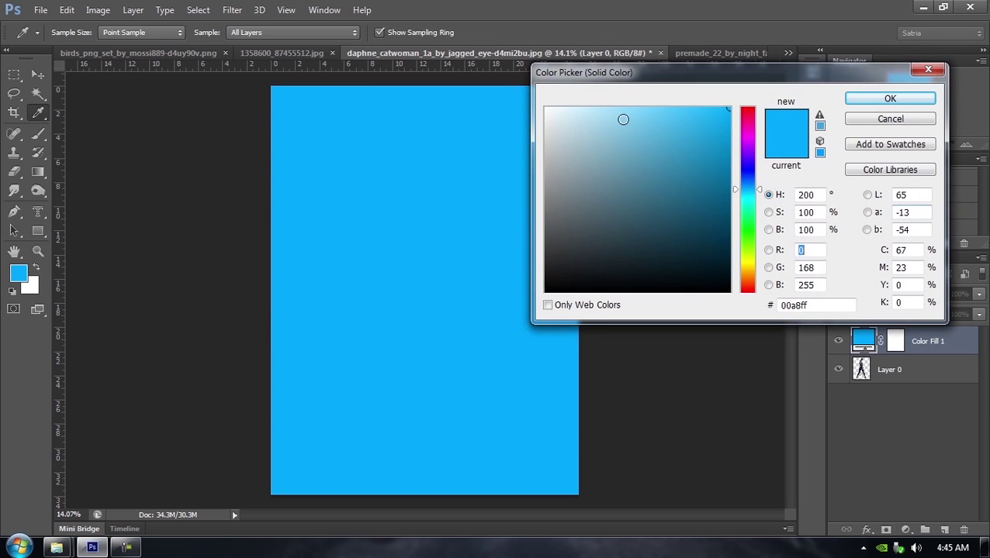
left_click_drag(606, 140, 667, 225)
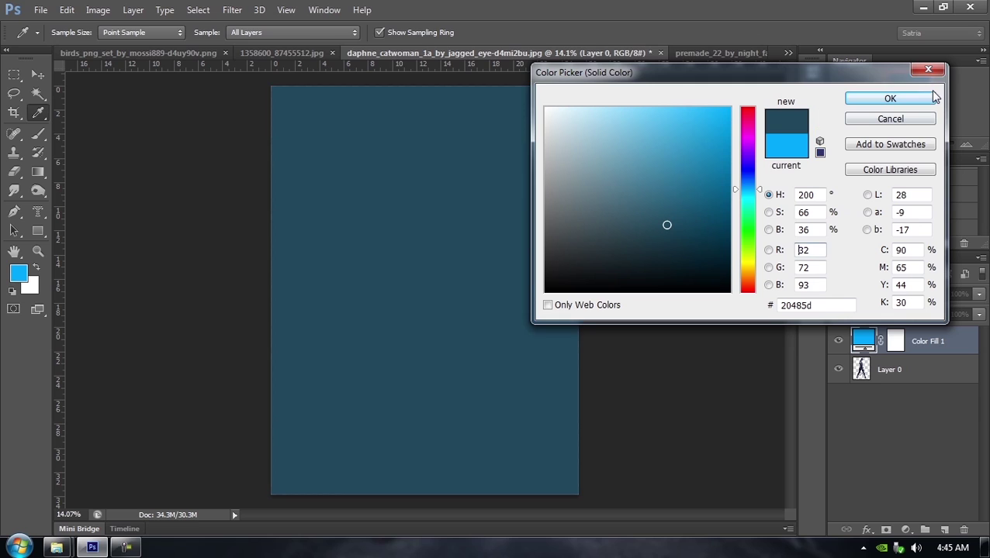
left_click(890, 98)
left_click_drag(923, 341, 924, 423)
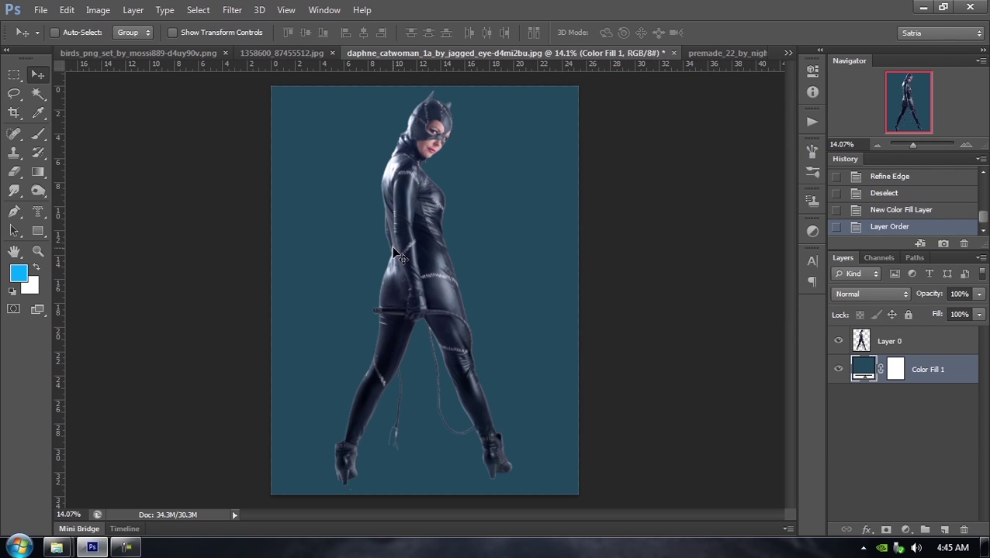
Step: Inspect the woman's cutout edges against the solid fill around her waist, arm and hips
scroll(393, 254, "up", 2)
scroll(393, 255, "up", 3)
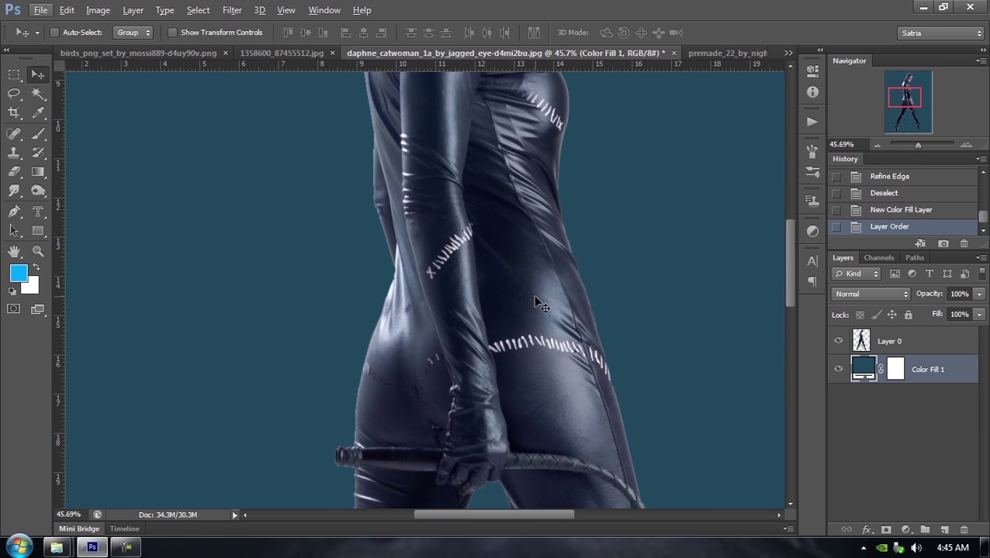
scroll(486, 224, "down", 5)
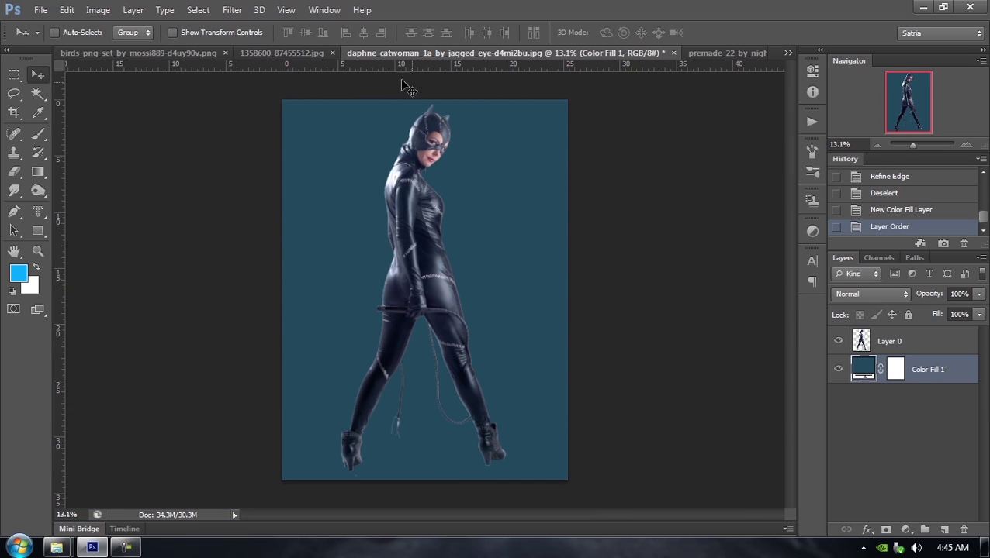
Step: Switch to the birds image and place a fixed-size 100 by 100 px rectangular marquee beside the flamingo's neck
left_click(277, 55)
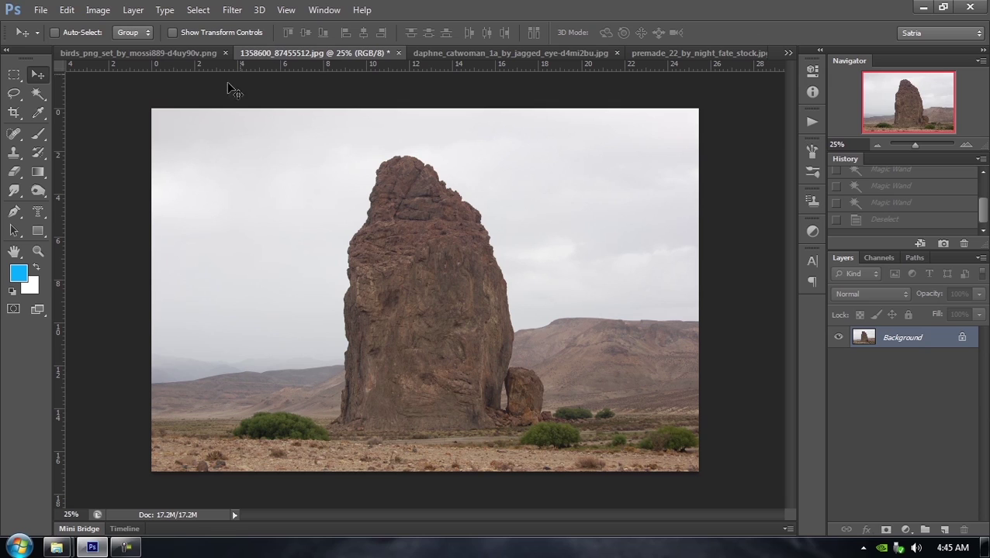
left_click(185, 55)
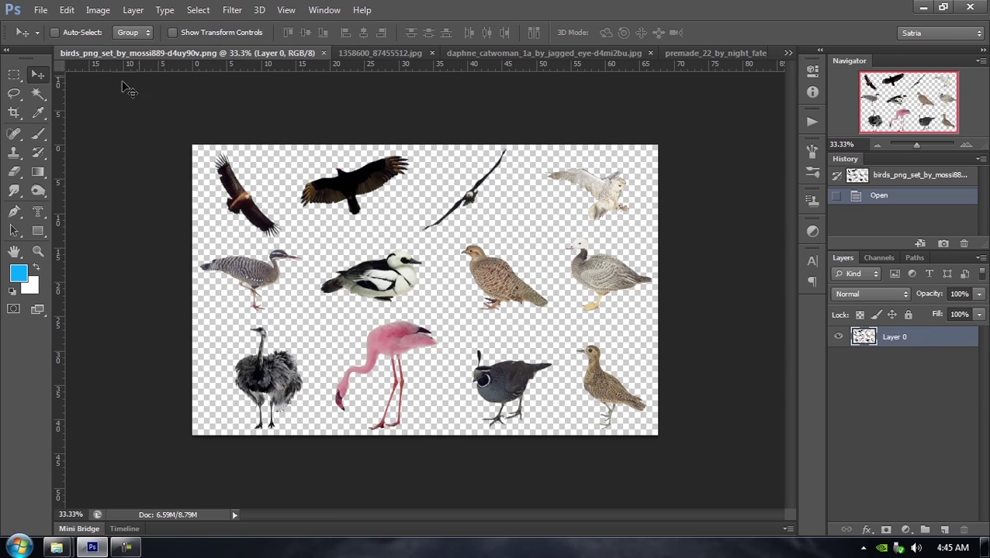
left_click(13, 75)
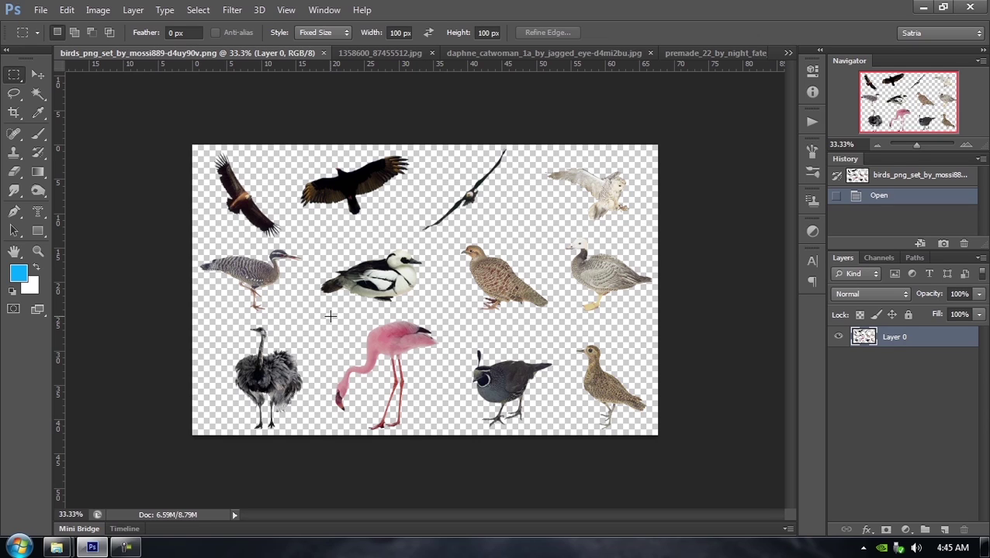
left_click_drag(330, 316, 351, 373)
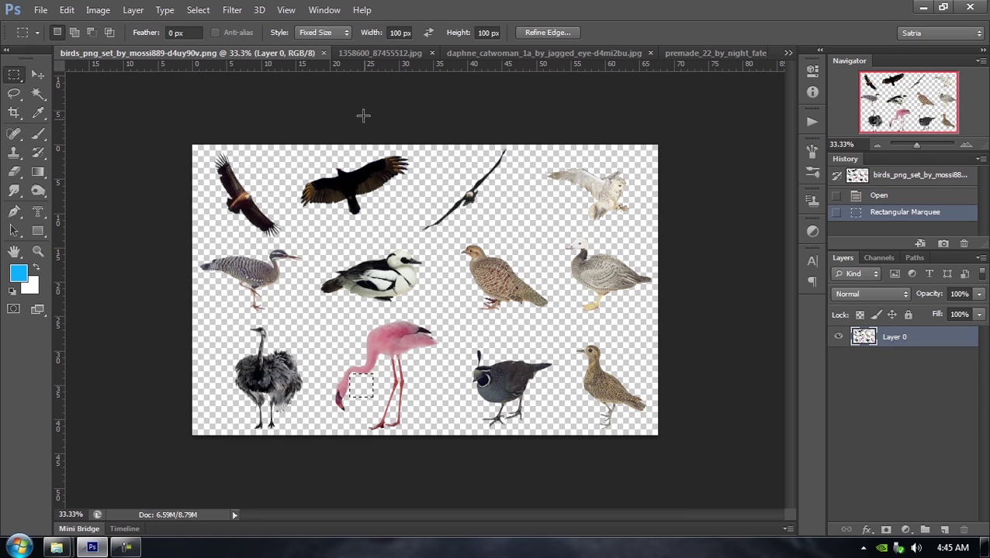
Step: Set the marquee style to Normal and enclose the whole pink flamingo in a rectangular selection
left_click(348, 33)
left_click(314, 44)
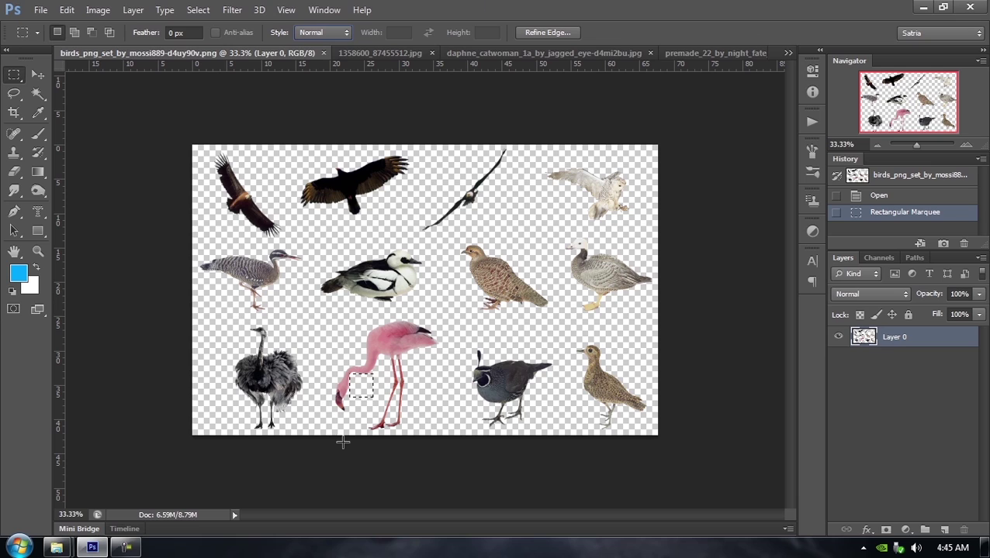
left_click(325, 321)
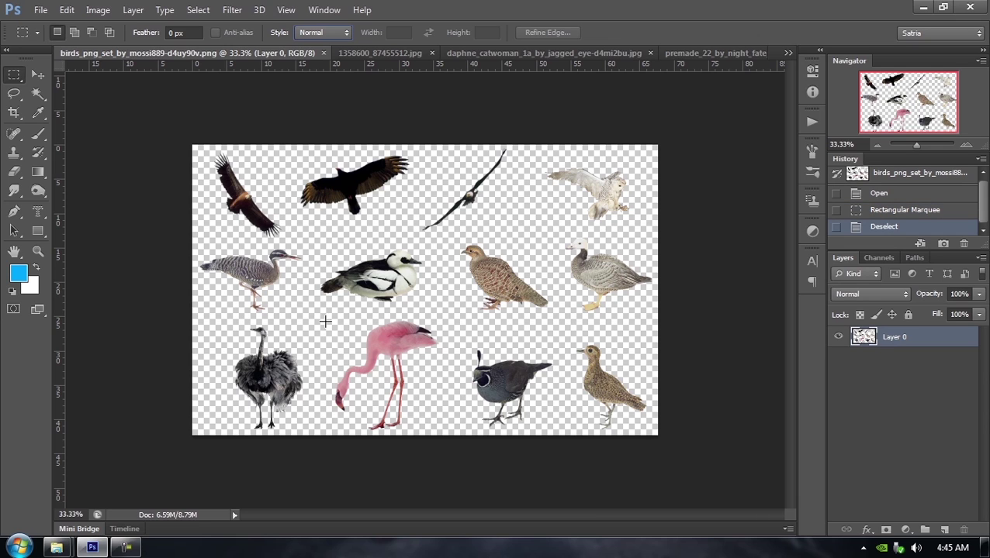
left_click_drag(325, 321, 445, 439)
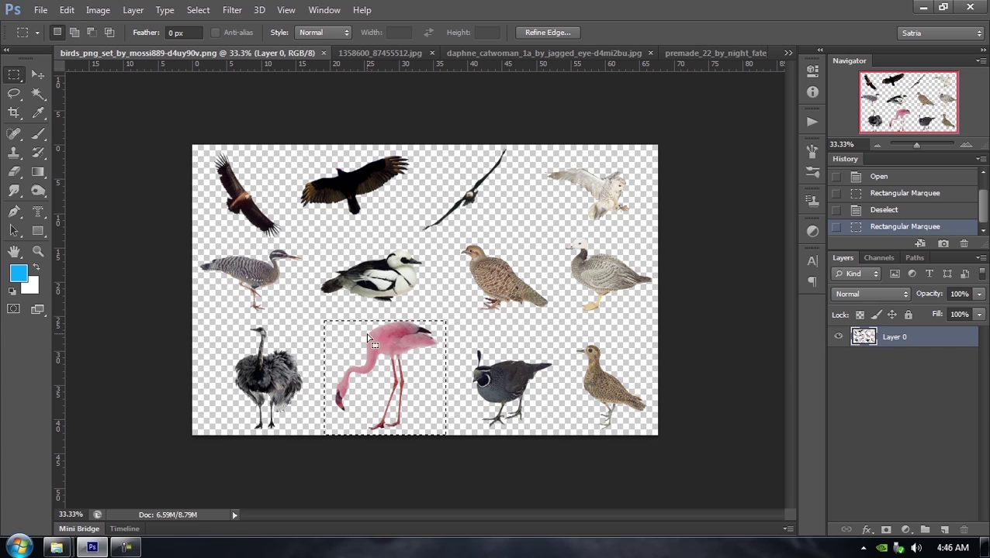
Step: Copy the selected flamingo and paste it into the catwoman image
left_click(67, 9)
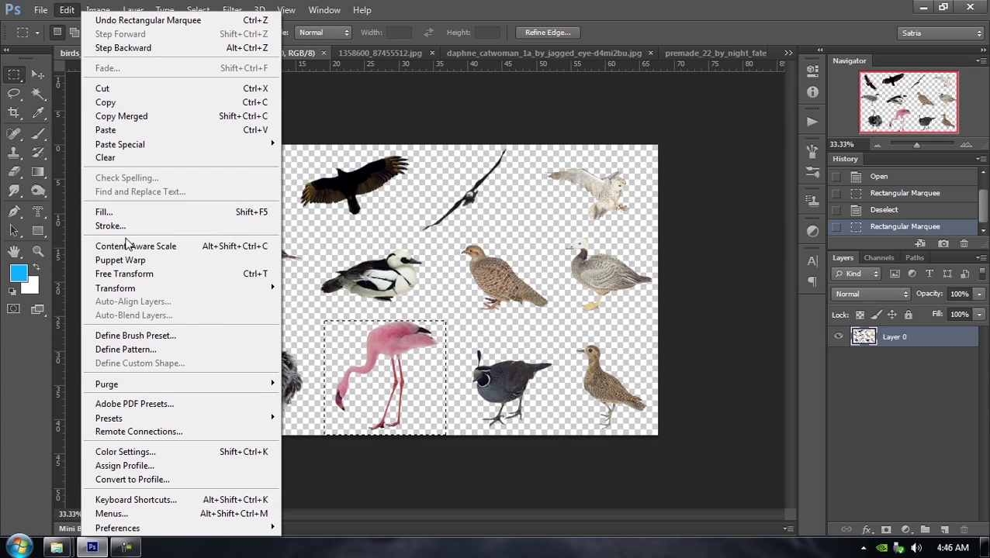
left_click(108, 102)
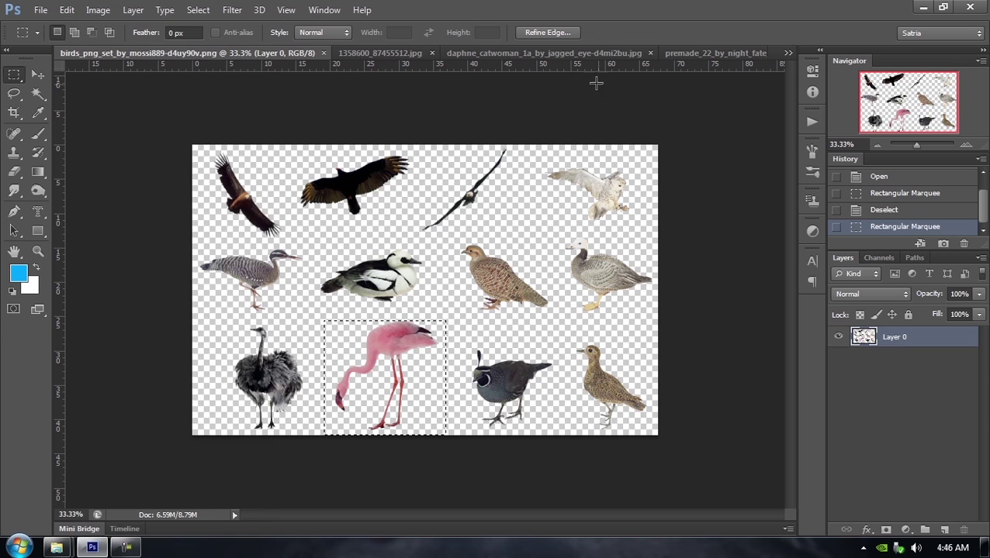
left_click(515, 53)
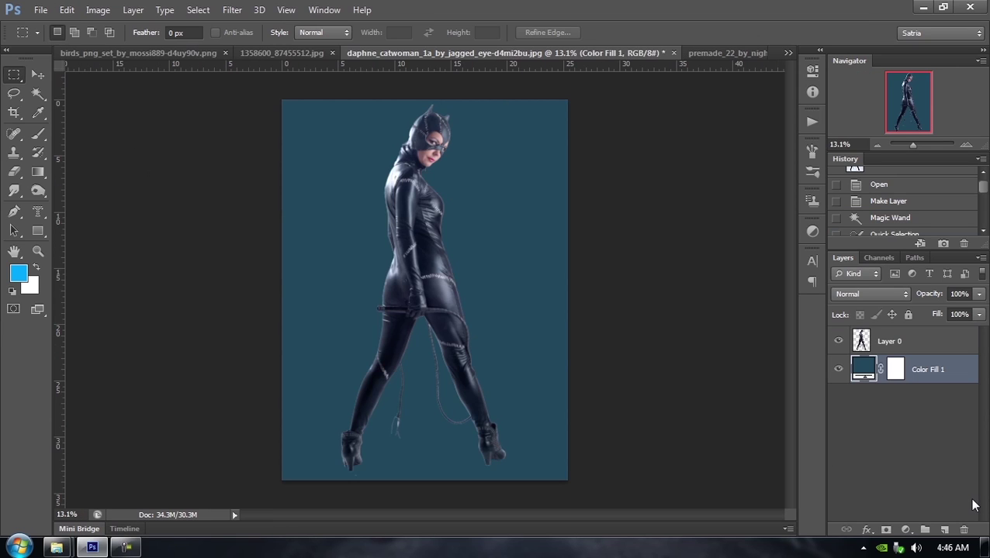
key("ctrl+v")
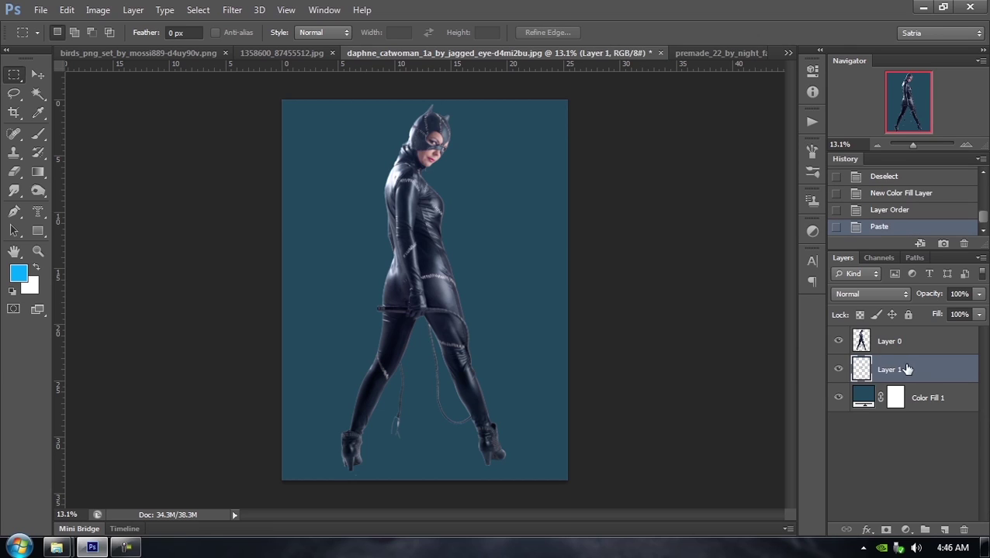
Step: Paste another copy of the flamingo above Layer 0 and move it to the ground beside the woman's right-hand boot
left_click(895, 341)
left_click(67, 9)
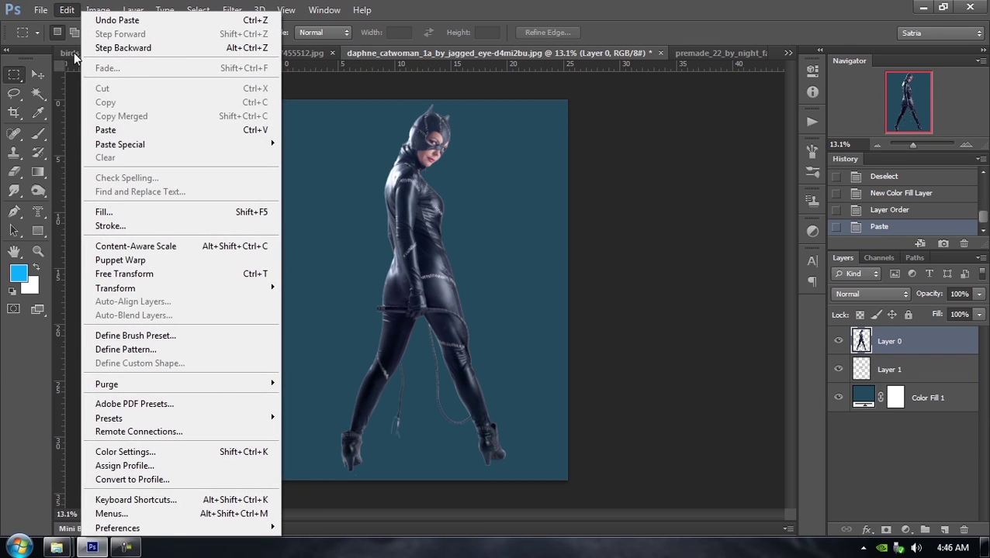
left_click(117, 130)
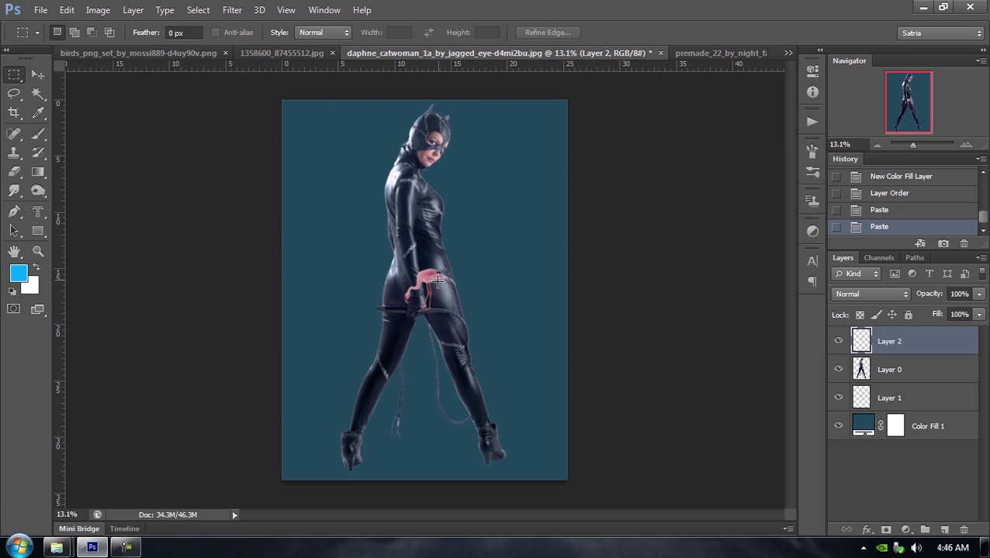
key("v")
left_click_drag(450, 298, 541, 420)
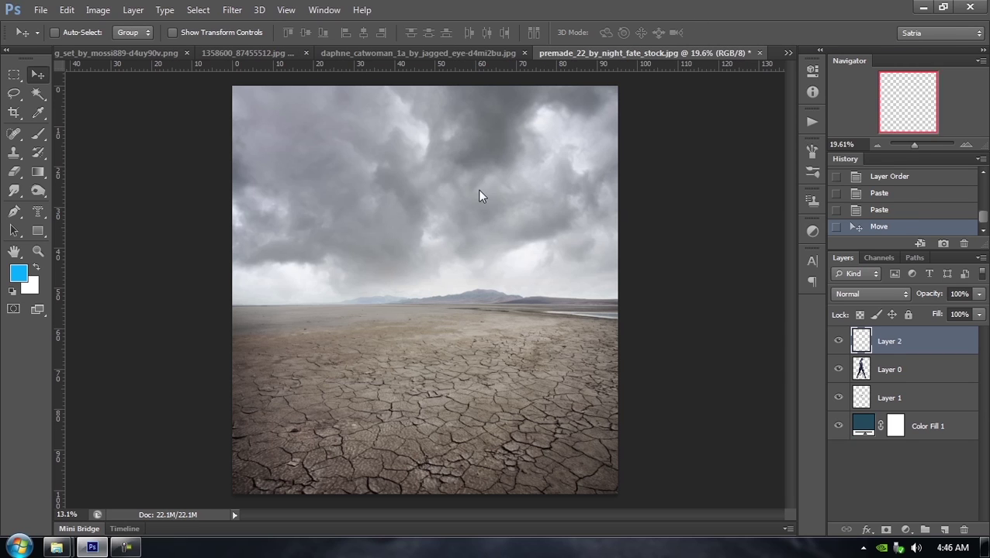
Step: Show only Layer 0 in the catwoman image, copy the woman and paste her into the cracked desert image
left_click(708, 52)
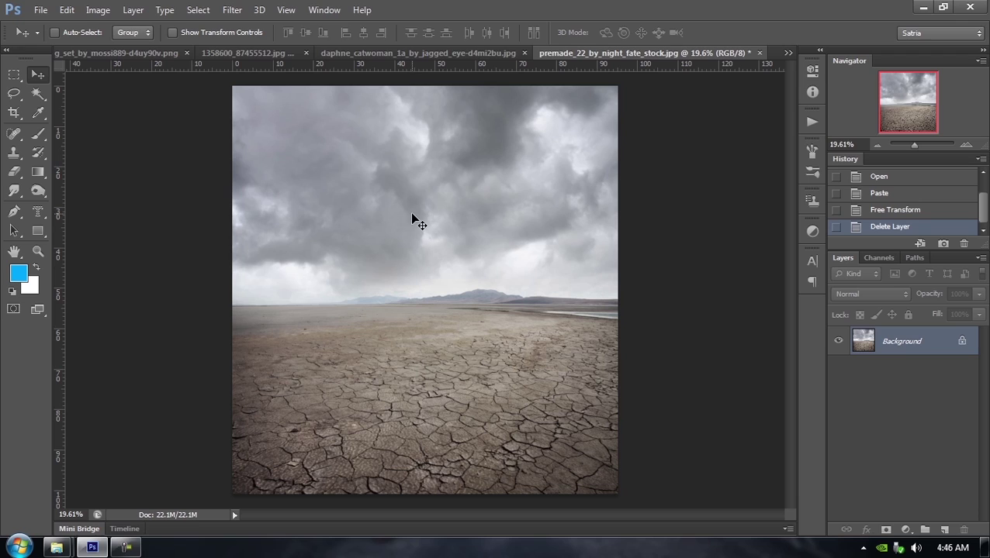
left_click(411, 53)
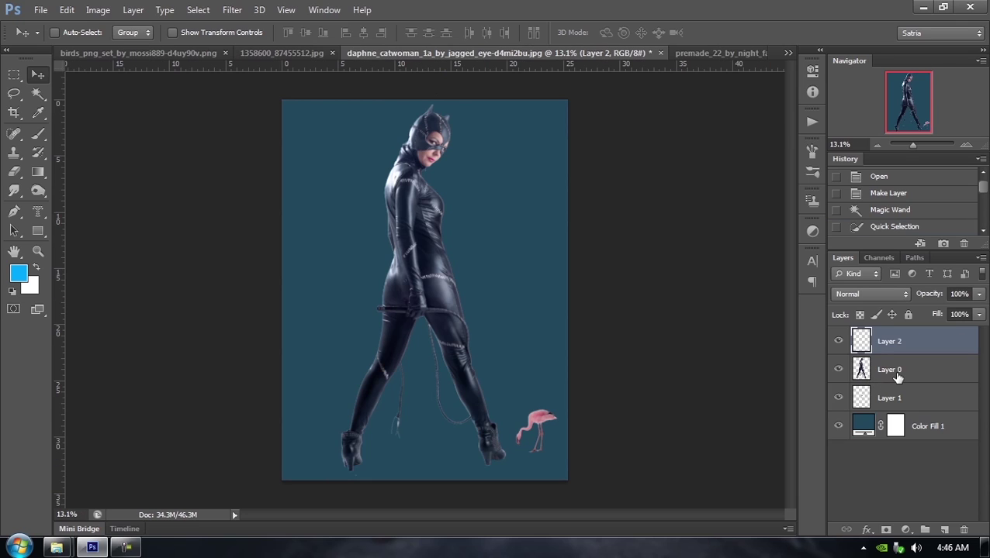
left_click(885, 373)
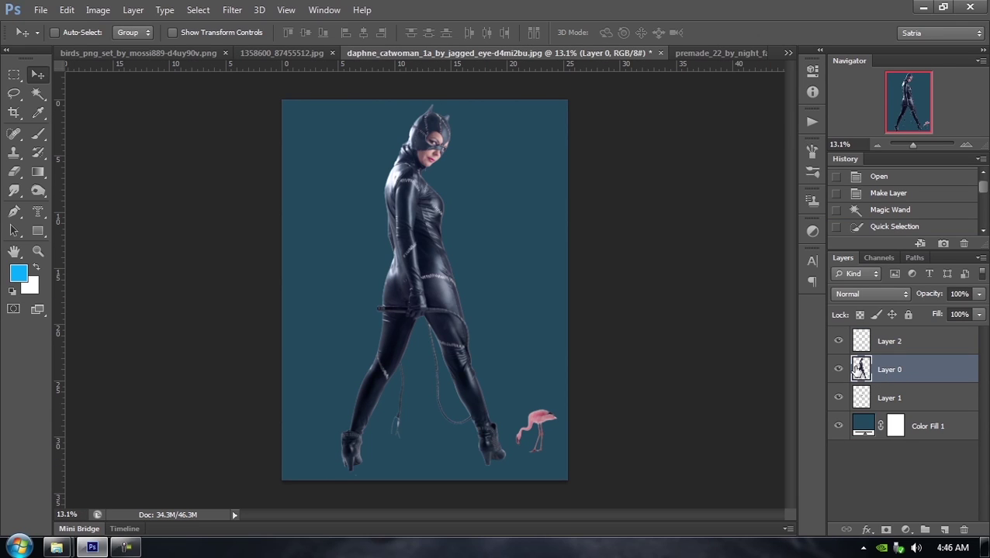
left_click(838, 370, "alt")
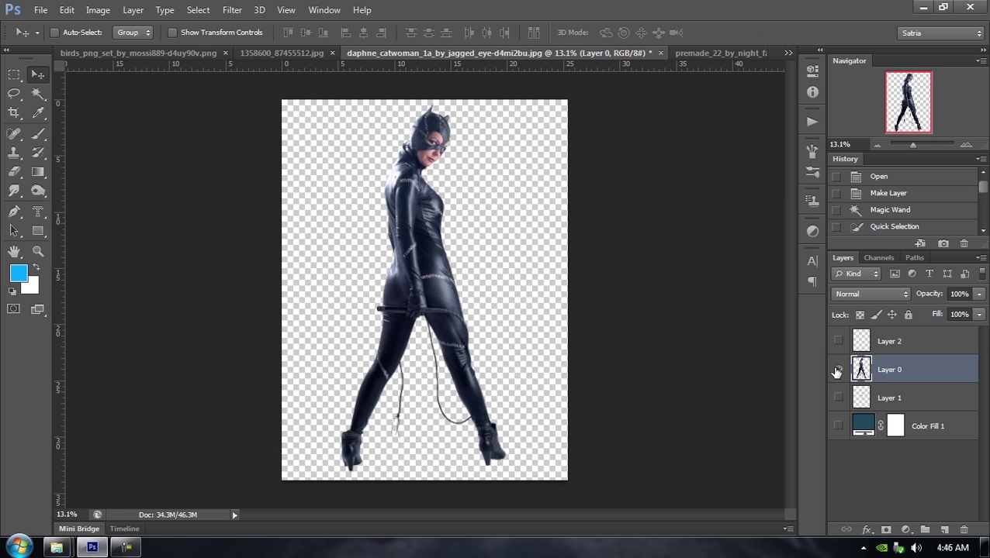
left_click(718, 53)
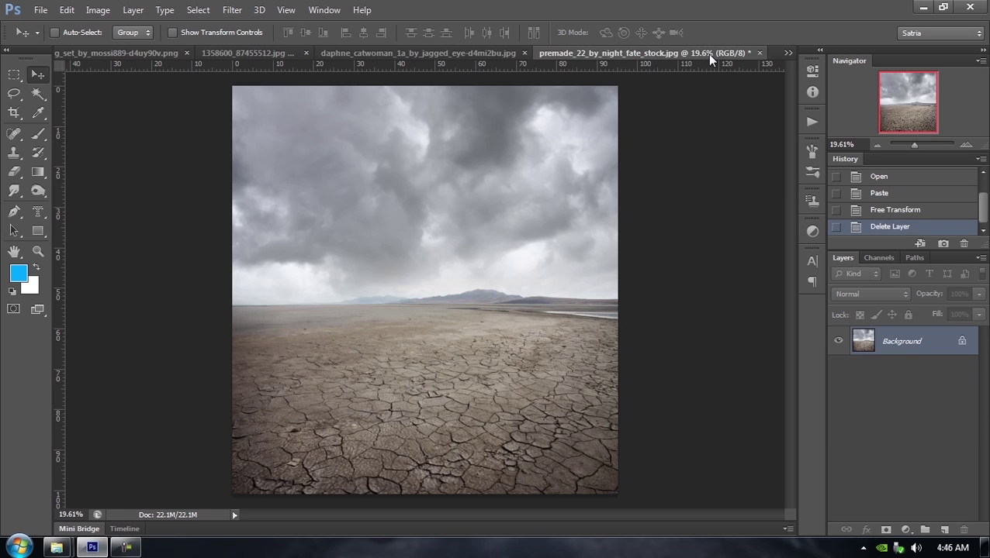
left_click(457, 52)
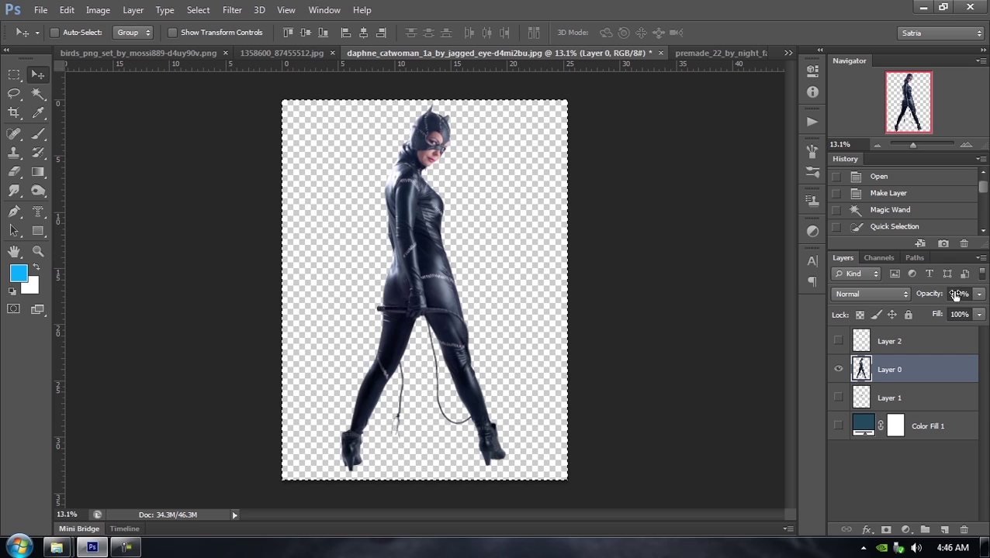
left_click(716, 53)
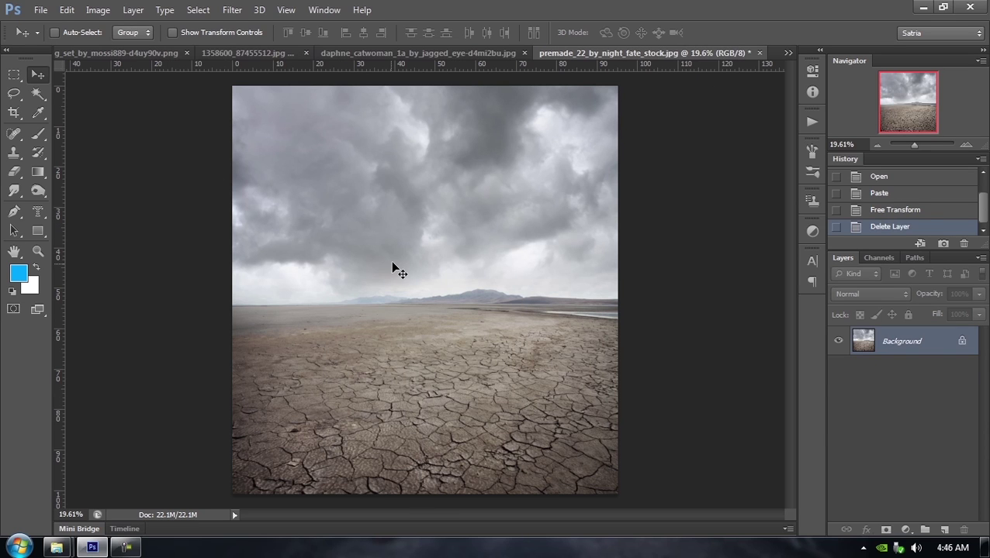
key("ctrl+v")
Step: Scale the pasted woman down with Free Transform and stand her full figure in the middle of the desert ground
key("ctrl+t")
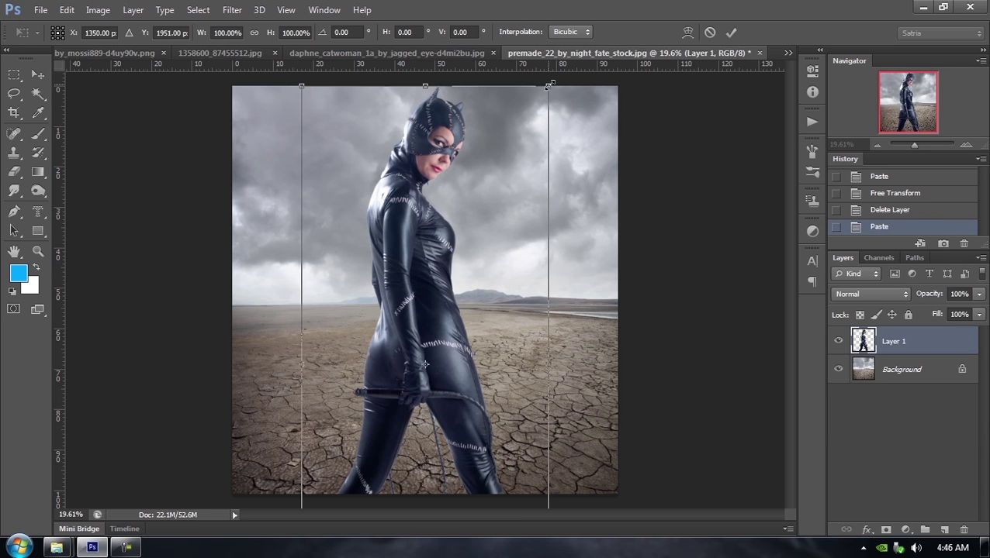
left_click_drag(547, 81, 473, 254)
left_click_drag(356, 313, 418, 176)
key("Return")
Step: Copy the flamingo from Layer 2 of the catwoman image, paste it into the desert image and place it right of the woman
left_click(386, 53)
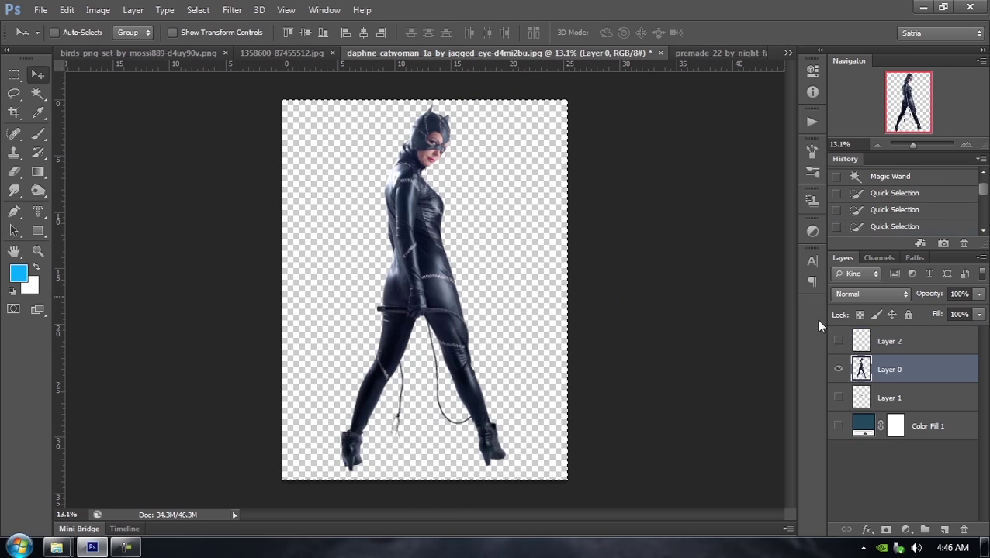
left_click(839, 342, "alt")
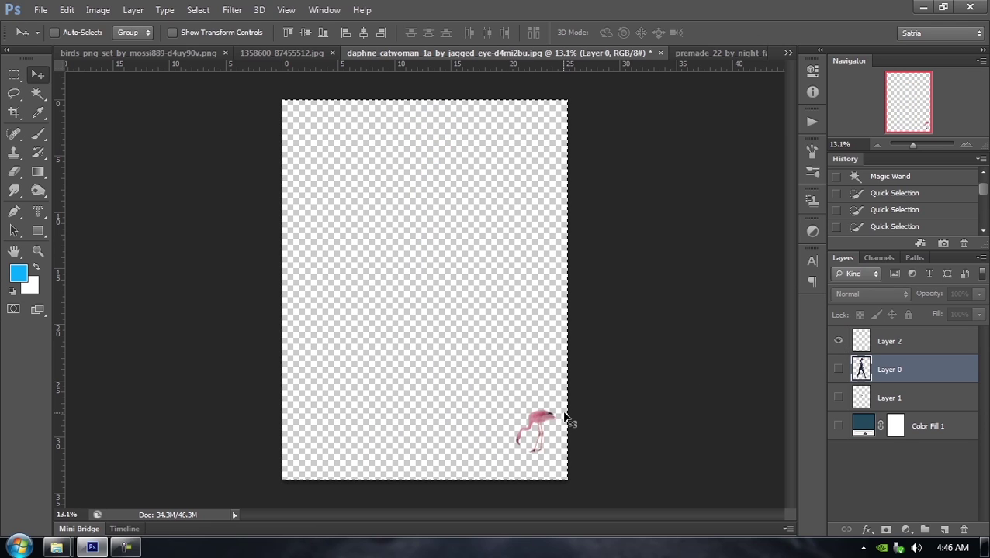
left_click(910, 346)
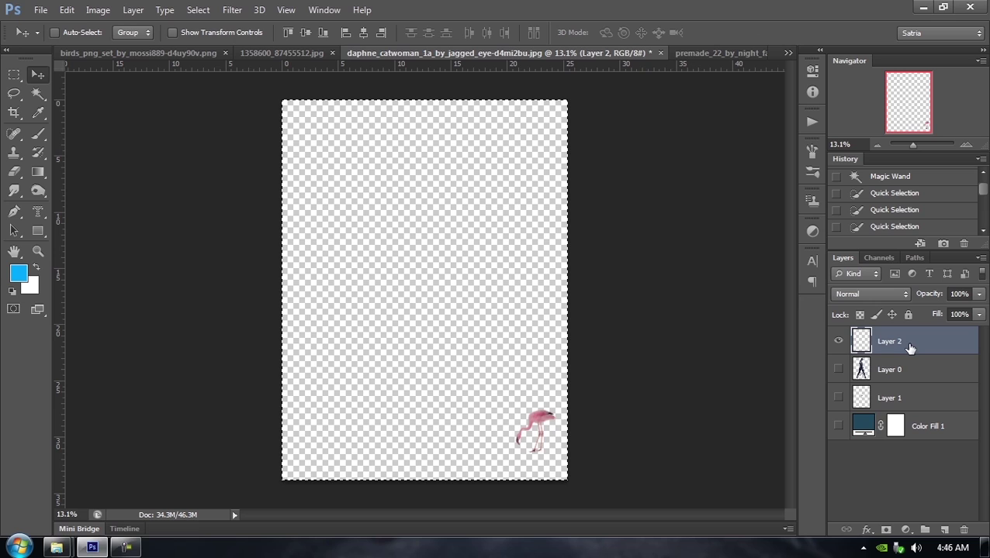
left_click(726, 59)
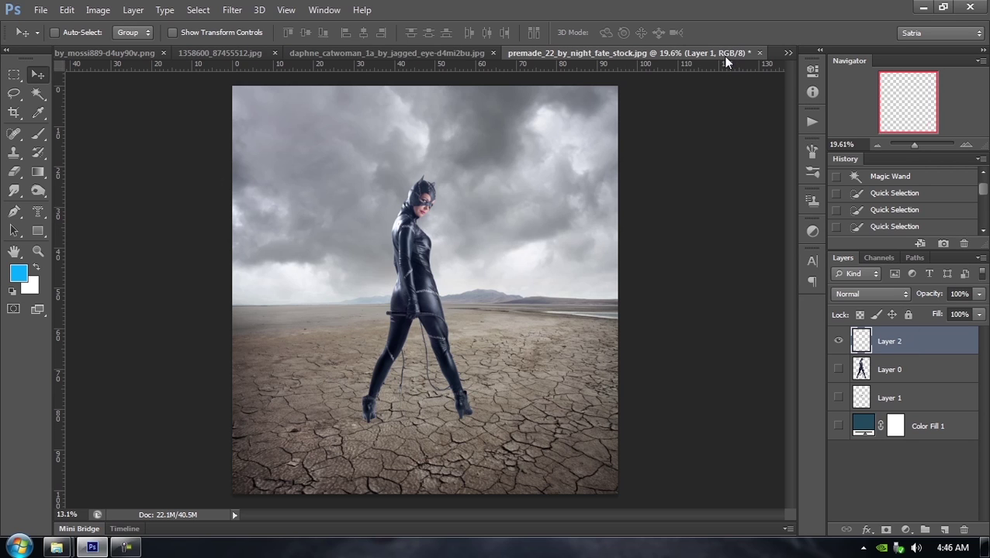
key("ctrl+v")
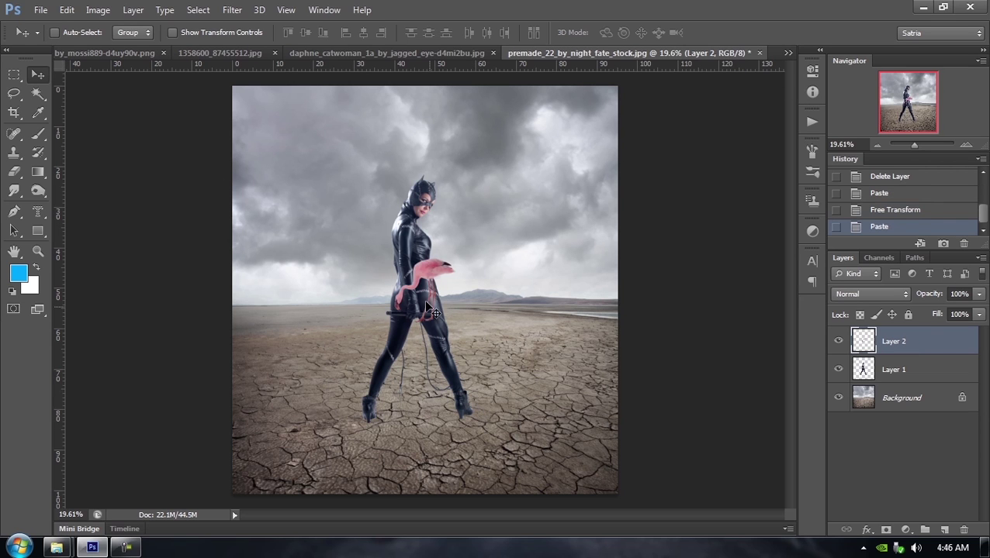
left_click_drag(423, 272, 515, 363)
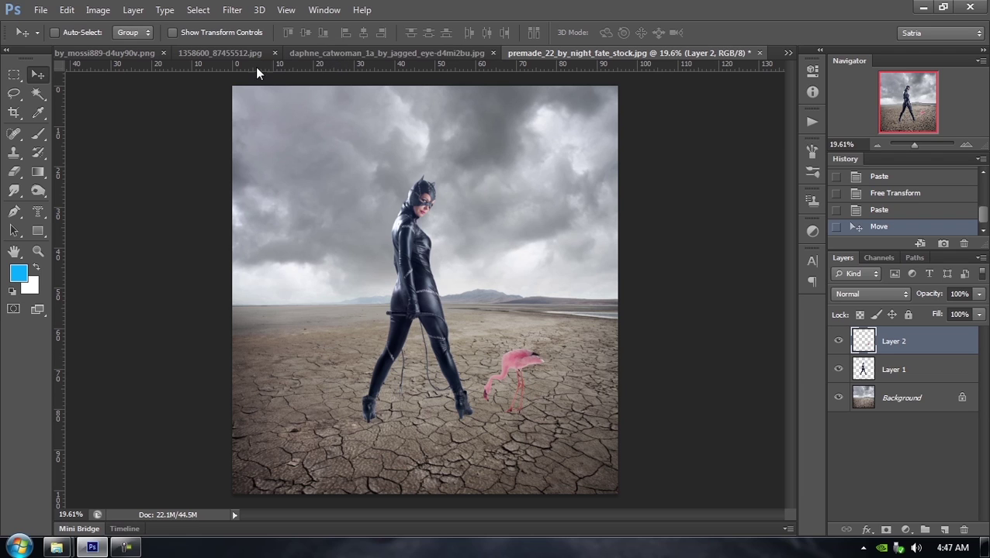
Step: Switch to the birds image and draw a new Lasso selection around the dark quail in the lowest row
left_click(222, 57)
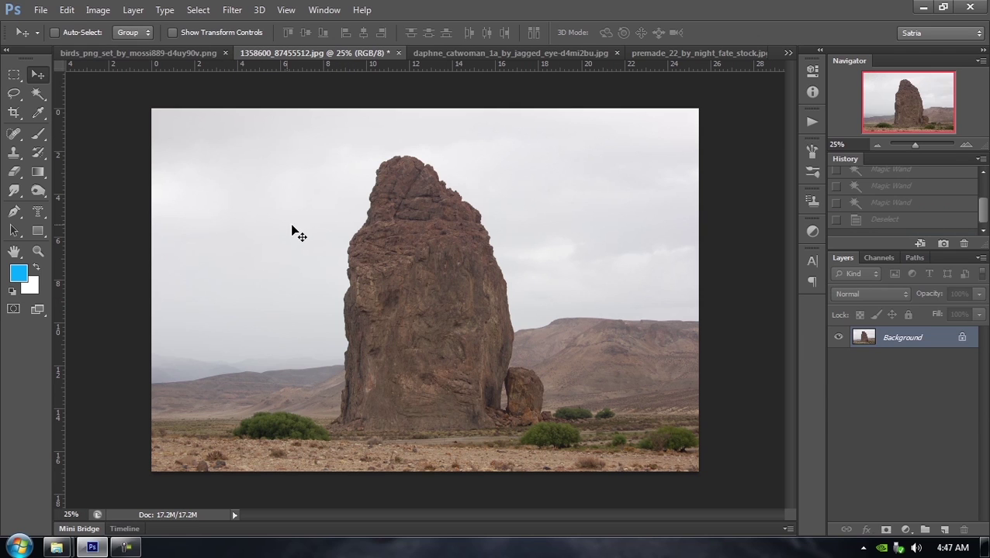
left_click(150, 56)
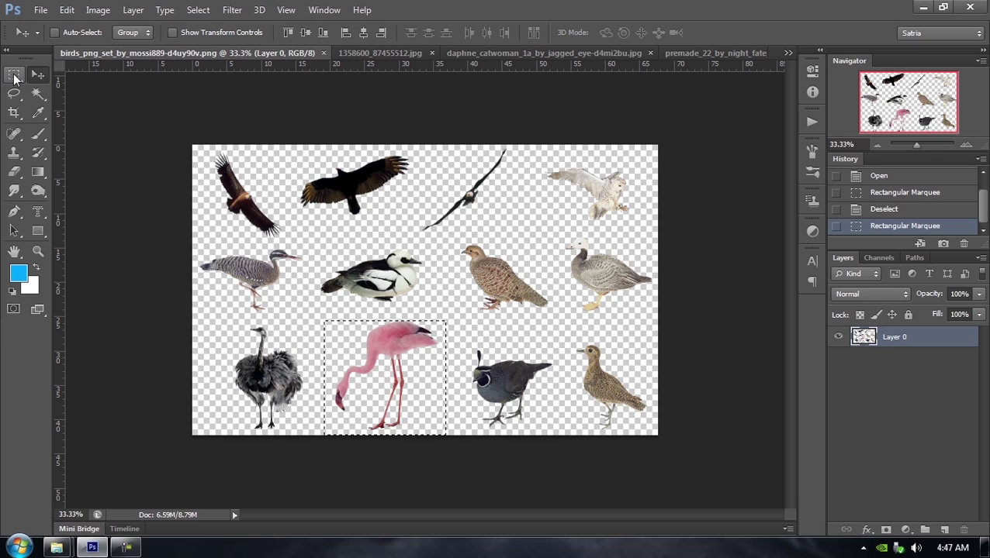
left_click(14, 93)
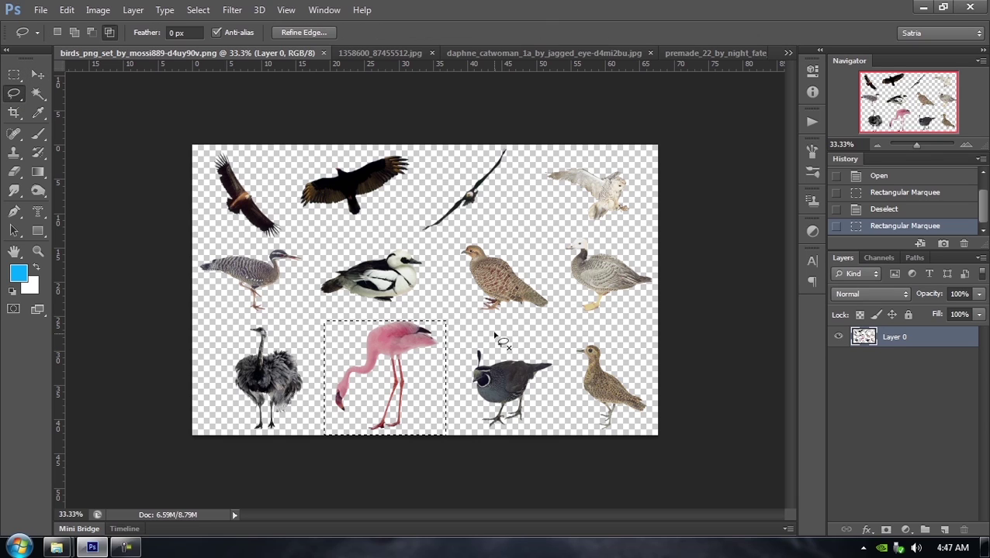
mouse_move(493, 332)
left_mouse_down()
mouse_move(456, 357)
mouse_move(458, 393)
mouse_move(477, 420)
mouse_move(502, 431)
mouse_move(545, 423)
mouse_move(558, 349)
mouse_move(492, 333)
left_mouse_up()
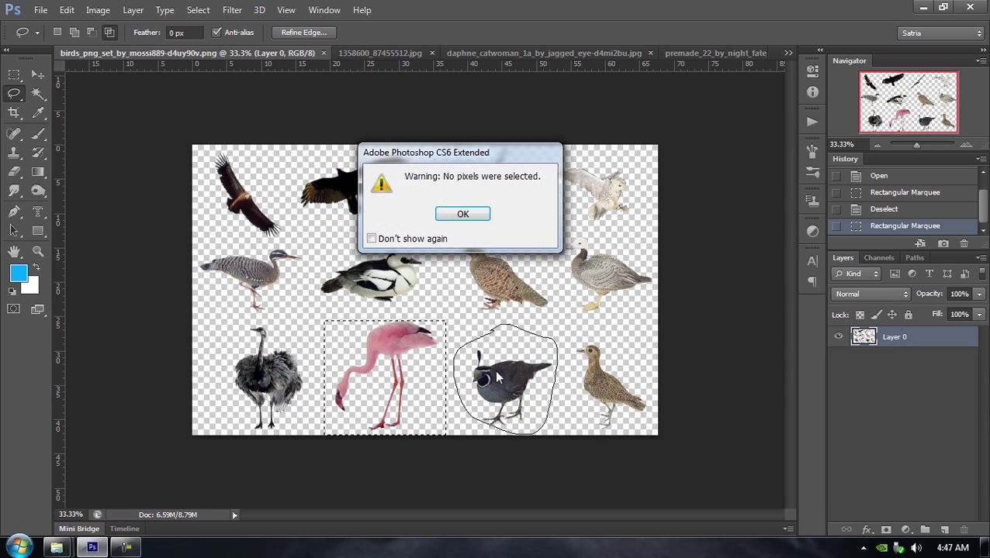
left_click(485, 215)
mouse_move(552, 332)
left_mouse_down()
mouse_move(456, 342)
mouse_move(459, 420)
mouse_move(504, 439)
mouse_move(563, 425)
mouse_move(558, 411)
mouse_move(551, 423)
left_mouse_up()
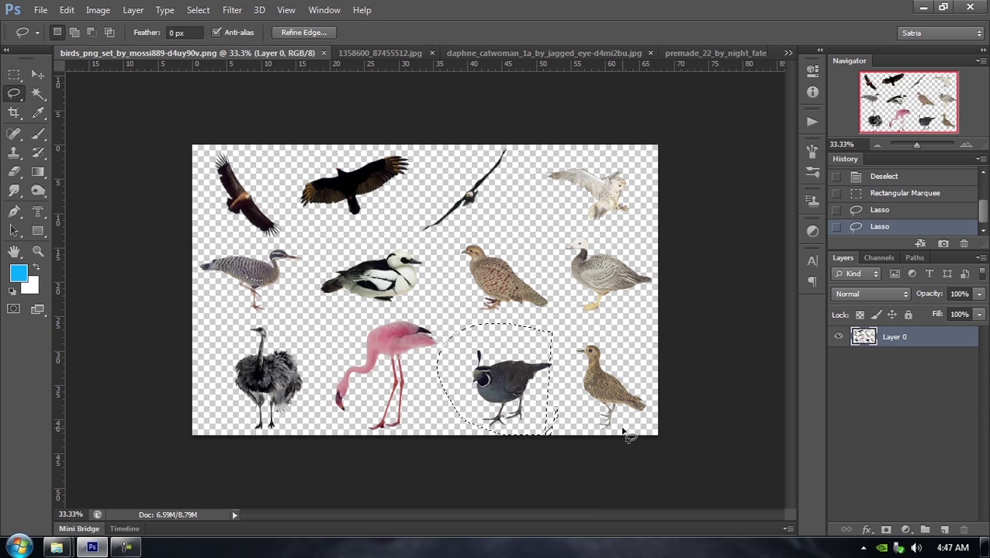
Step: Copy the lassoed quail, paste it into the desert image and move it to the ground left of the woman's boots
left_click(702, 53)
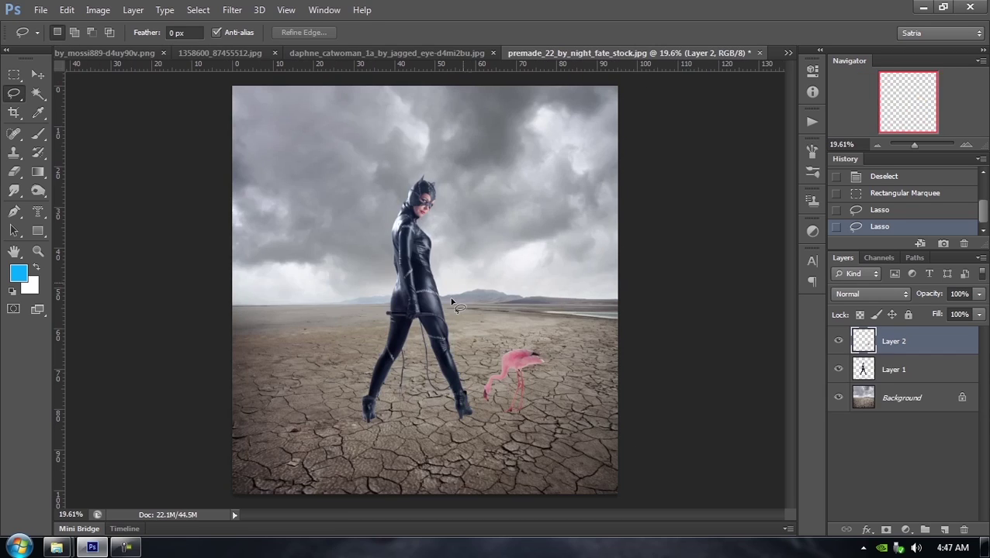
key("ctrl+v")
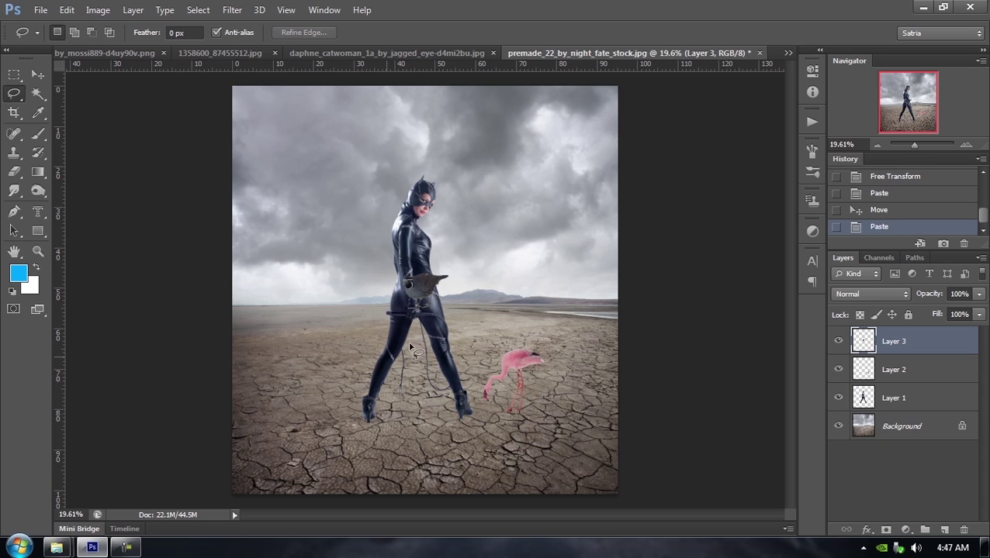
key("v")
left_click_drag(452, 287, 338, 407)
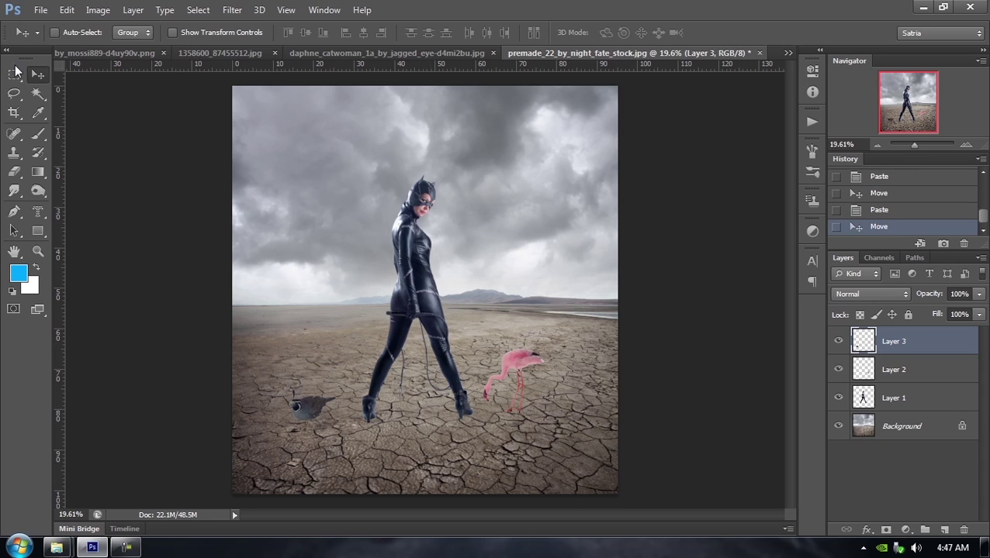
Step: Switch to the birds image and activate the Magic Wand tool
left_click(110, 55)
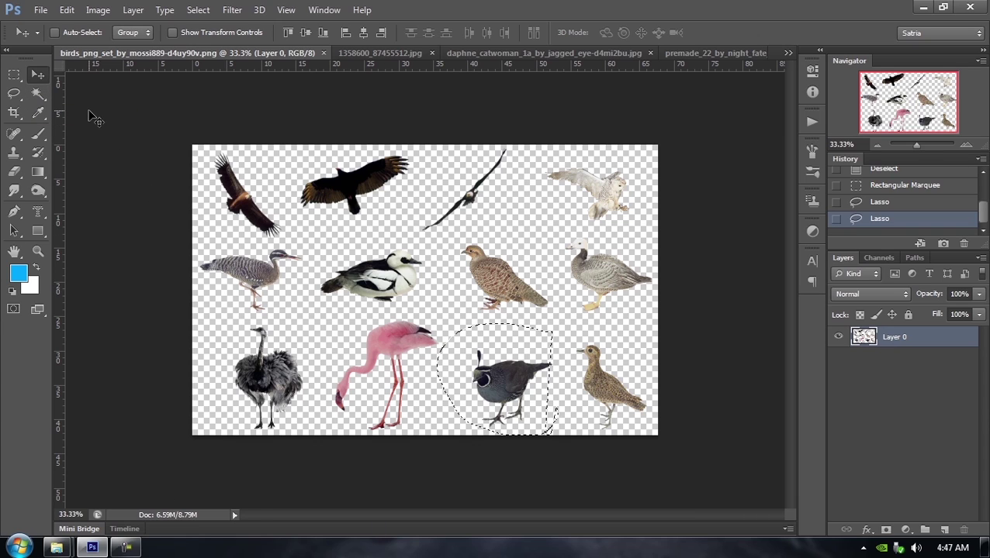
left_click(37, 93)
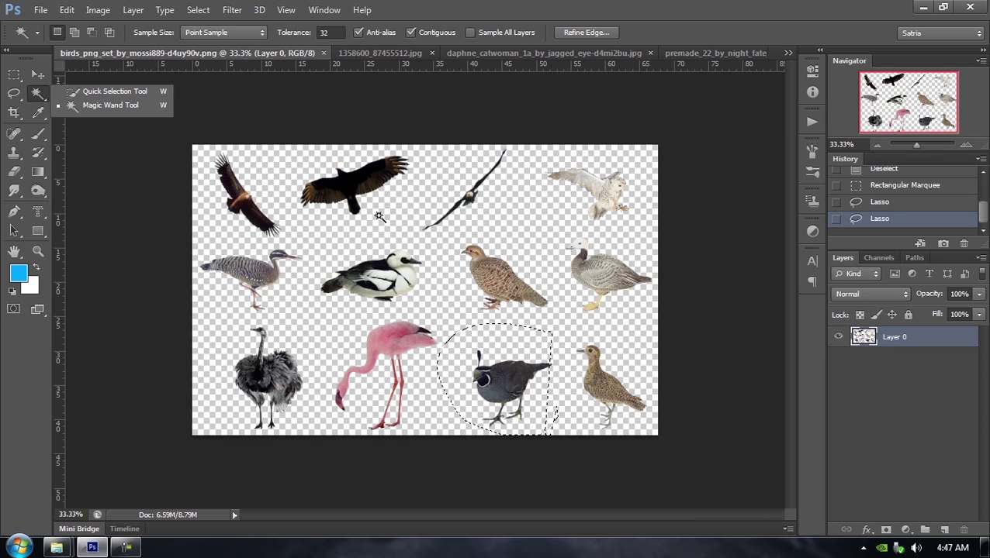
left_click(597, 13)
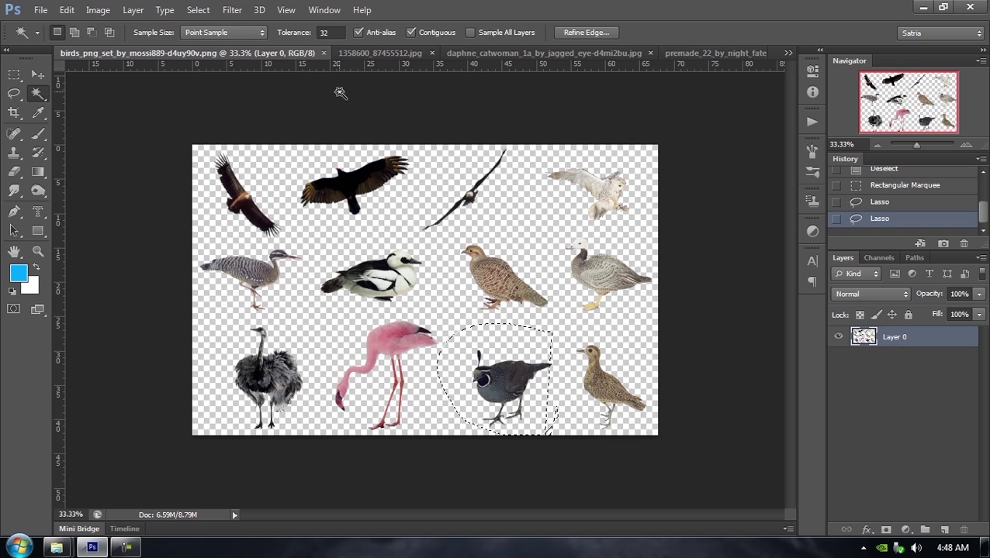
Step: Close the birds image and delete the woman, flamingo and quail layers from the desert image
left_click(325, 53)
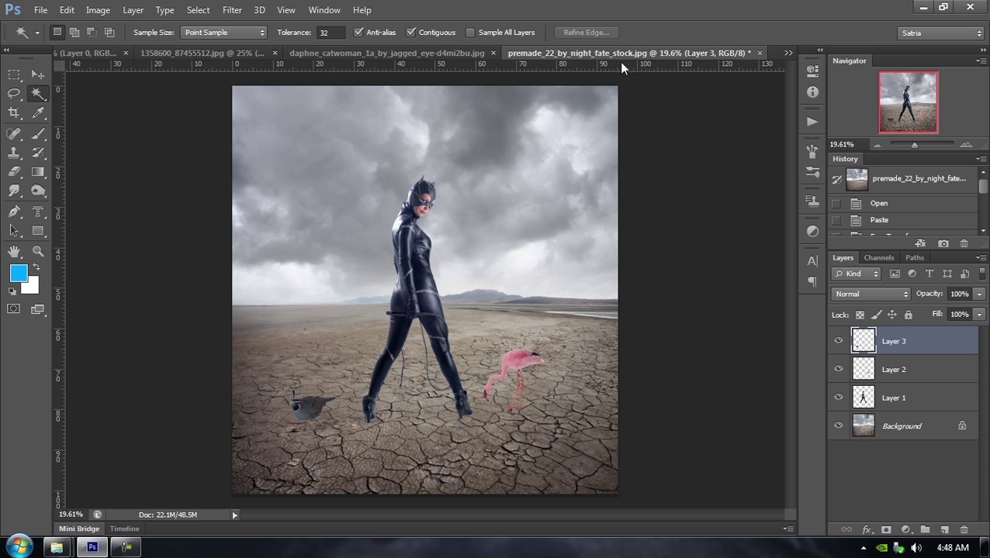
left_click(904, 398, "shift")
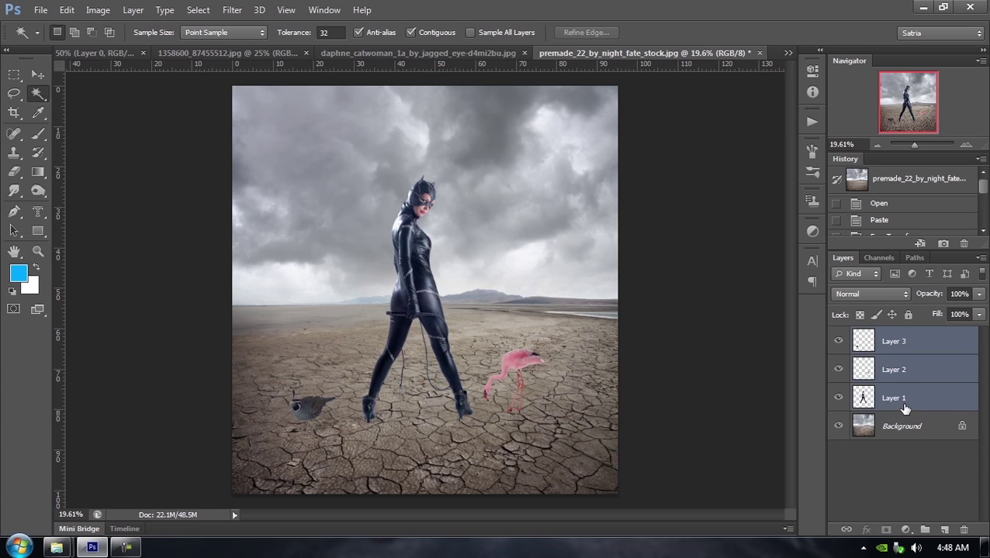
key("Delete")
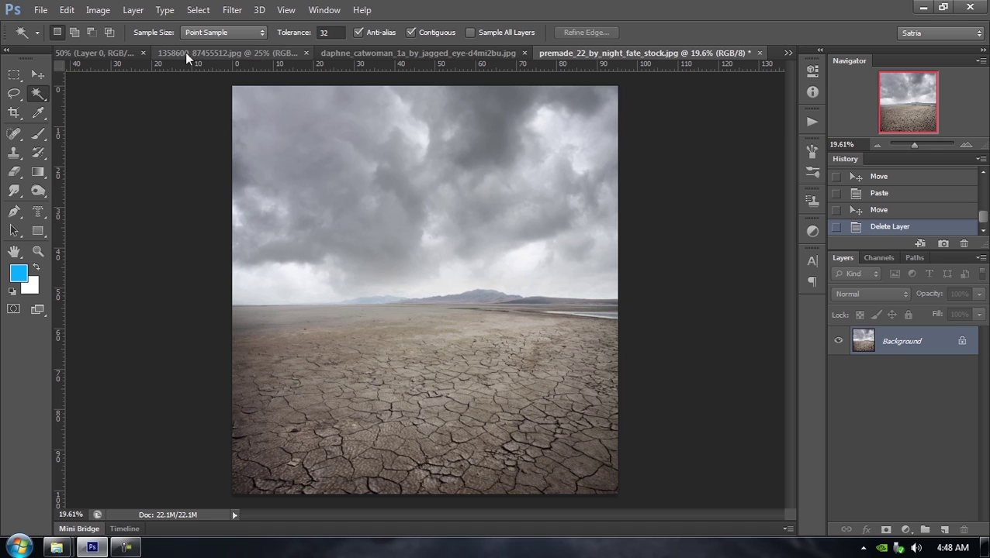
Step: Close the blank Untitled-1 document without saving it
left_click(101, 54)
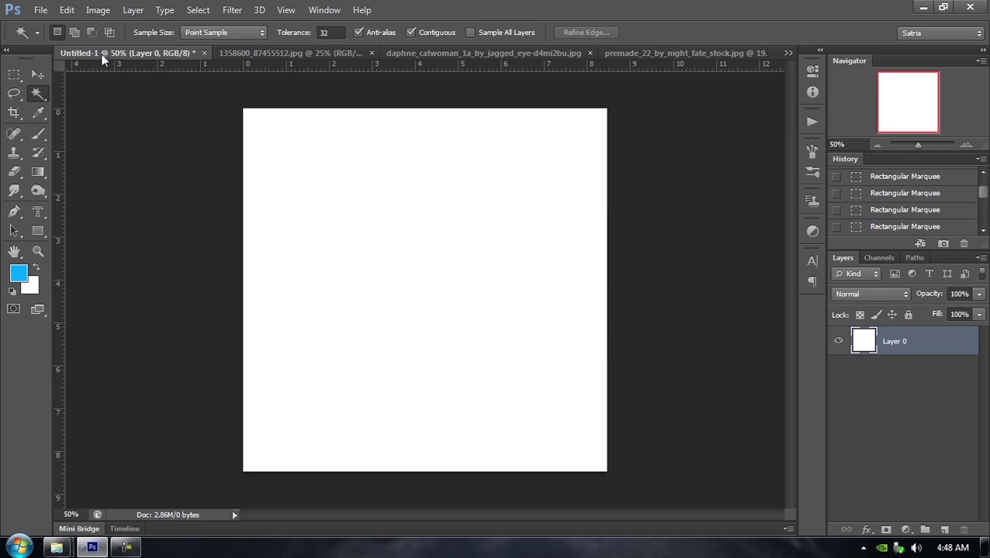
left_click(203, 54)
left_click(515, 218)
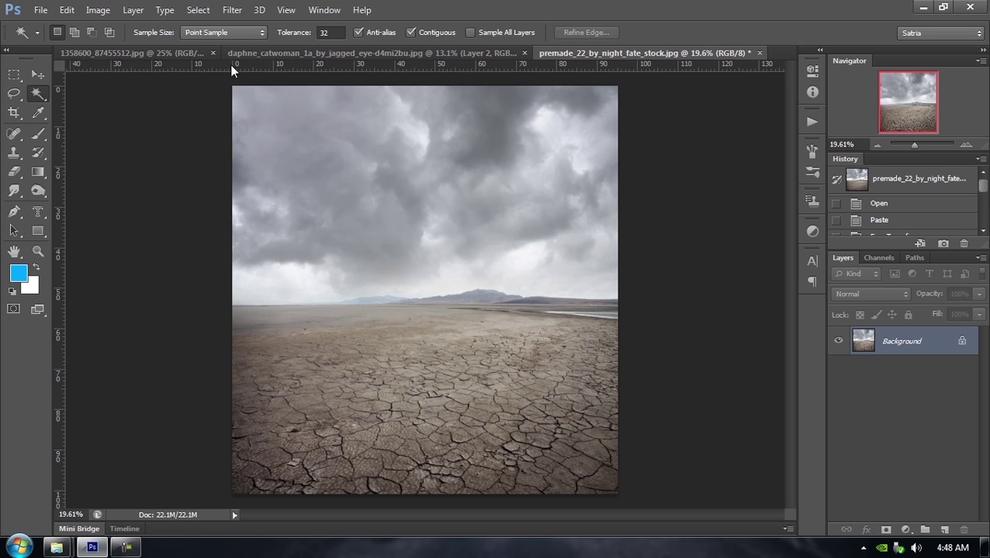
Step: Switch to the catwoman image and revert it to its Open history state
left_click(177, 55)
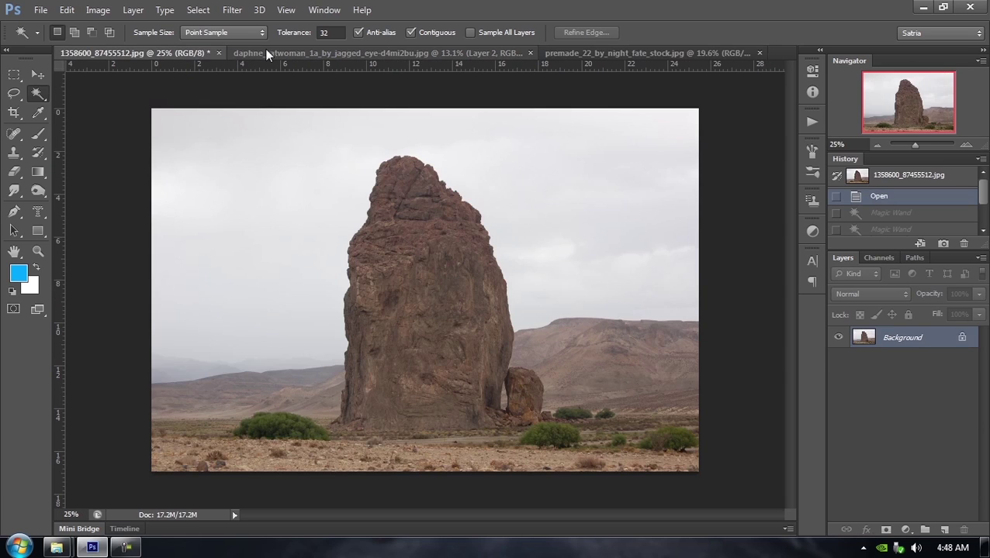
left_click(267, 52)
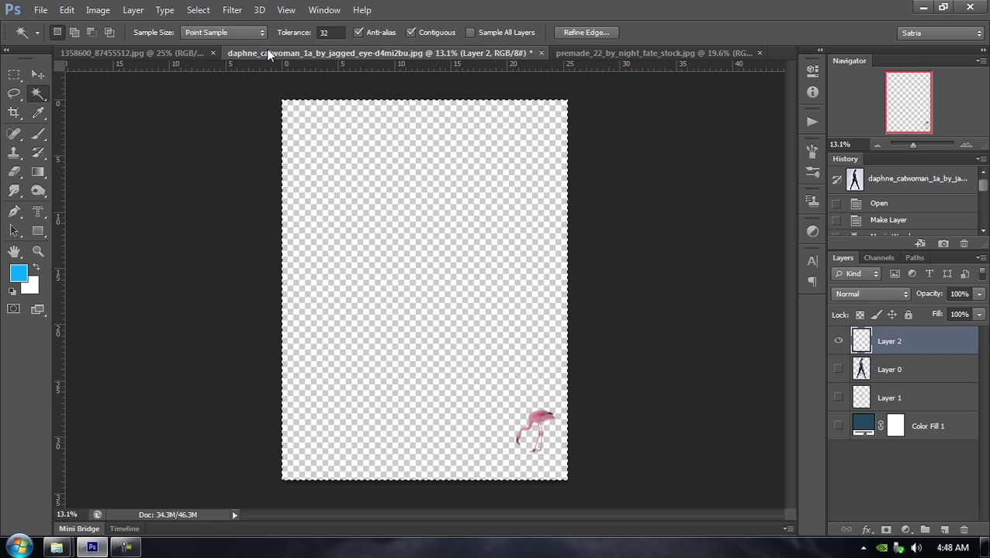
left_click(838, 342)
left_click(839, 343)
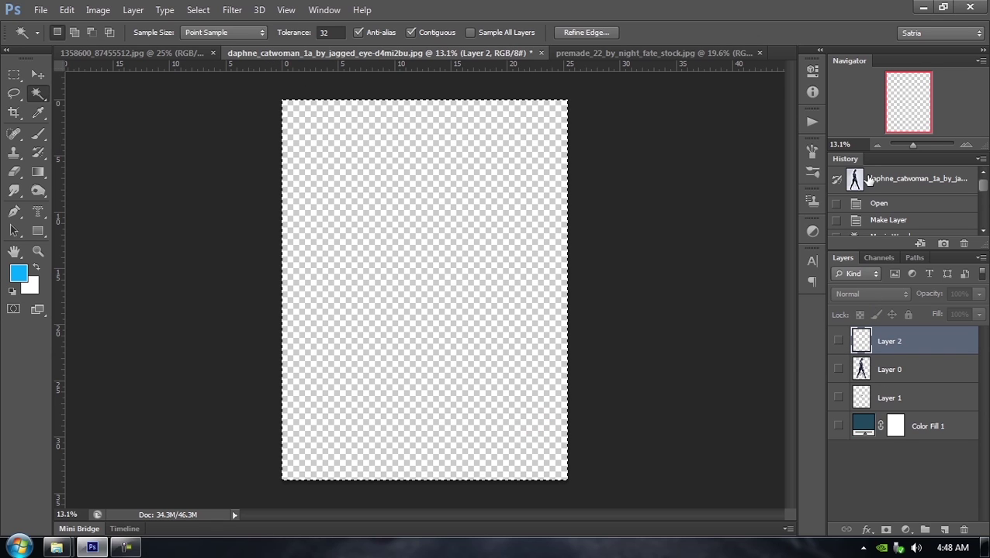
left_click(879, 203)
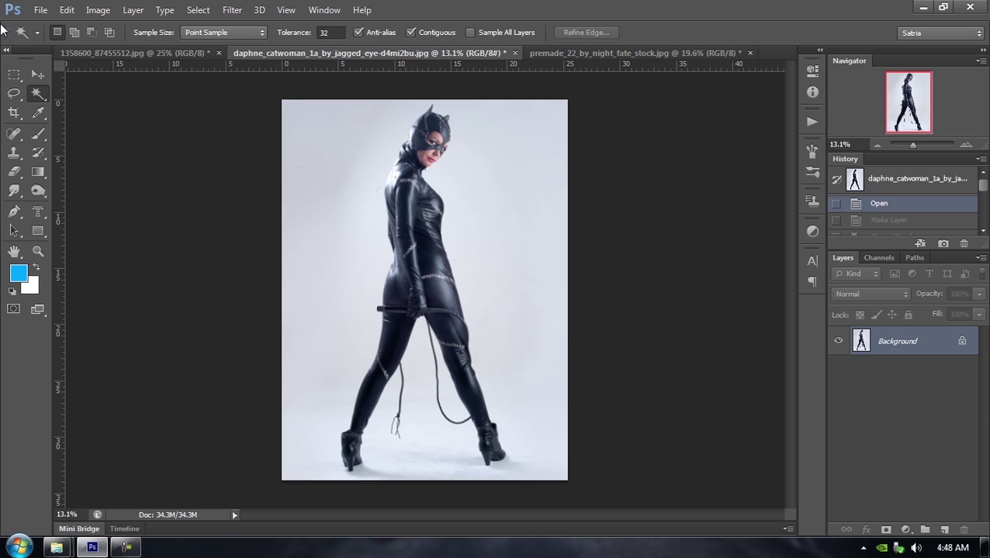
Step: Switch to the rock image and convert its locked Background into a regular layer
left_click(129, 55)
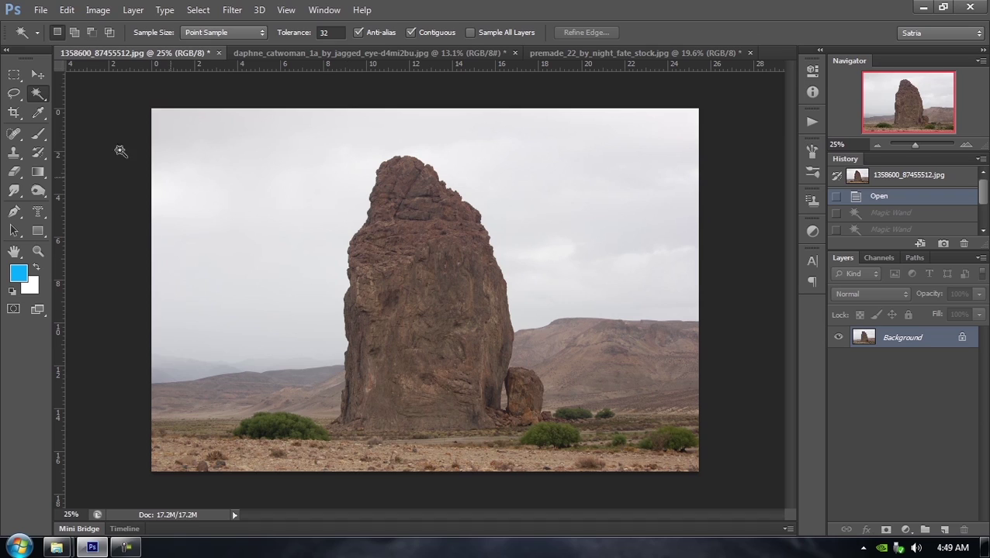
left_click(37, 73)
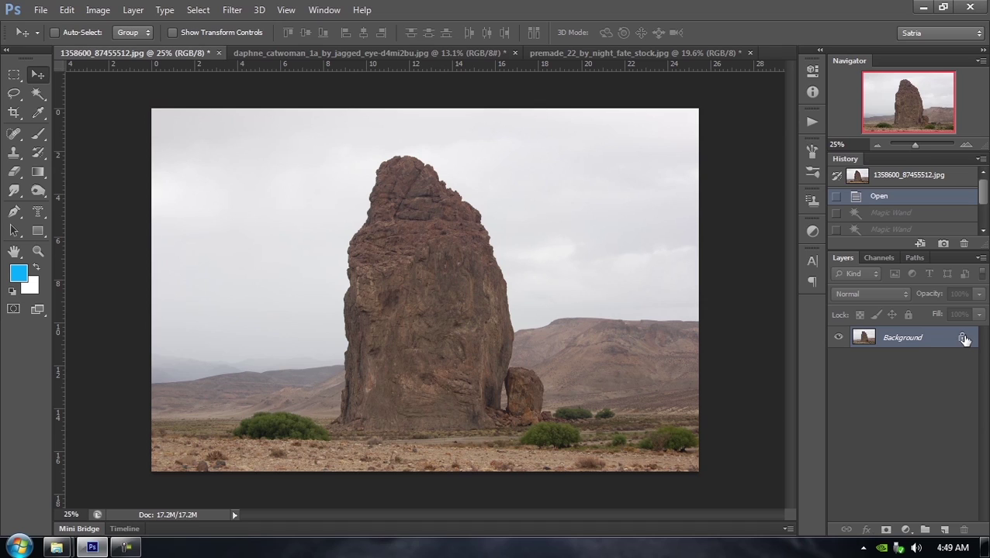
left_click_drag(963, 339, 962, 530)
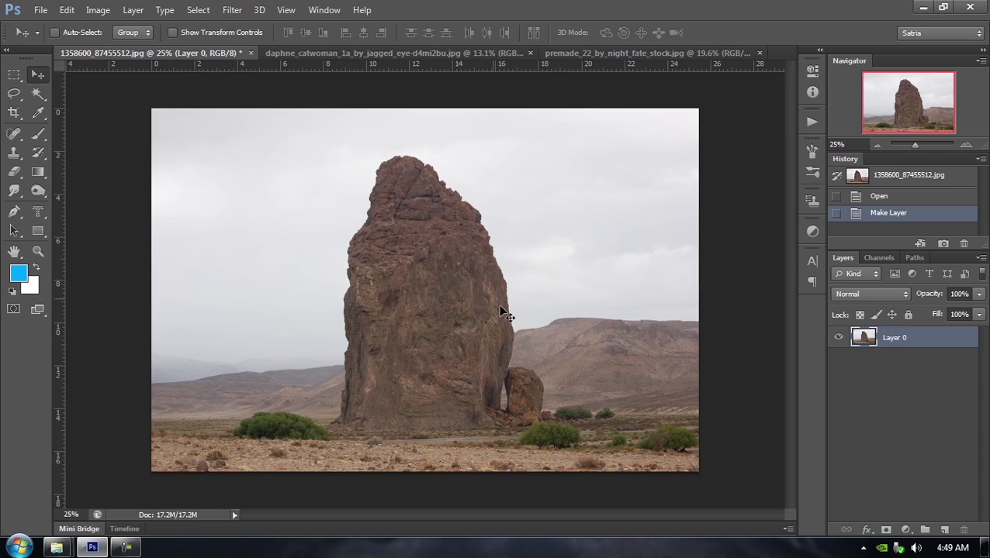
Step: Add a layer mask to the rock layer and set the layer thumbnails to medium size
left_click(887, 534)
right_click(877, 470)
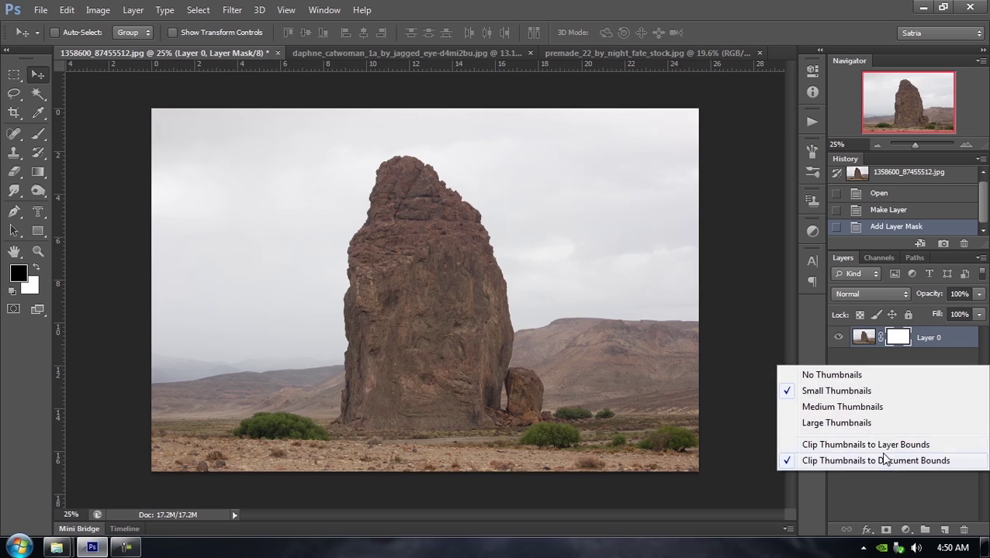
left_click(865, 408)
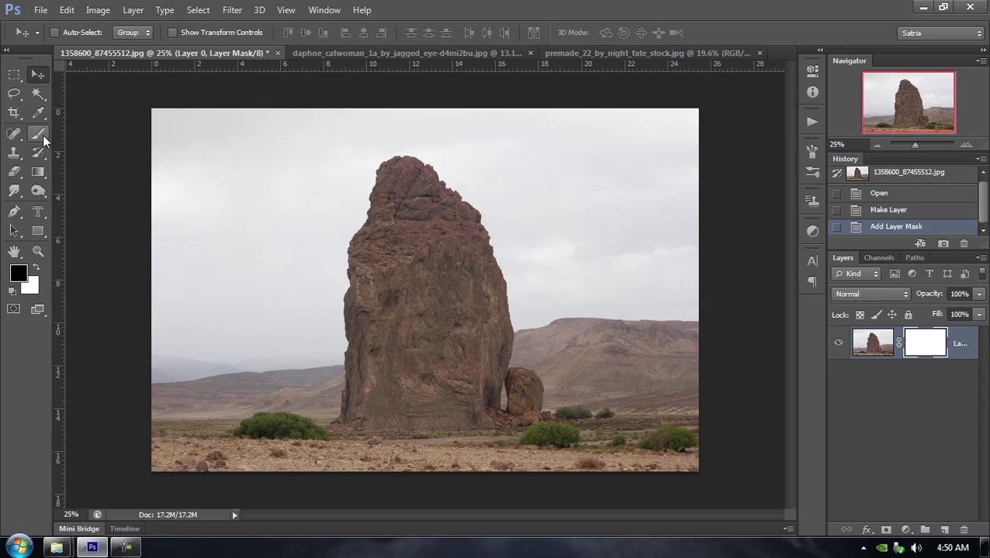
Step: Select the whole sky with the Magic Wand at tolerance 32, adding the hazy strip above the distant hills beside the rock
left_click(15, 95)
left_click(32, 97)
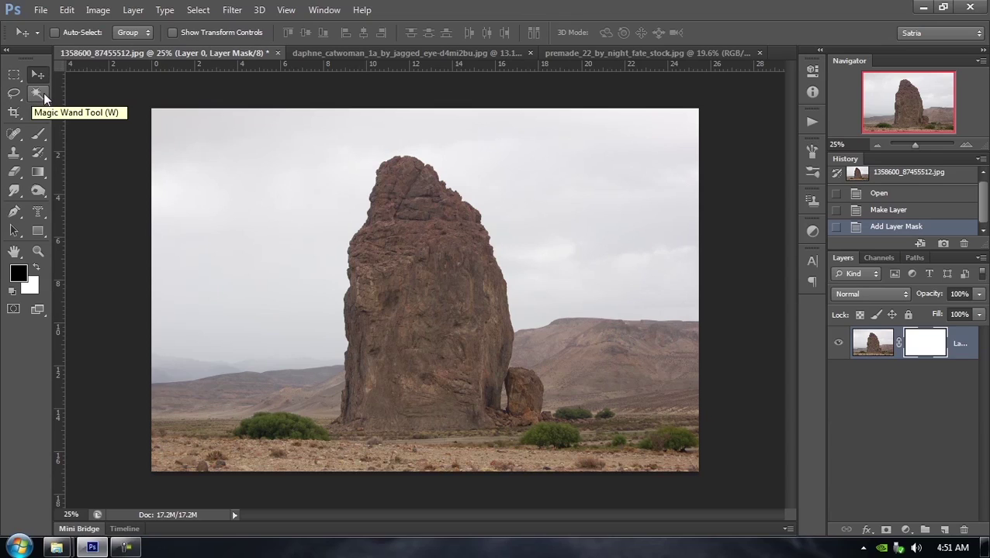
left_click(44, 94)
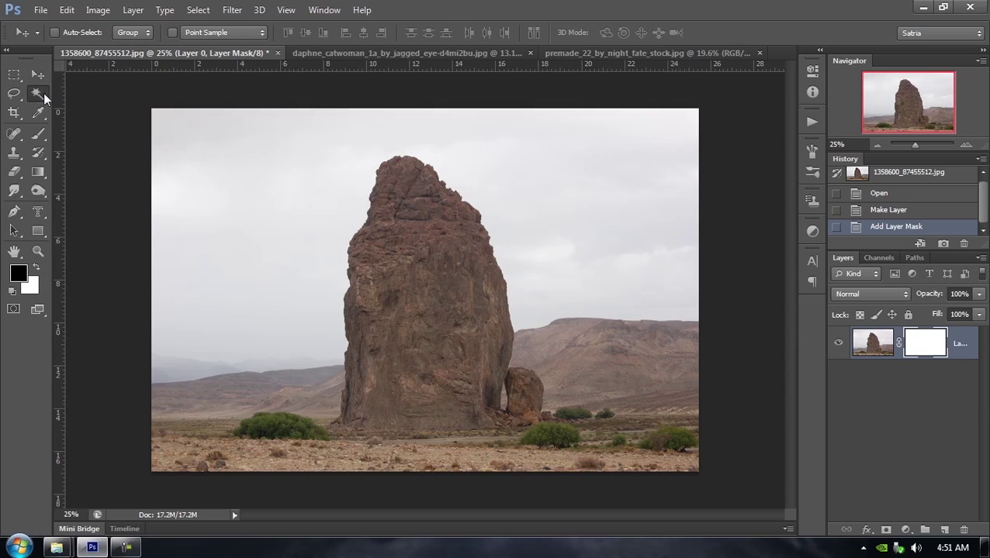
left_click(278, 215)
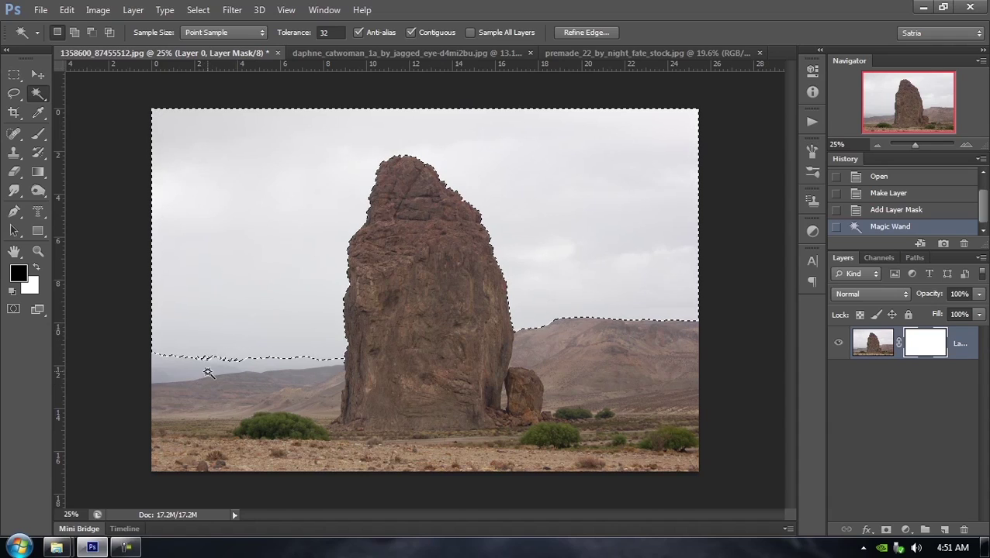
key("shift")
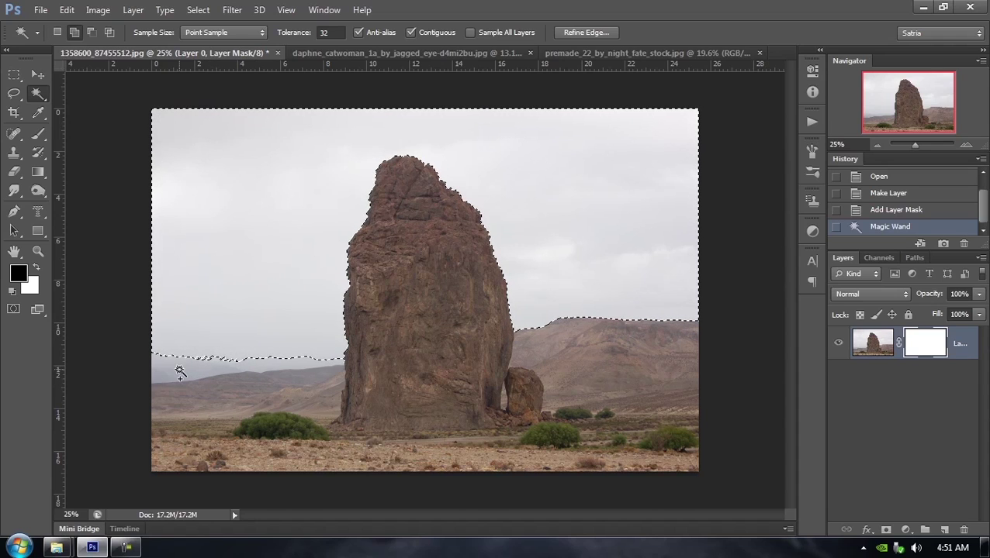
left_click(179, 373, "shift")
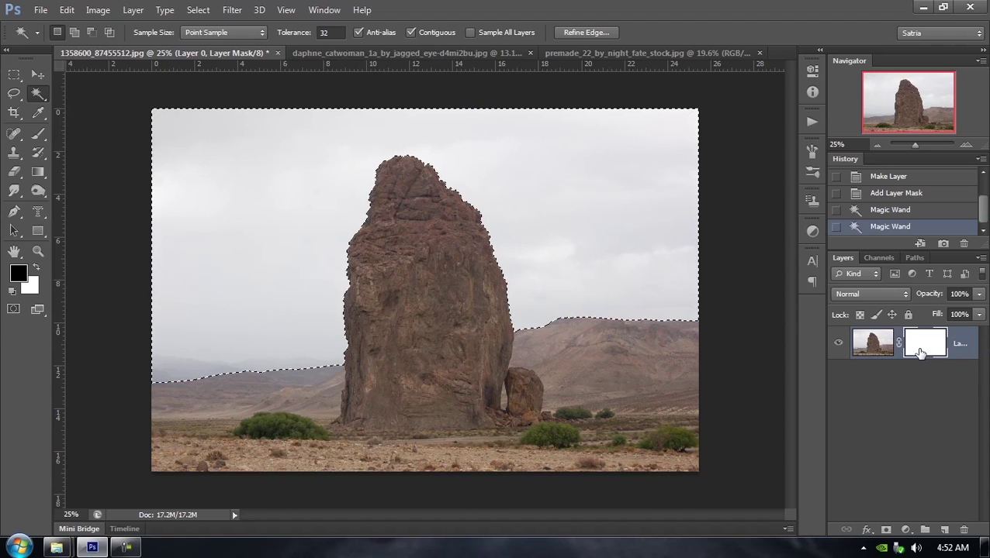
Step: Alternate the editing target between the rock layer's image and its mask, finishing on the mask
left_click(863, 345)
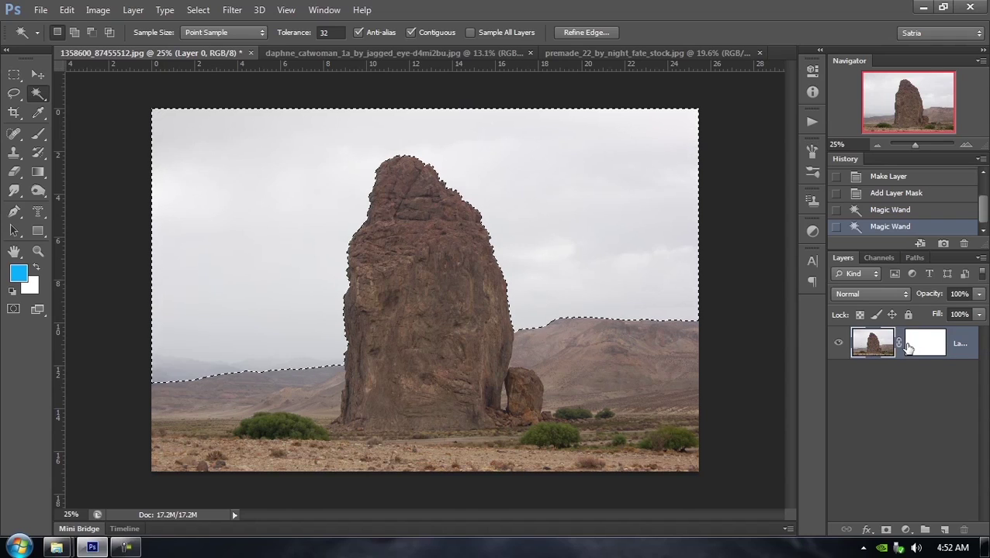
left_click(934, 344)
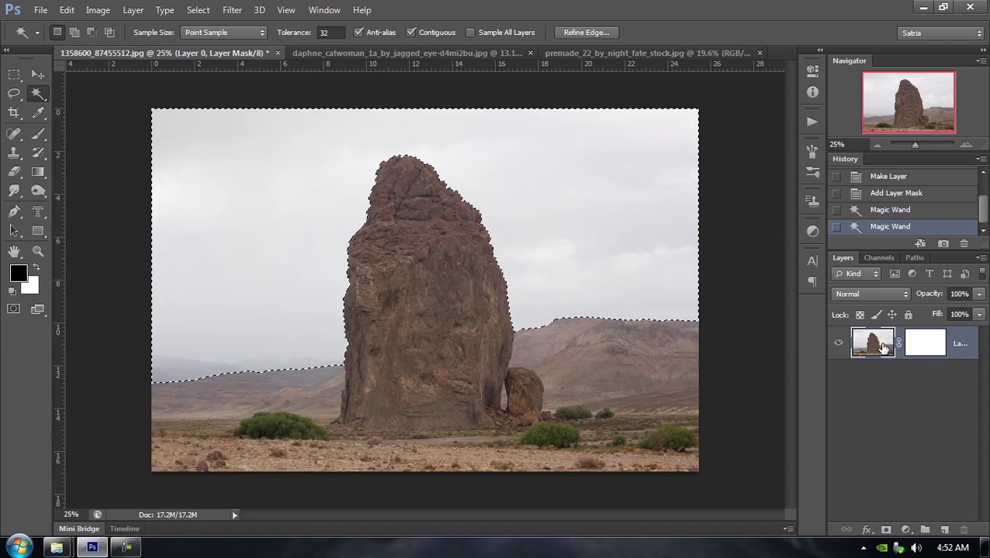
left_click(873, 344)
left_click(933, 349)
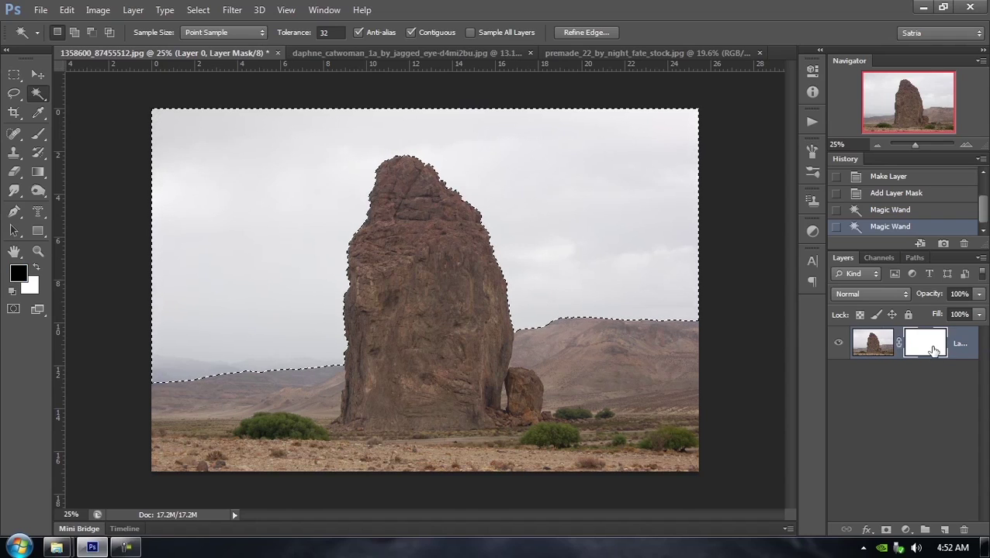
left_click(875, 345)
left_click(924, 351)
Step: Paint the selected sky black on the layer mask with the Brush at size 600, and undo the painting
left_click(38, 135)
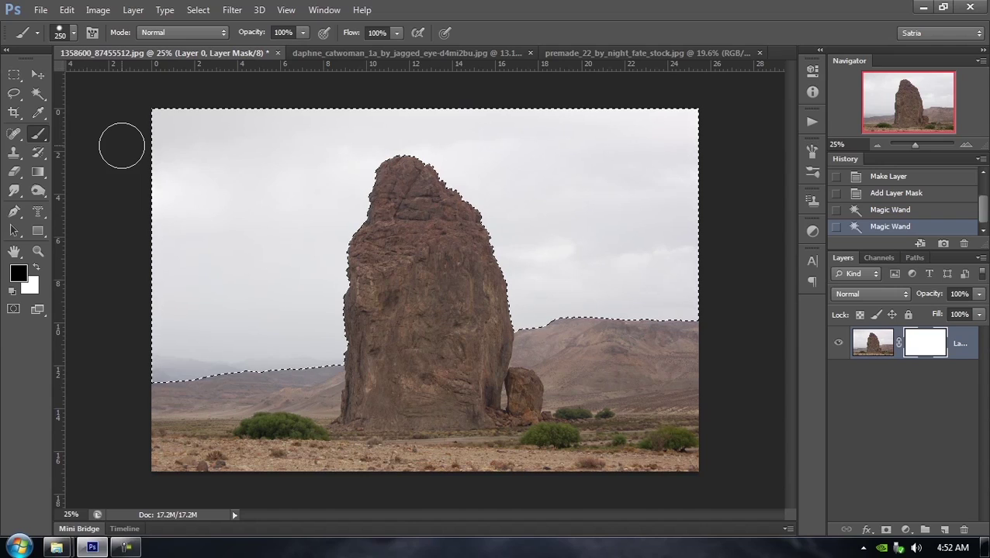
key("bracketright")
key("bracketright")
key("bracketright")
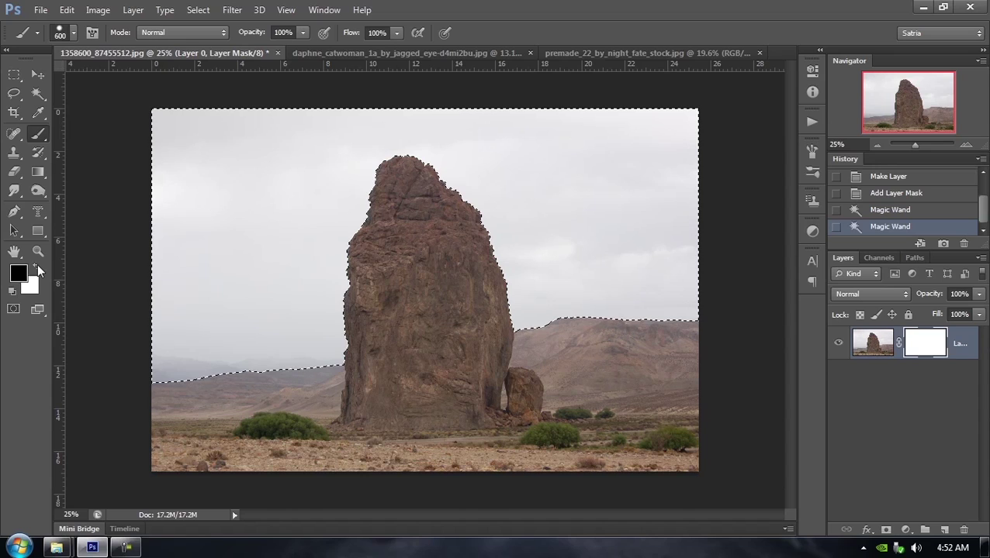
left_click(37, 268)
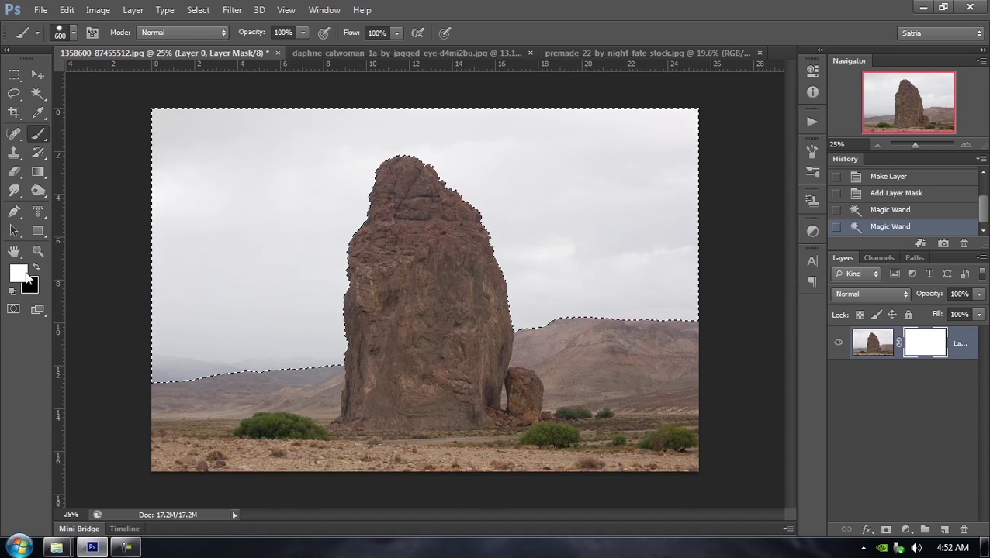
left_click(35, 268)
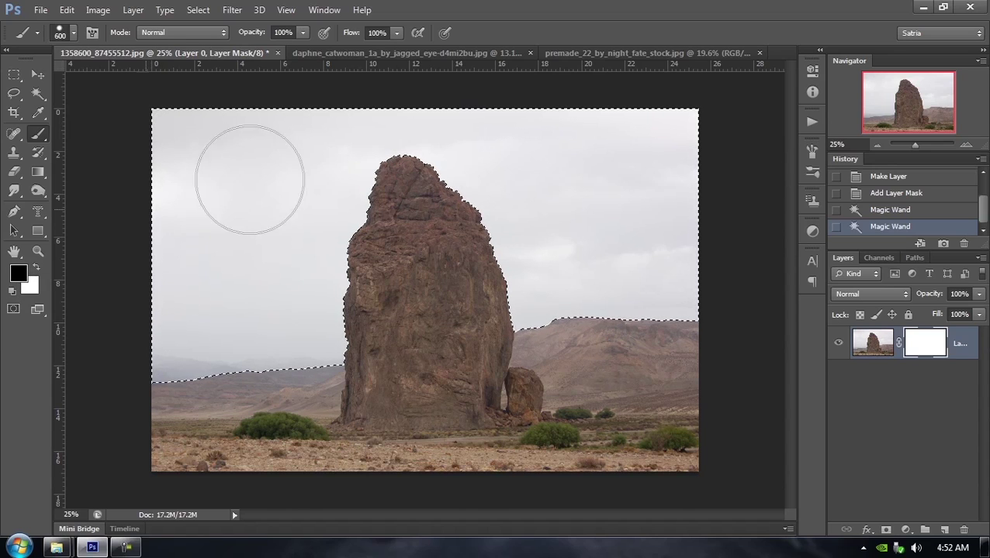
left_click(161, 141)
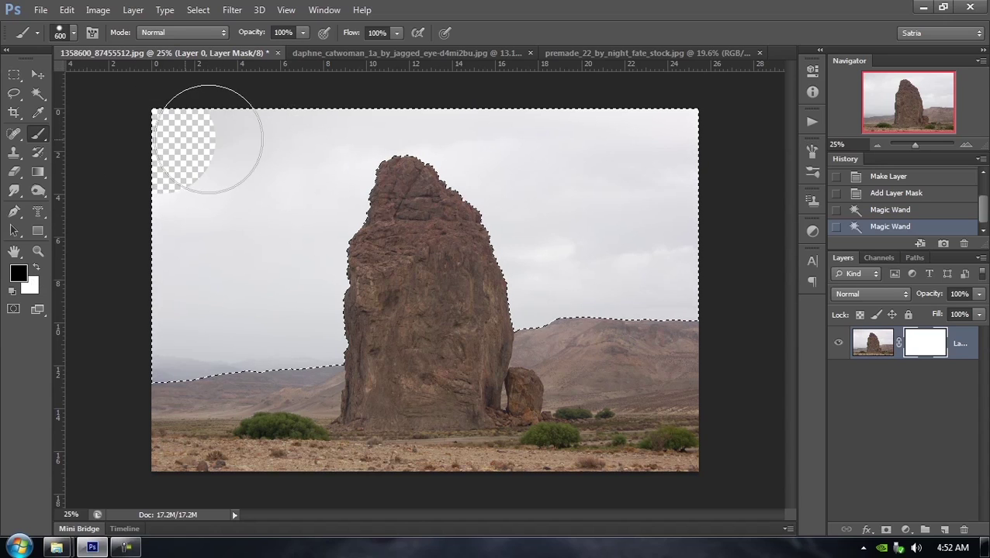
left_click_drag(208, 140, 343, 140)
mouse_move(549, 139)
left_mouse_down()
mouse_move(728, 149)
mouse_move(658, 173)
mouse_move(158, 195)
mouse_move(123, 224)
mouse_move(745, 221)
left_mouse_up()
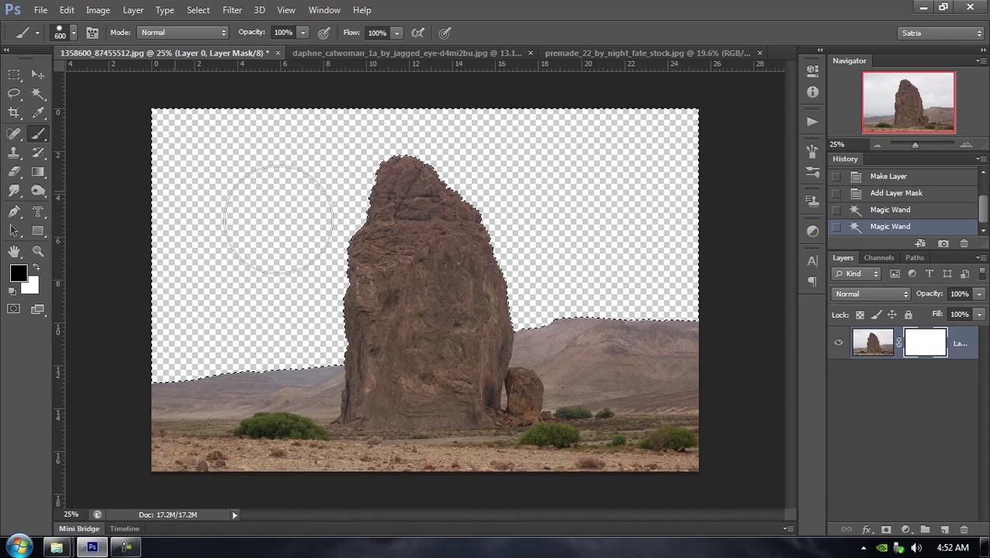
left_click_drag(646, 180, 691, 201)
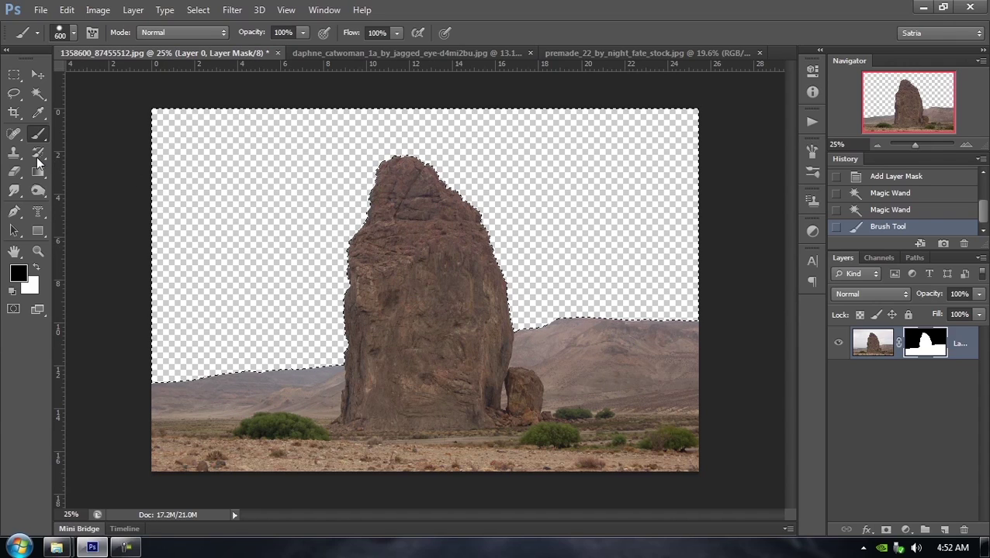
key("ctrl+z")
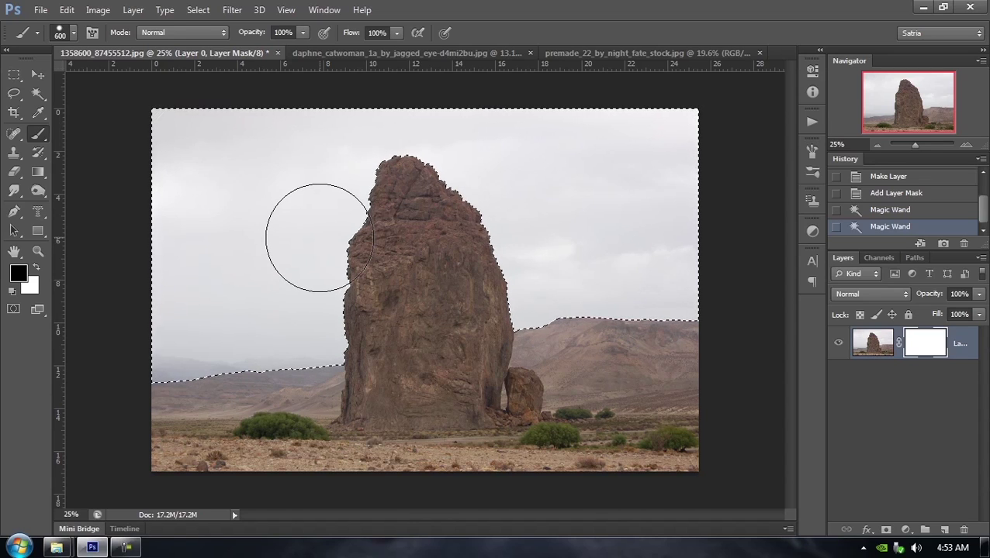
key("shift+F5")
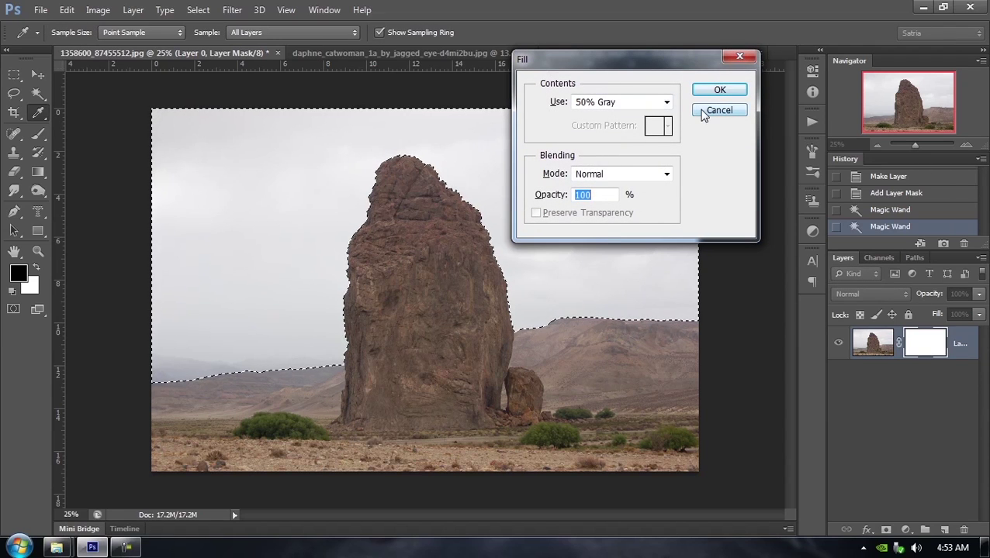
left_click(703, 114)
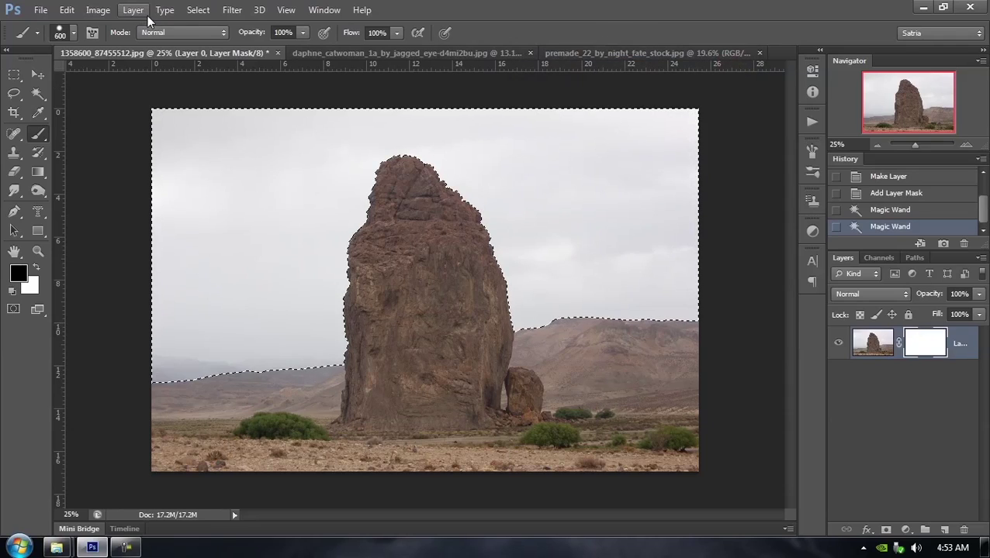
left_click(196, 13)
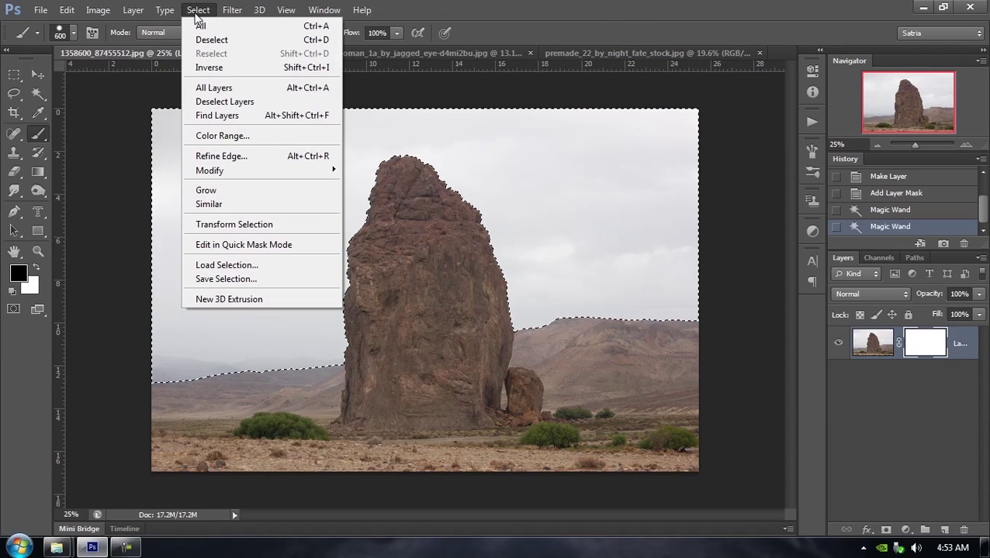
left_click(196, 12)
Step: Fill the selected sky area on the layer mask with Black in Normal mode at 100% opacity
left_click(98, 10)
mouse_move(68, 12)
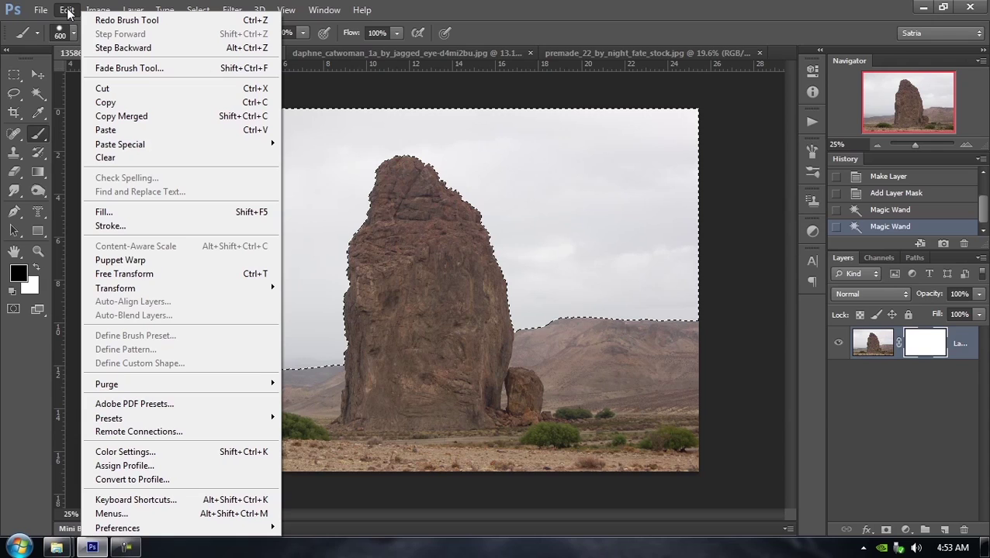
left_click(108, 211)
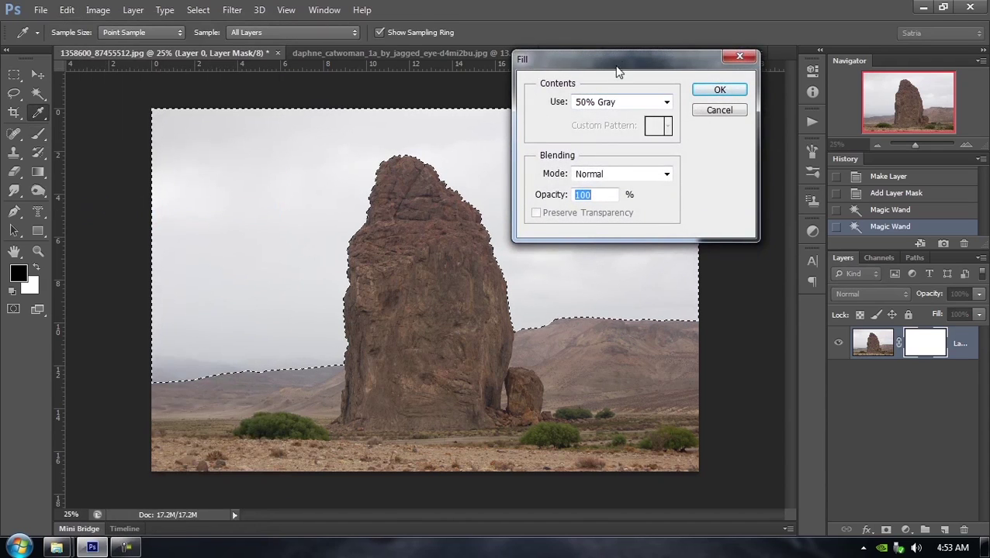
left_click_drag(624, 60, 696, 62)
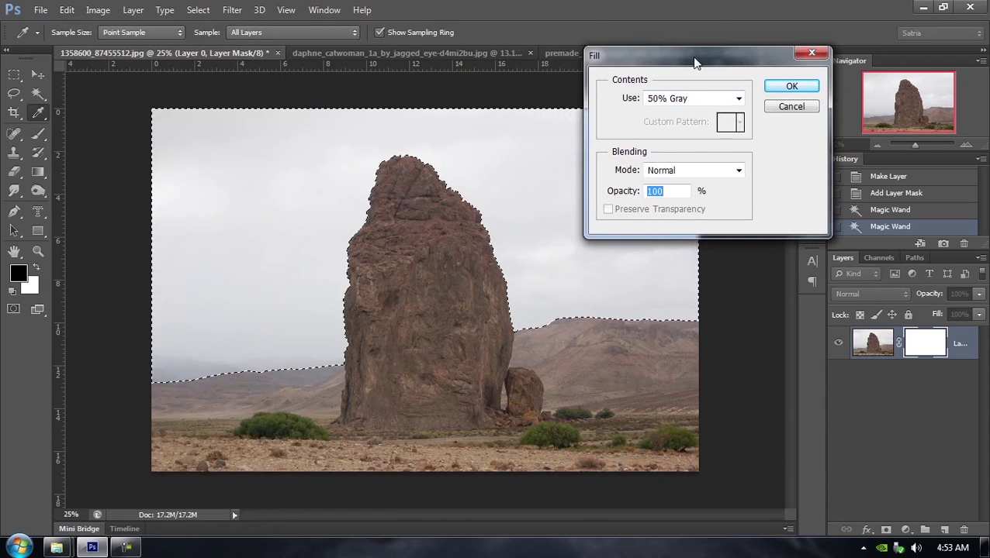
left_click(740, 108)
left_click(679, 205)
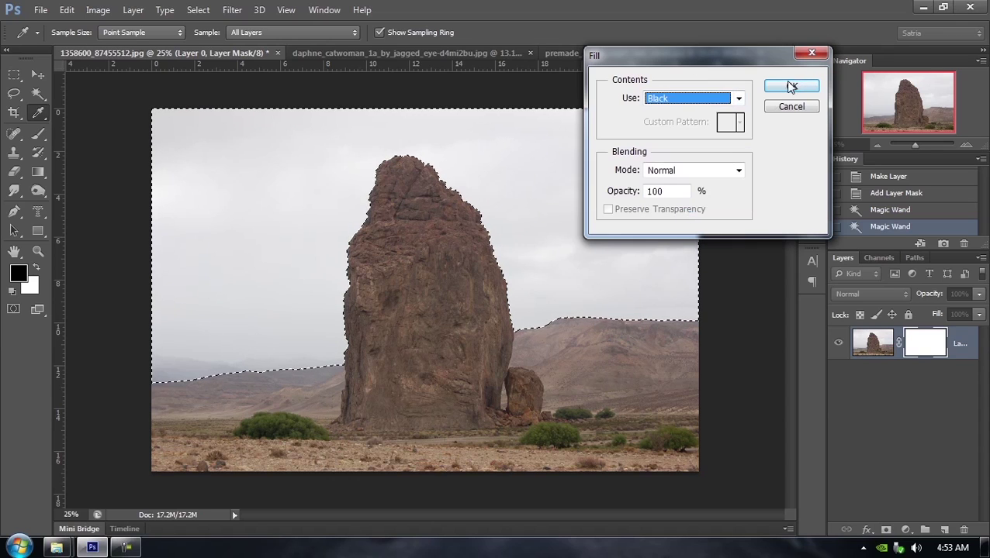
left_click(790, 87)
key("b")
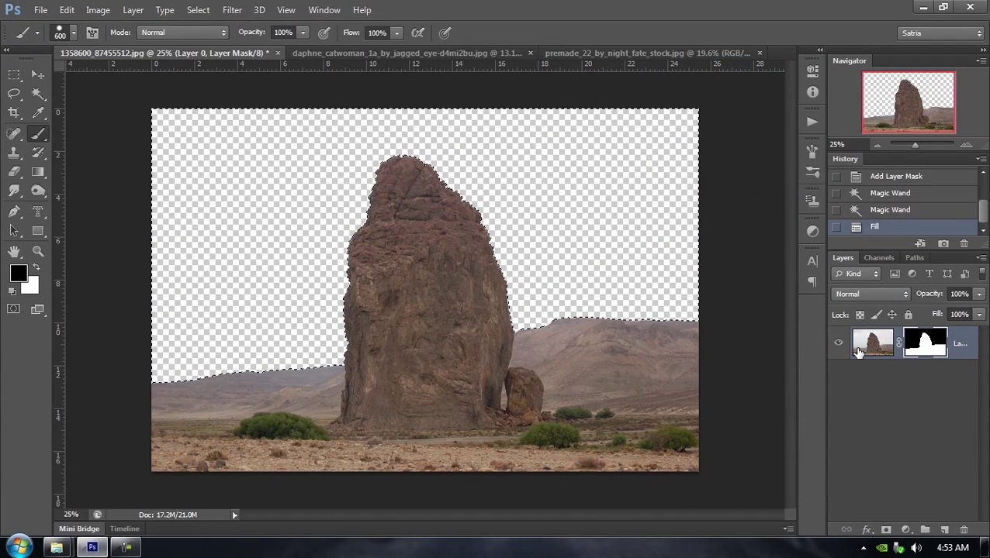
Step: Undo the fill on the layer mask and fill the selected sky area with the black foreground colour instead
left_click(889, 211)
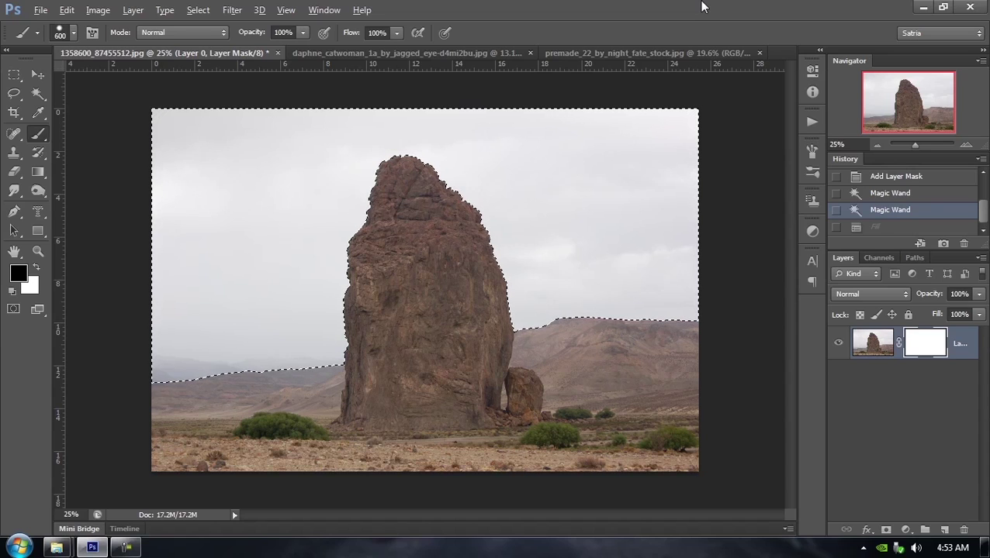
key("alt+BackSpace")
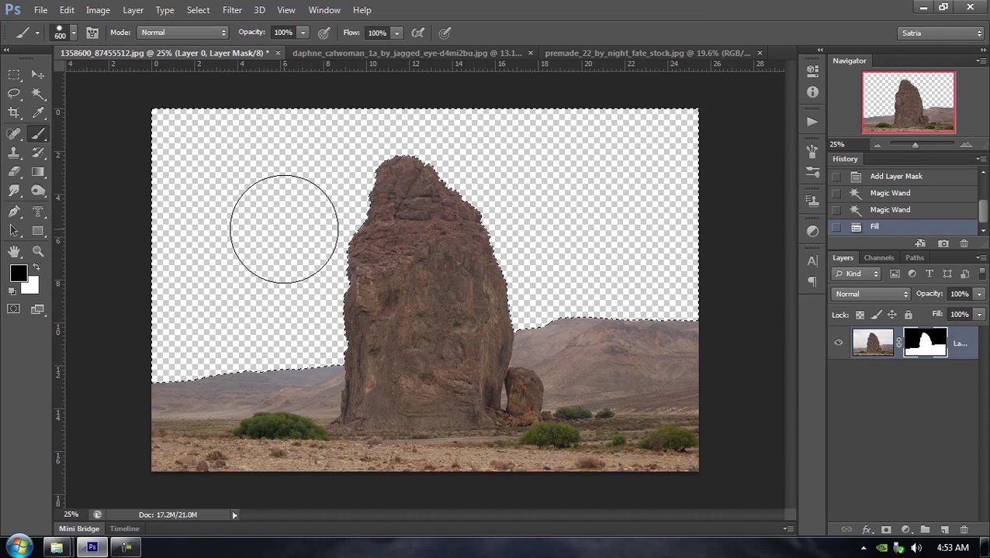
Step: Activate the Move tool and deselect the sky area
left_click(45, 79)
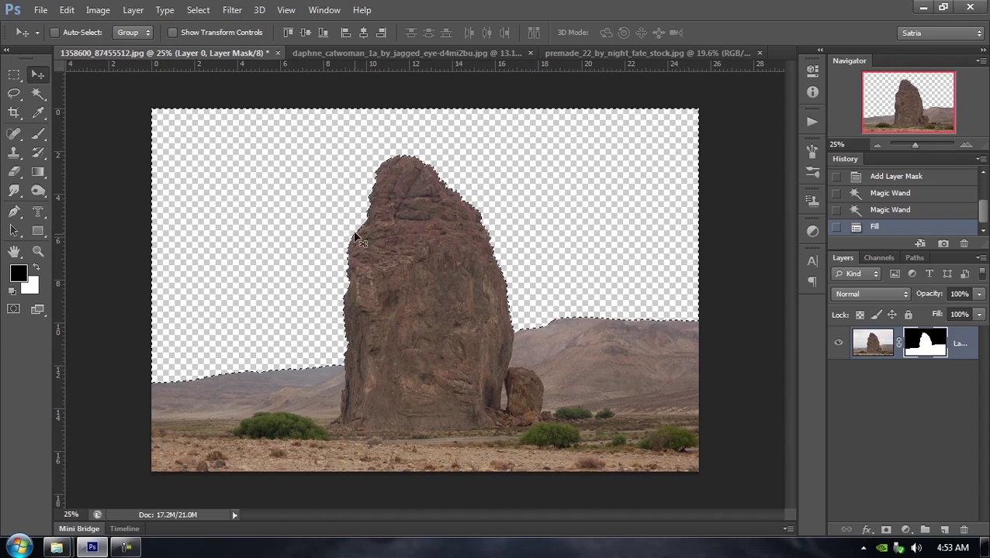
left_click(197, 10)
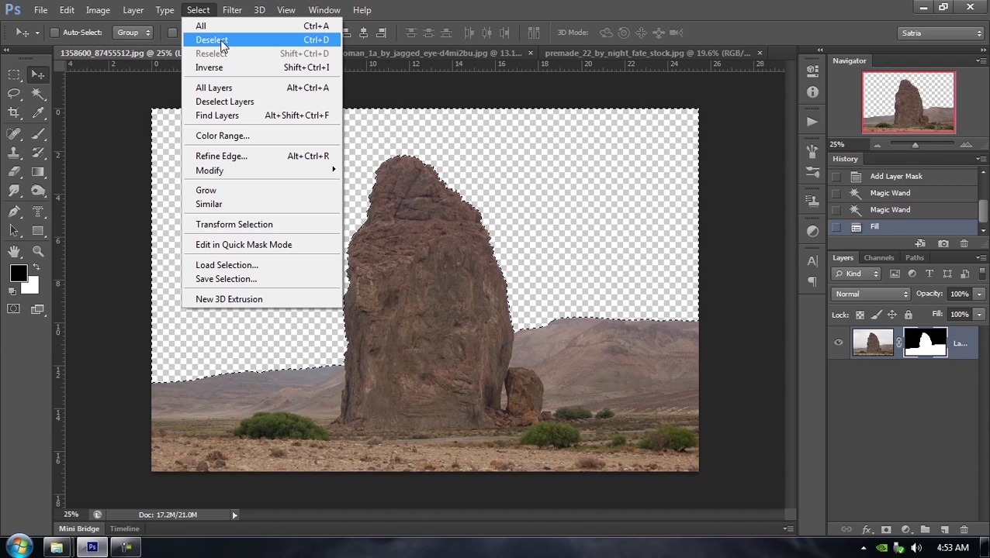
left_click(677, 6)
key("ctrl+d")
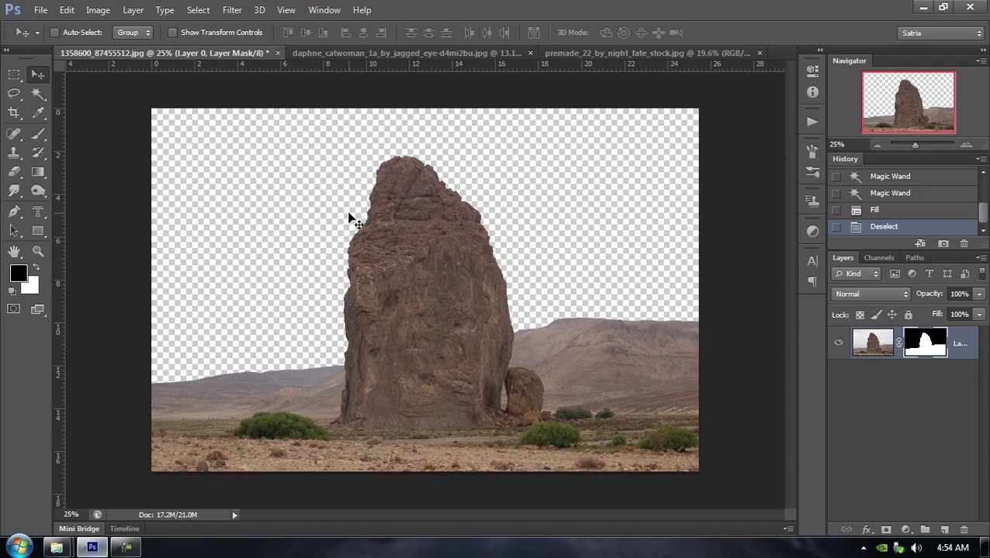
Step: Open the cloudy sky photo 994577_66856714 from the LANGIT folder in Photoshop, ignoring its invalid colour profile
mouse_move(58, 551)
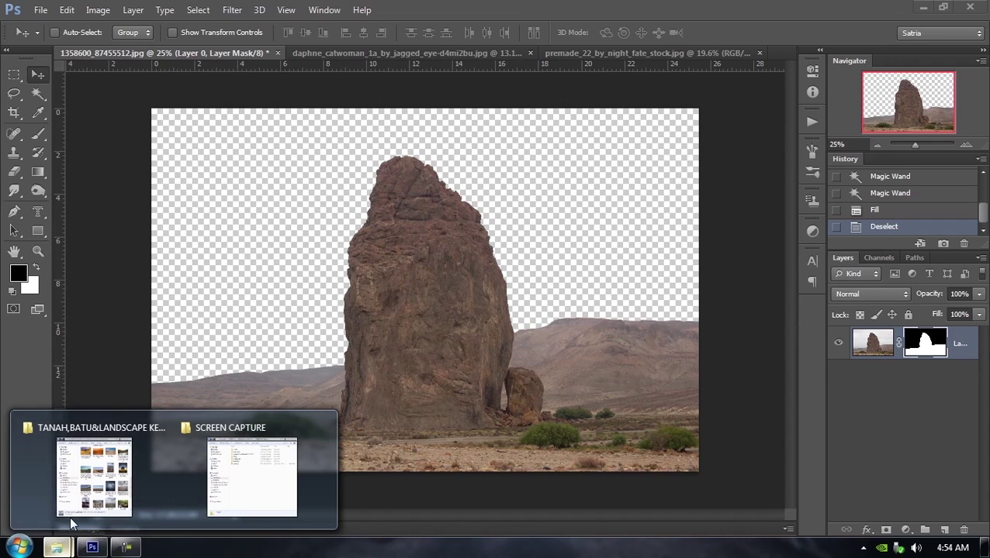
left_click(82, 489)
left_click(15, 32)
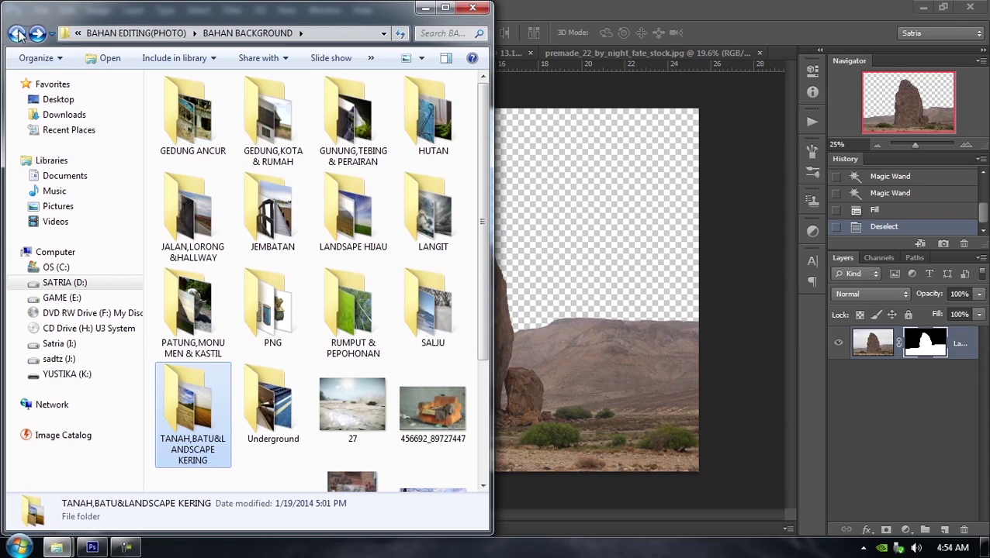
double_click(420, 209)
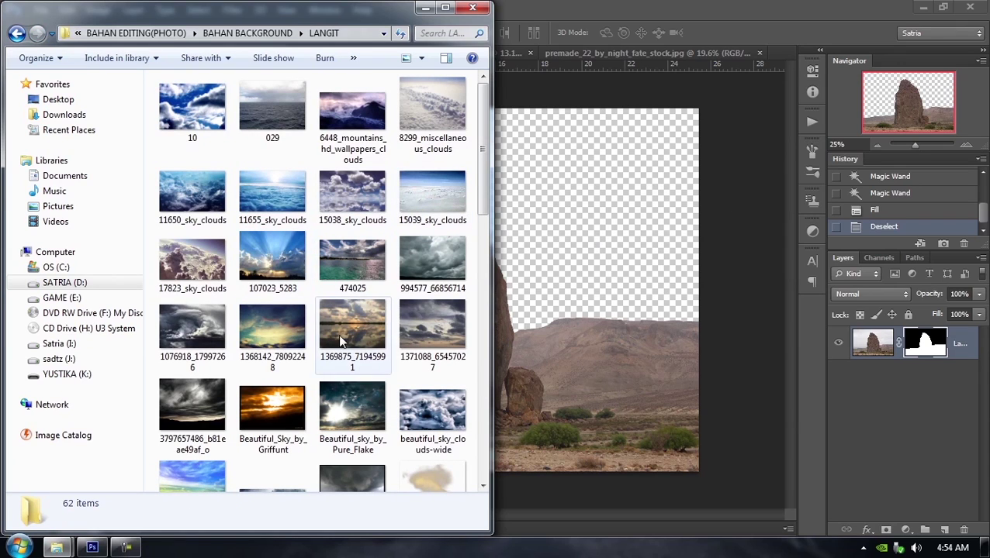
left_click(425, 262)
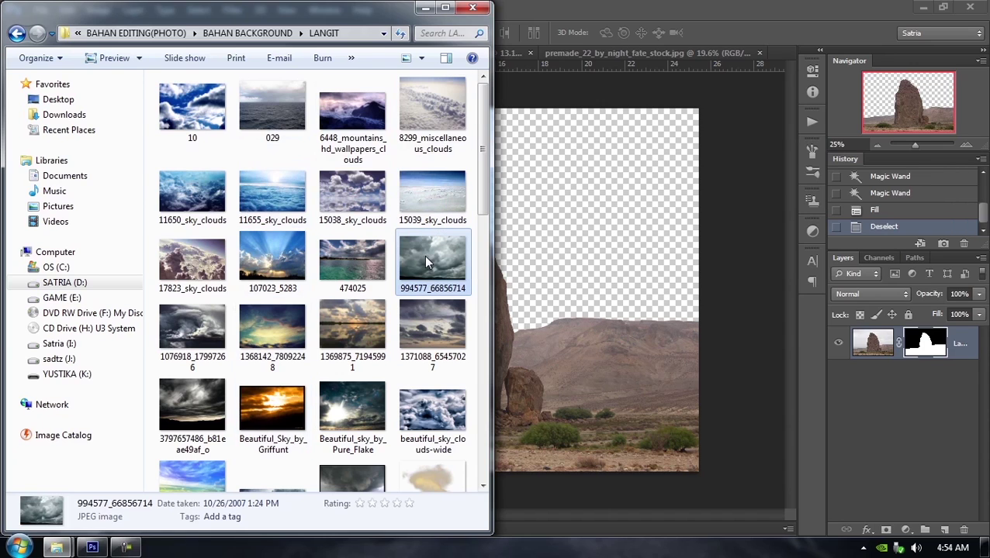
right_click(425, 263)
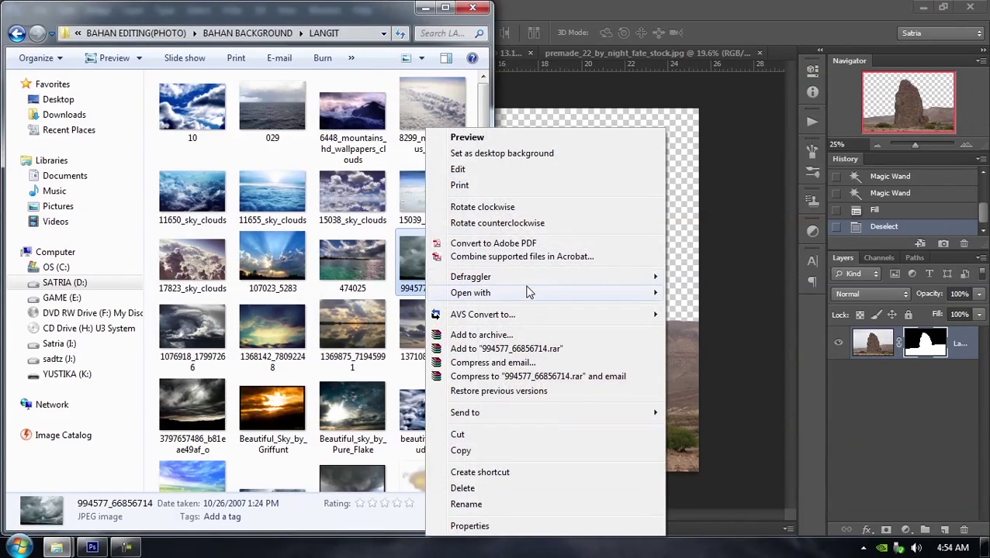
mouse_move(608, 301)
left_click(717, 308)
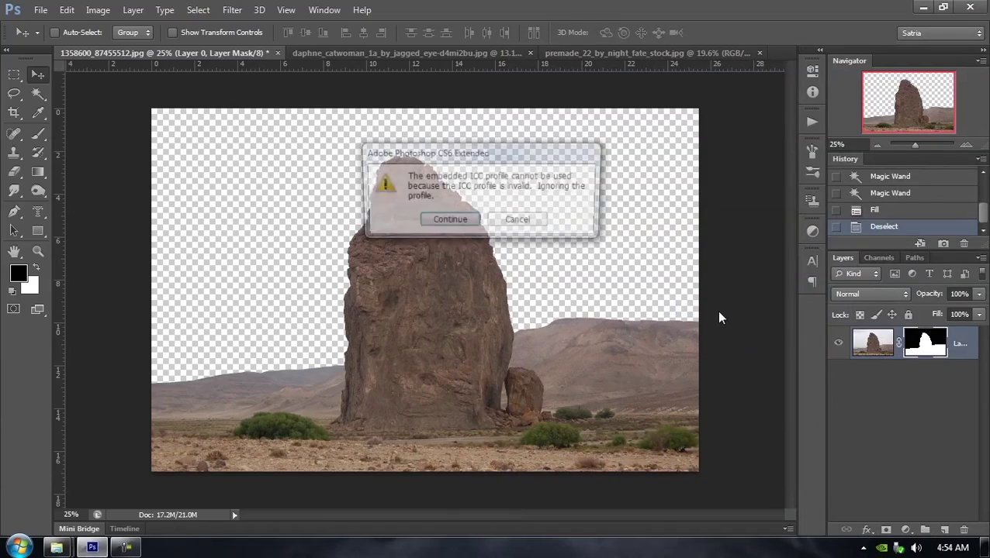
left_click(469, 223)
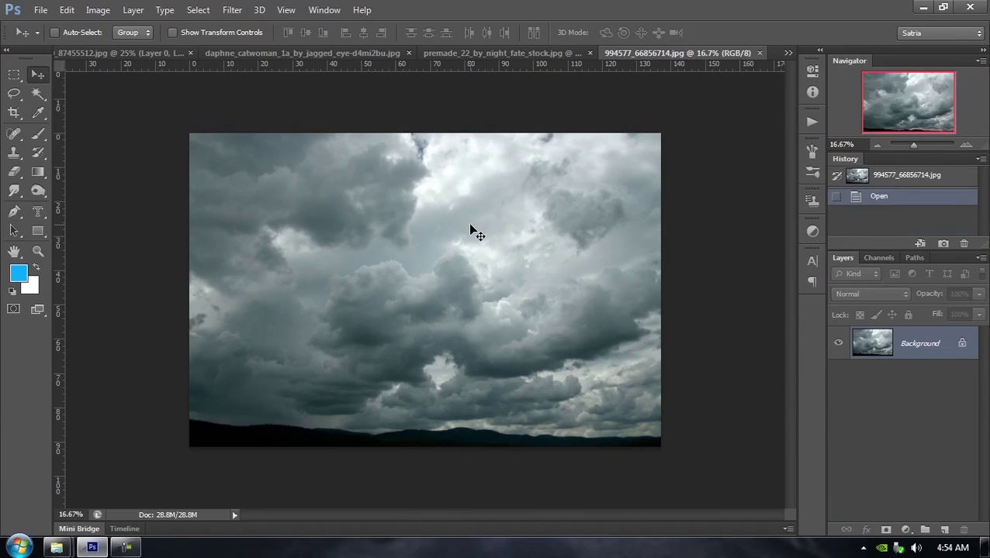
Step: Copy the entire cloudy sky image, close its document, and paste it into the rock document as a new layer
key("ctrl+a")
key("ctrl+w")
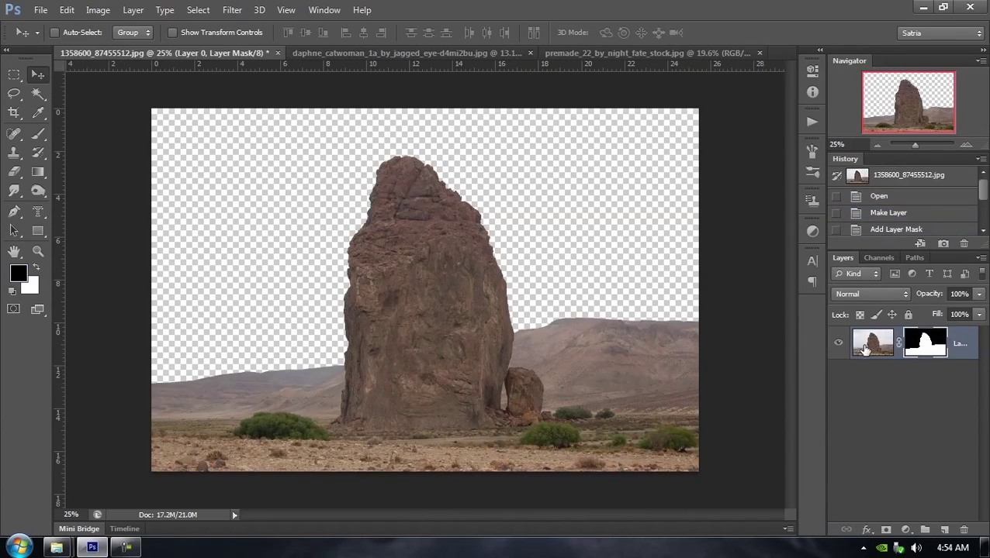
key("ctrl+v")
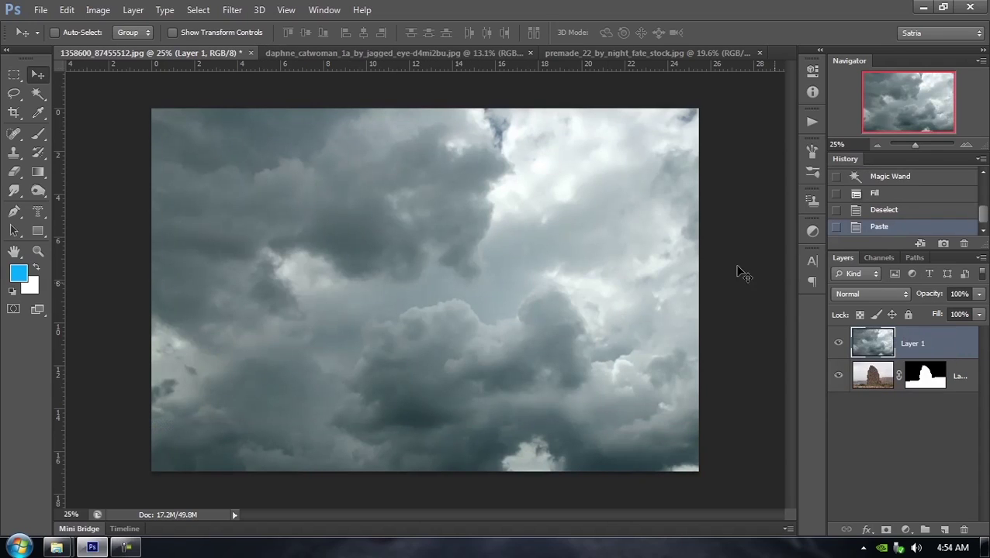
Step: Scale the pasted sky layer with Free Transform to about 77.2% so it fits the canvas
key("ctrl+t")
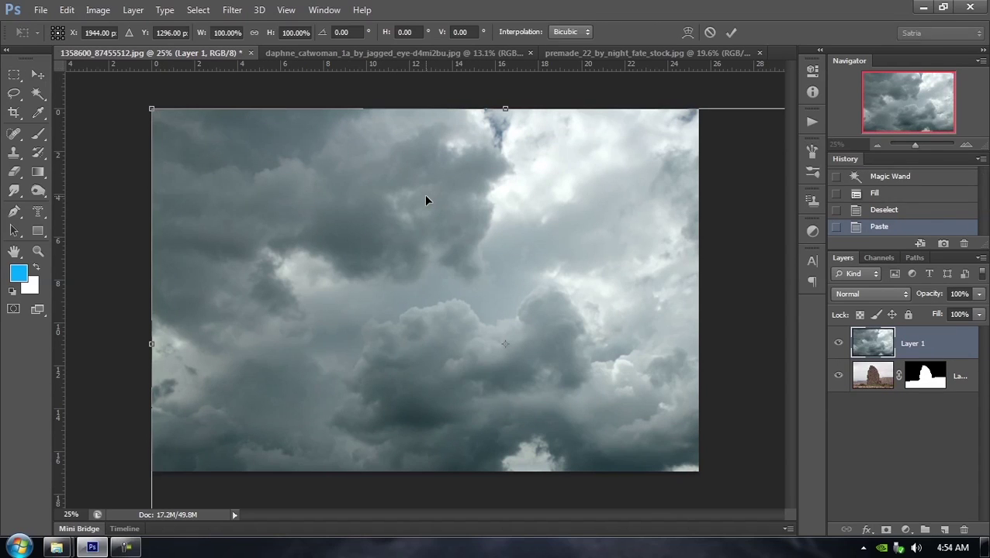
key("ctrl+0")
scroll(425, 198, "down", 3)
scroll(431, 247, "up", 2)
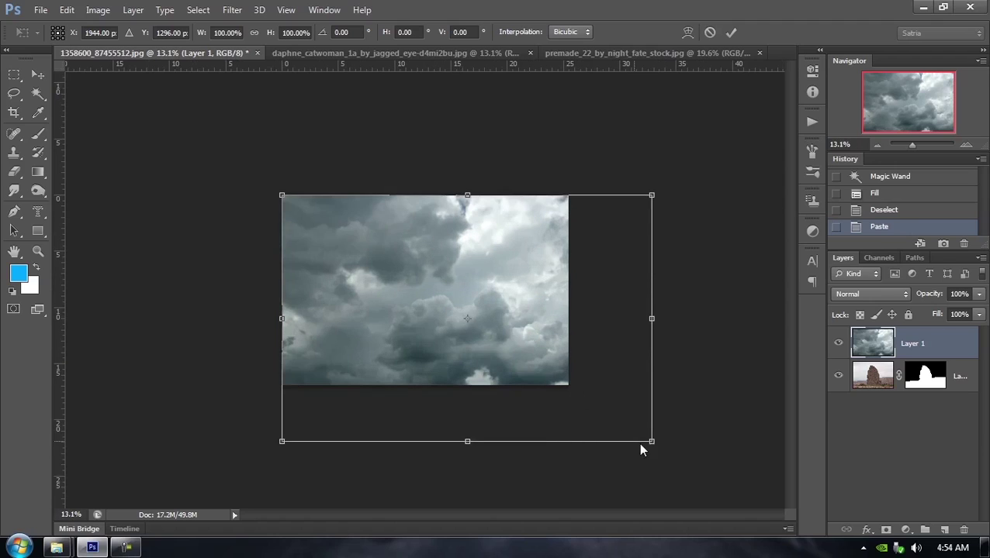
left_click_drag(650, 442, 572, 376)
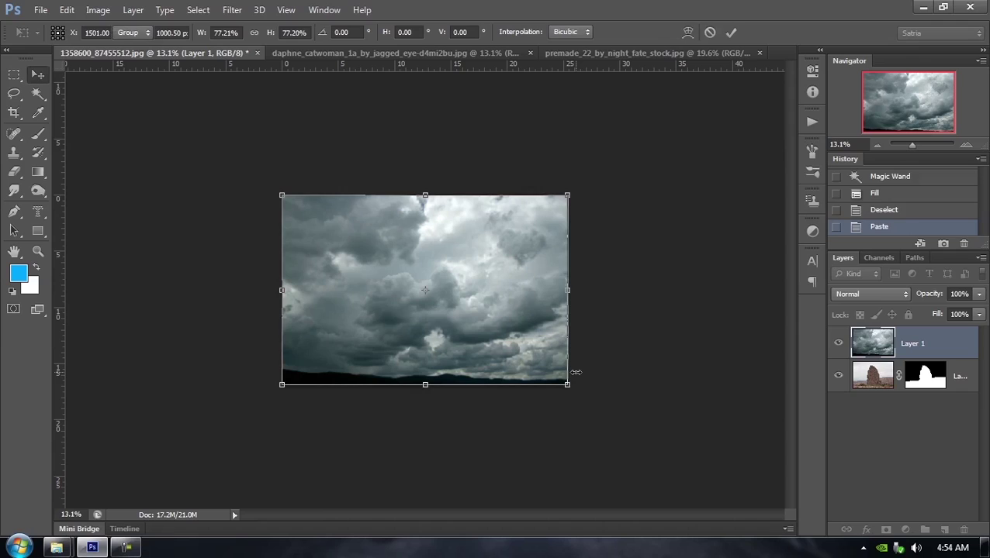
key("Return")
Step: Place the sky layer beneath the rock layer and position it so the clouds fill the area hidden by the mask
left_click_drag(944, 350, 925, 378)
left_click_drag(503, 310, 508, 216)
key("ctrl+plus")
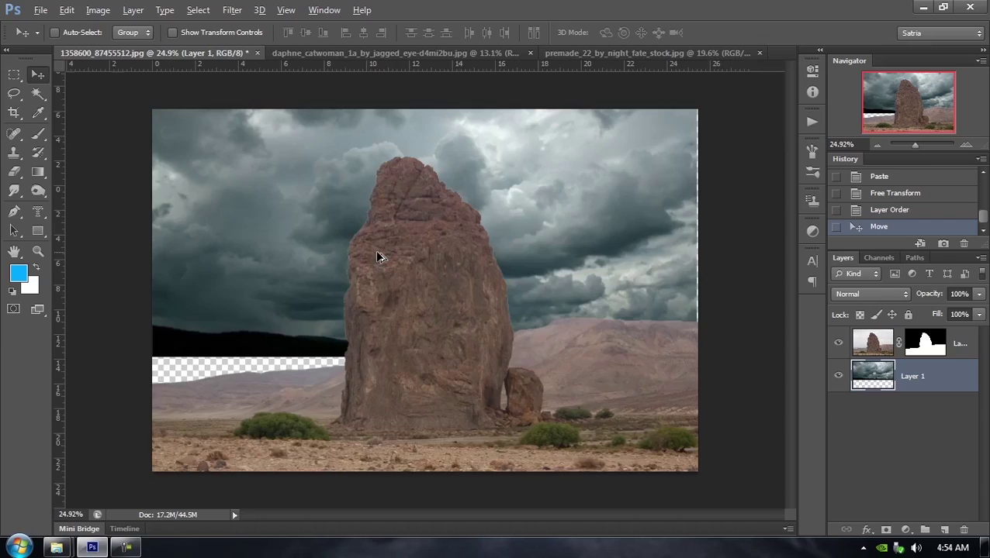
key("ctrl+0")
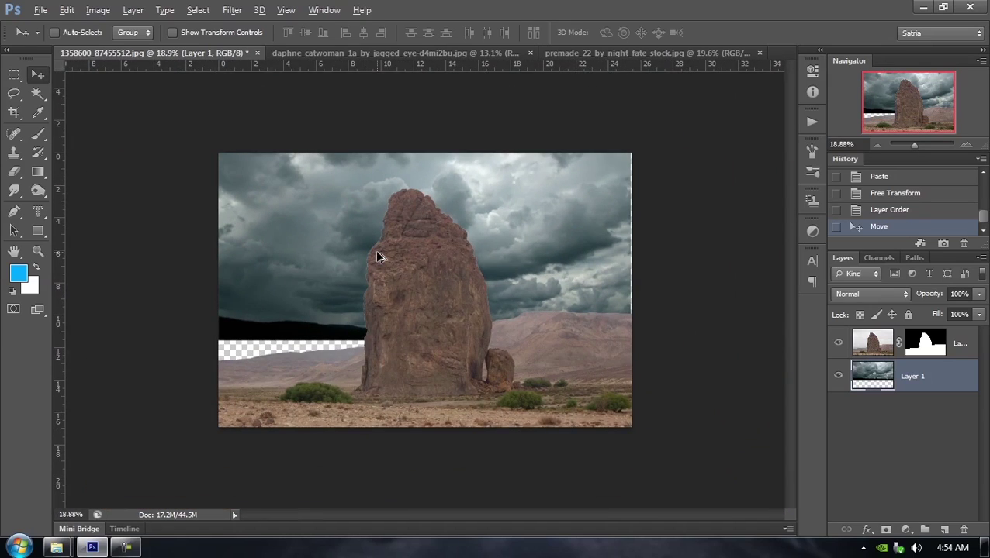
left_click_drag(271, 287, 267, 326)
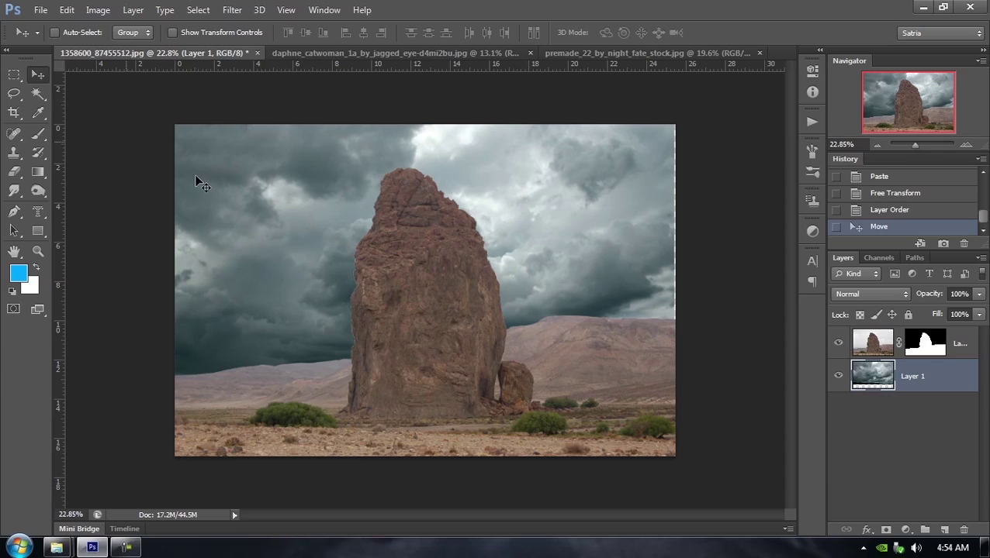
Step: With the rock layer's mask disabled, try erasing the sky layer using the Eraser at size 5000, and undo the erasing
left_click(923, 344, "shift")
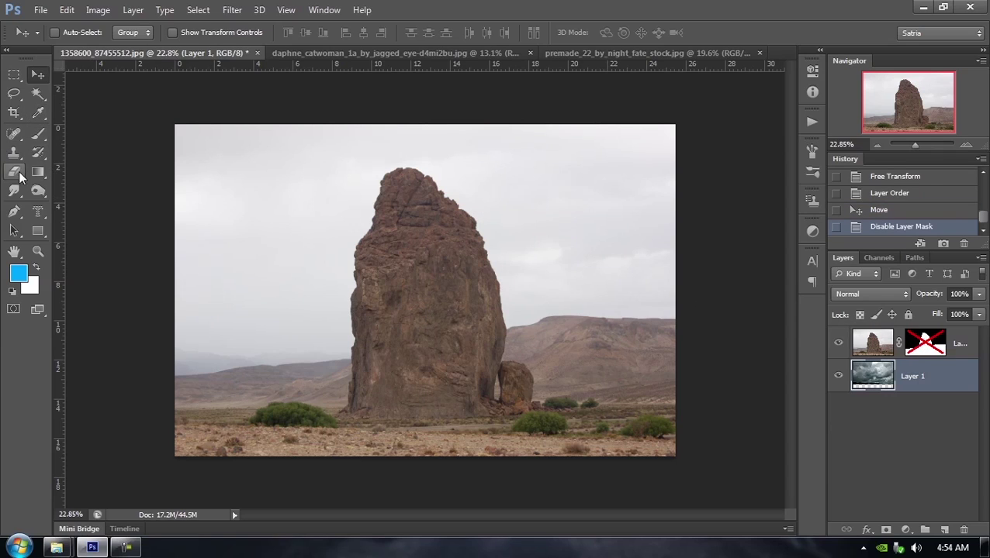
key("e")
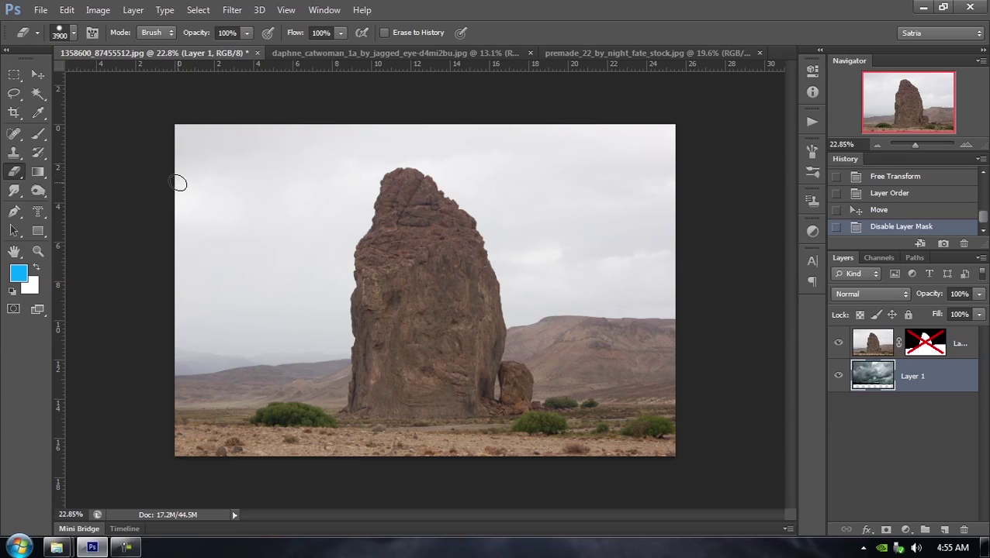
key("bracketright")
key("bracketright")
key("bracketright")
left_click(205, 186)
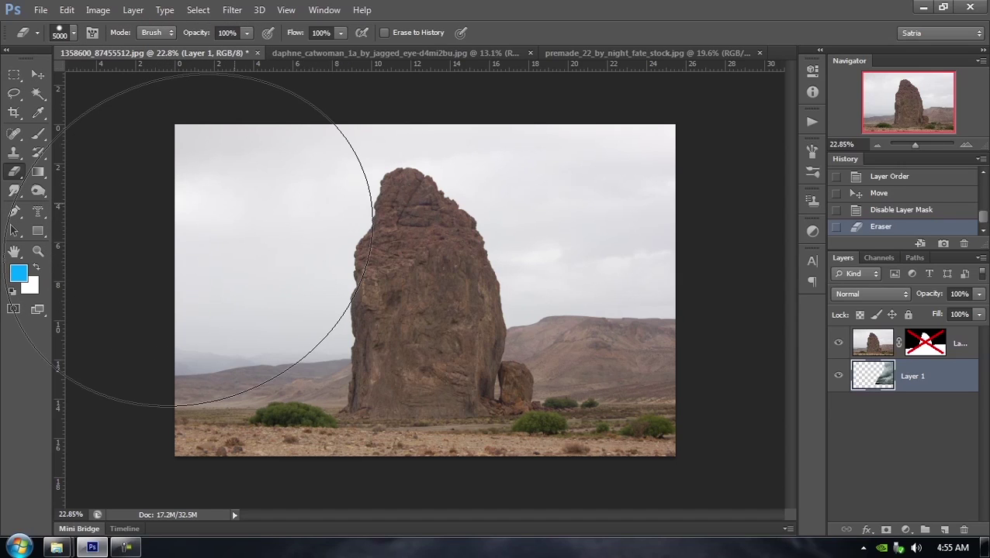
left_click(188, 240)
key("bracketleft")
key("bracketleft")
key("bracketleft")
key("bracketleft")
key("bracketleft")
key("bracketleft")
key("bracketleft")
key("bracketleft")
key("bracketleft")
key("bracketleft")
key("bracketleft")
key("bracketleft")
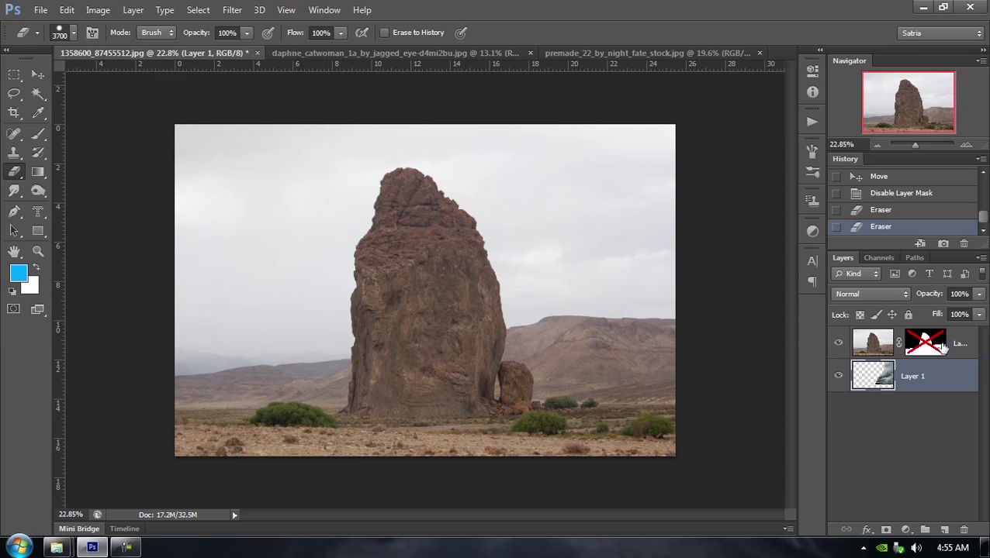
left_click(900, 195)
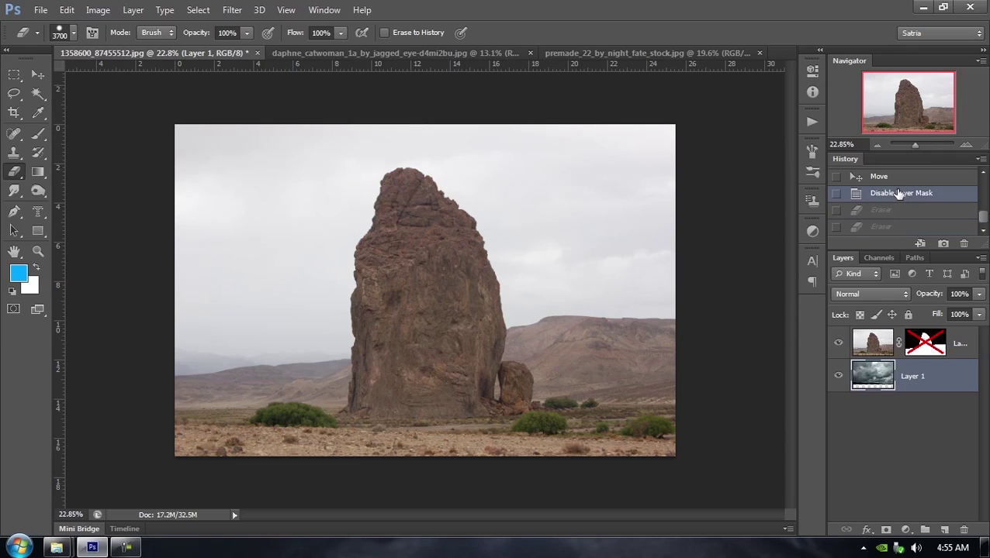
Step: Enable the rock layer's mask, and toggle it off and on to compare the original sky with the clouds
left_click(931, 345, "shift")
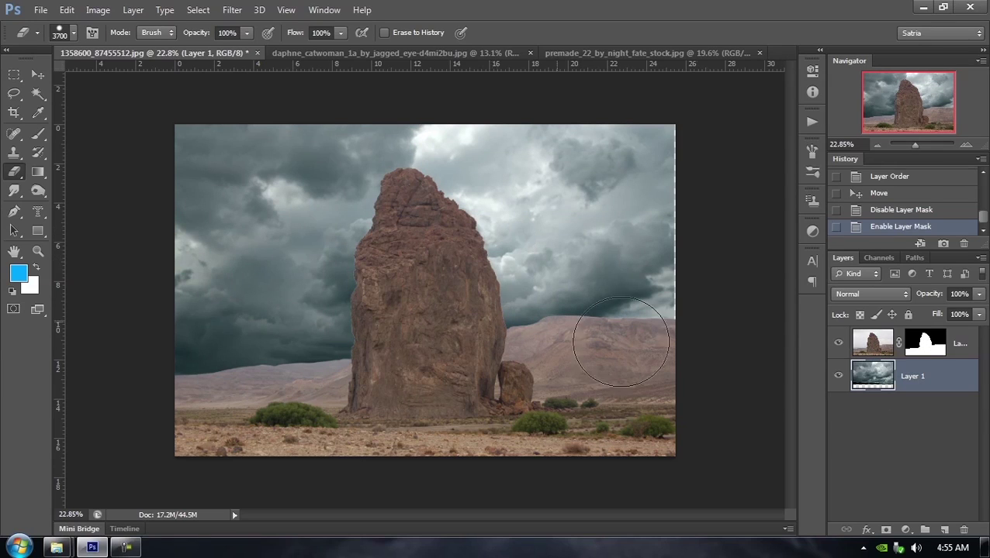
right_click(915, 344)
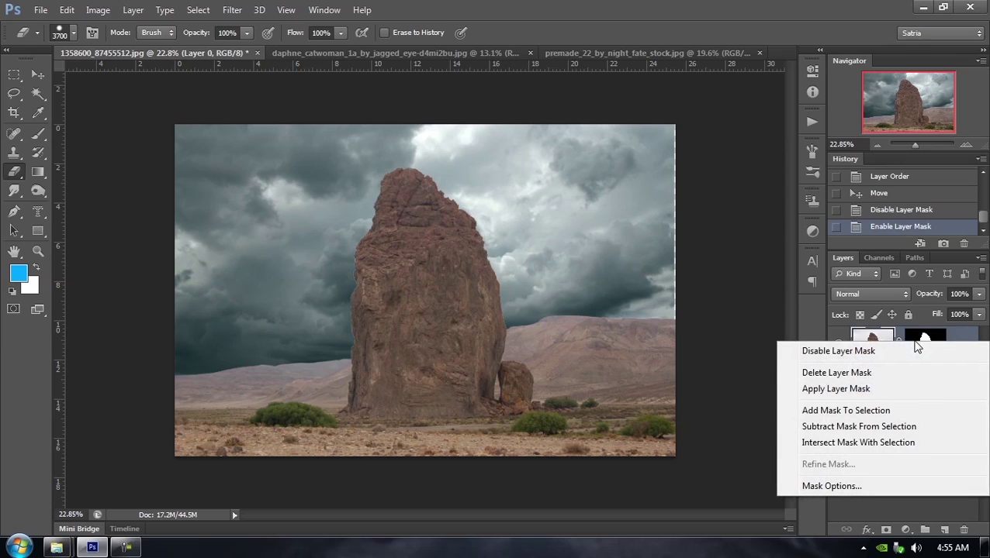
left_click(821, 354)
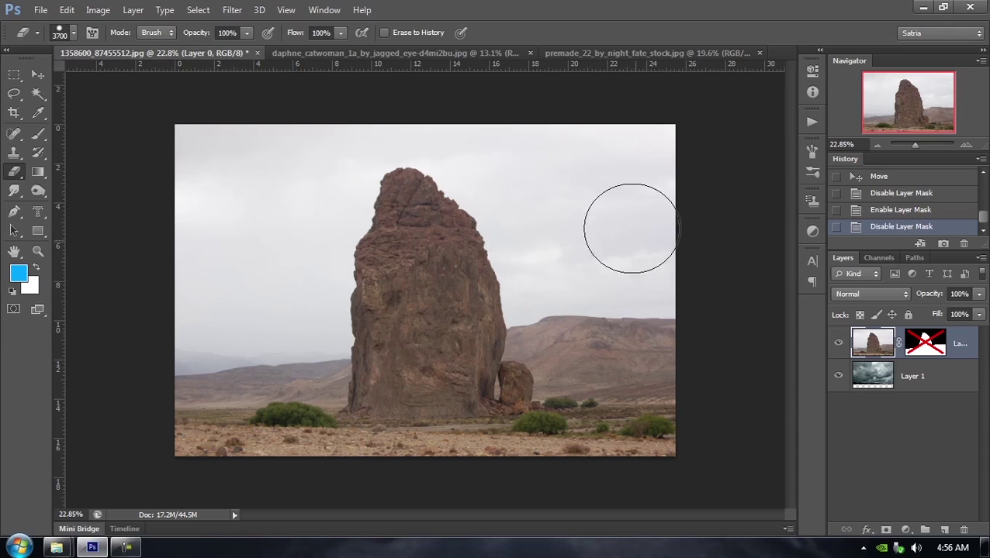
left_click(925, 348, "shift")
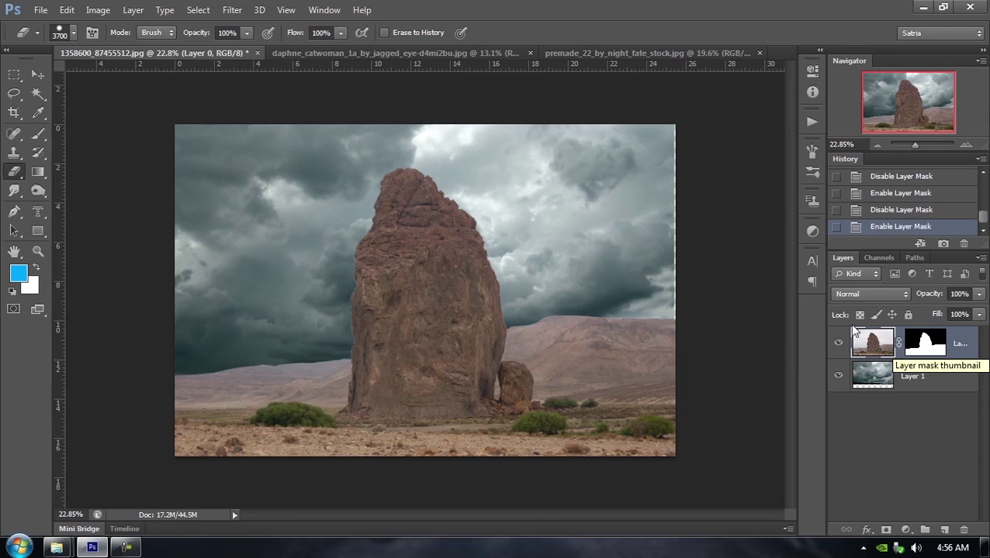
Step: Unlink the rock layer's mask and shift it slightly on its own, and undo the move and relink the mask
left_click(918, 349)
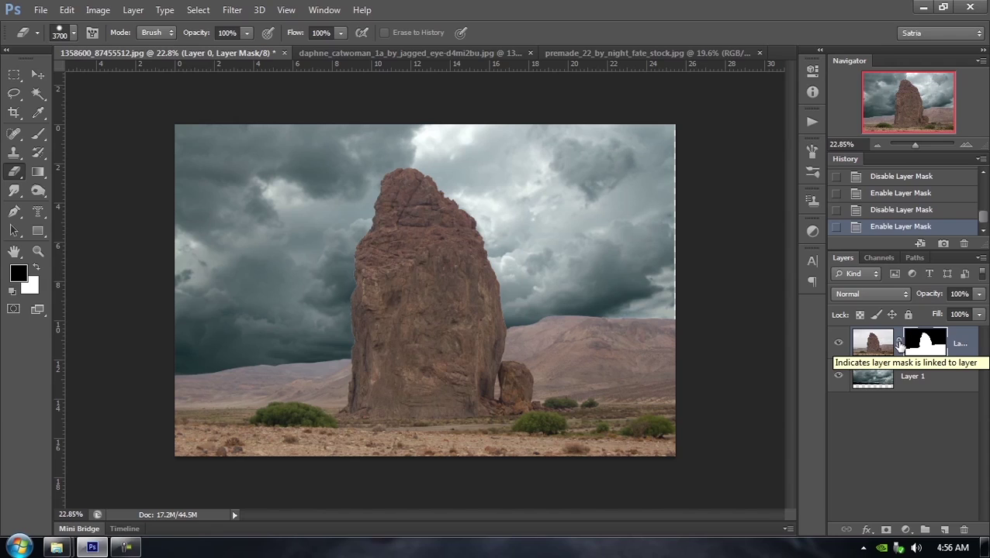
left_click(898, 344)
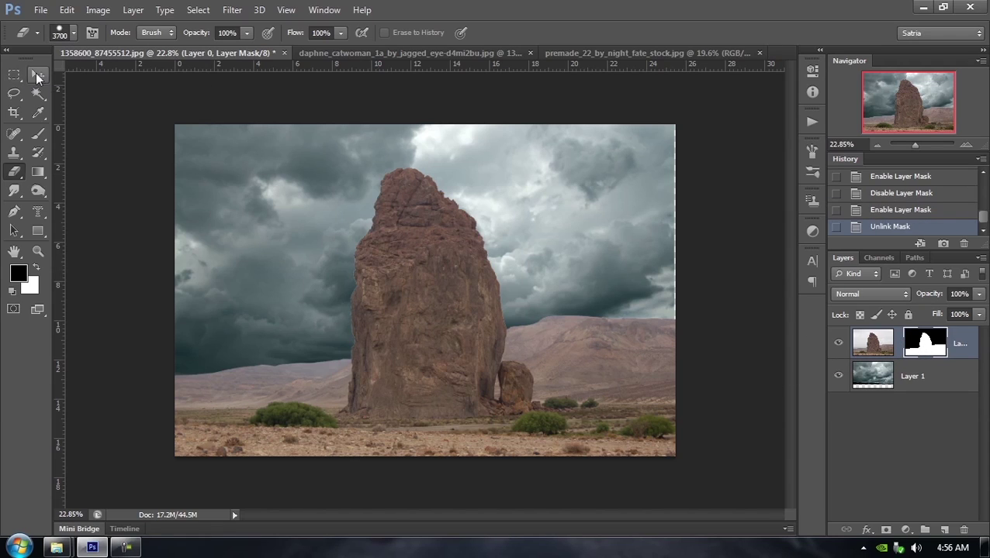
left_click(37, 73)
left_click_drag(428, 389, 459, 379)
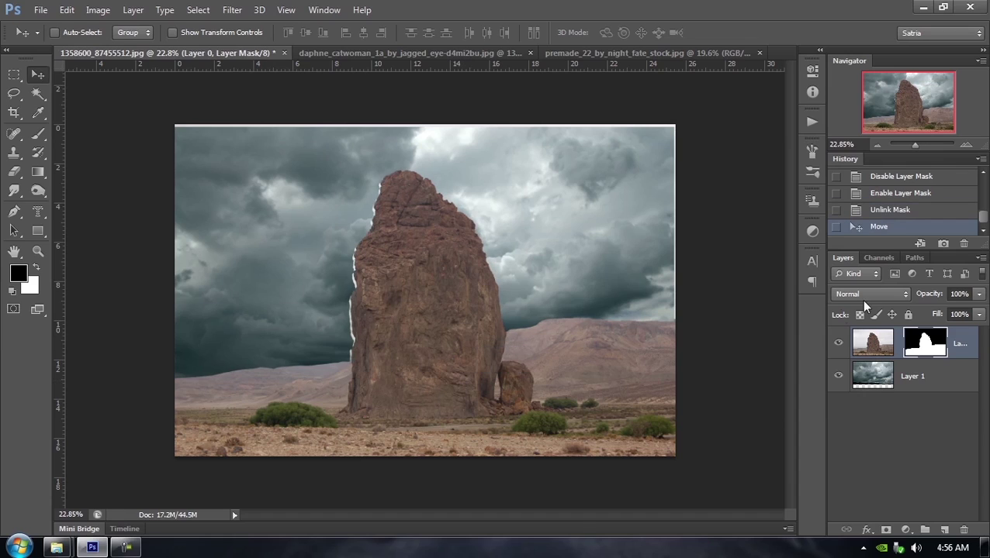
left_click(886, 210)
left_click(899, 343)
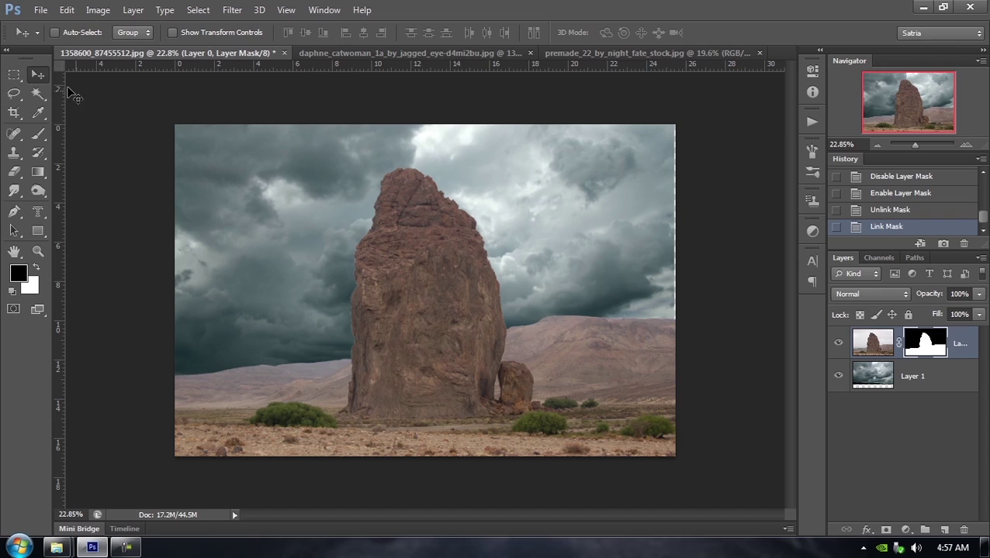
Step: Activate the Brush tool for painting on the rock layer's mask
left_click(37, 93)
left_click(39, 135)
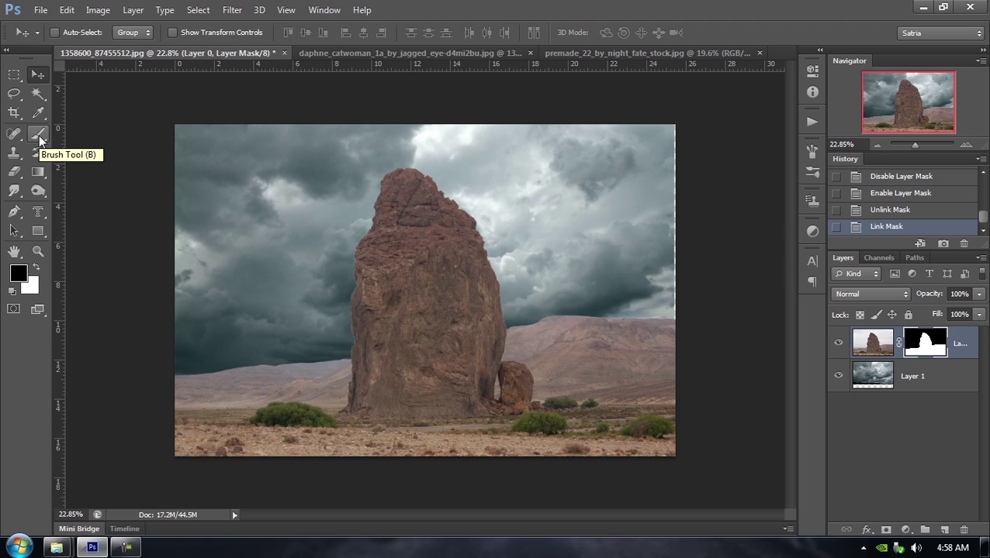
left_click(40, 136)
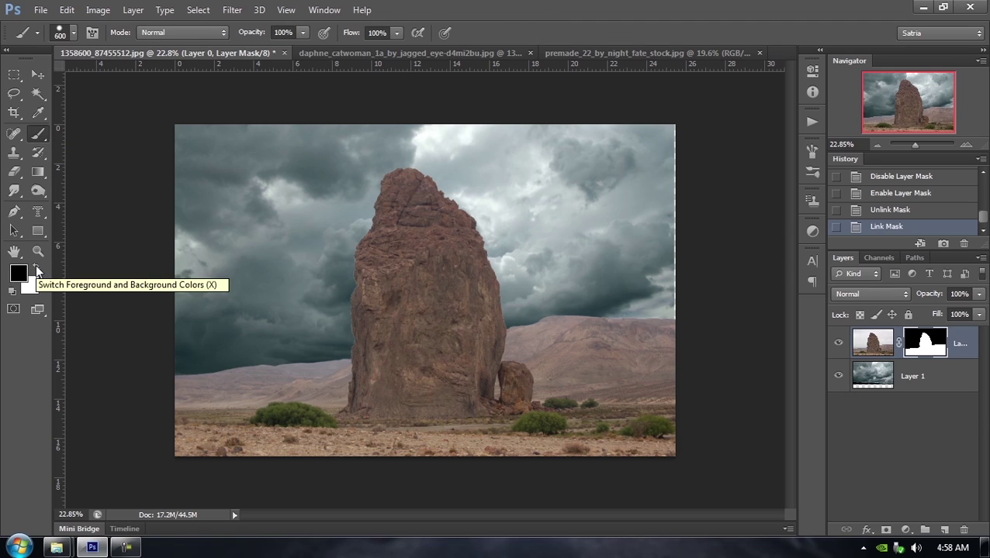
Step: Try painting white on the rock layer's mask to bring back the original sky, and undo the strokes
left_click(37, 269)
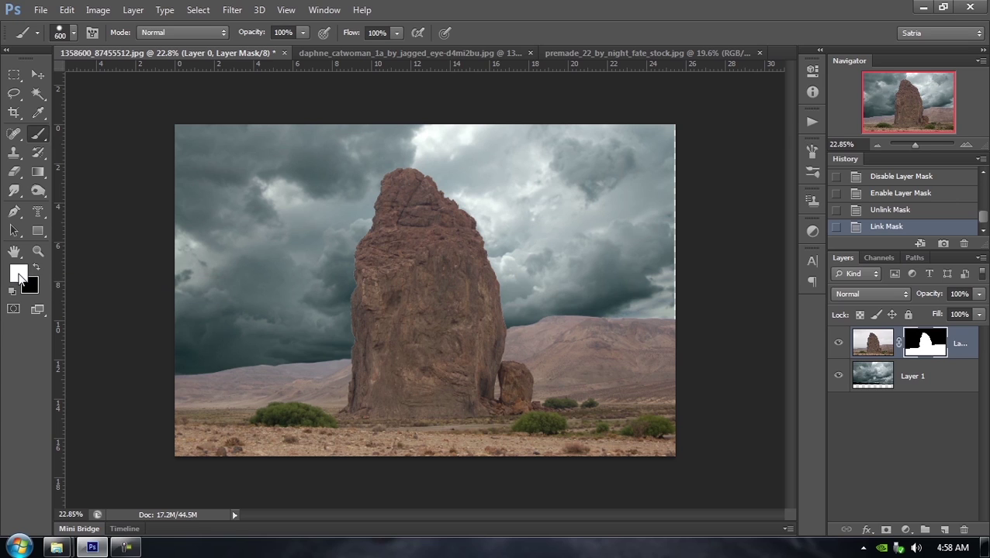
mouse_move(656, 164)
left_mouse_down()
mouse_move(619, 233)
mouse_move(639, 283)
mouse_move(680, 260)
mouse_move(668, 199)
mouse_move(598, 151)
mouse_move(538, 207)
mouse_move(546, 304)
mouse_move(591, 293)
mouse_move(585, 177)
mouse_move(563, 155)
mouse_move(529, 160)
mouse_move(489, 202)
mouse_move(489, 227)
mouse_move(494, 138)
mouse_move(489, 185)
mouse_move(502, 170)
mouse_move(491, 147)
mouse_move(411, 149)
mouse_move(148, 196)
mouse_move(70, 194)
mouse_move(258, 138)
mouse_move(102, 149)
mouse_move(476, 227)
mouse_move(139, 246)
mouse_move(198, 280)
mouse_move(154, 309)
mouse_move(310, 359)
mouse_move(159, 349)
left_mouse_up()
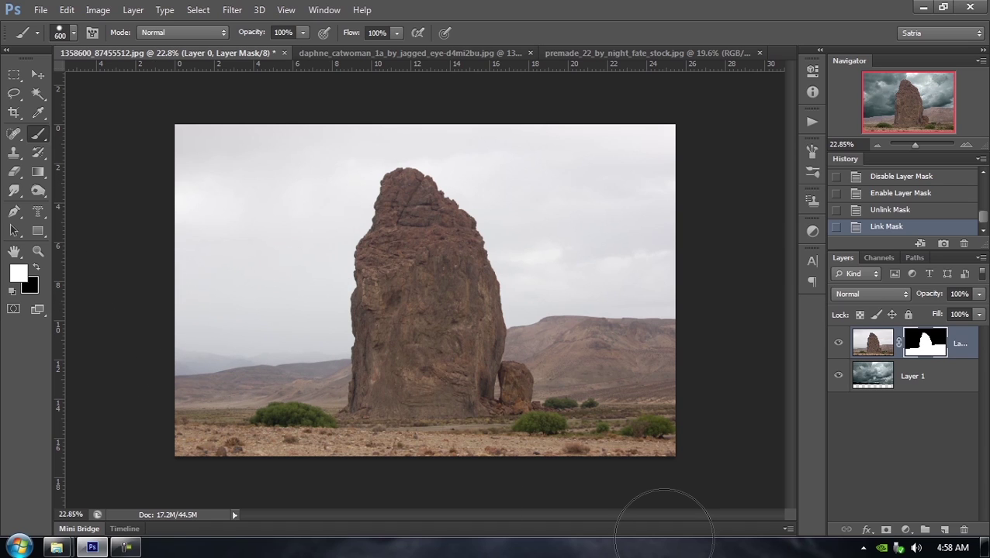
left_click_drag(663, 528, 665, 546)
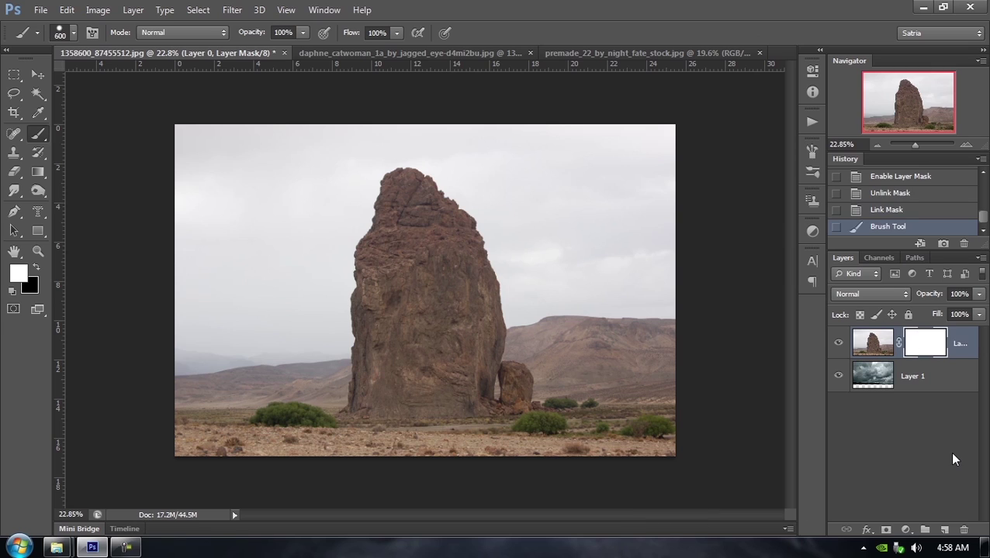
key("ctrl+z")
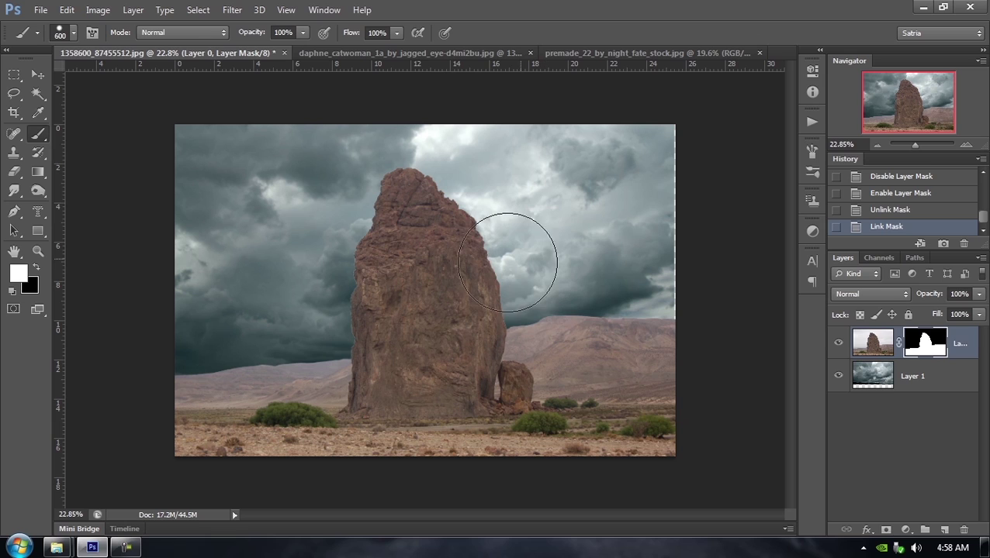
mouse_move(627, 289)
left_mouse_down()
mouse_move(612, 219)
mouse_move(590, 250)
mouse_move(650, 166)
mouse_move(594, 159)
mouse_move(680, 203)
mouse_move(684, 166)
mouse_move(566, 202)
mouse_move(588, 264)
mouse_move(571, 261)
mouse_move(566, 301)
mouse_move(545, 290)
left_mouse_up()
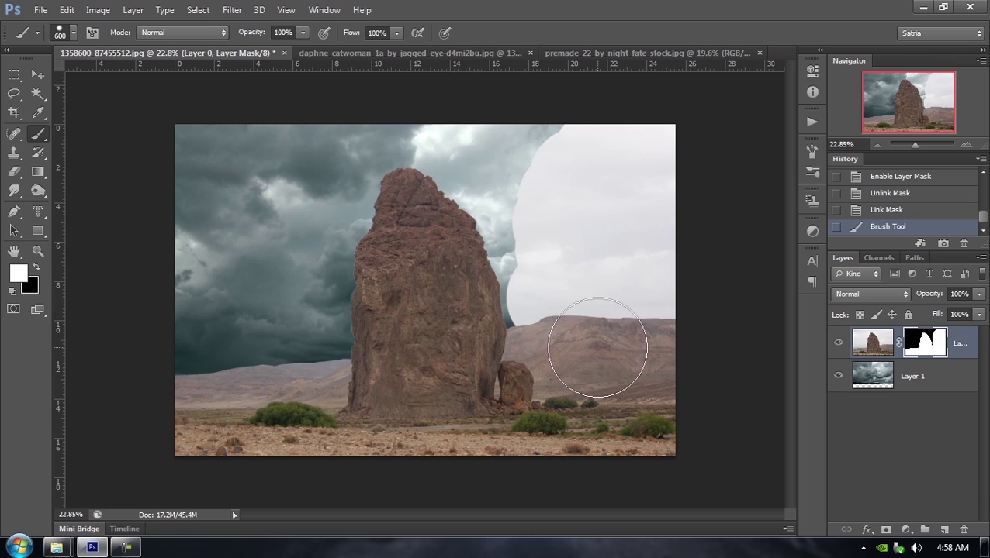
key("ctrl+z")
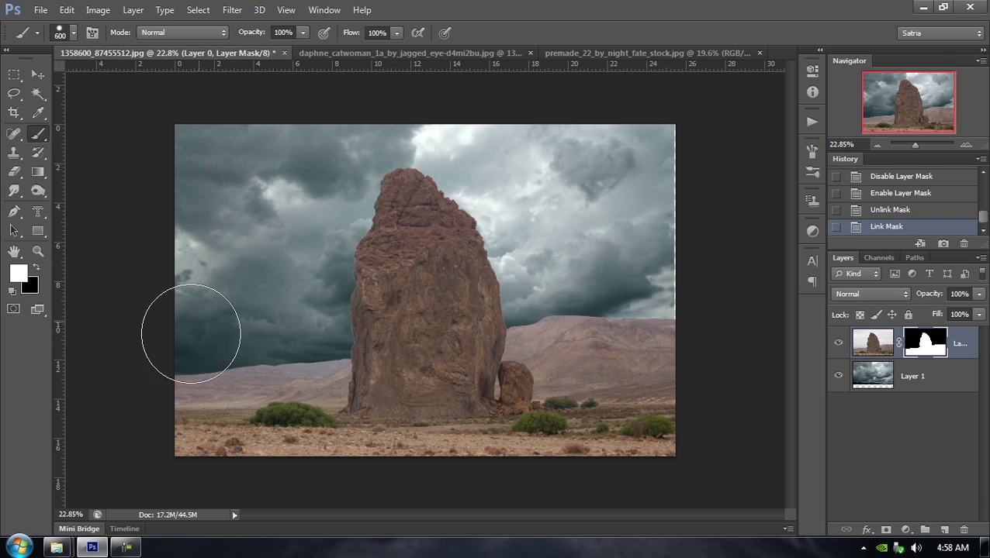
Step: Try painting black on the rock layer's mask over the hills and ground beside the rock, and undo it
left_click(36, 268)
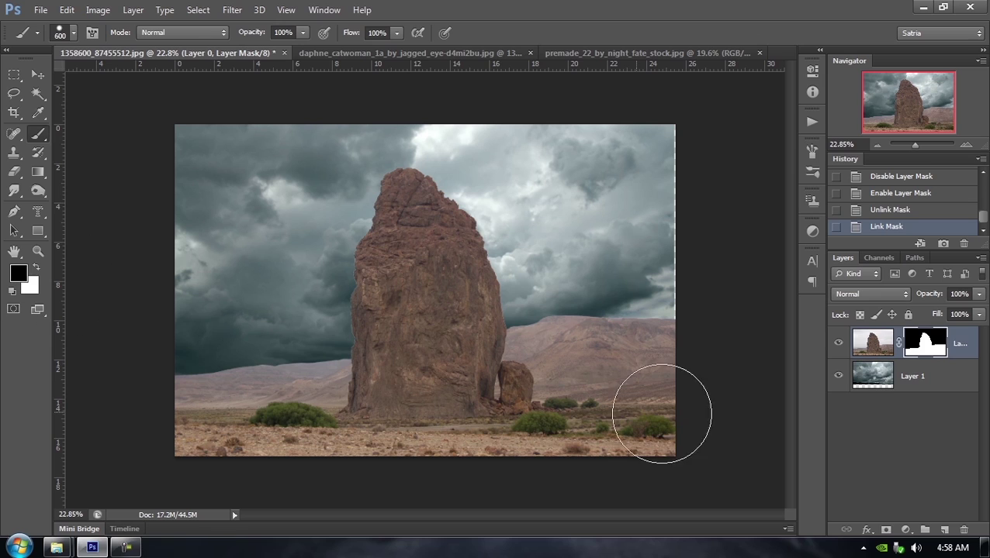
left_click(660, 404)
mouse_move(661, 404)
left_mouse_down()
mouse_move(578, 435)
mouse_move(696, 401)
mouse_move(673, 345)
mouse_move(556, 368)
mouse_move(526, 415)
left_mouse_up()
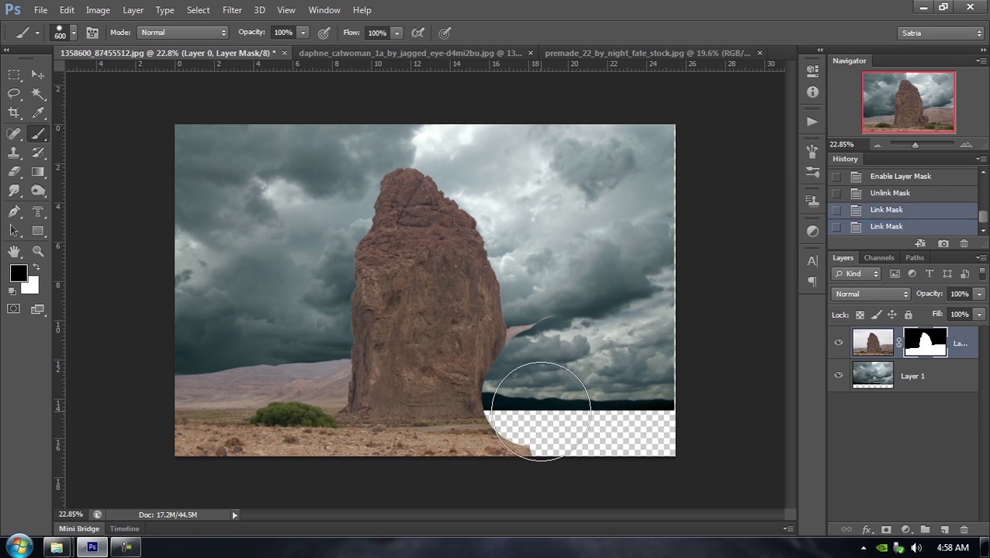
key("ctrl+z")
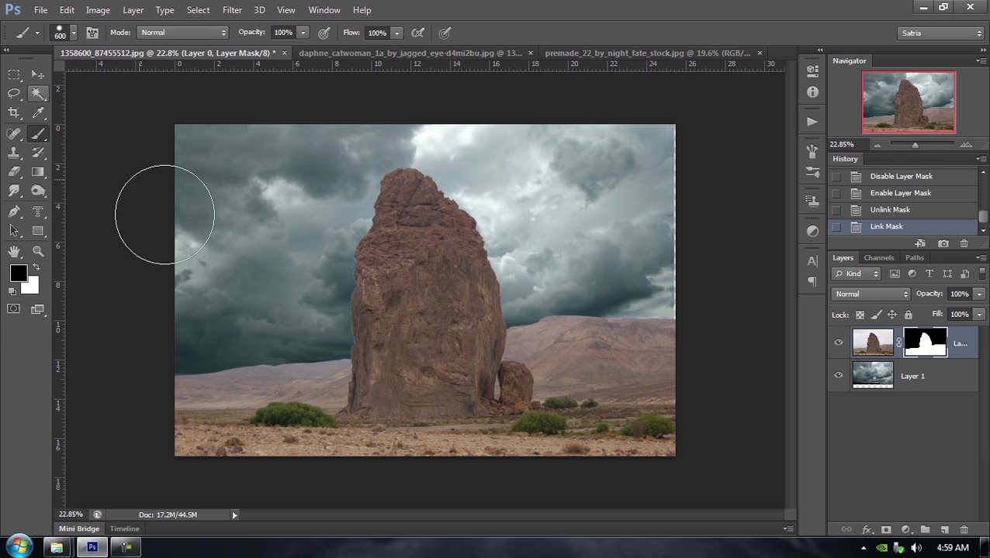
Step: In premade_22_by_night_fate_stock.jpg, convert the locked background into a regular layer and add a layer mask to it
left_click(620, 55)
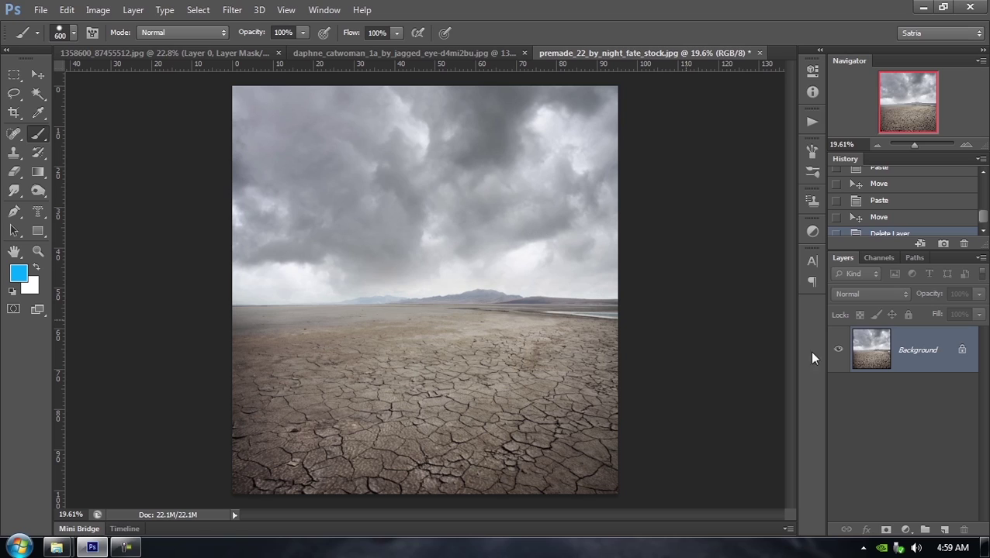
left_click_drag(960, 352, 969, 532)
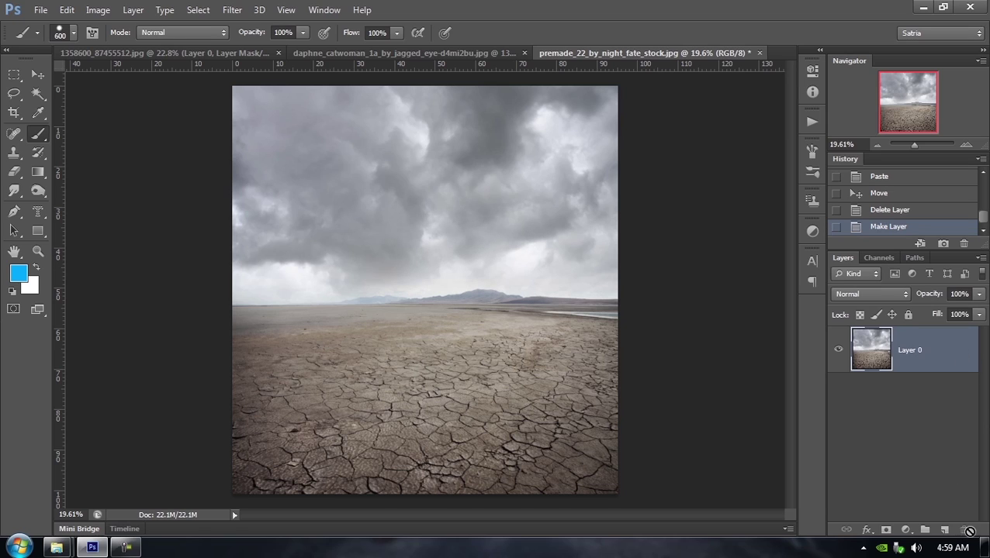
left_click(886, 530)
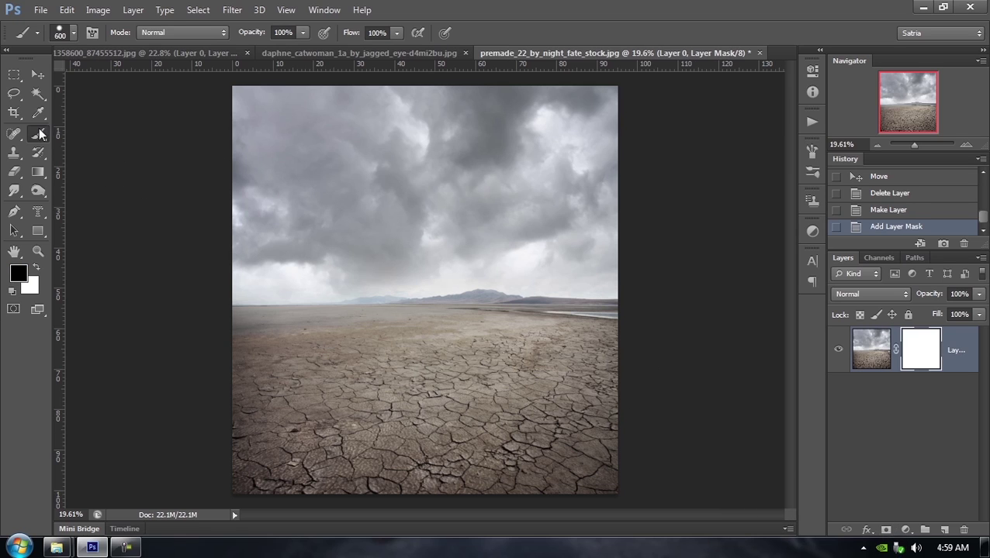
Step: Paint black over the sky on the layer mask with a 600 px brush, setting its hardness to 0% for a soft edge
mouse_move(252, 128)
left_mouse_down()
mouse_move(610, 117)
mouse_move(179, 126)
mouse_move(402, 127)
left_mouse_up()
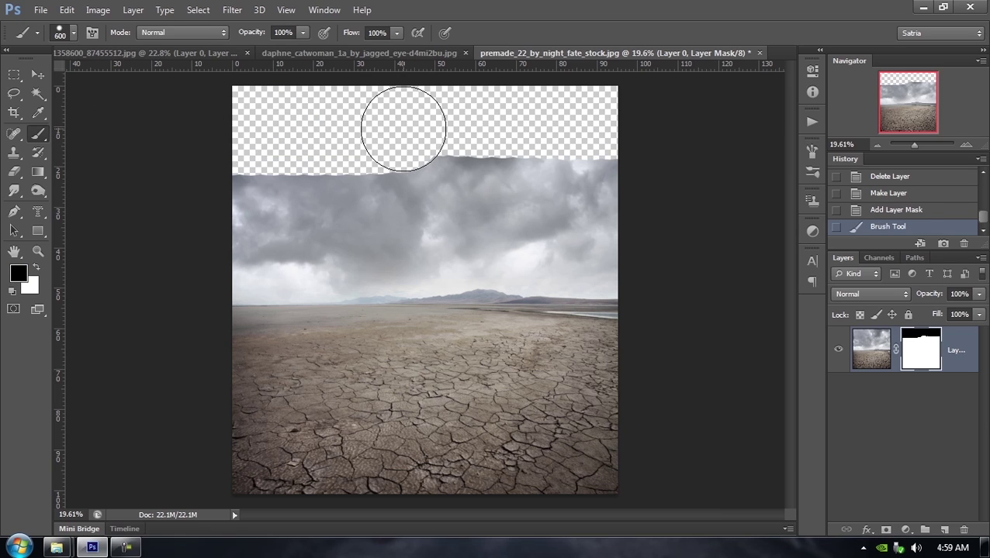
right_click(403, 128)
left_click_drag(467, 195, 355, 184)
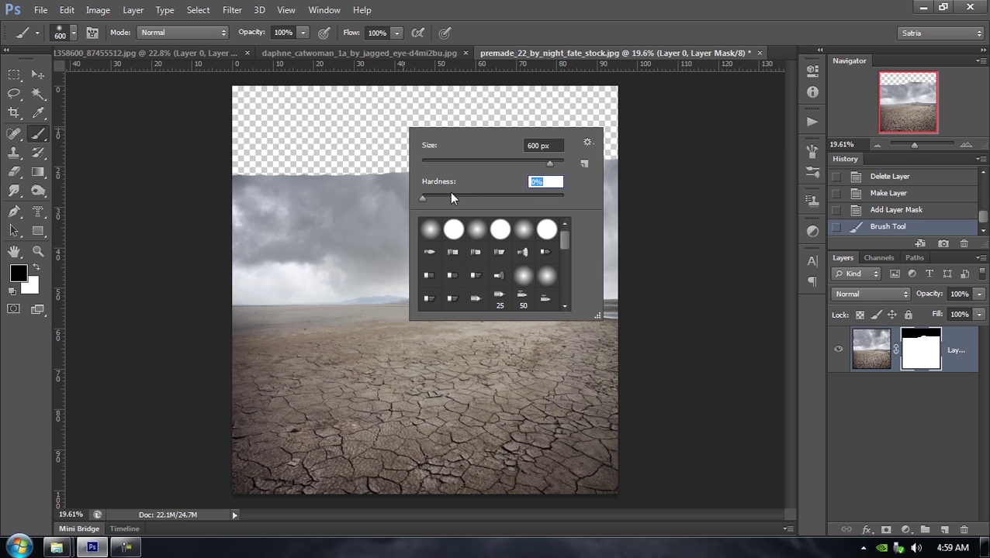
double_click(678, 7)
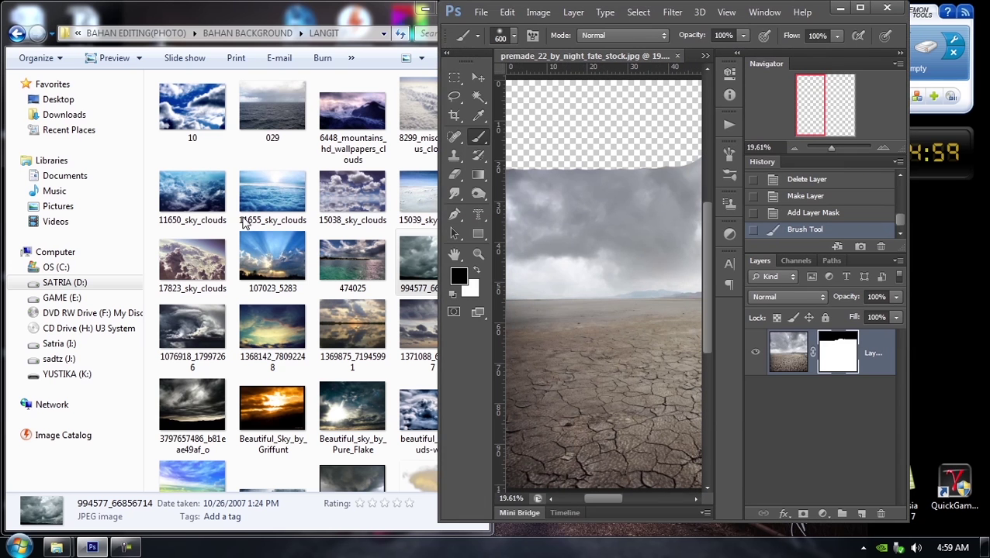
left_click(858, 8)
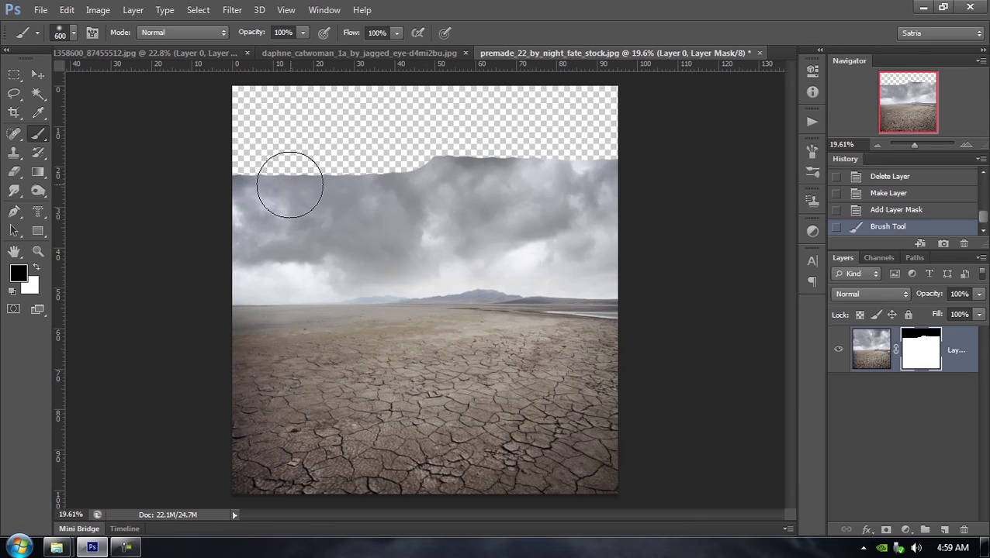
mouse_move(524, 181)
left_mouse_down()
mouse_move(453, 161)
mouse_move(456, 176)
mouse_move(532, 181)
mouse_move(662, 218)
mouse_move(538, 244)
mouse_move(623, 292)
mouse_move(391, 267)
mouse_move(256, 275)
mouse_move(330, 271)
mouse_move(278, 280)
mouse_move(309, 219)
mouse_move(332, 239)
mouse_move(296, 294)
mouse_move(471, 312)
mouse_move(631, 301)
mouse_move(258, 287)
mouse_move(255, 305)
mouse_move(101, 475)
left_mouse_up()
Step: Open the sky image soft_storm_by_night_fate_stock-d1sikno from the LANGIT folder in Adobe Photoshop CS6
left_click(56, 550)
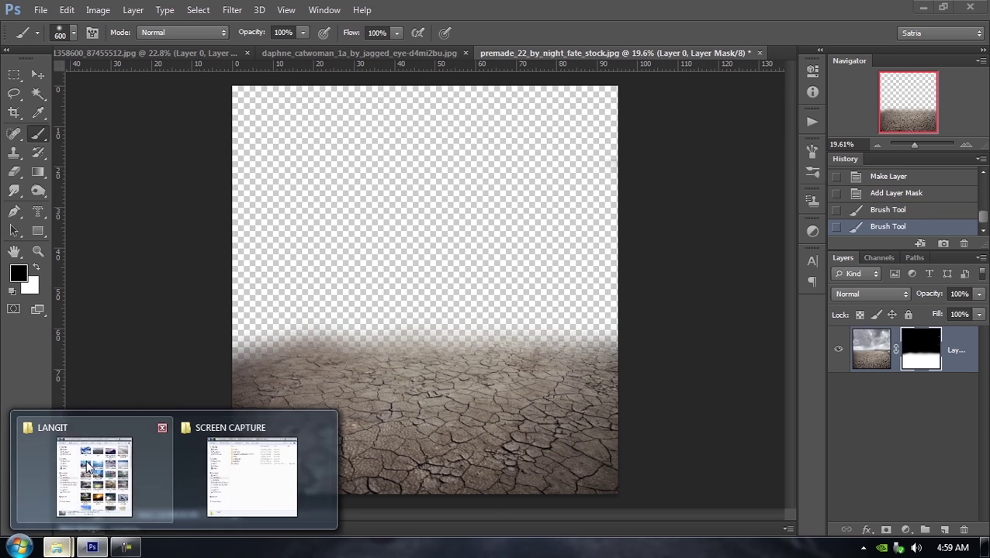
left_click(140, 487)
left_click(440, 331)
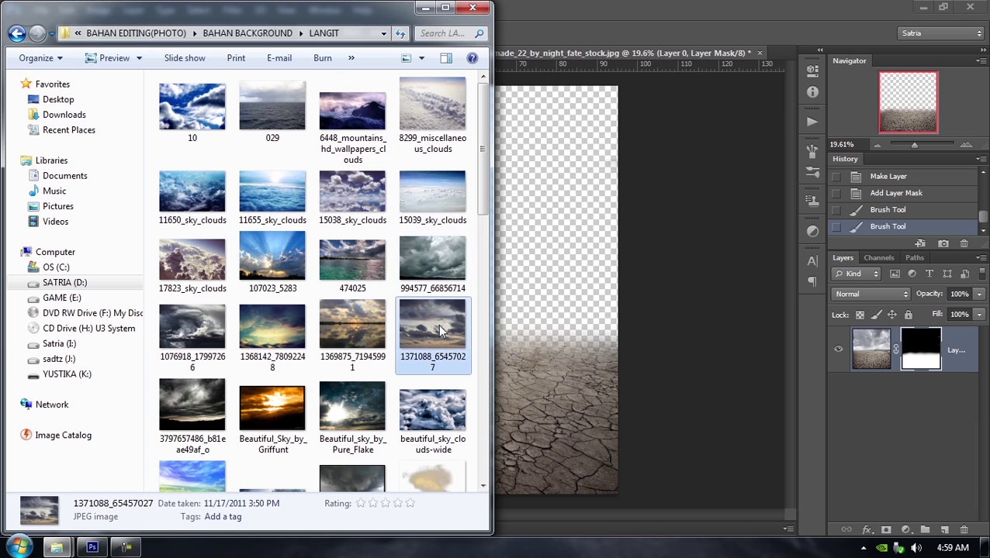
scroll(440, 314, "down", 5)
right_click(432, 426)
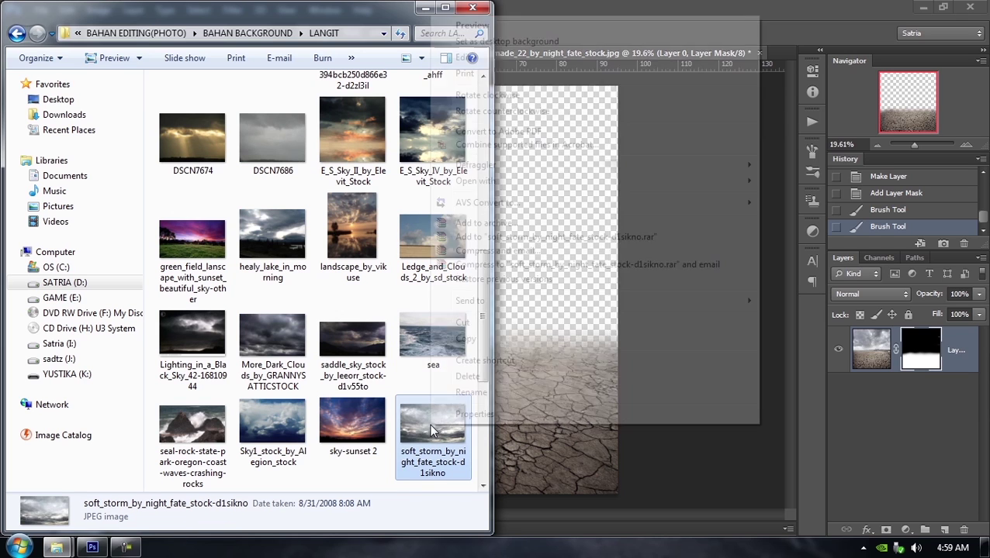
mouse_move(497, 183)
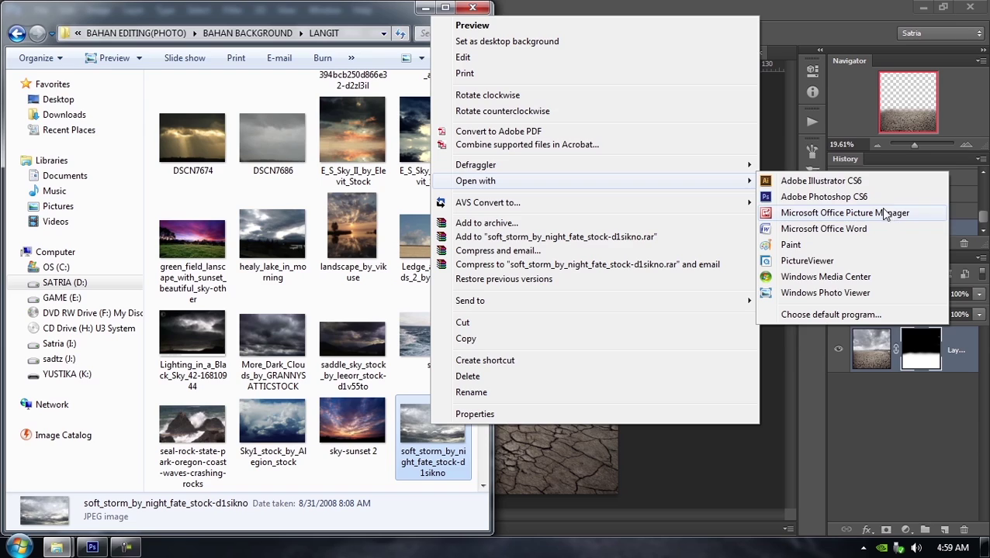
left_click(865, 196)
Step: Copy the whole stormy sky image, close it, and paste it into the cracked-ground document beneath the masked layer
key("ctrl+a")
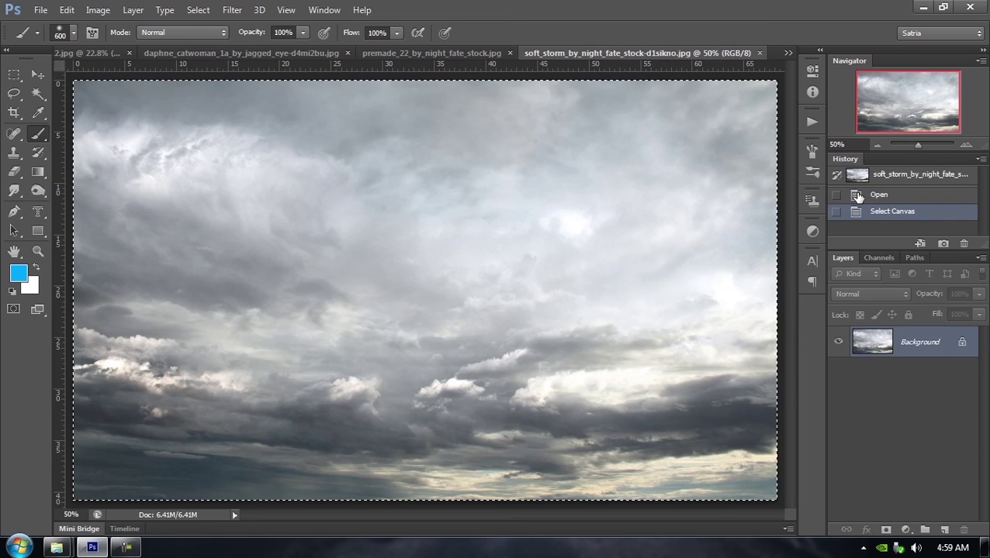
key("ctrl+c")
key("ctrl+w")
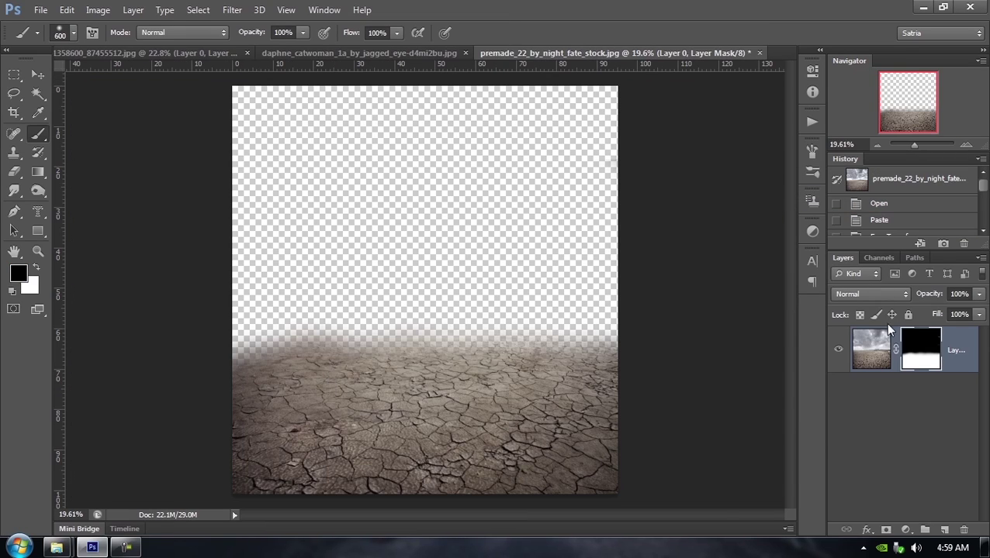
key("ctrl+v")
left_click_drag(913, 356, 915, 480)
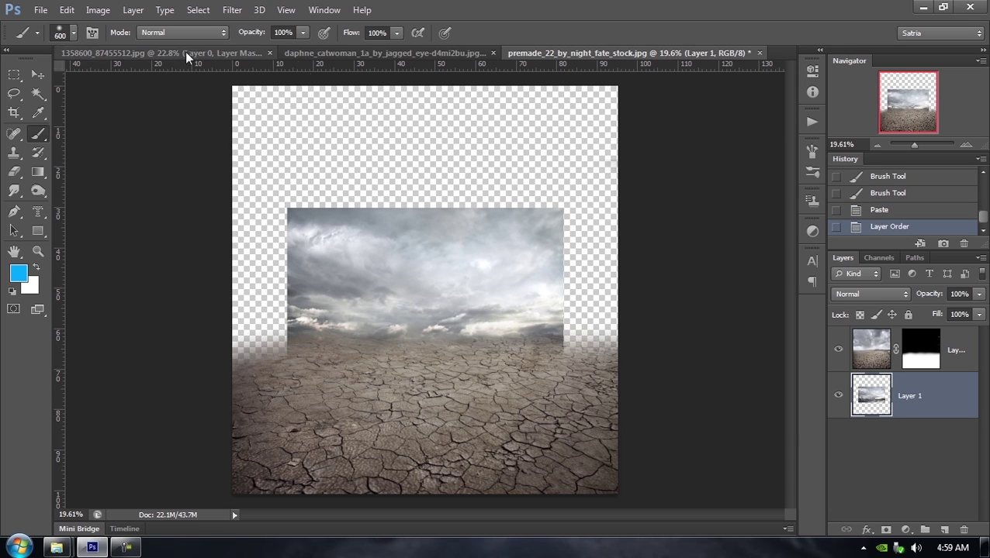
Step: Scale the pasted sky layer to about 178% with Free Transform and position it to fill the area above the ground
left_click(37, 78)
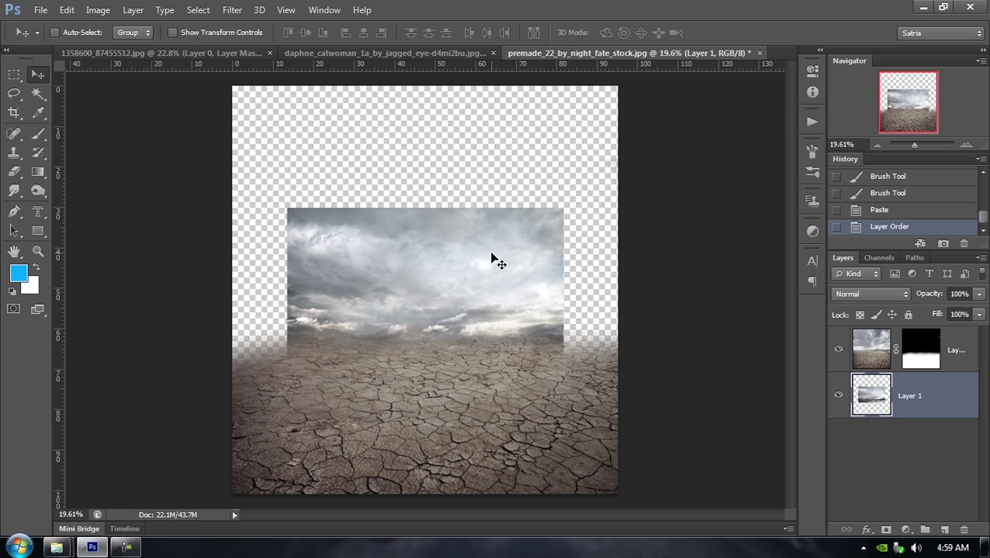
key("ctrl+t")
left_click_drag(562, 208, 777, 80)
left_click_drag(622, 185, 529, 187)
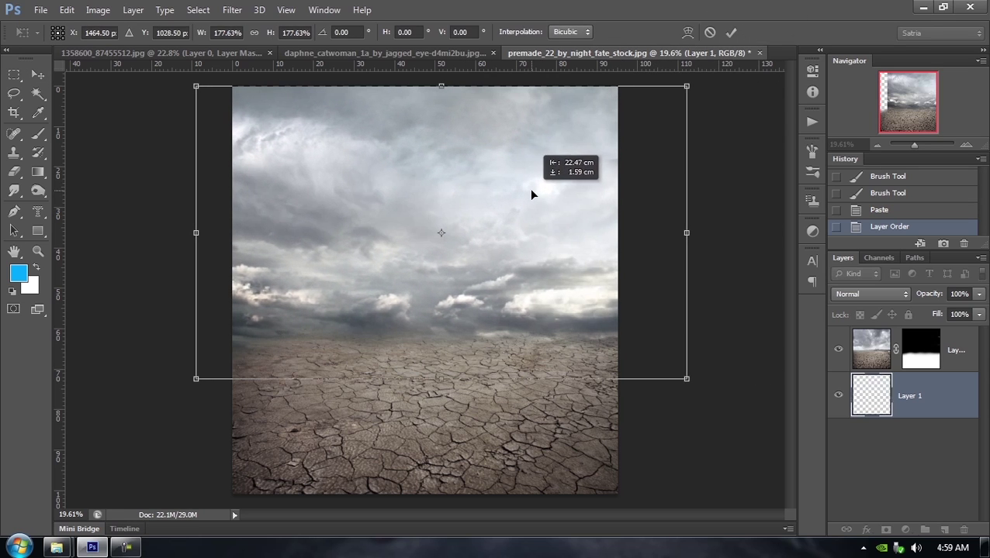
key("Return")
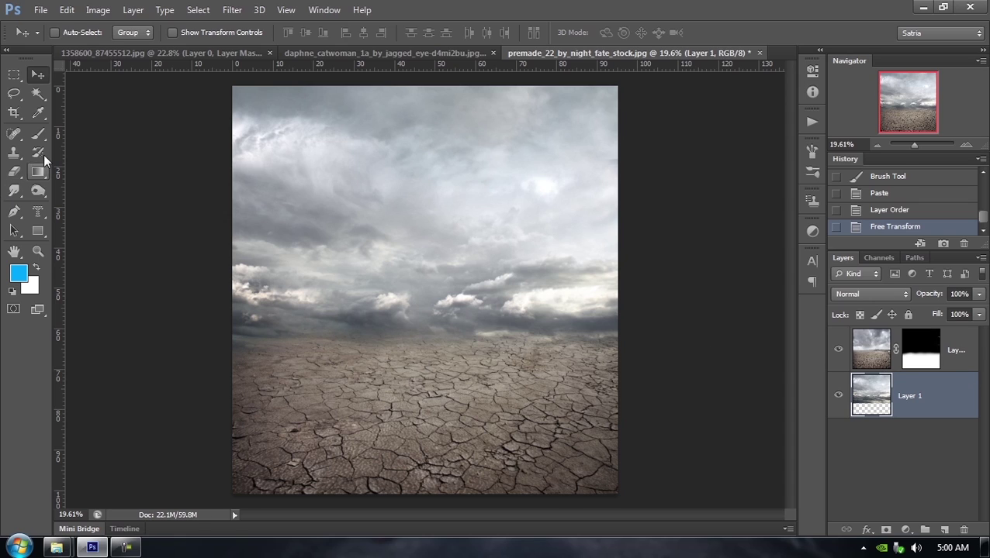
Step: Try painting white along the horizon directly on the sky layer with the Brush tool, and undo the stroke
left_click(38, 133)
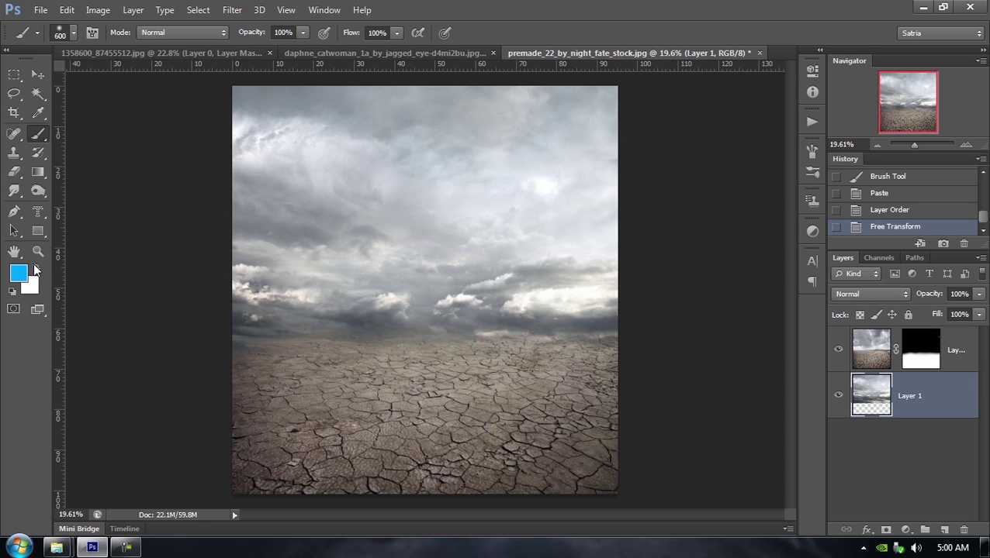
key("d")
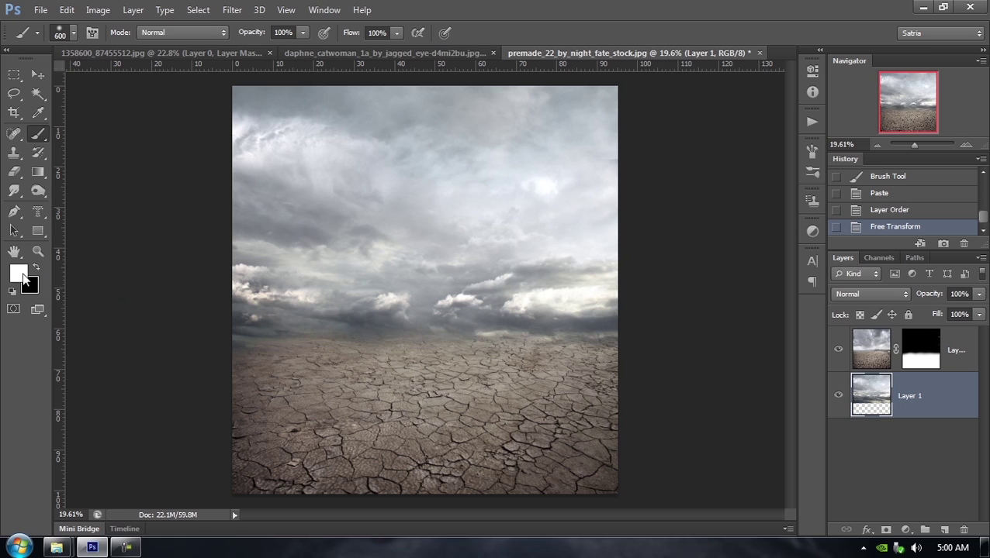
mouse_move(464, 363)
left_mouse_down()
mouse_move(385, 356)
mouse_move(528, 347)
mouse_move(388, 338)
left_mouse_up()
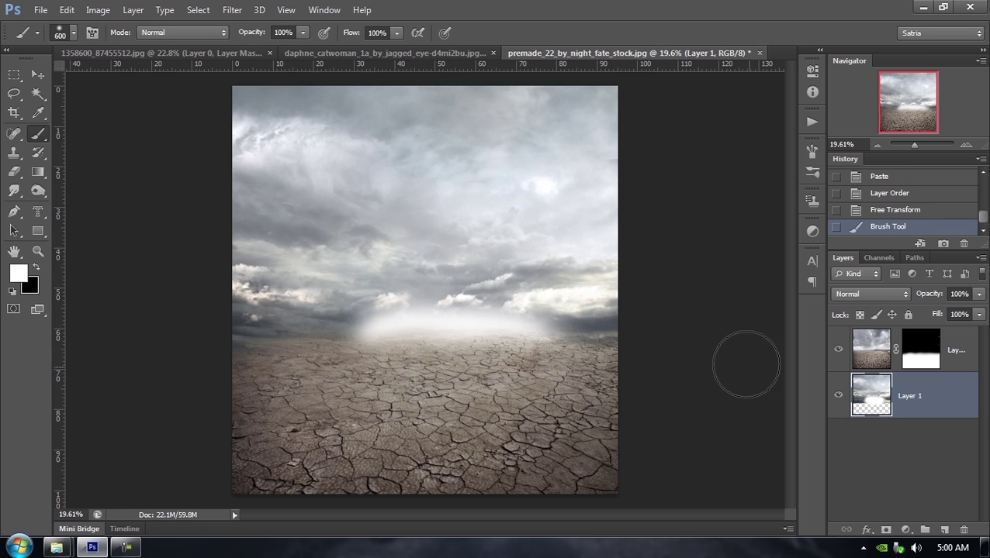
key("ctrl+z")
Step: Select the cracked-ground layer's mask and paint white along the horizon to restore the distant mountains
left_click(934, 355)
key("x")
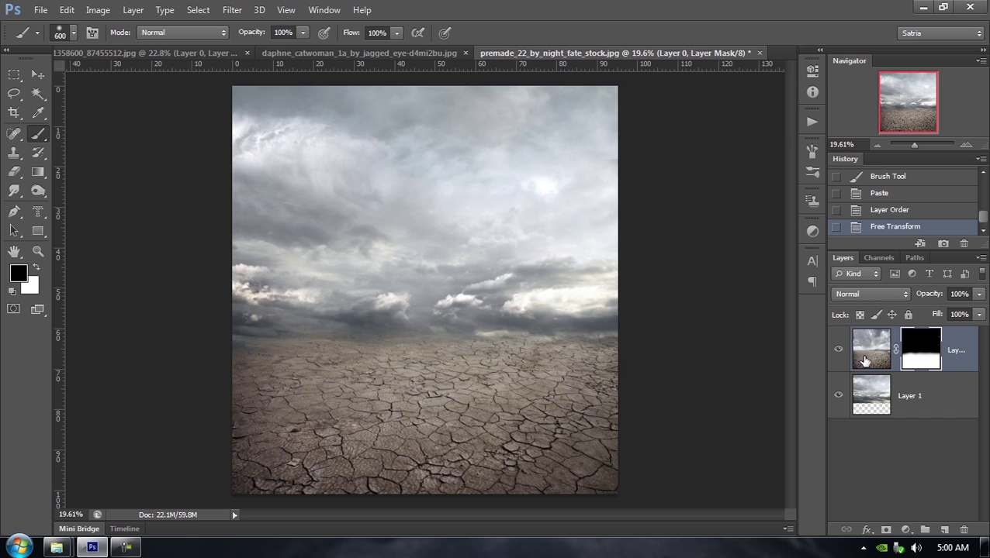
mouse_move(465, 356)
left_mouse_down()
mouse_move(428, 354)
mouse_move(527, 341)
mouse_move(437, 350)
mouse_move(430, 341)
mouse_move(532, 341)
mouse_move(410, 322)
mouse_move(552, 325)
mouse_move(198, 334)
mouse_move(685, 331)
mouse_move(654, 336)
left_mouse_up()
key("ctrl+z")
key("x")
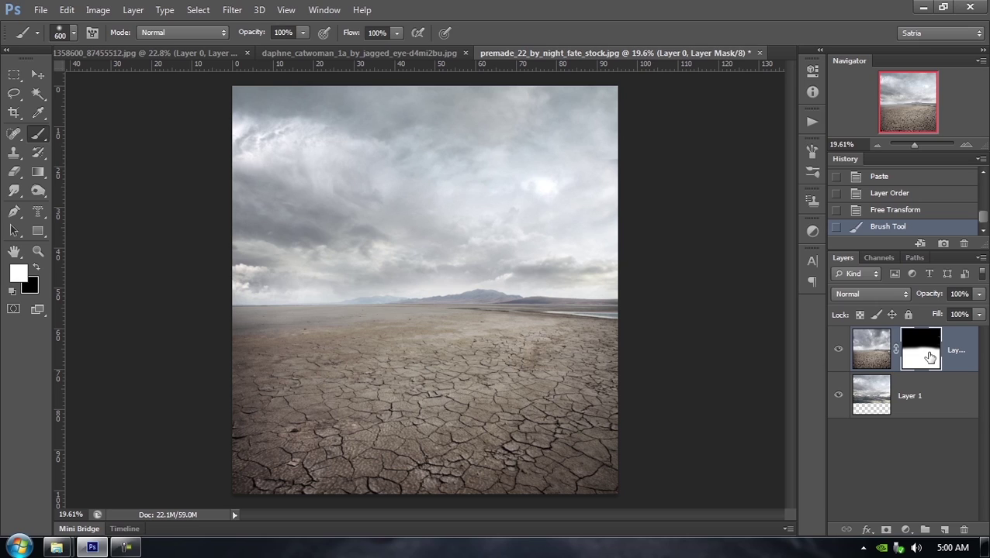
Step: Disable and re-enable the cracked-ground layer's mask to compare the original sky with the replacement
right_click(929, 357)
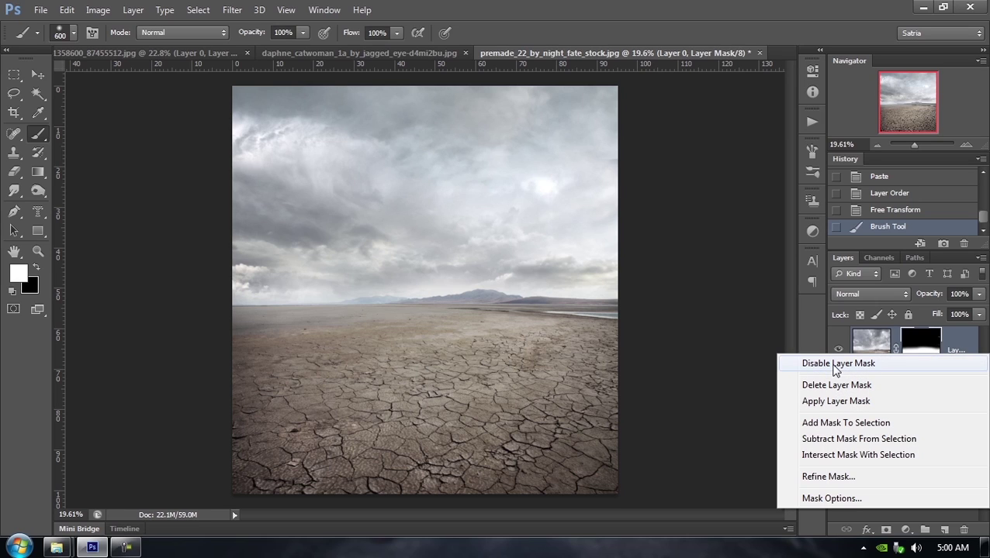
left_click(802, 6)
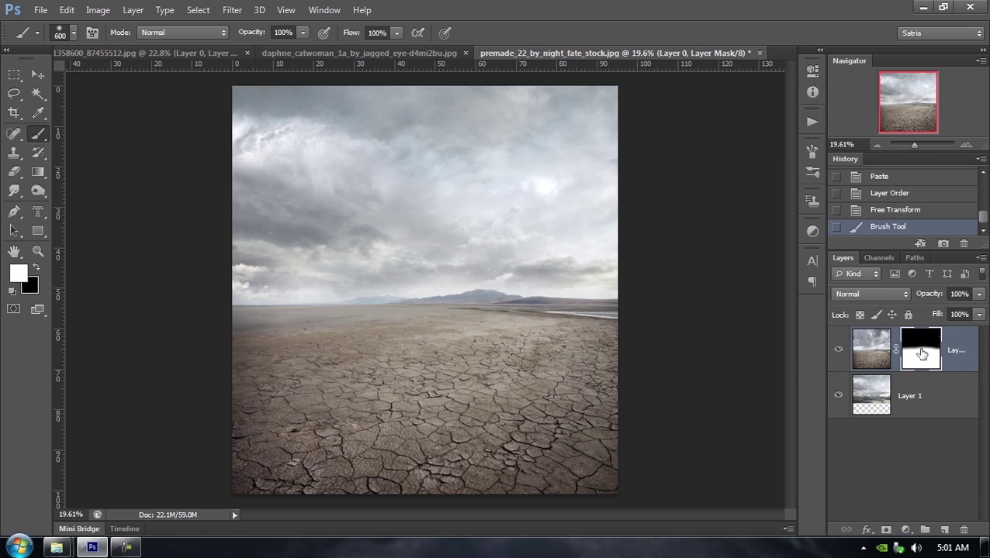
left_click(921, 354, "shift")
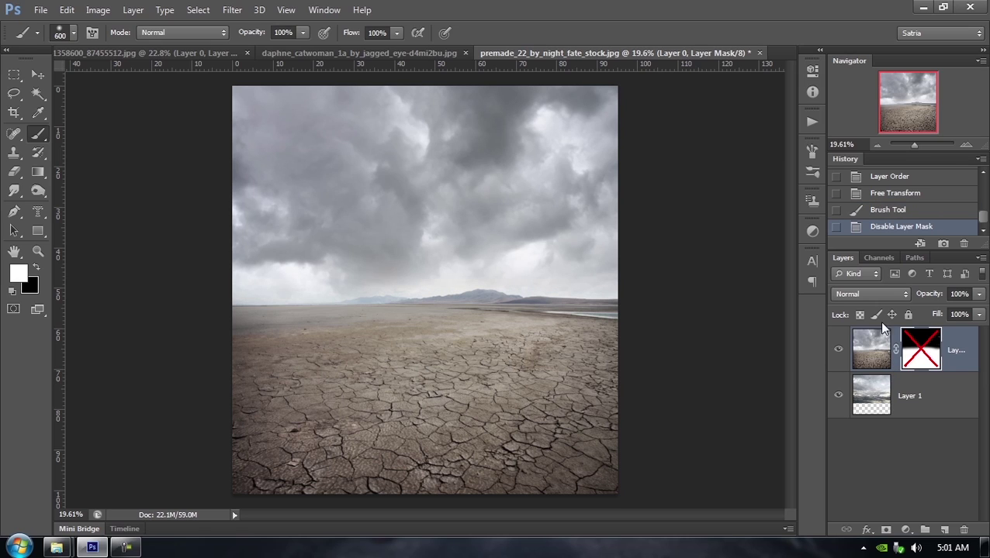
left_click(922, 353, "shift")
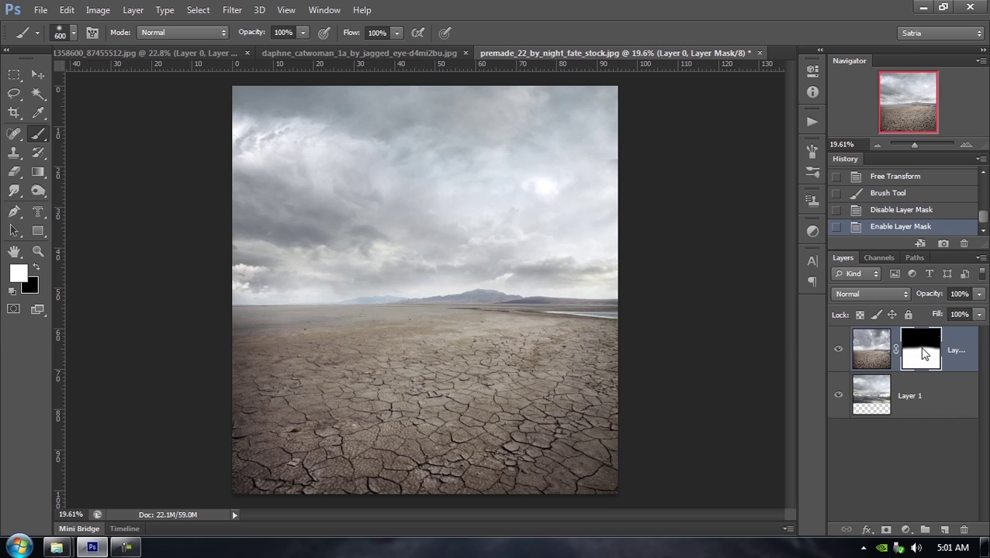
Step: Apply the cracked-ground layer's mask permanently to its pixels and hide the sky layer beneath it
right_click(923, 354)
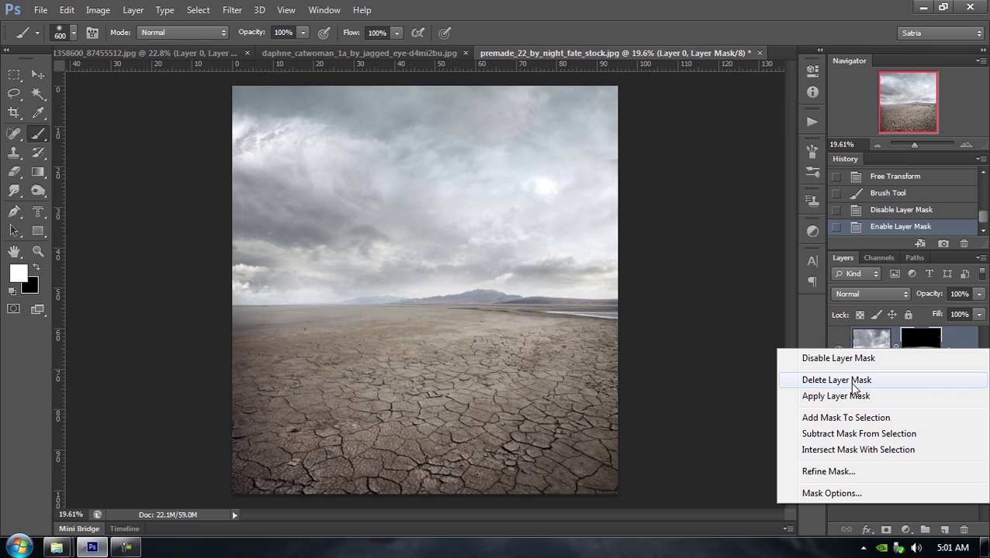
left_click(812, 307)
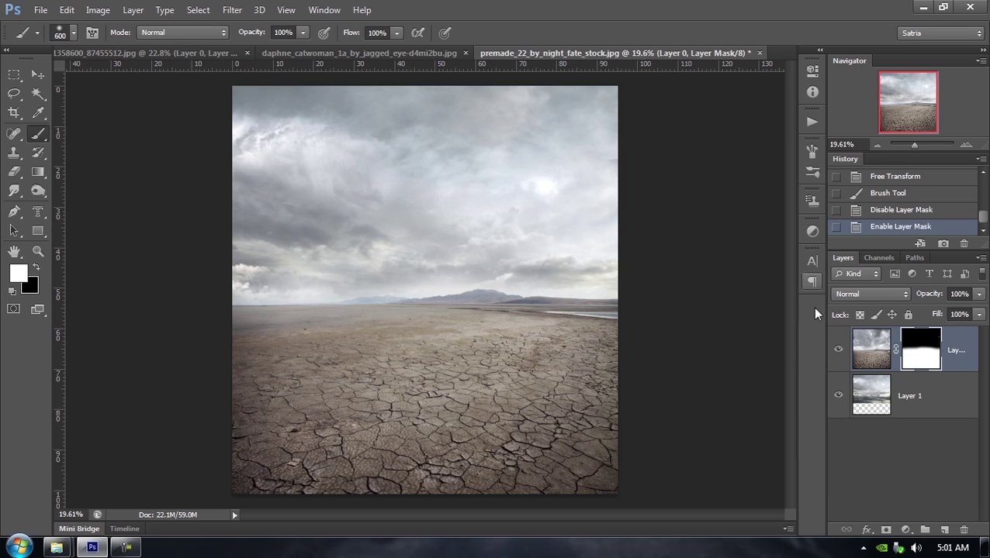
right_click(927, 359)
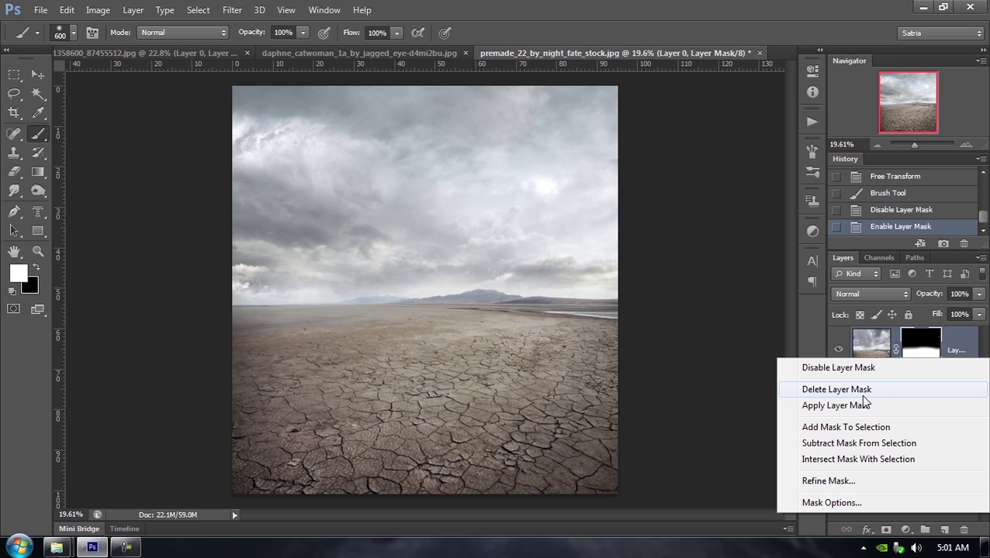
key("Escape")
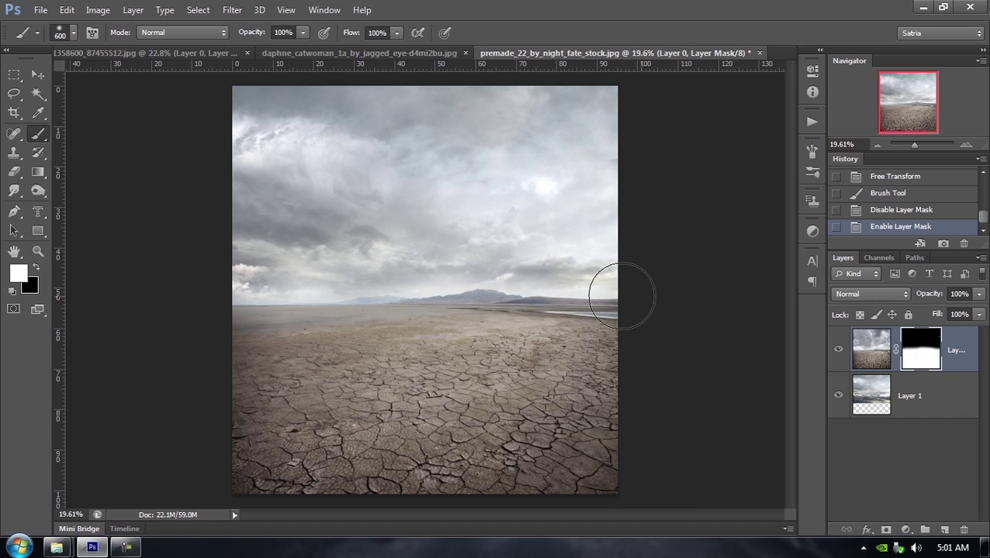
right_click(917, 361)
key("Escape")
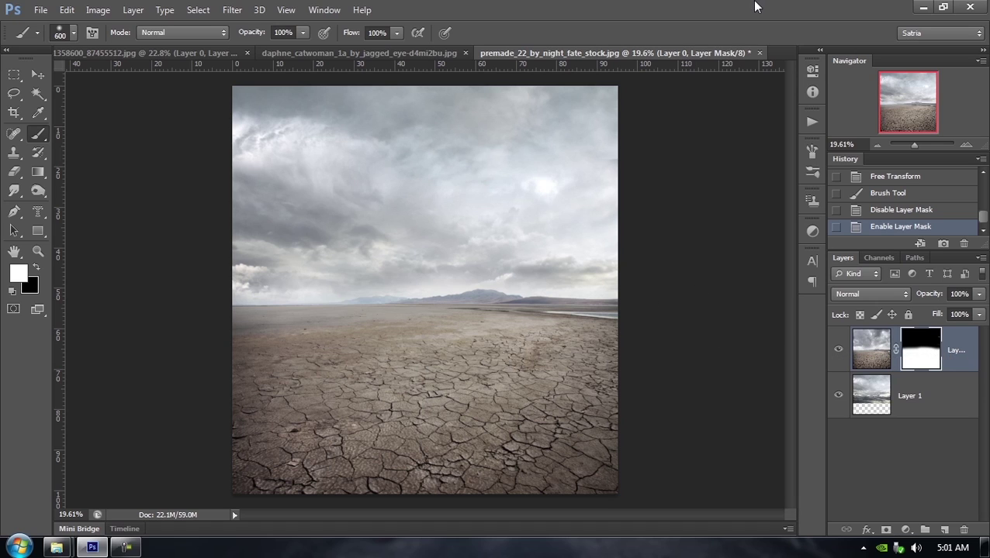
right_click(926, 347)
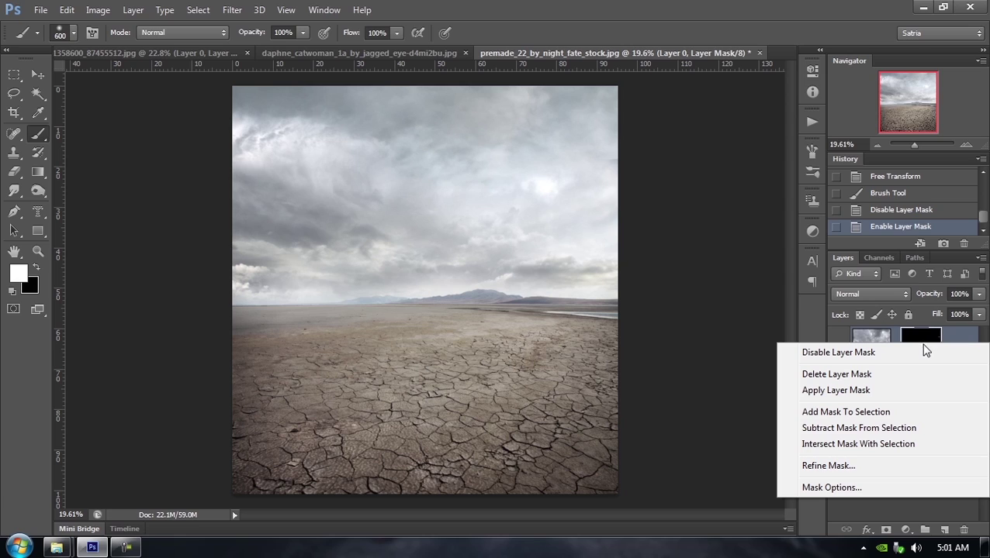
left_click(836, 391)
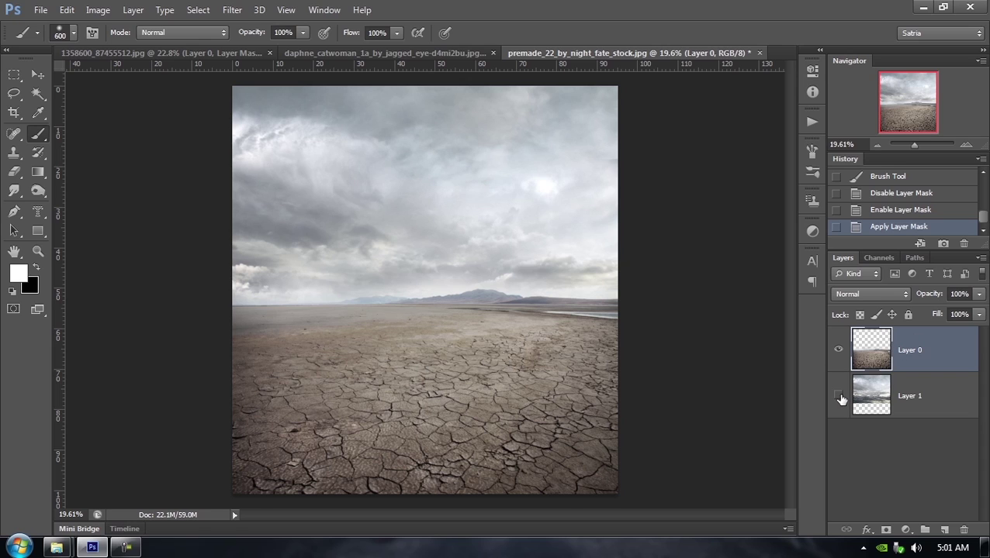
left_click(838, 396)
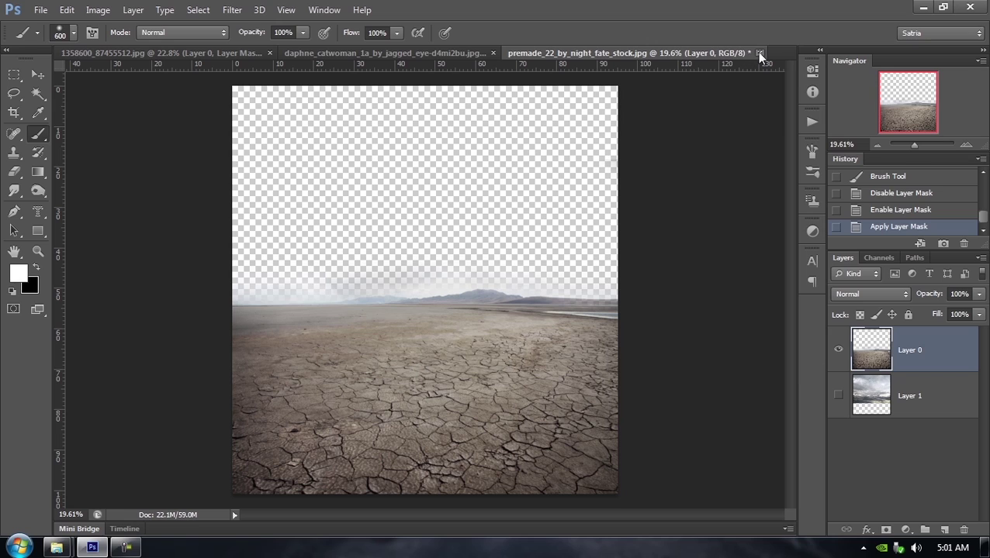
Step: Switch to the Catwoman photo and unlock its Background layer so it becomes a regular layer
left_click(371, 54)
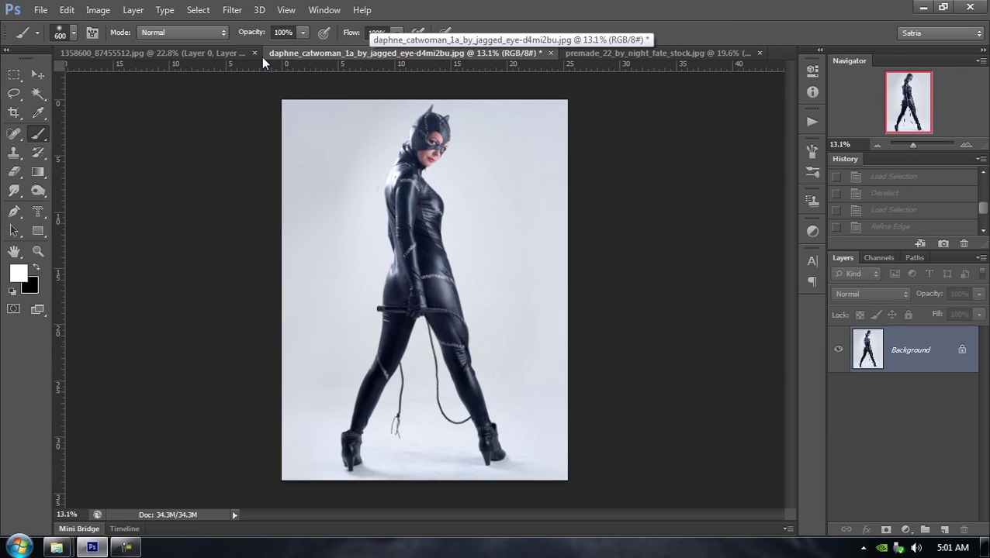
left_click(232, 53)
left_click(663, 48)
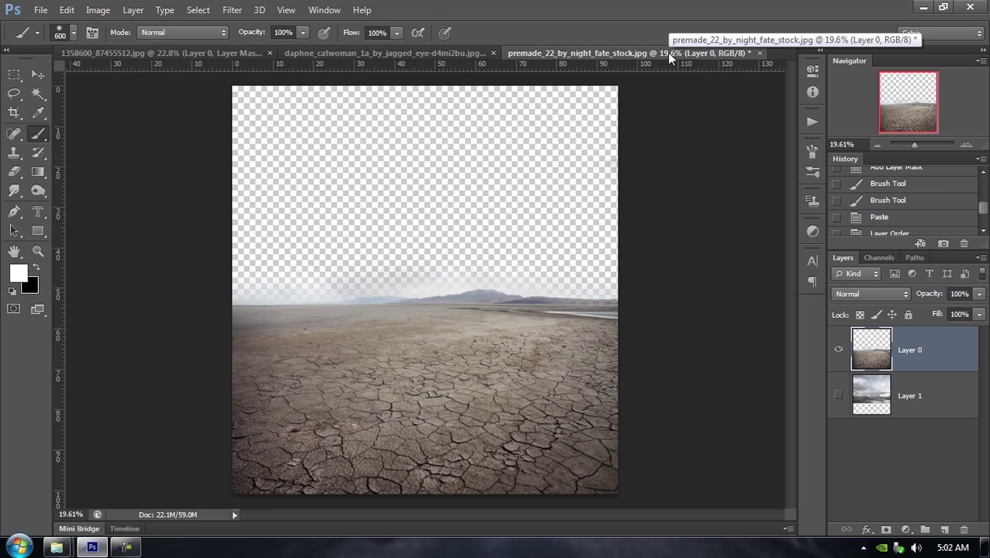
left_click(417, 54)
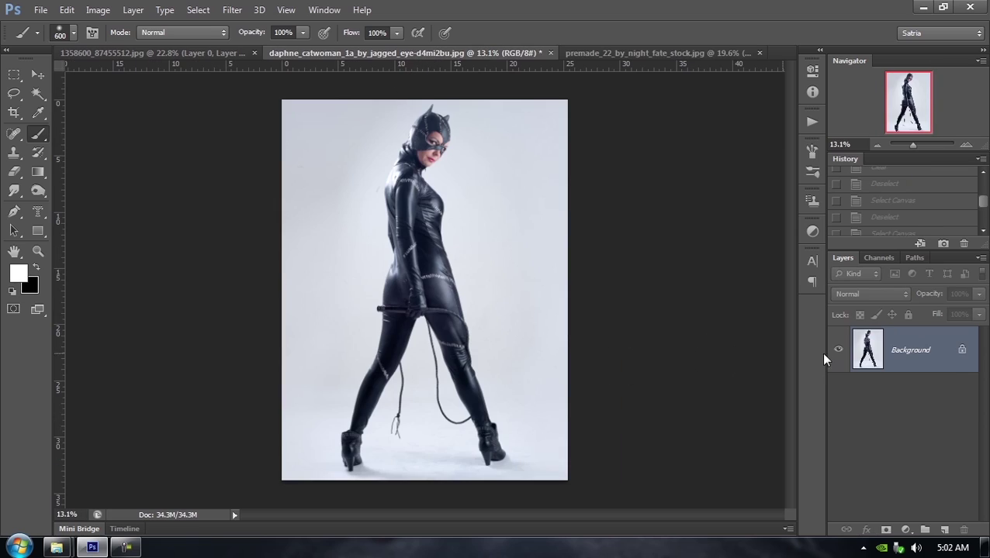
left_click_drag(962, 349, 964, 530)
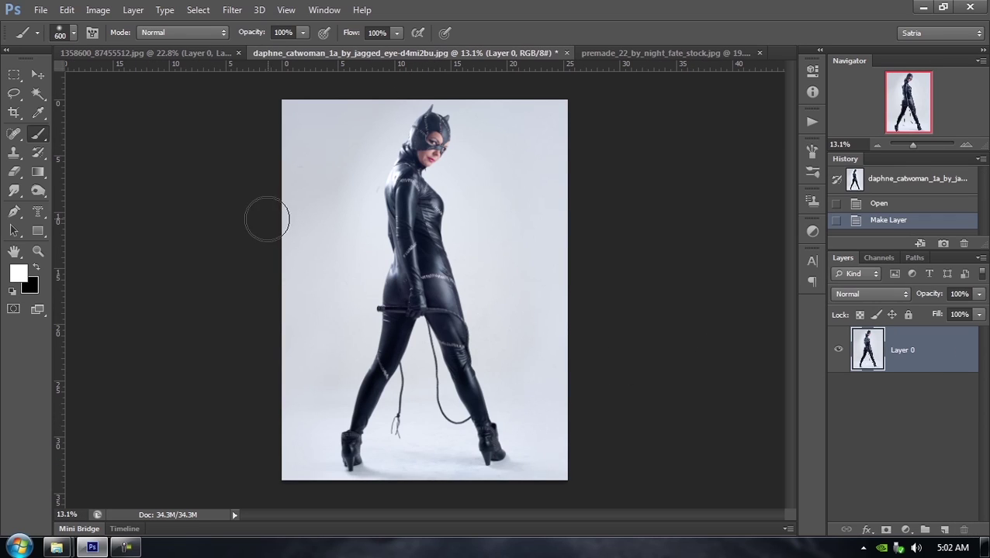
Step: Select the pale studio backdrop around Catwoman with the Magic Wand at tolerance 32 and delete it
left_click(47, 93)
left_click(351, 222)
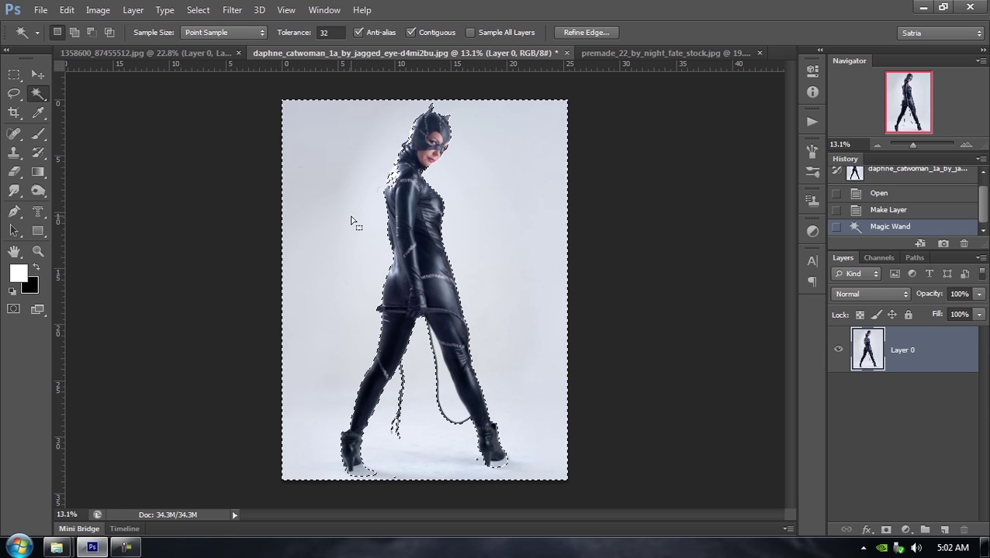
key("Delete")
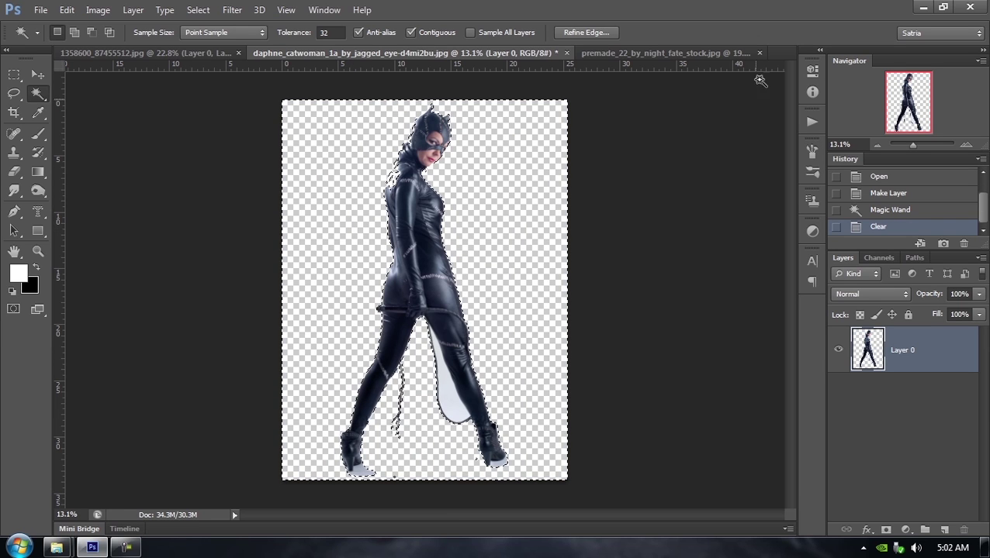
Step: Try pasting the figure into the cracked-desert document, delete the pasted layer, and show the hidden sky layer
left_click(665, 54)
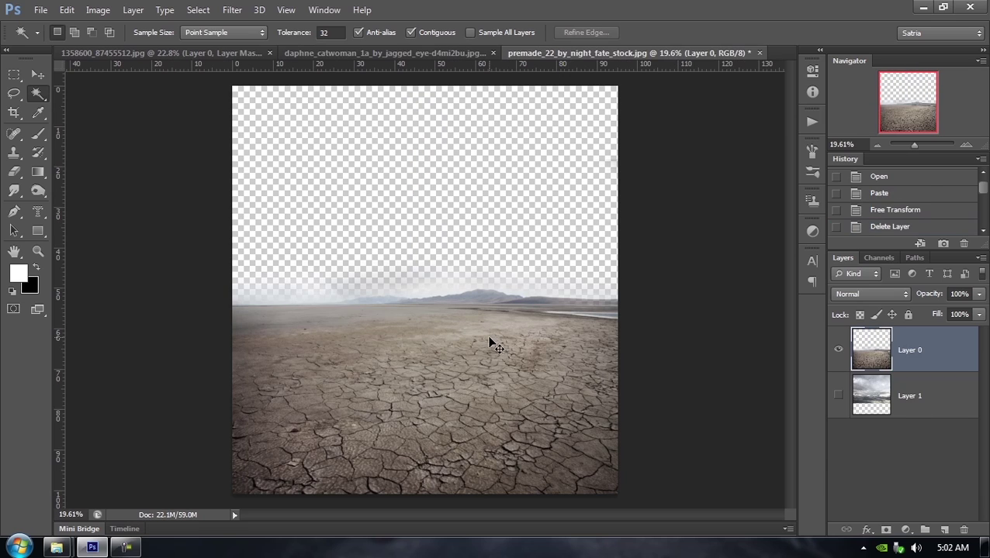
key("ctrl+v")
left_click(838, 442)
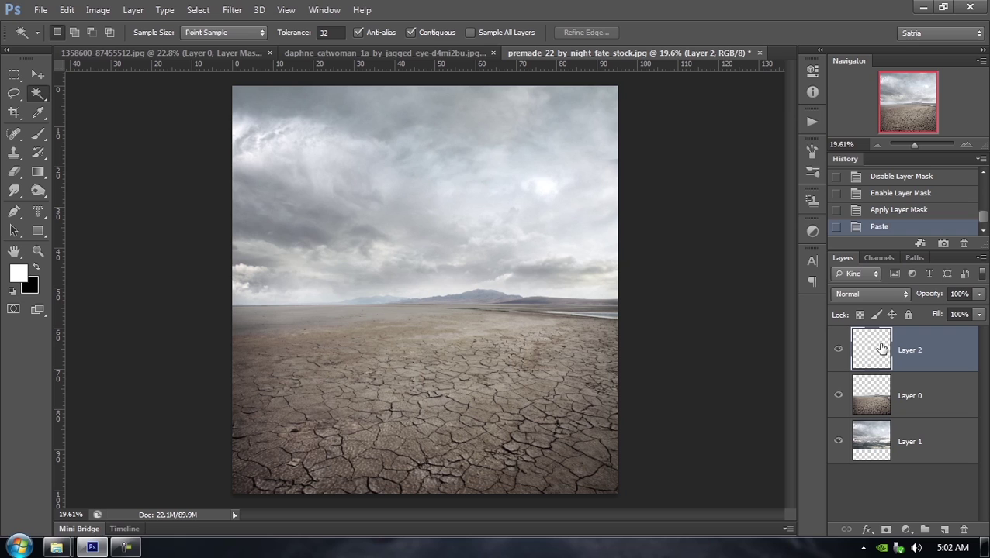
key("Delete")
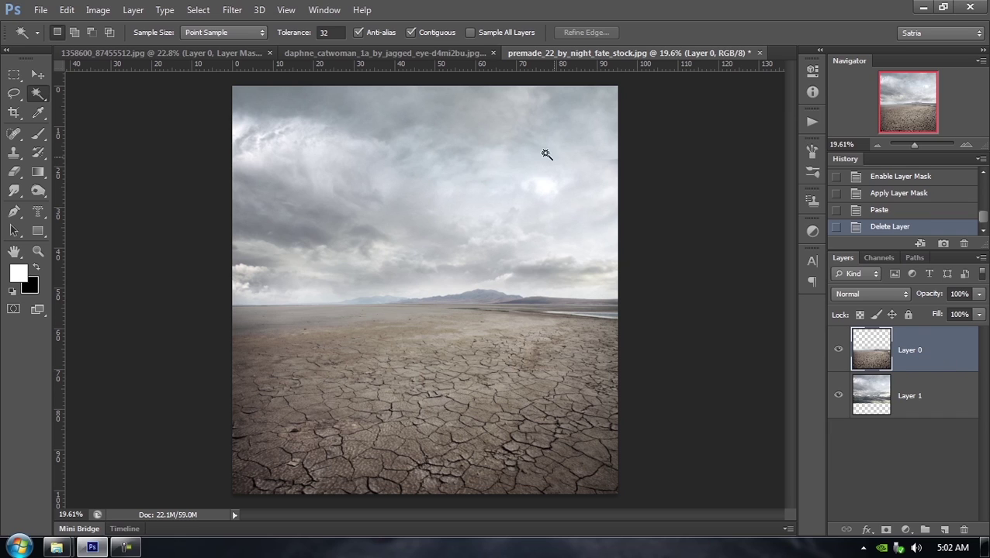
Step: Deselect in the Catwoman photo, select the entire canvas, and copy the cut-out figure into the cracked-desert document
left_click(399, 54)
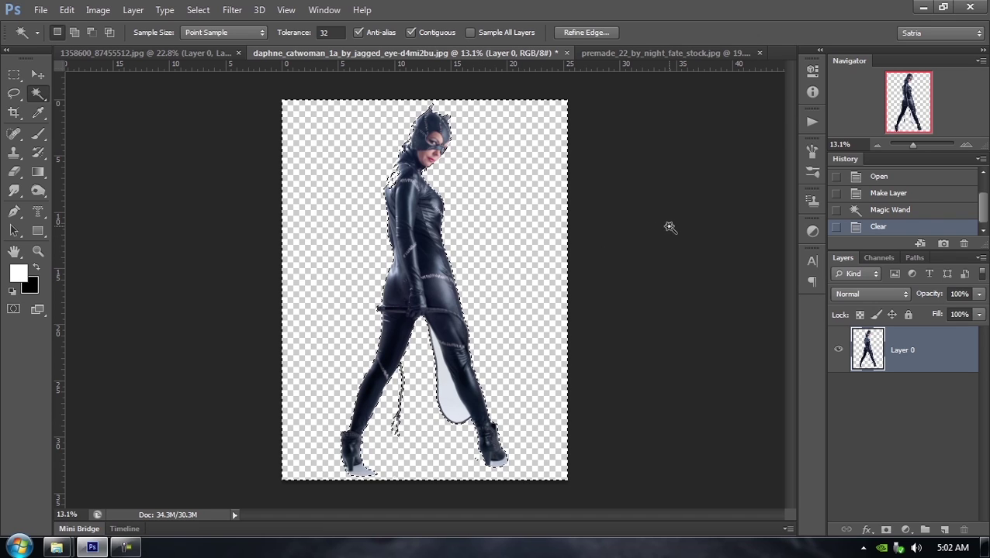
key("ctrl+d")
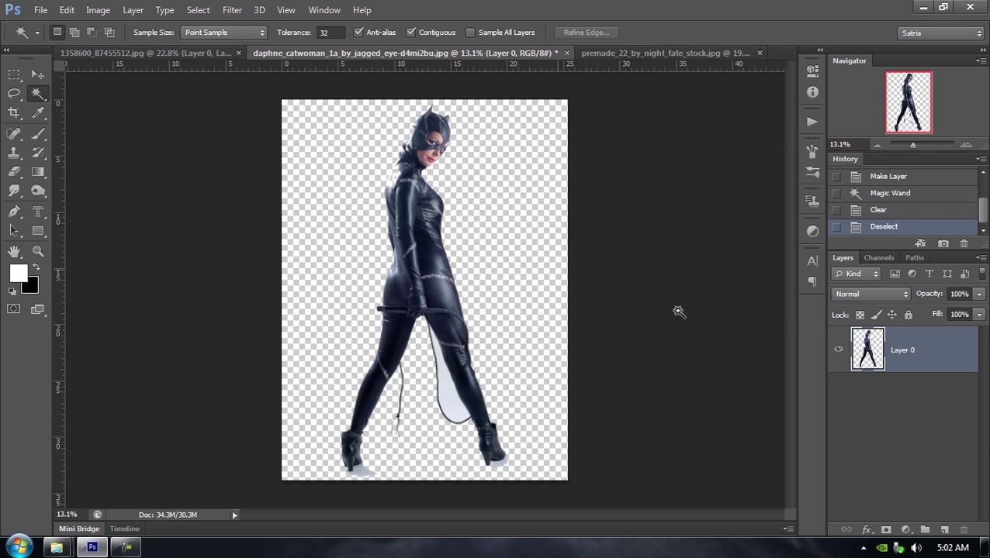
key("ctrl+a")
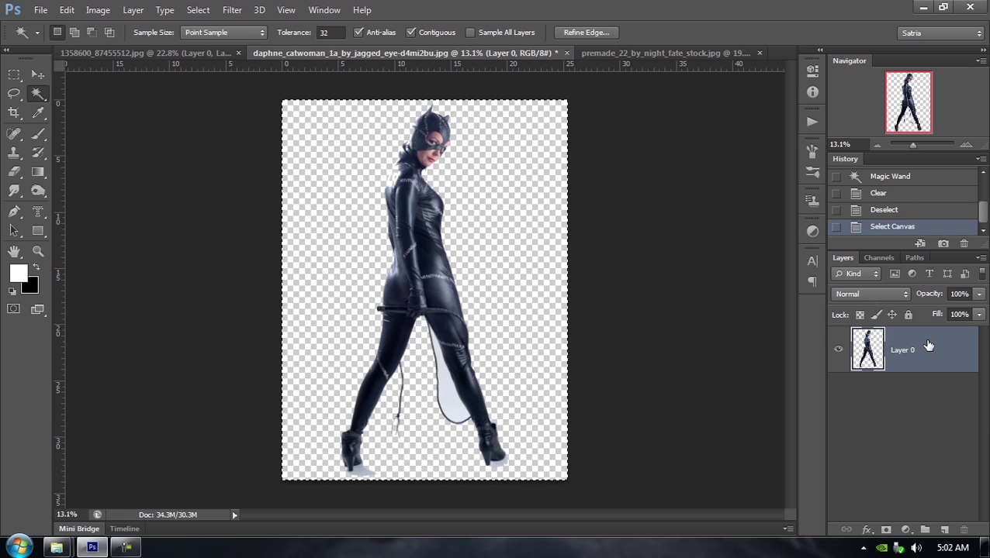
left_click(663, 52)
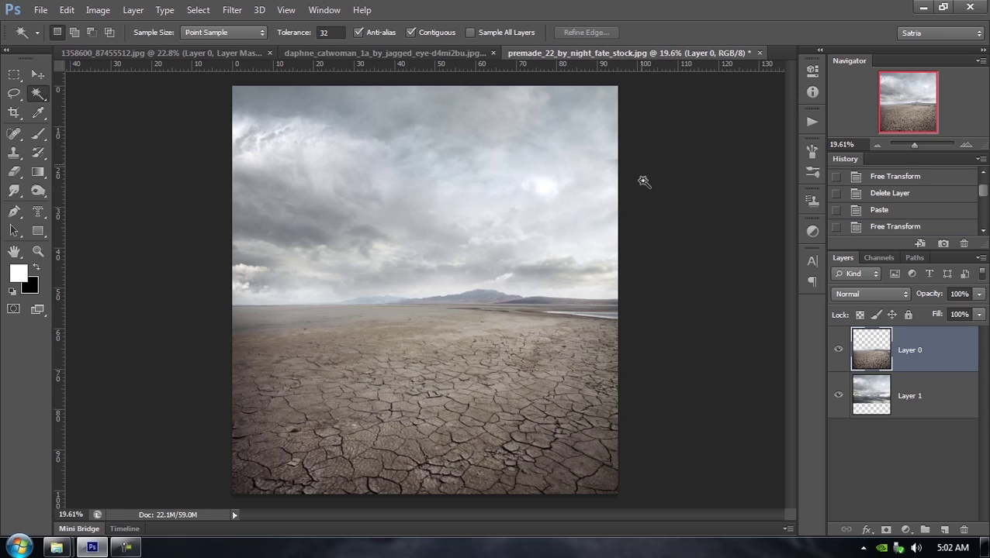
key("ctrl+v")
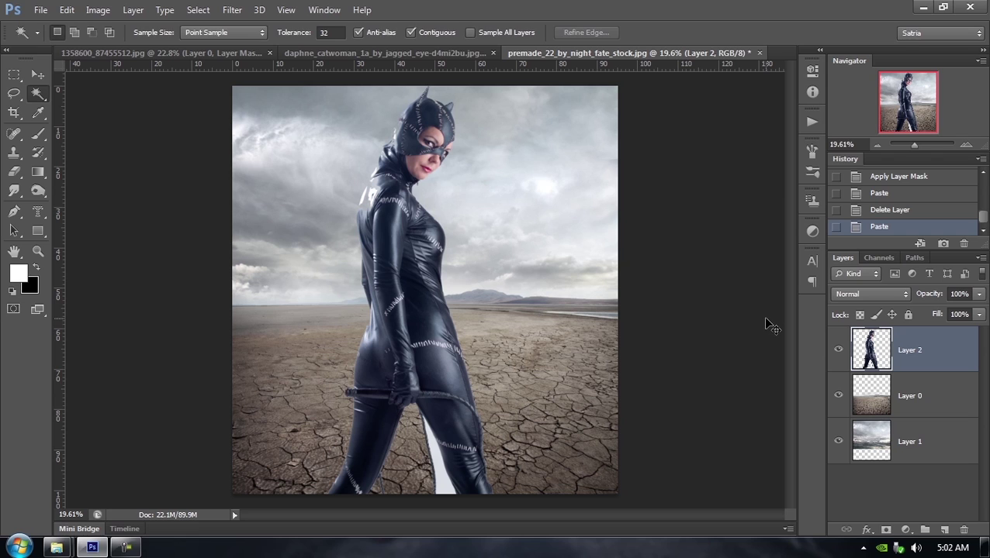
Step: Scale the pasted figure to about 56% with Free Transform and position it standing on the cracked ground
key("ctrl+t")
left_click_drag(552, 87, 466, 200)
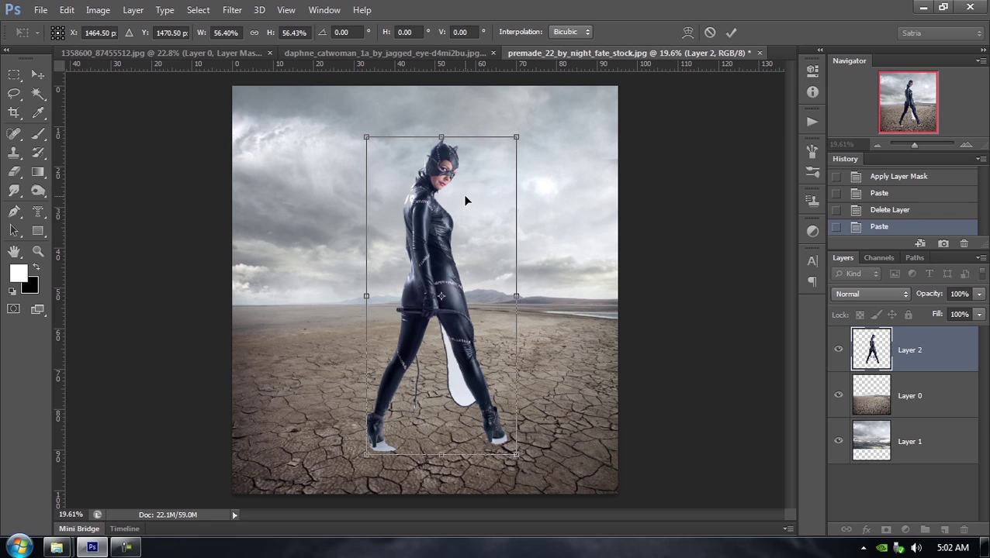
key("w")
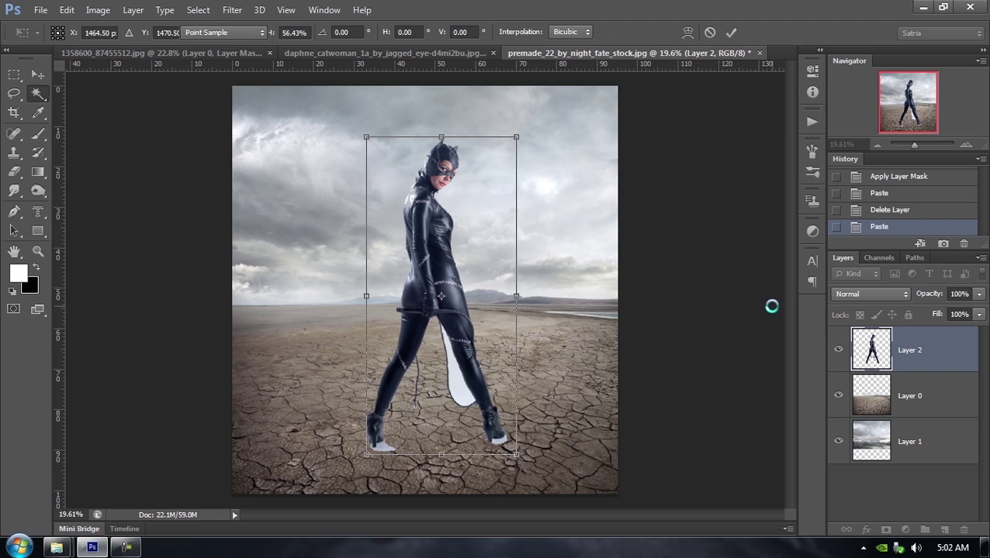
Step: Add a Vibrance adjustment layer above the figure with vibrance at -98 and saturation at -100
left_click(905, 531)
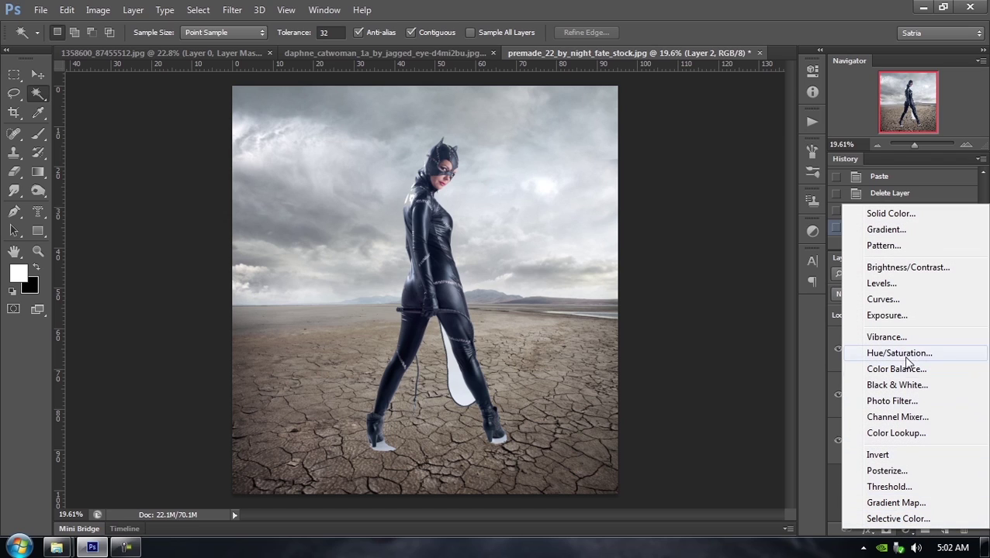
left_click(886, 337)
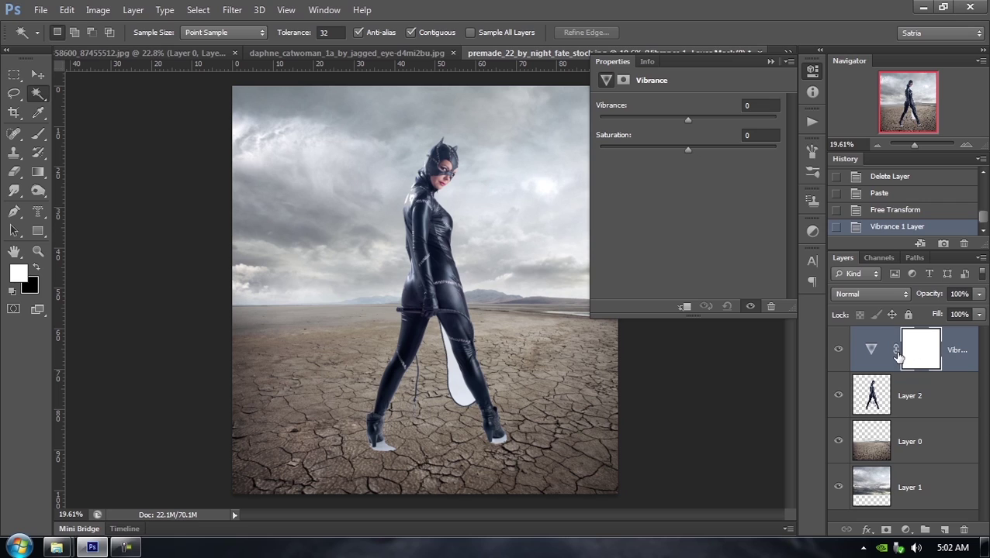
left_click_drag(683, 118, 602, 115)
left_click_drag(686, 149, 594, 148)
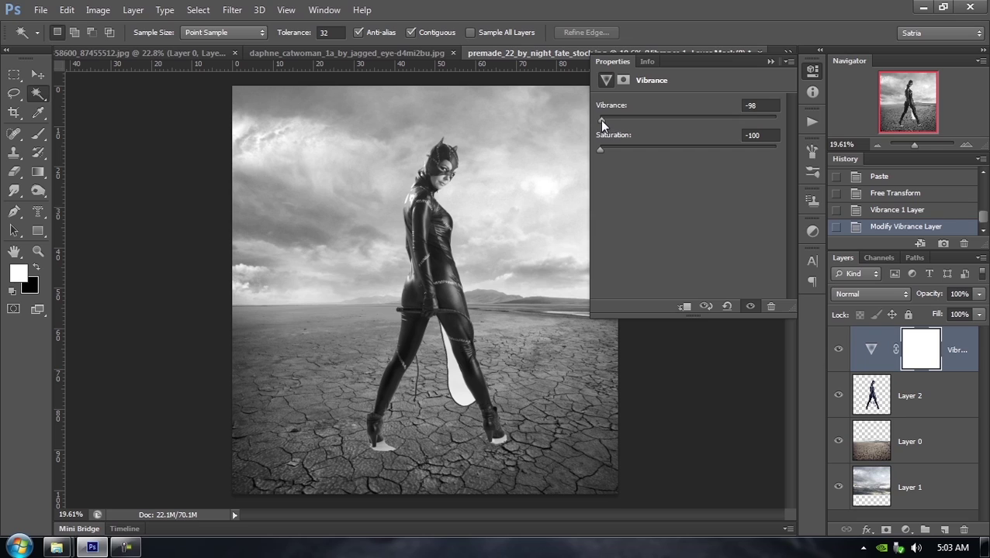
Step: Set both vibrance and saturation of the adjustment layer to -2 and close its settings
left_click_drag(600, 119, 689, 119)
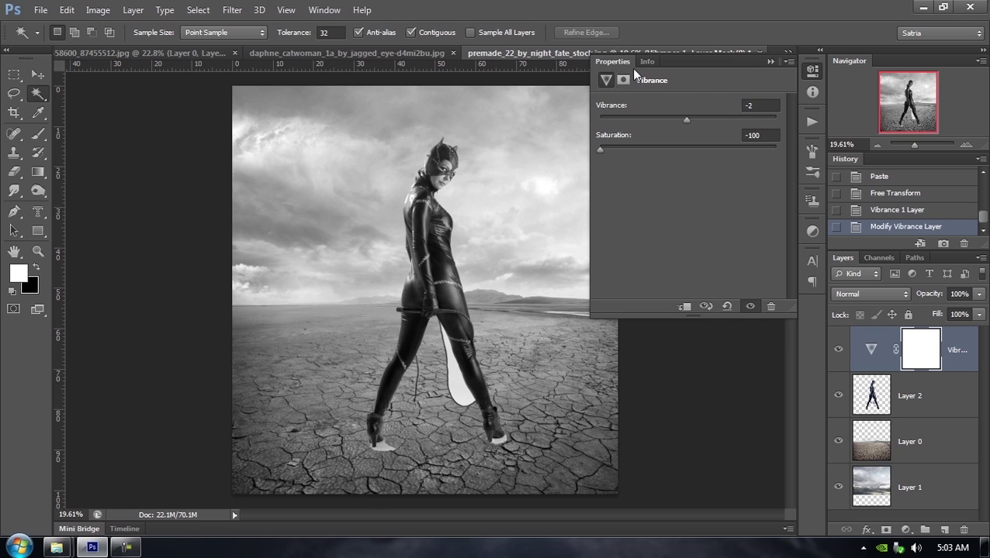
left_click_drag(604, 154, 681, 145)
left_click(769, 61)
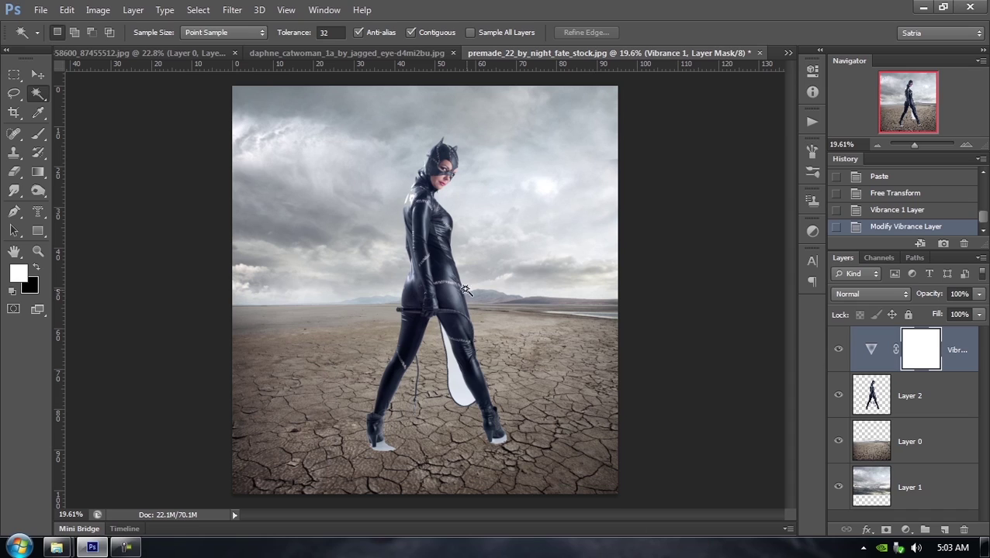
Step: Create a clipping mask that limits the Vibrance adjustment layer to the figure layer below it
left_click(37, 75)
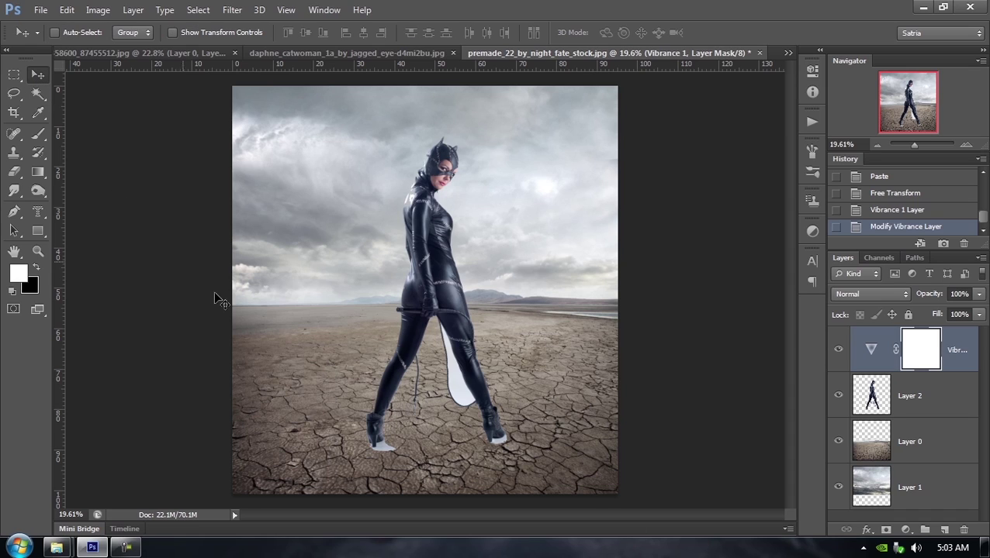
right_click(953, 349)
key("Escape")
right_click(962, 359)
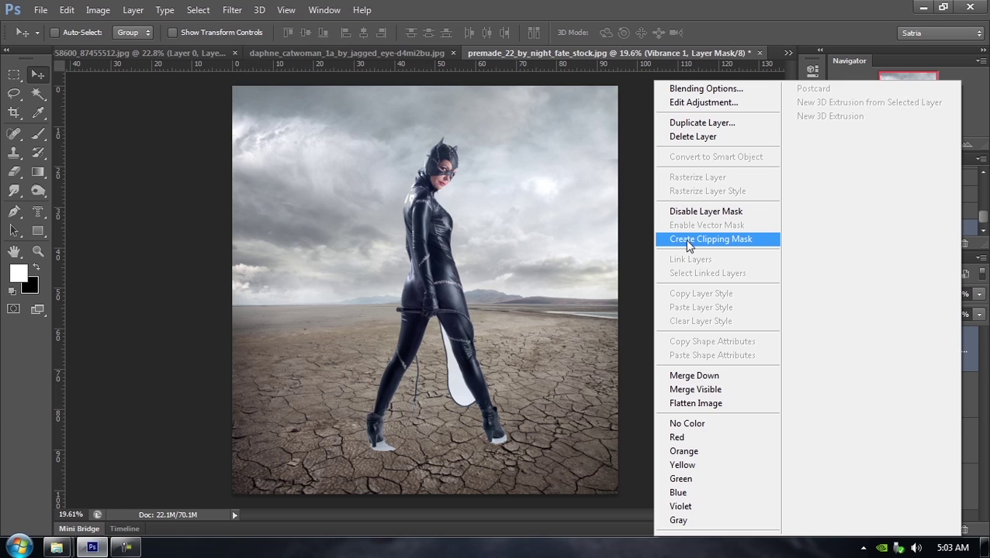
left_click(688, 245)
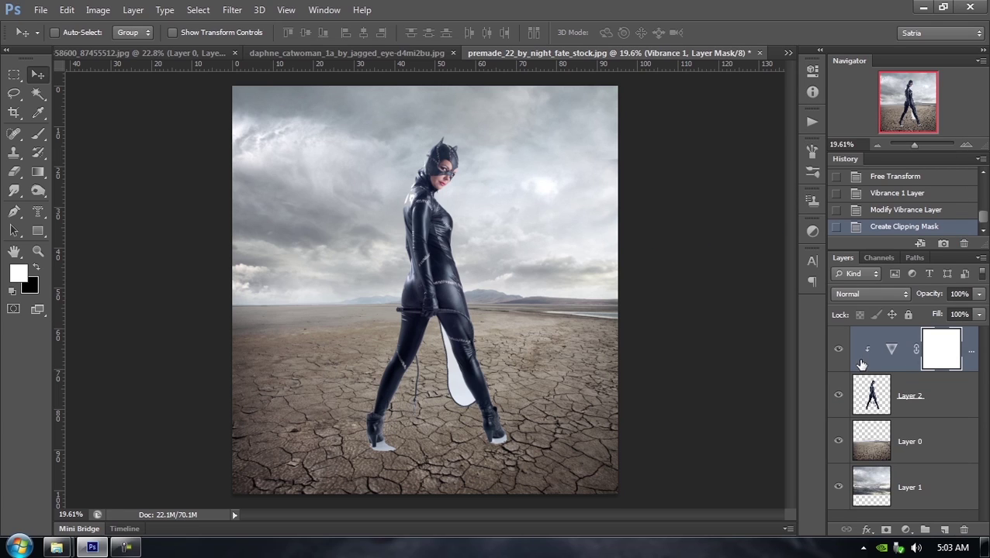
Step: Set the clipped Vibrance adjustment's vibrance and saturation to -100 and close its settings
double_click(892, 351)
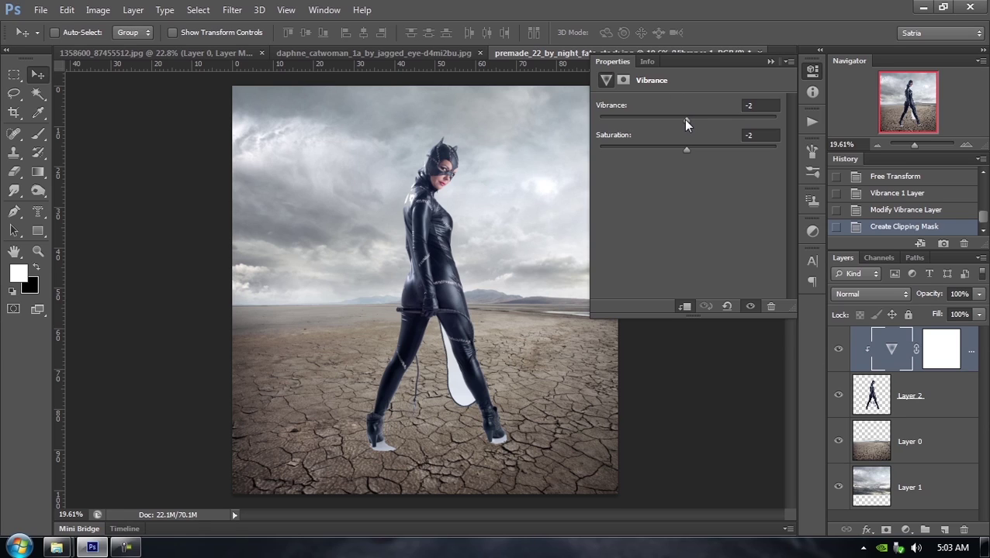
left_click_drag(684, 121, 600, 121)
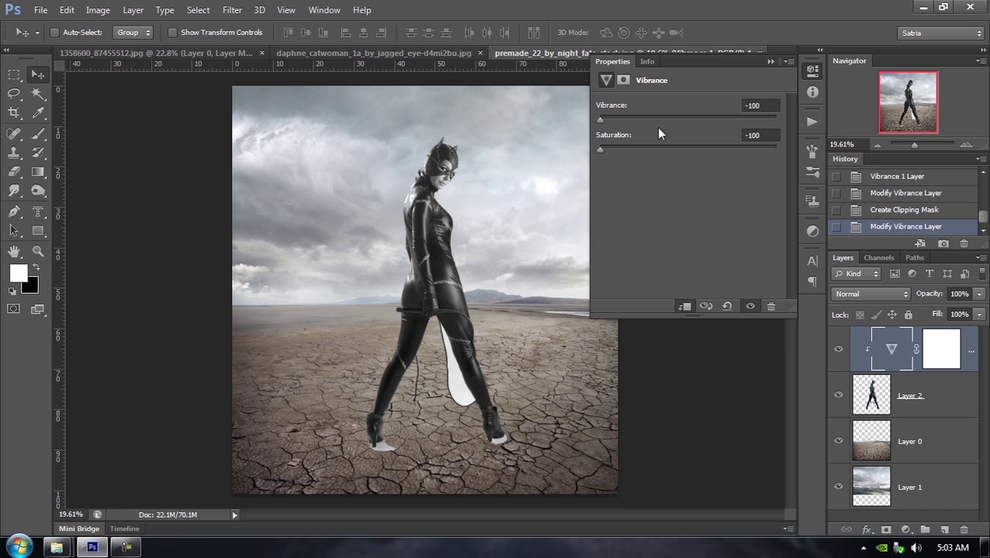
left_click(769, 62)
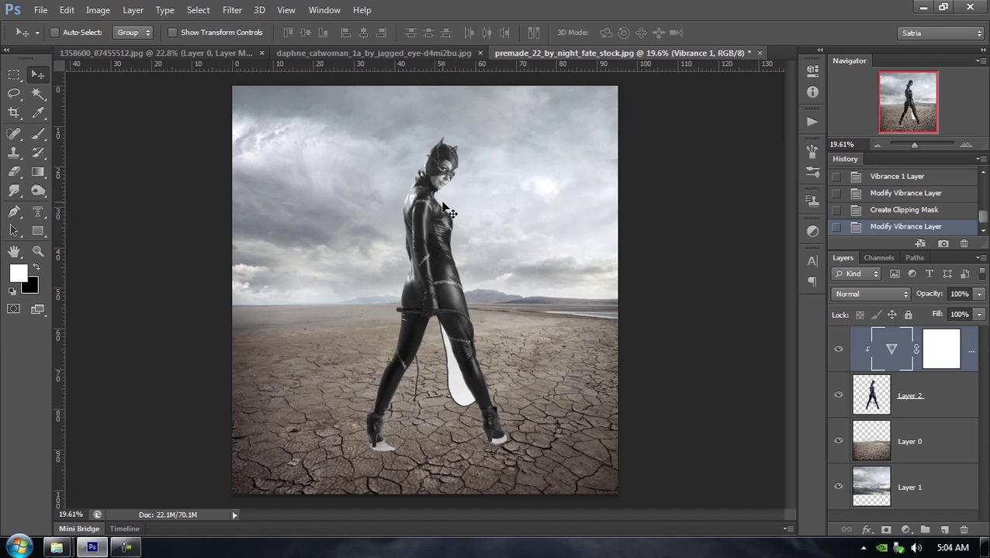
Step: Create a new blank document and start a horizontal line of text in its upper part
key("ctrl+n")
left_click(804, 123)
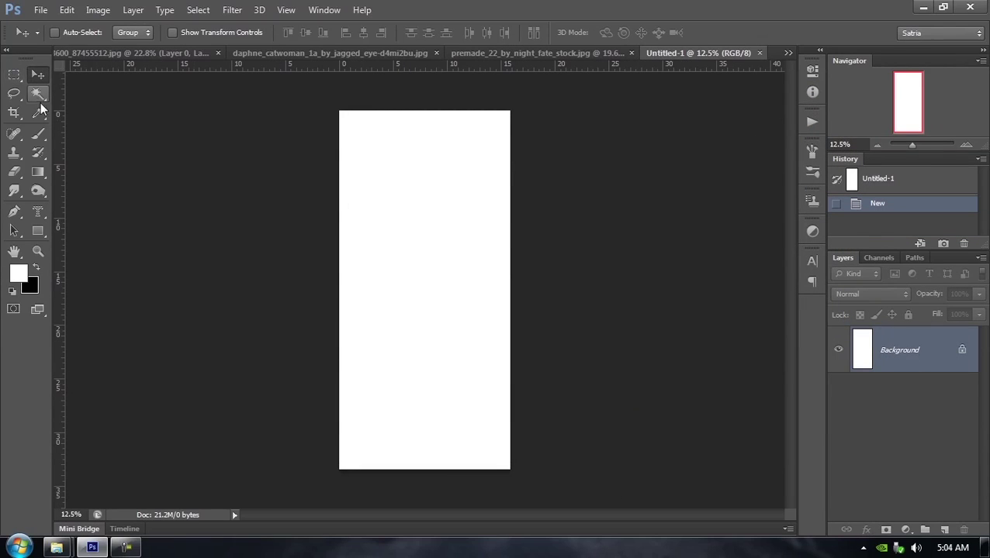
left_click(38, 214)
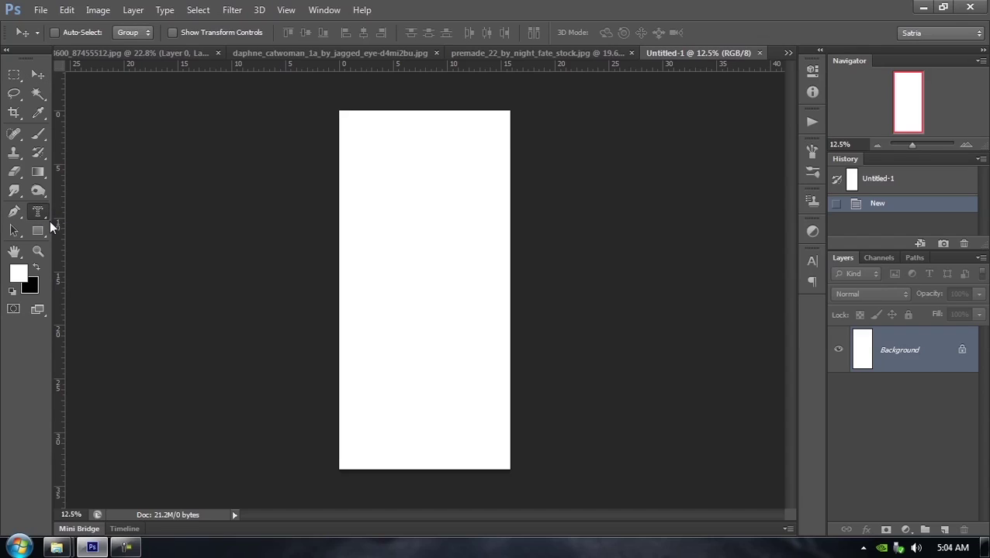
left_click(48, 219)
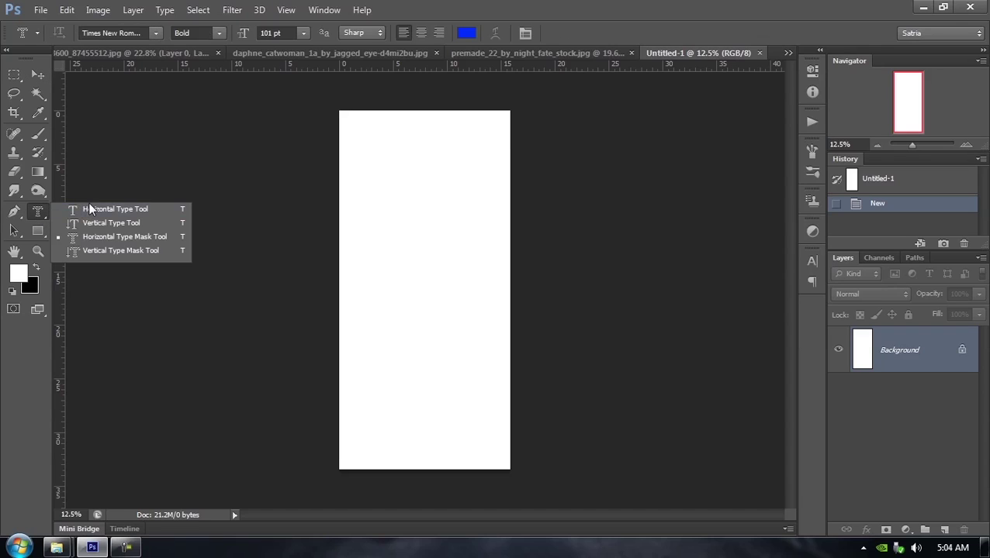
left_click(90, 217)
left_click(388, 234)
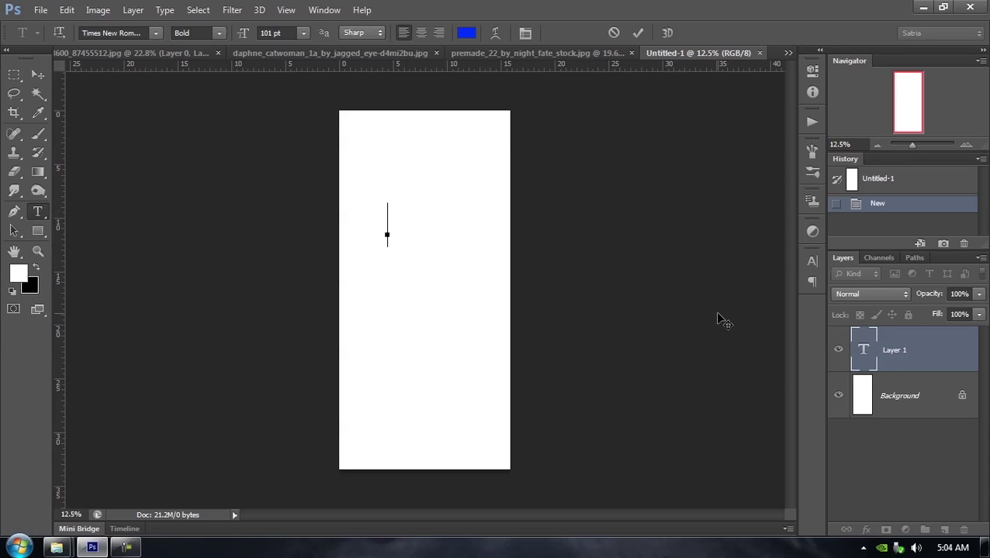
Step: Set the text colour to black (000000), enter "M.W" and commit the text
left_click(466, 33)
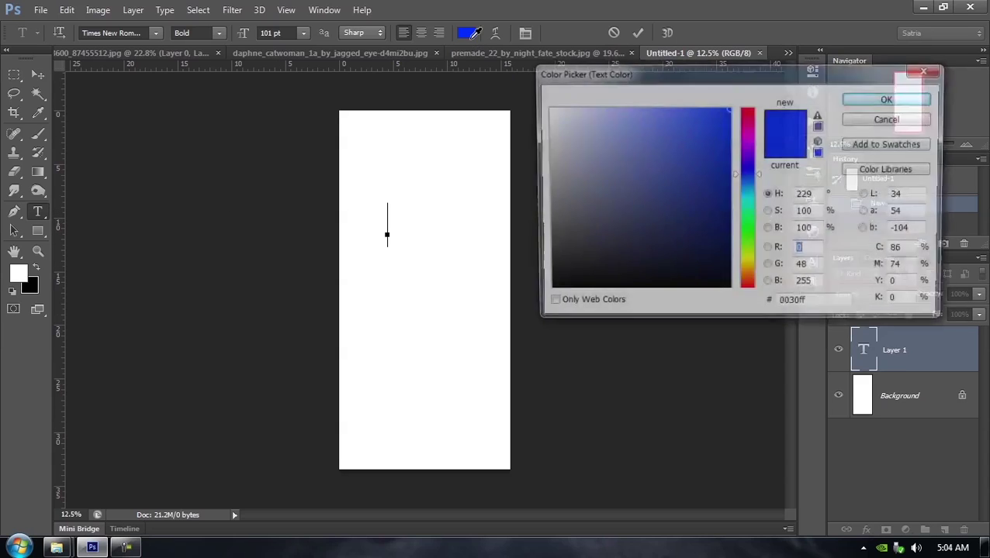
left_click_drag(589, 247, 537, 353)
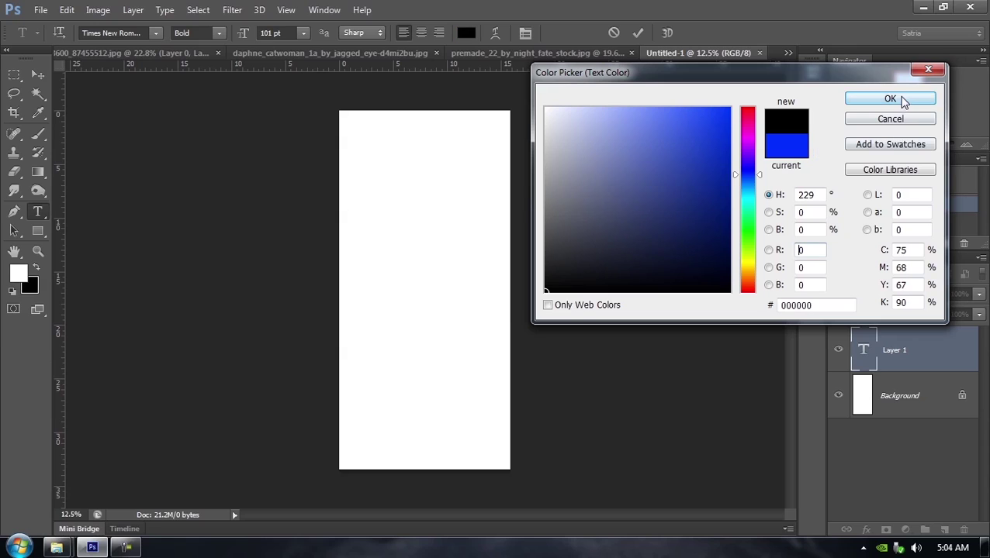
key("Return")
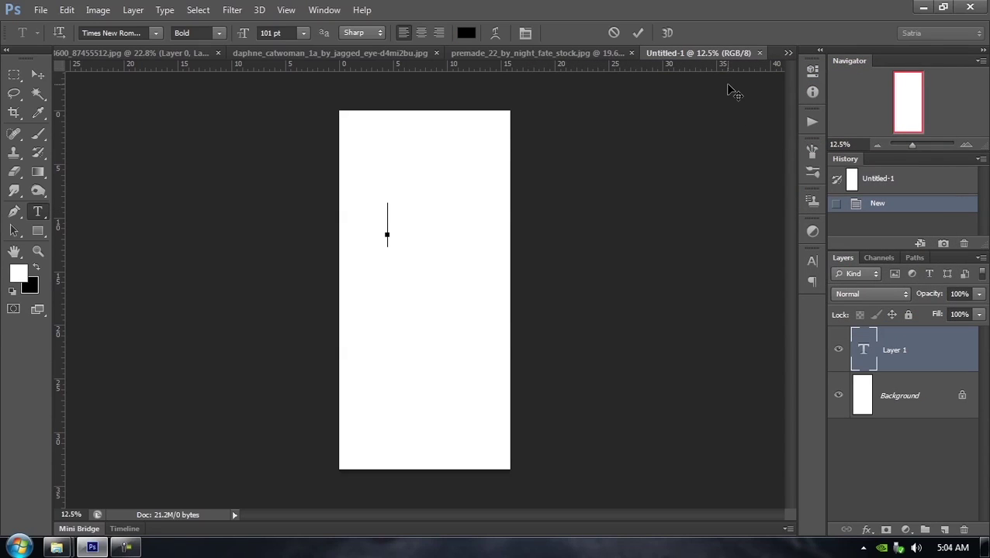
type("M.")
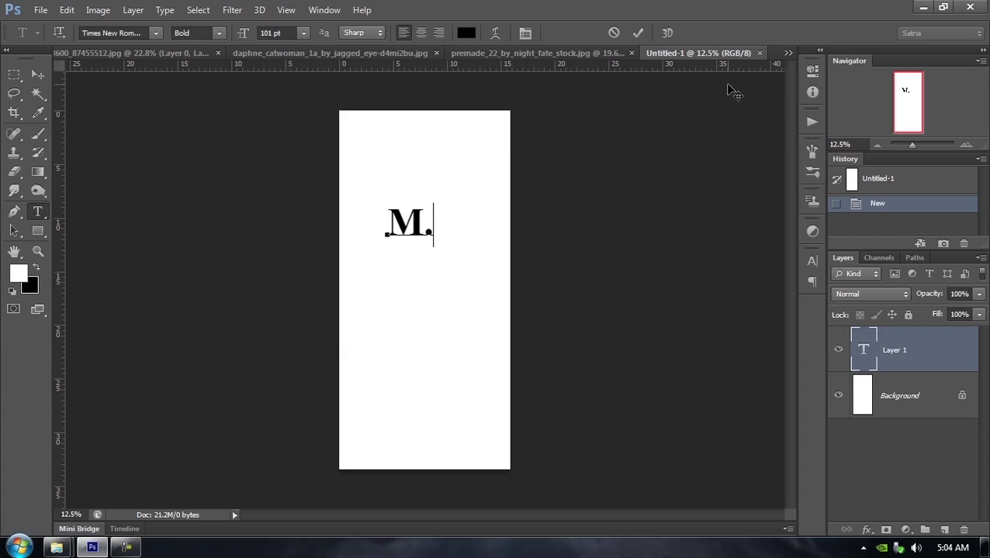
type("w")
key("Left")
key("Delete")
type("W")
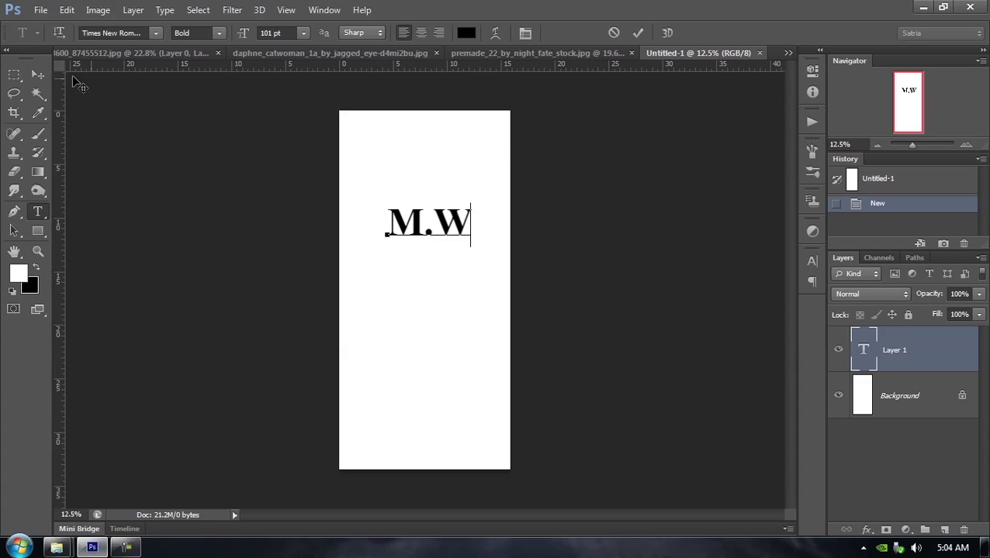
left_click(38, 74)
Step: Copy the whole cloudy sky layer from 1358600_87455512.jpg, paste it into Untitled-1 above the M.W text and position it over the letters
left_click(170, 54)
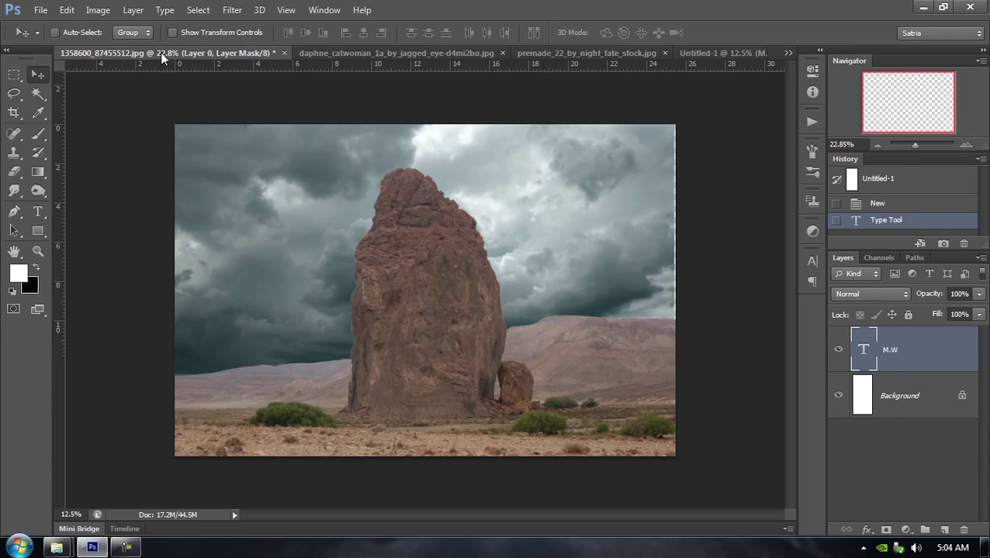
left_click(942, 387)
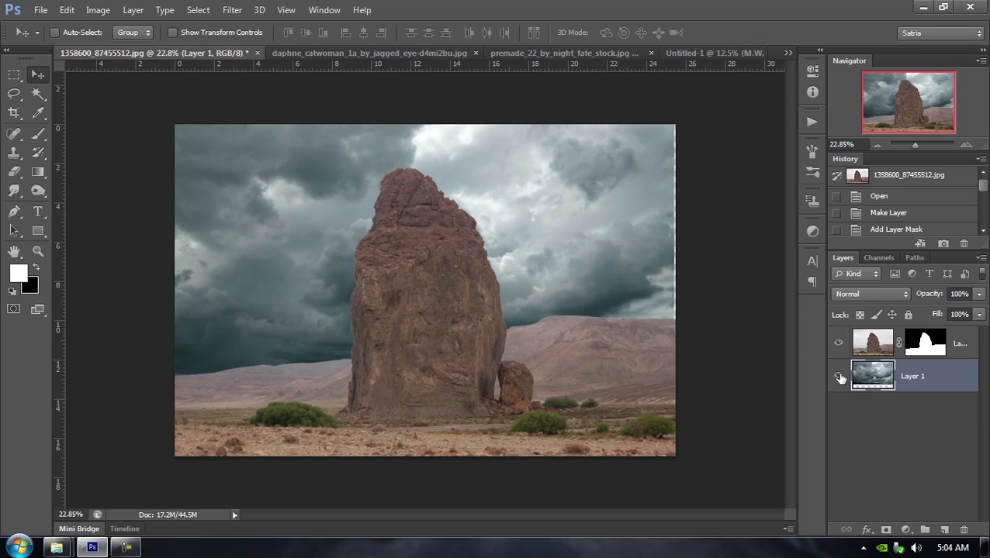
left_click(840, 378, "alt")
key("ctrl+a")
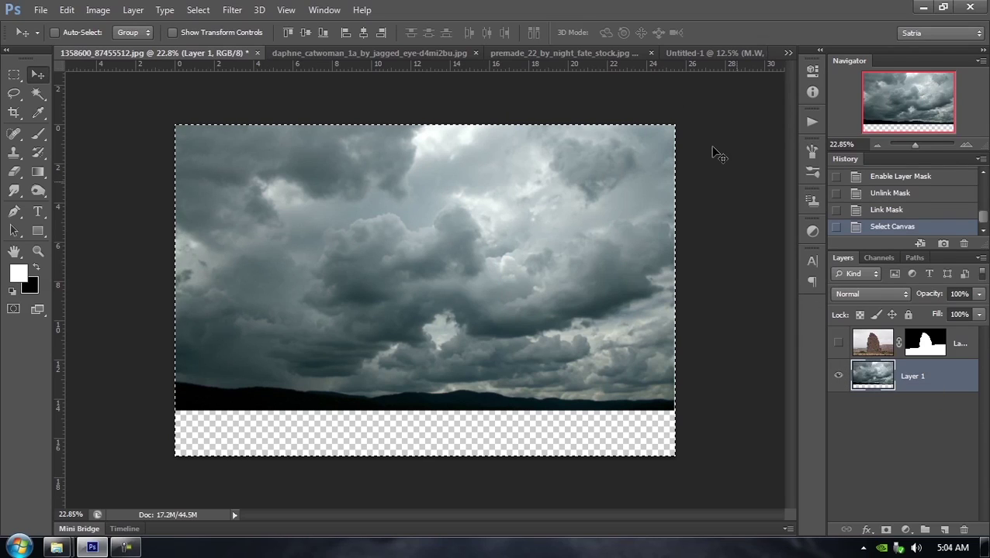
left_click(715, 53)
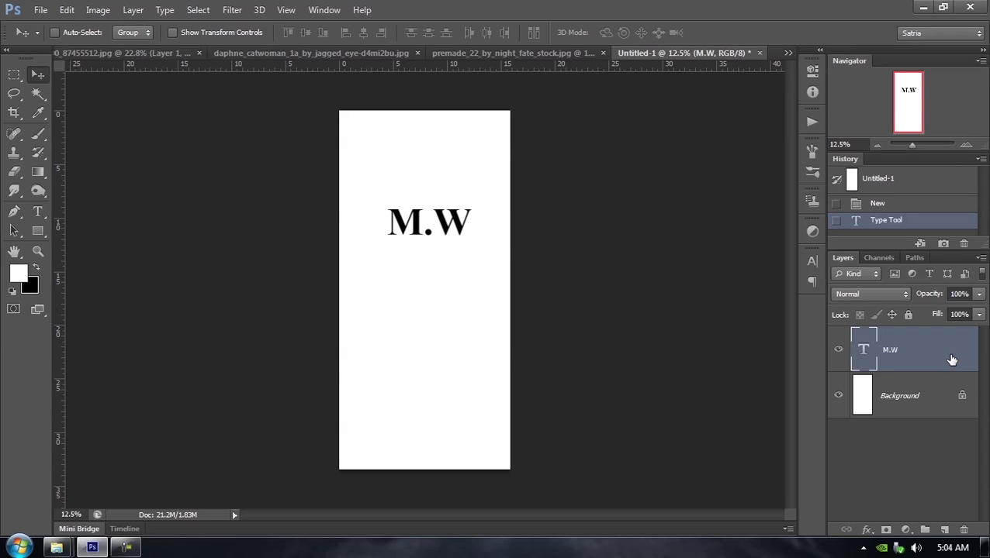
key("ctrl+v")
left_click_drag(437, 289, 405, 232)
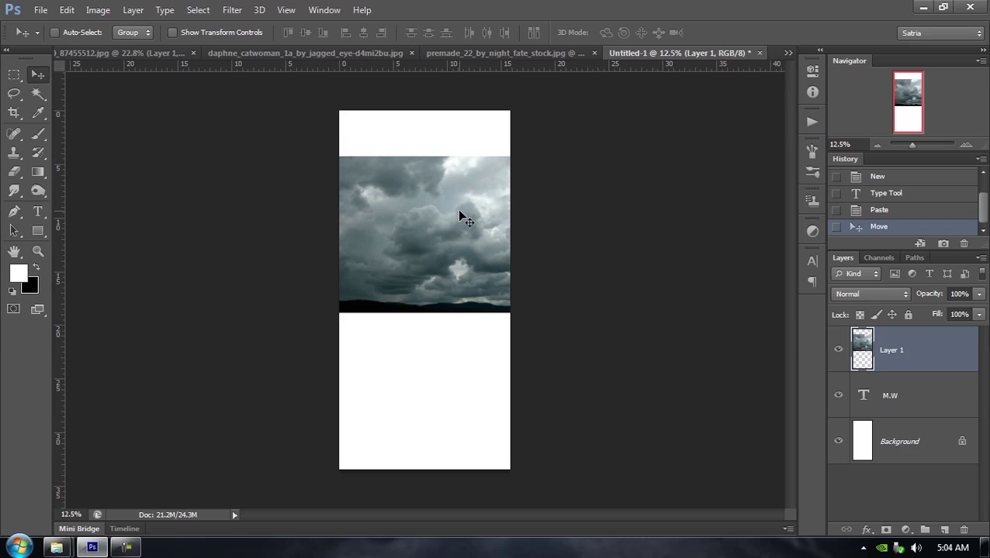
left_click_drag(459, 212, 434, 204)
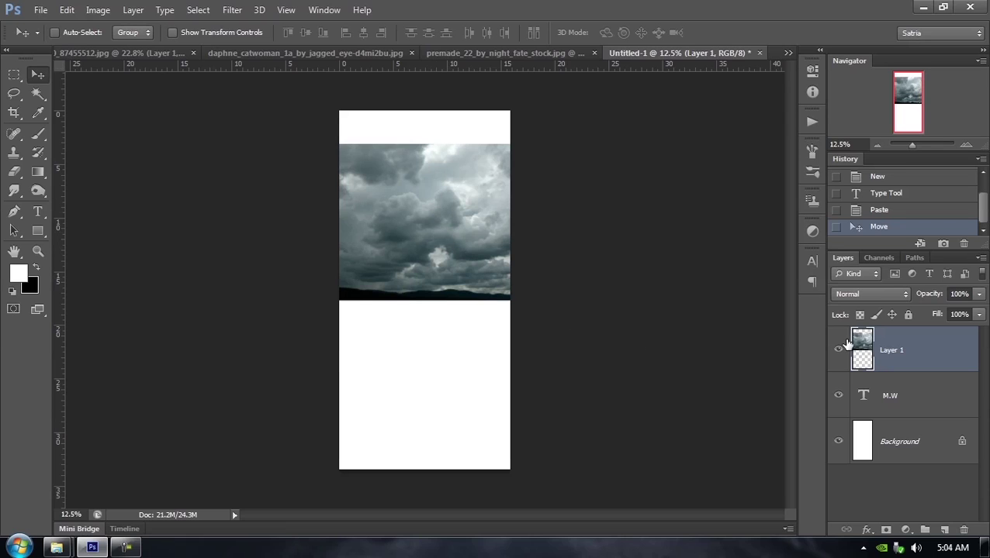
Step: Create a clipping mask that limits the sky layer to the M.W text and shift the clouds within the letters
right_click(920, 357)
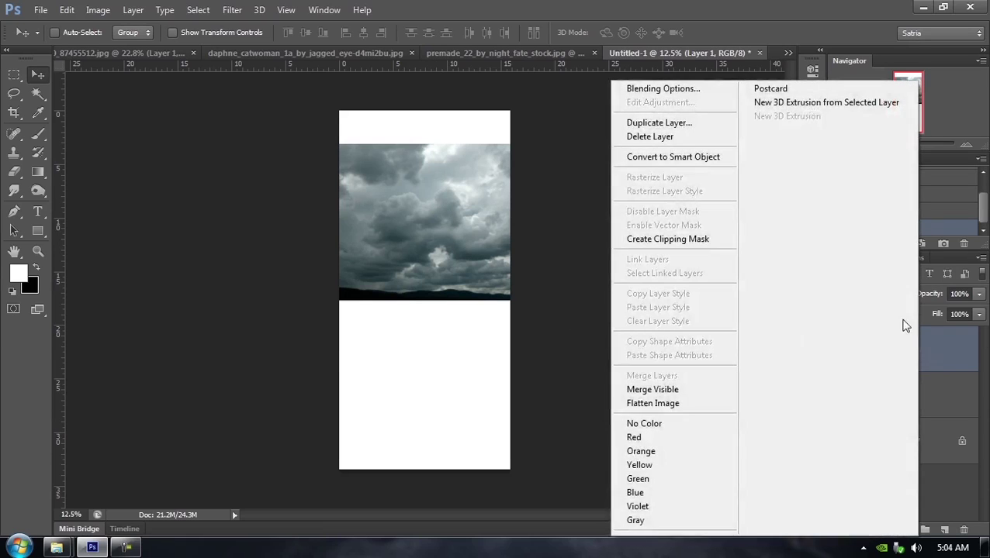
left_click(682, 243)
scroll(368, 187, "up", 5)
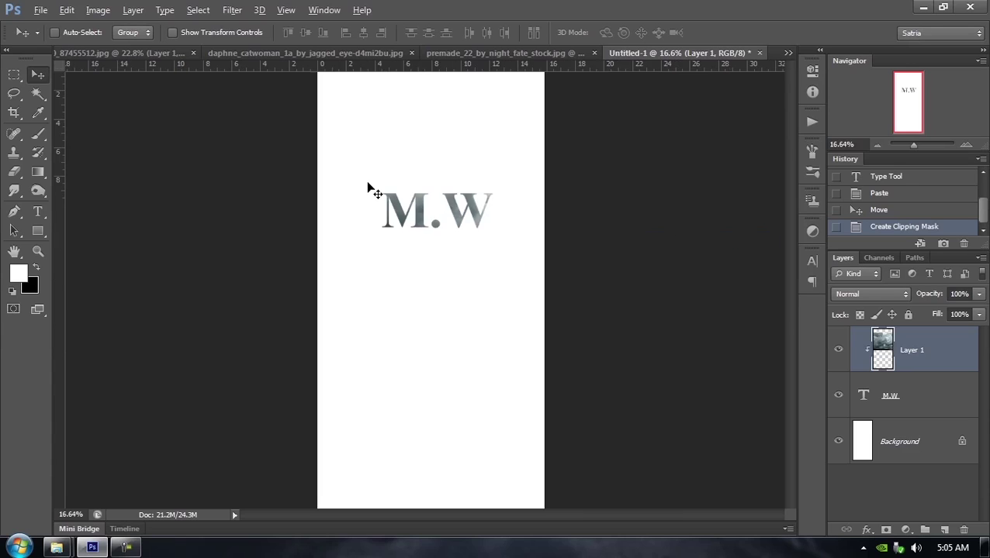
left_click_drag(630, 269, 559, 309)
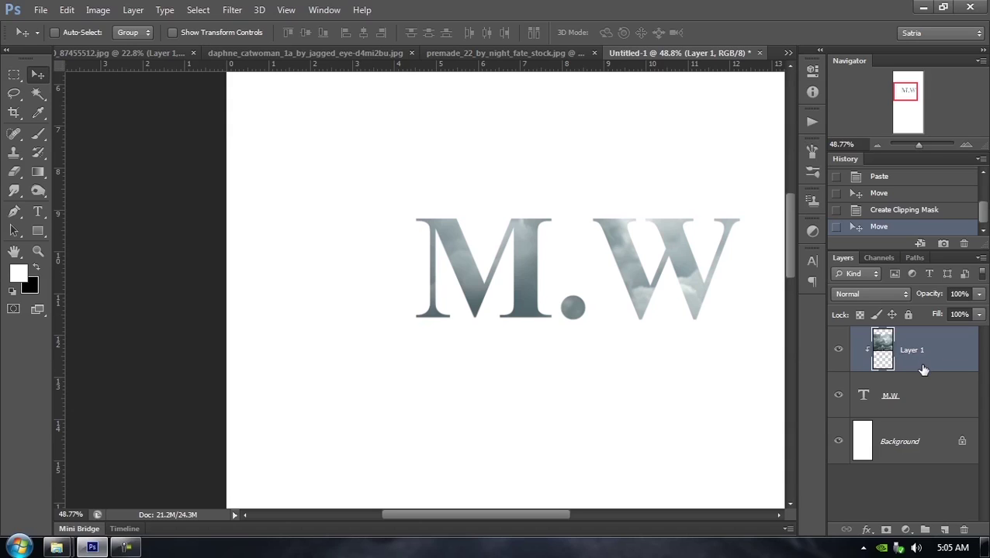
left_click_drag(681, 234, 557, 252)
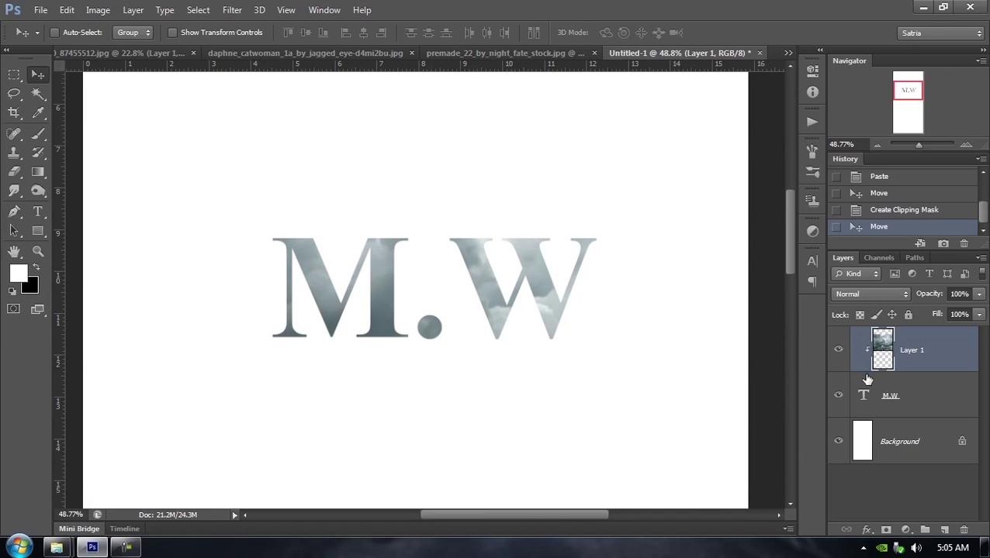
Step: Release the sky layer's clipping mask to show the full sky image over the text
right_click(916, 362)
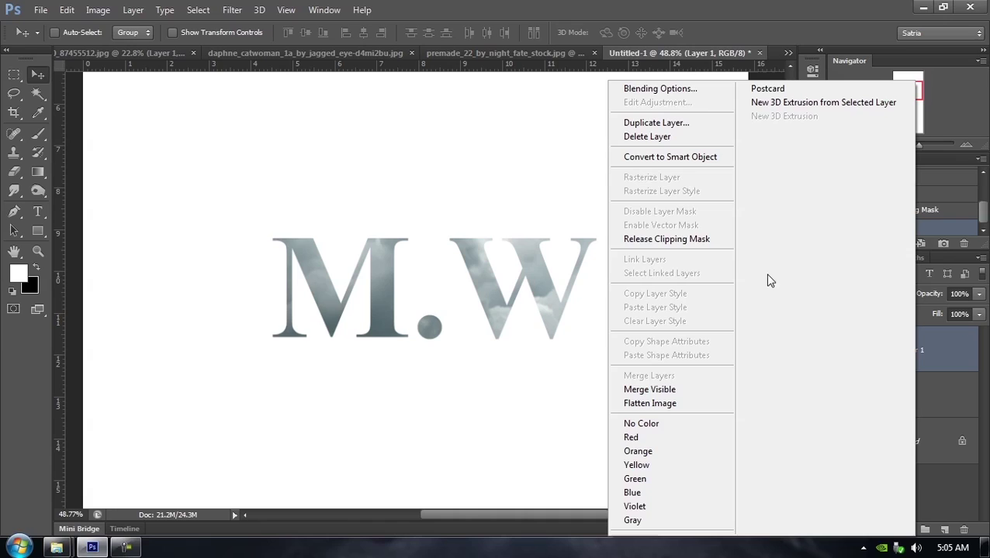
left_click(681, 240)
scroll(543, 266, "down", 1)
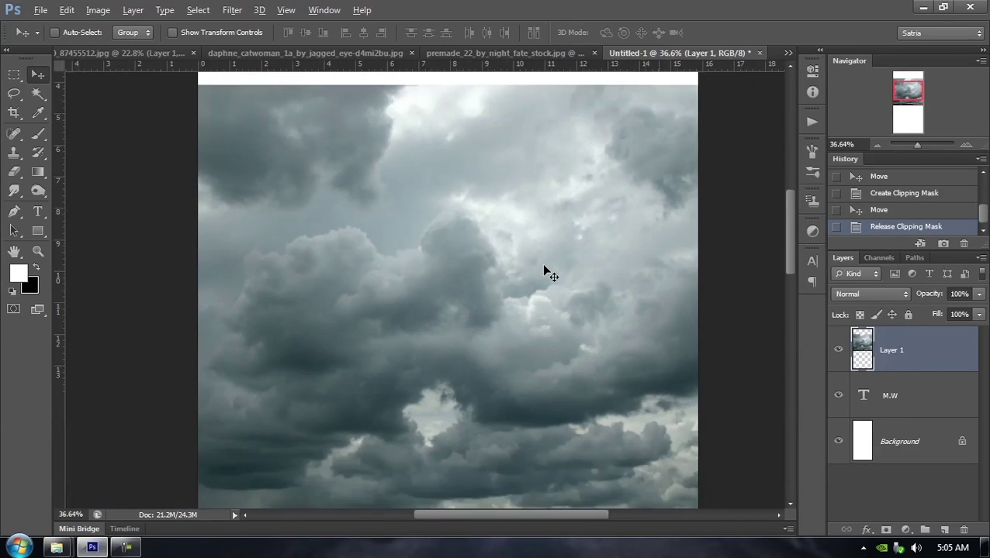
scroll(544, 268, "down", 1)
Step: Clip the sky layer to the M.W text again and move the clouds around inside the letters
right_click(923, 366)
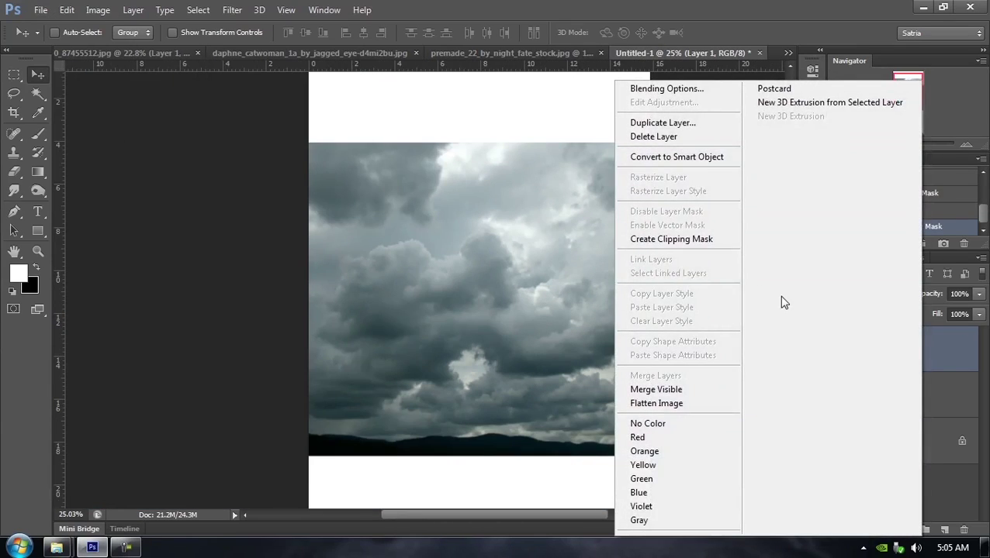
left_click(698, 239)
left_click_drag(501, 272, 610, 245)
left_click_drag(577, 283, 451, 275)
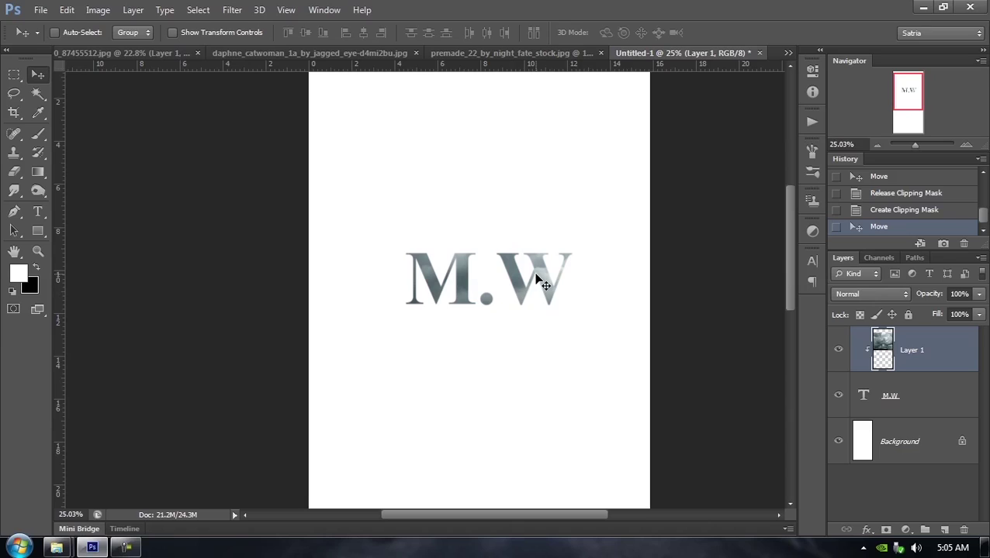
Step: Hide the M.W text layer and release the clipping mask of the sky layer above it
left_click(838, 397)
left_click(889, 374, "alt")
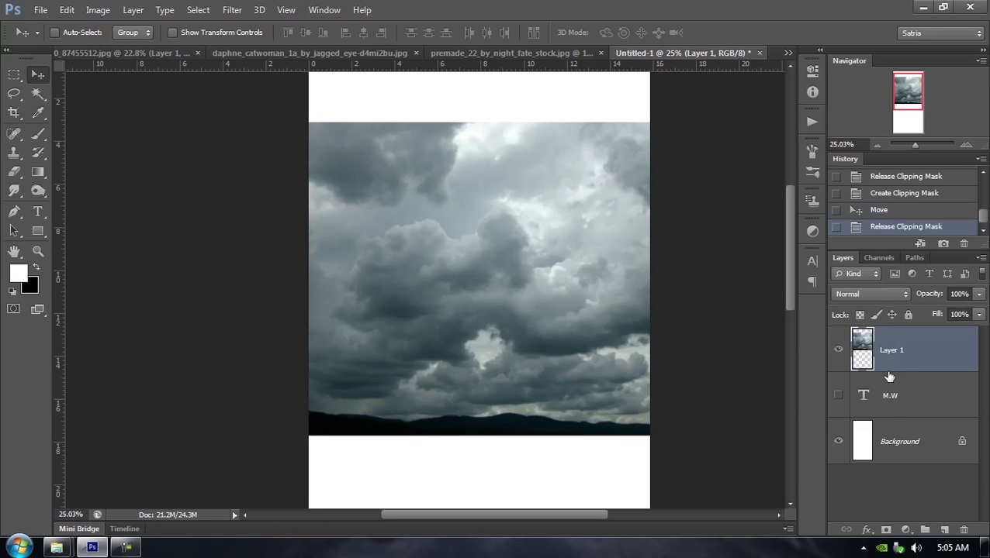
Step: Try a layer mask on the sky layer from a rectangular marquee among the clouds, undo it and clear the selection
left_click(13, 78)
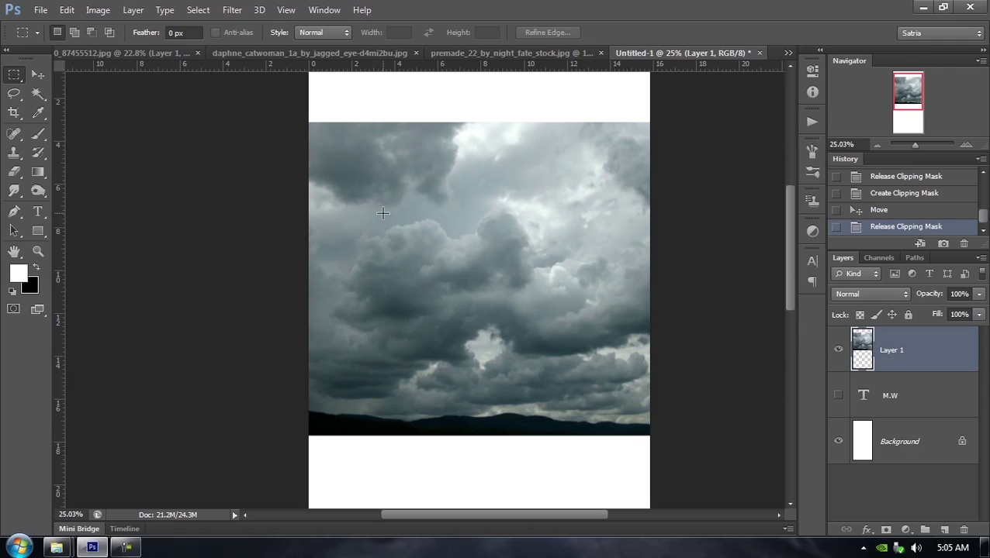
left_click_drag(382, 200, 451, 274)
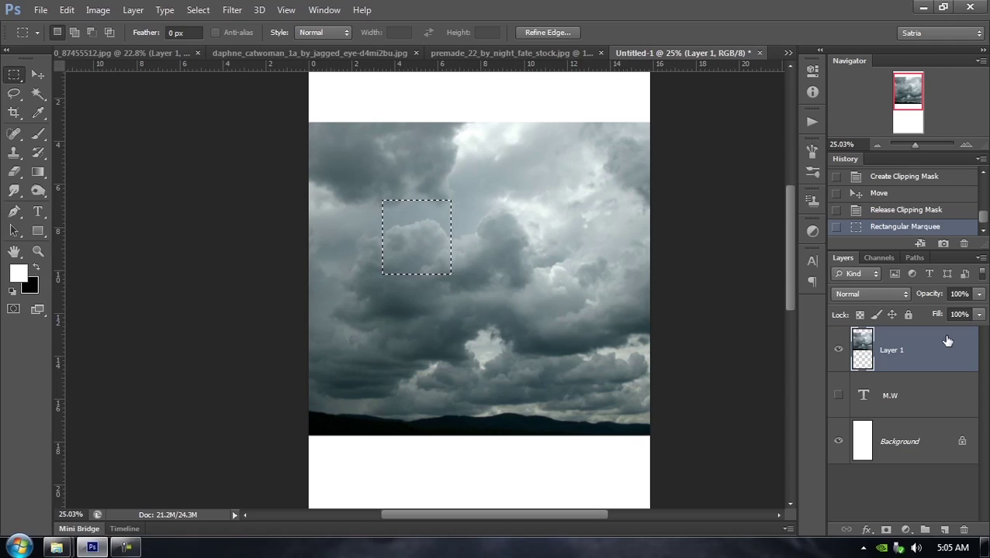
key("ctrl+z")
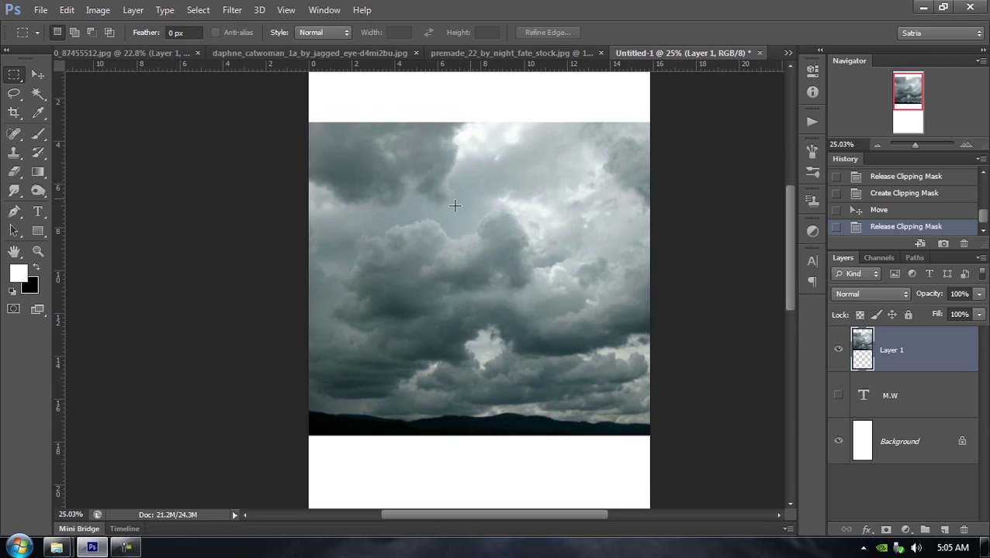
left_click_drag(423, 181, 531, 304)
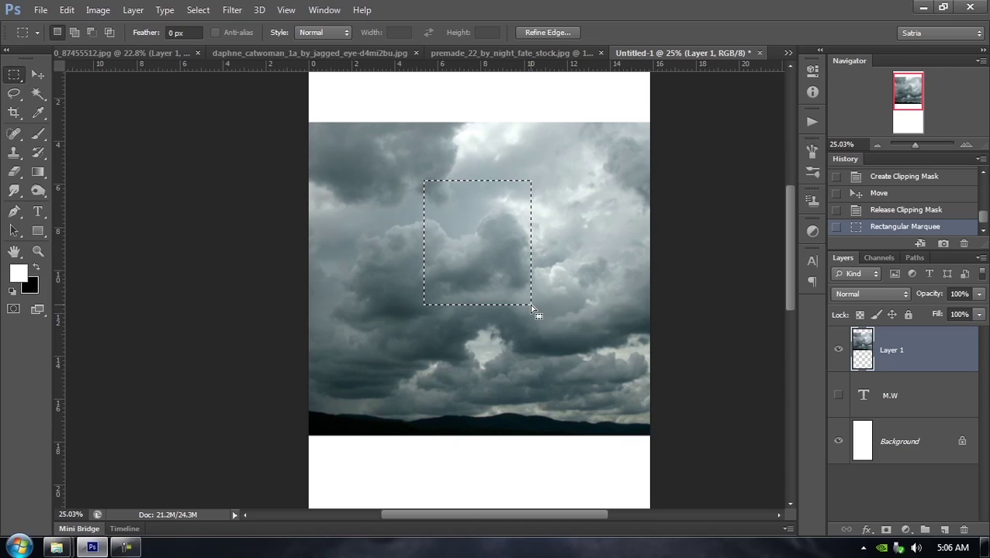
left_click(886, 530)
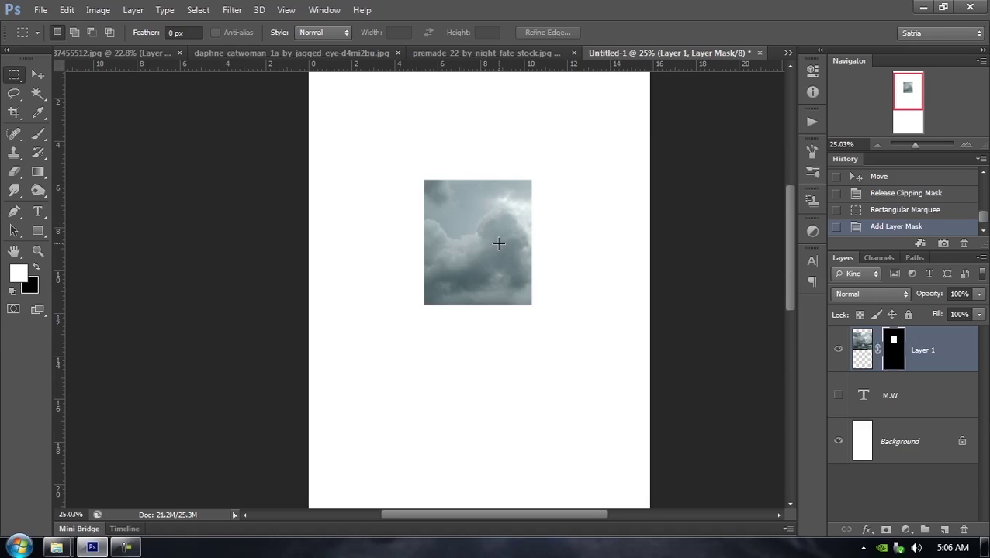
key("ctrl+z")
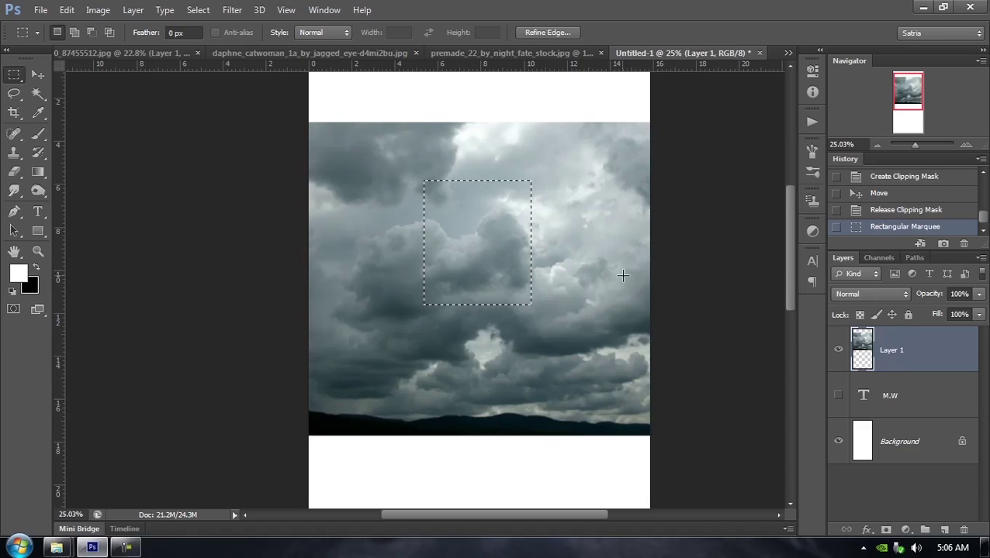
key("ctrl+d")
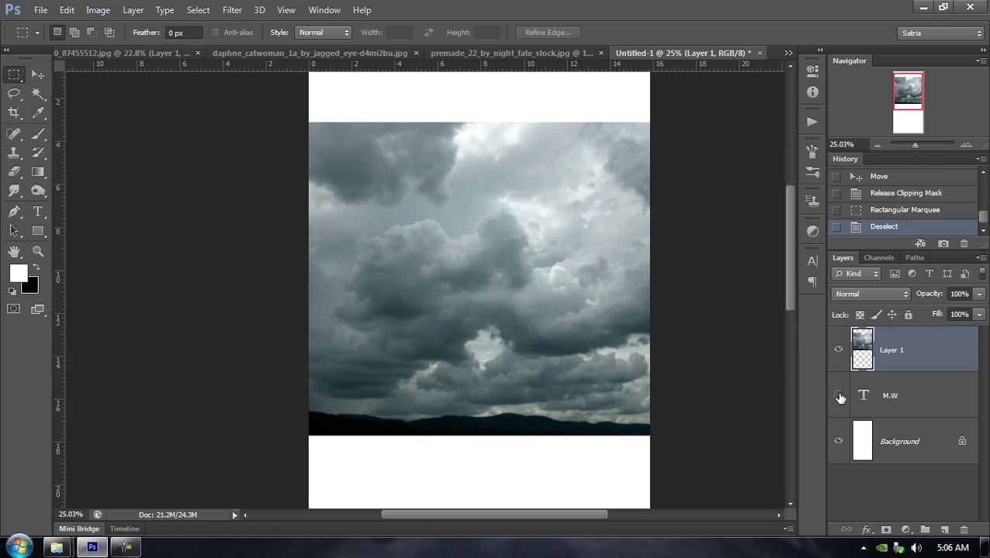
Step: Show the M.W text layer and clip the sky layer to it, finishing with the Move tool active
right_click(921, 357)
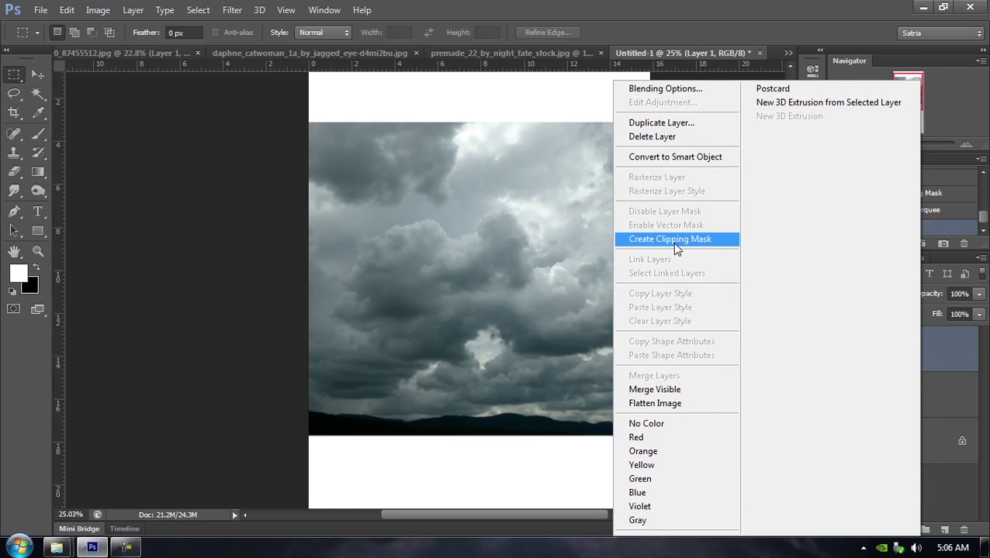
left_click(795, 6)
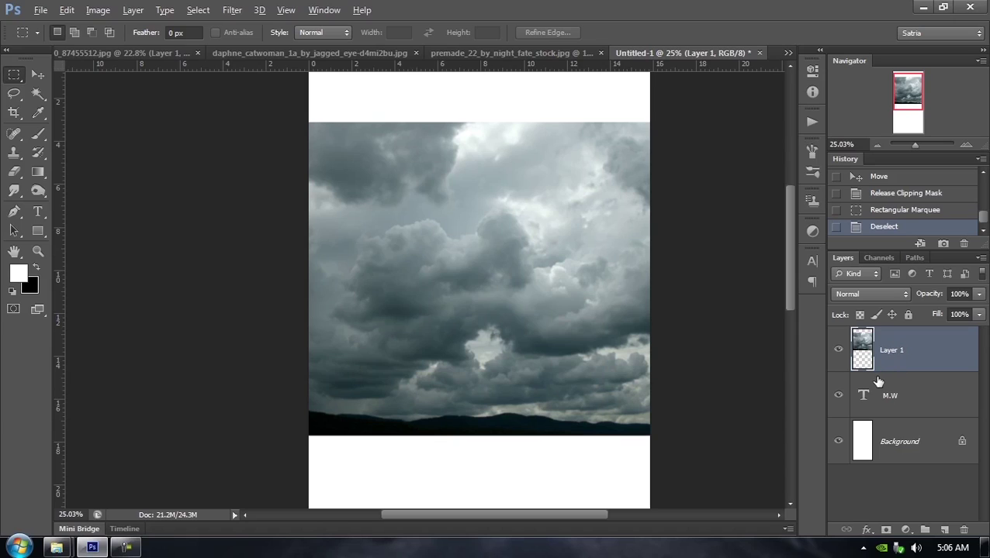
key("alt")
key("alt")
left_click(881, 373, "alt")
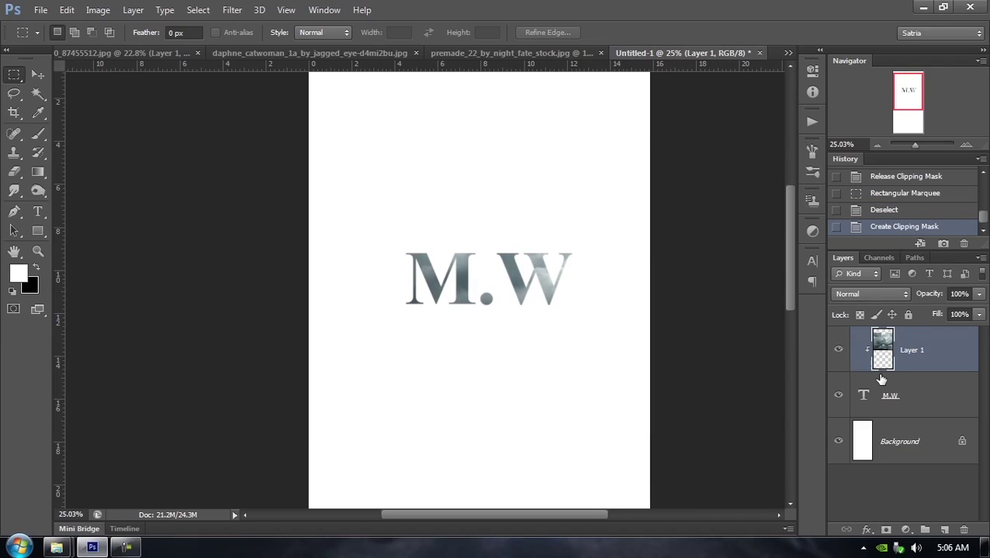
left_click(37, 74)
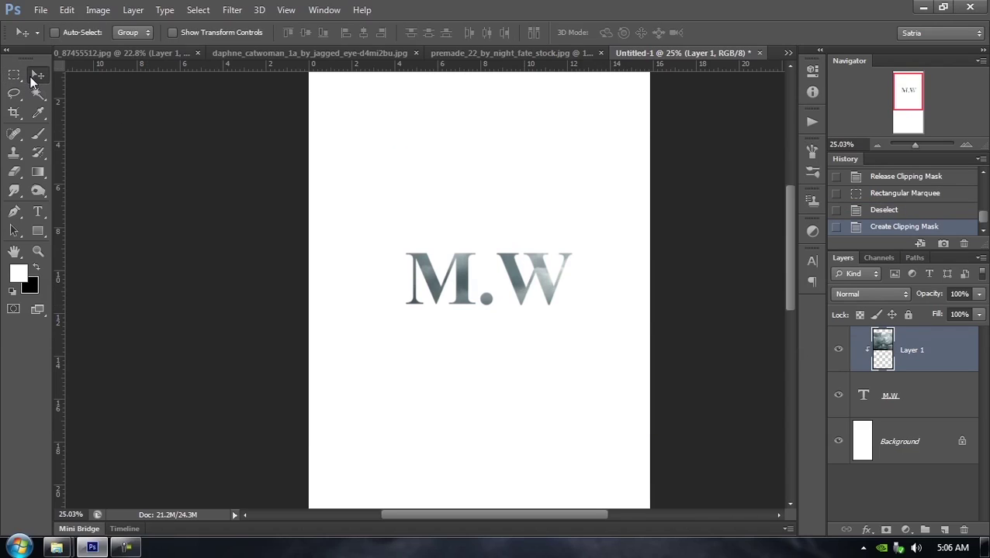
Step: Move the clipped sky layer around so its lighter clouds fill the M.W letters
left_click_drag(513, 305, 479, 341)
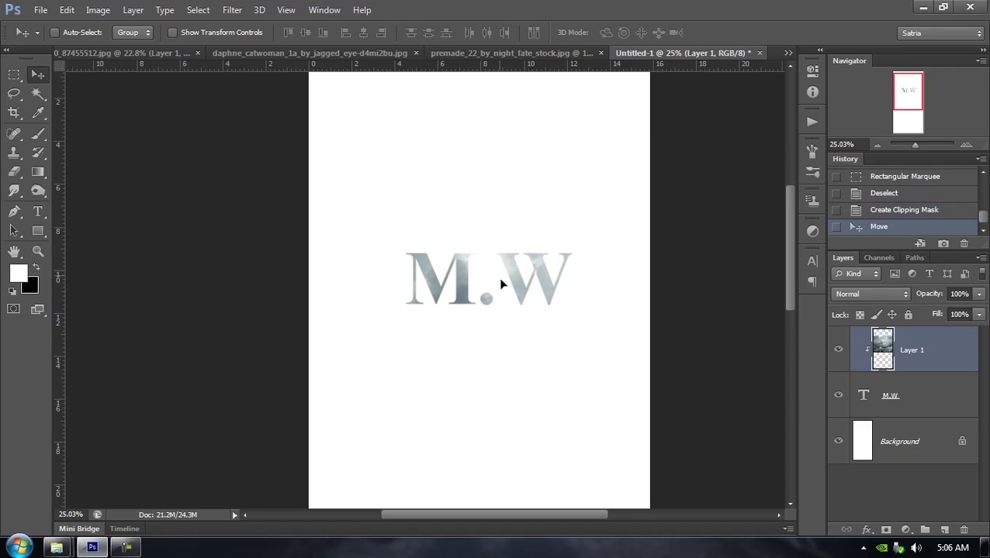
left_click_drag(500, 284, 559, 287)
left_click_drag(455, 292, 488, 301)
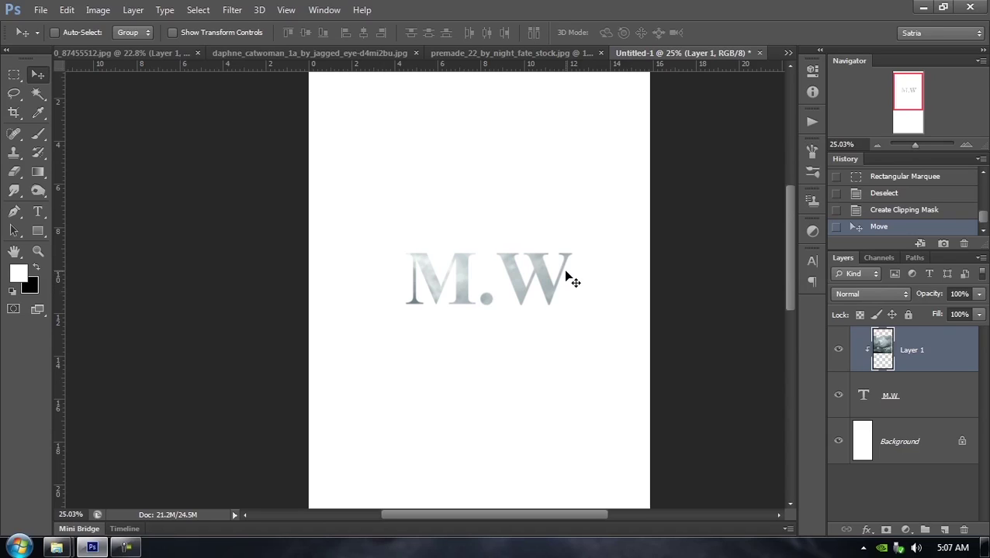
Step: Look over the catwoman composite and the cloudy sky image with the Rectangular Marquee tool set to subtract from the selection
left_click(516, 52)
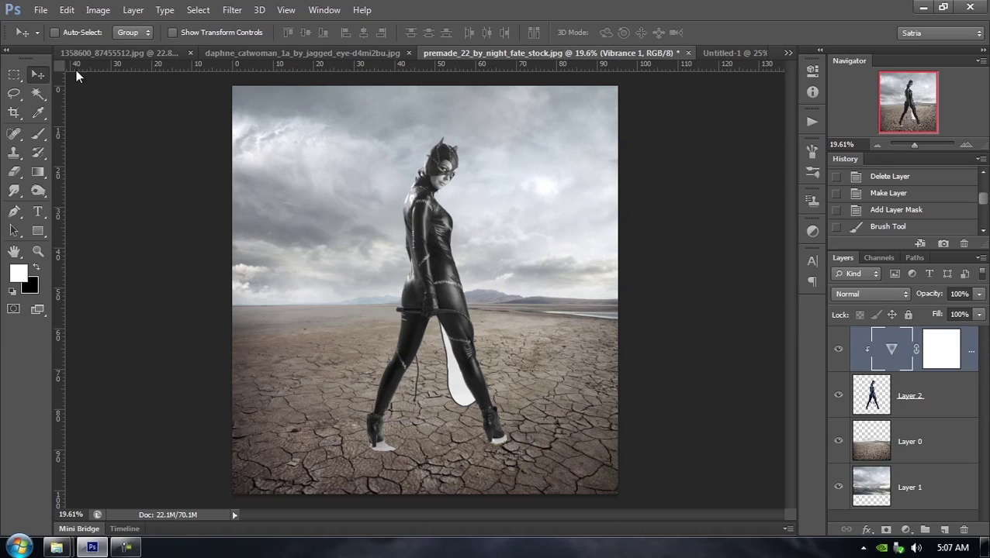
left_click(16, 76)
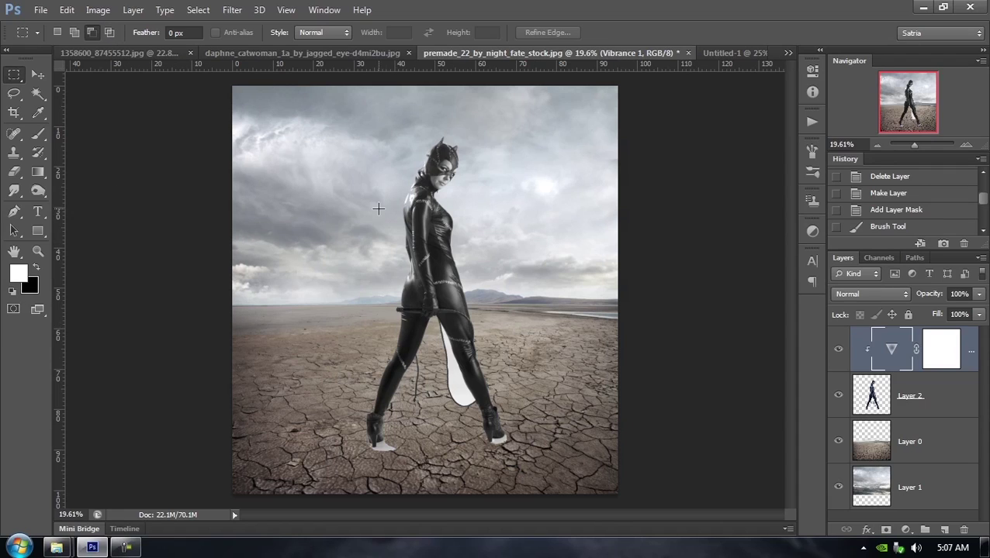
left_click(91, 32)
left_click(91, 56)
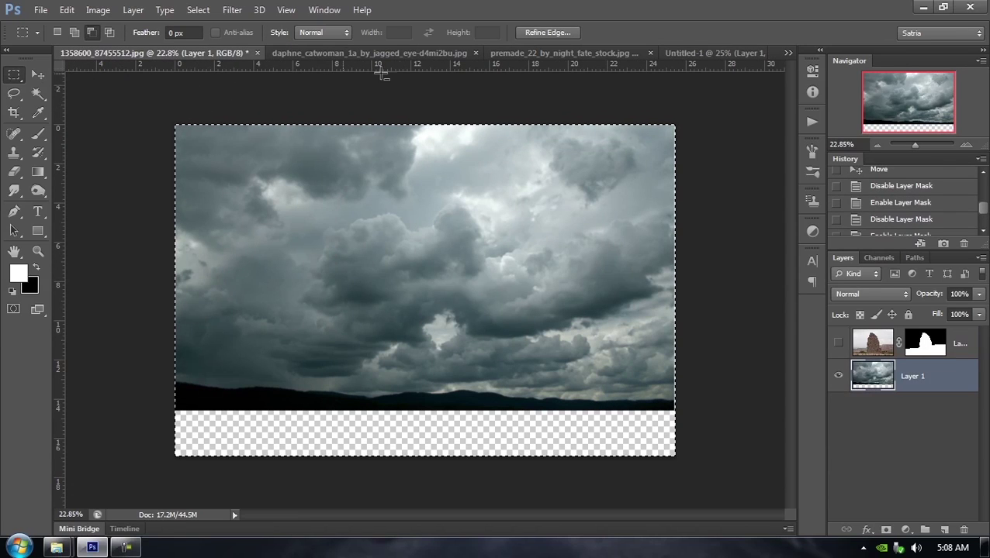
left_click(554, 52)
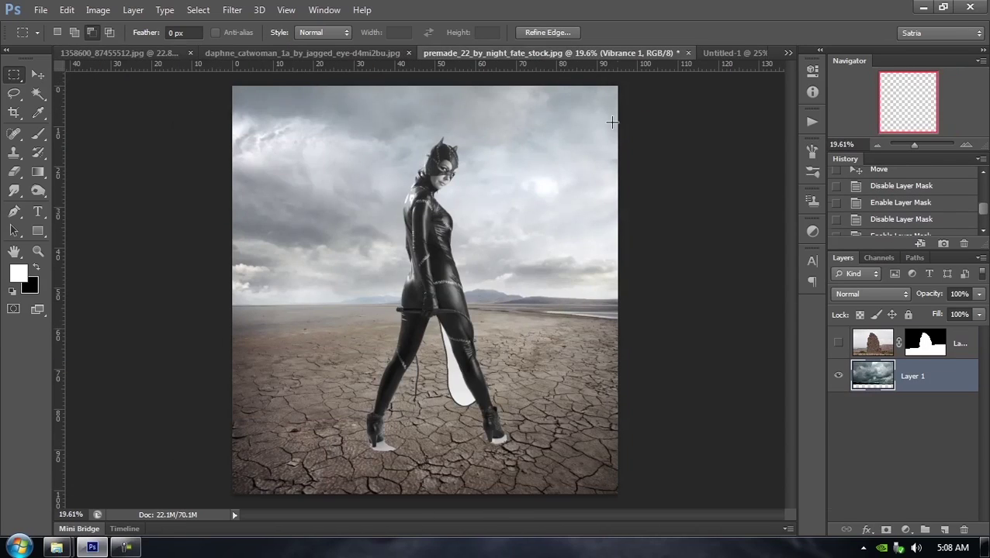
left_click(343, 56)
Step: In 1358600_87455512.jpg, show the masked rock layer and, with the selection cleared, shift the sky layer slightly down behind it
left_click(130, 52)
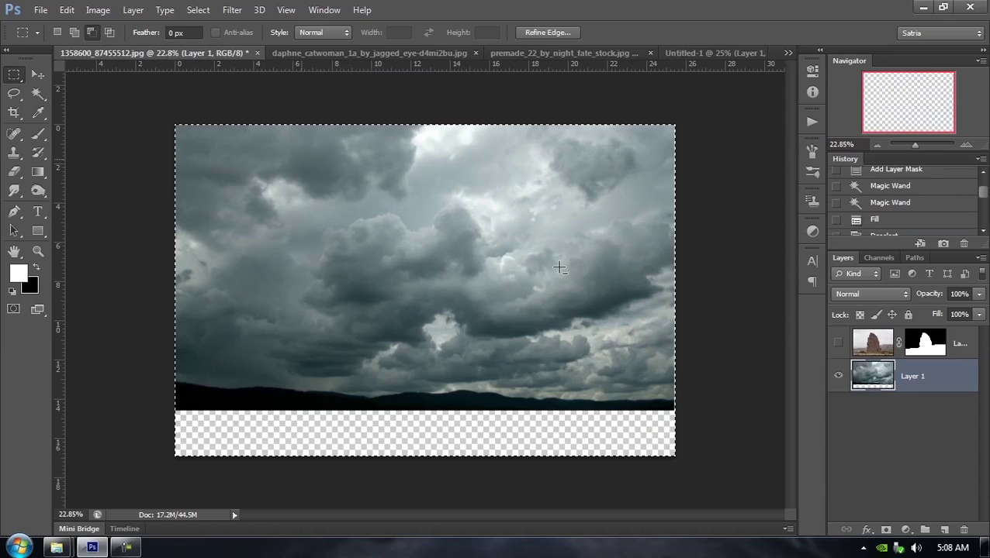
left_click(838, 343)
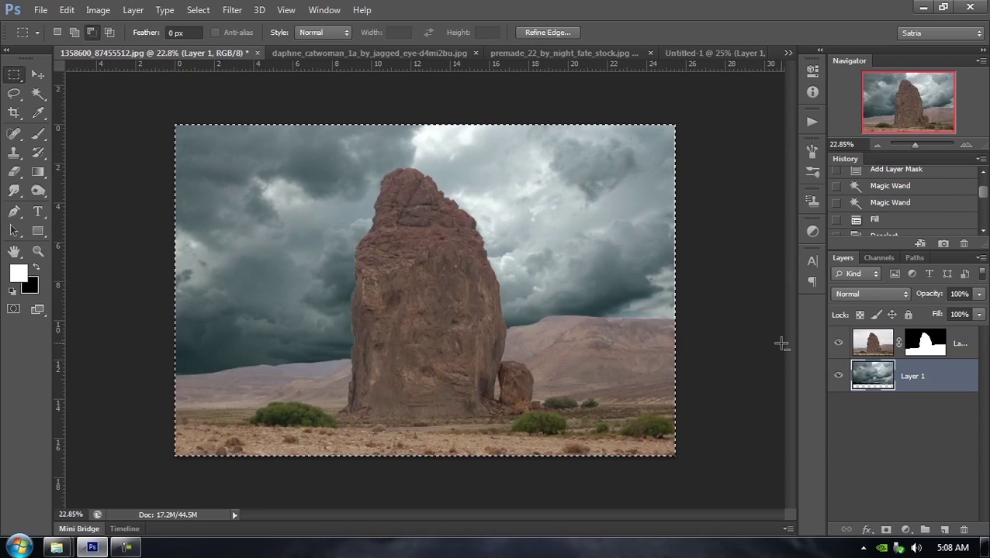
key("ctrl+d")
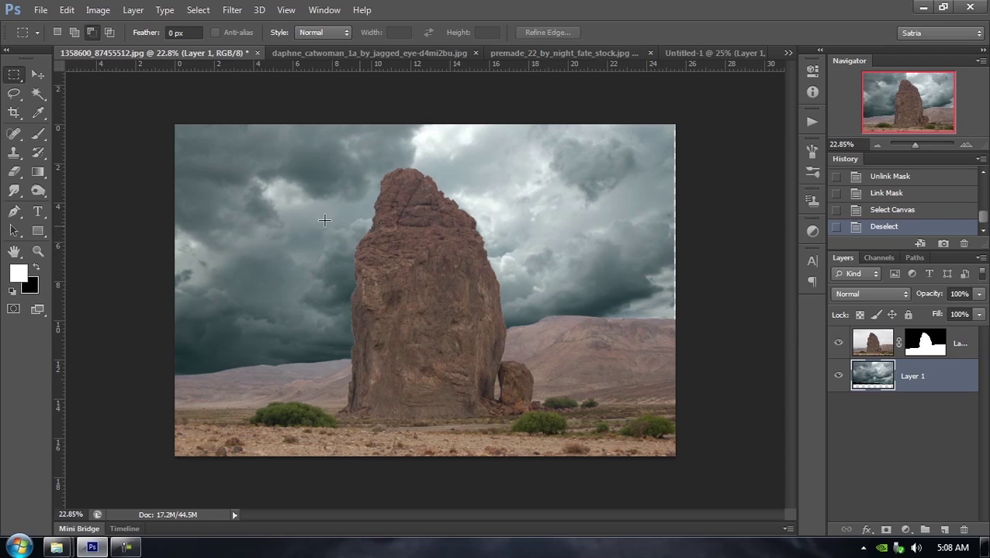
left_click(38, 73)
left_click_drag(250, 290, 248, 325)
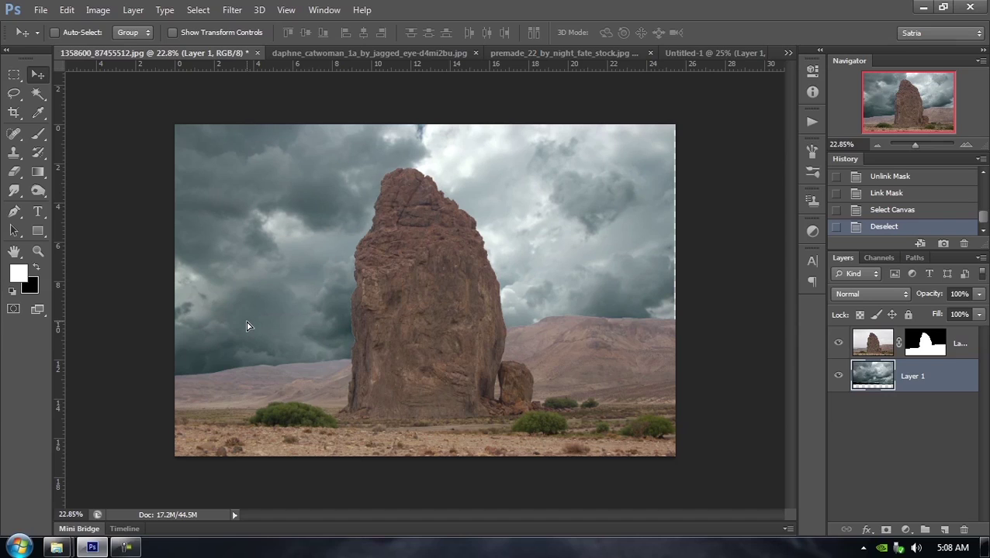
Step: Review the finished M.W text, catwoman and rock documents to compare their clipping masks and layer masks
left_click(694, 54)
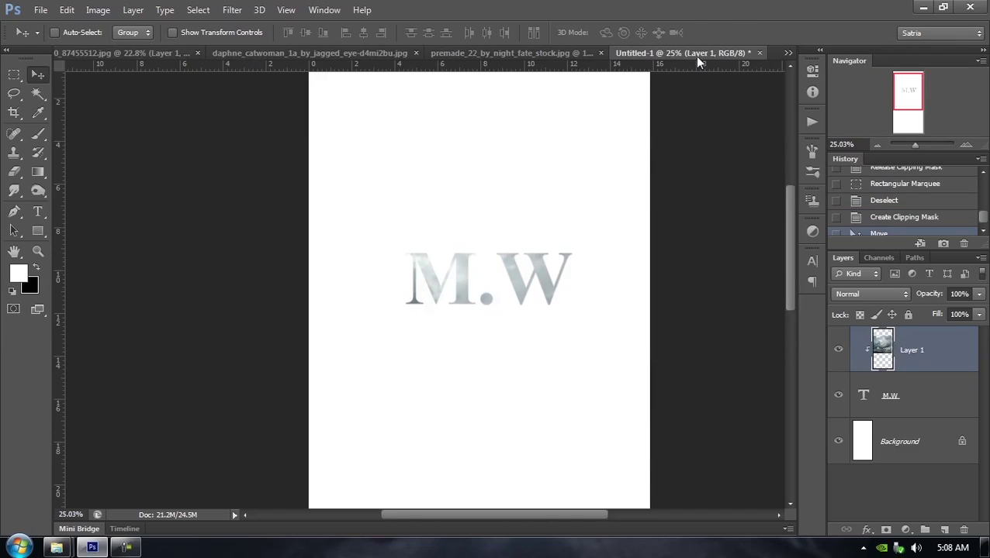
left_click(478, 53)
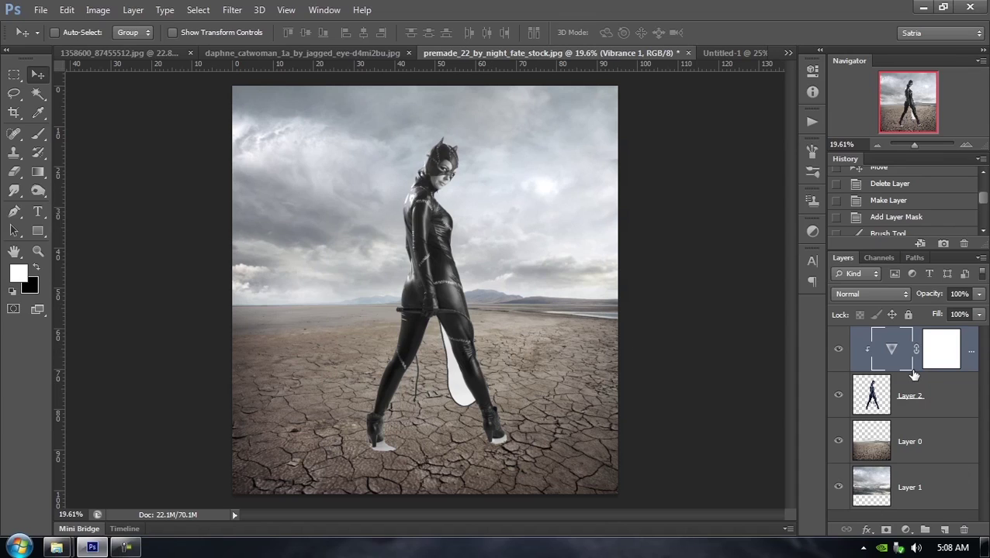
left_click(734, 53)
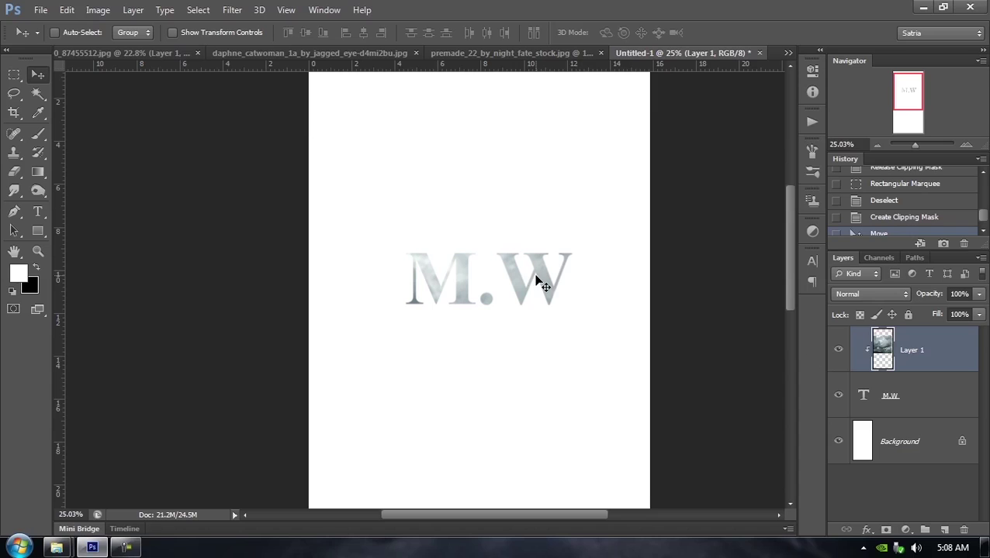
left_click(504, 54)
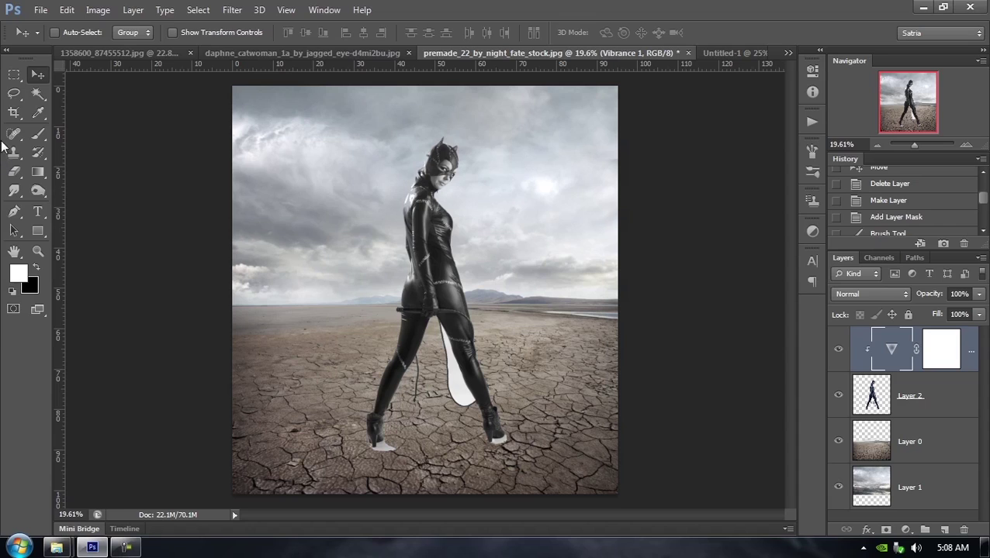
left_click(115, 54)
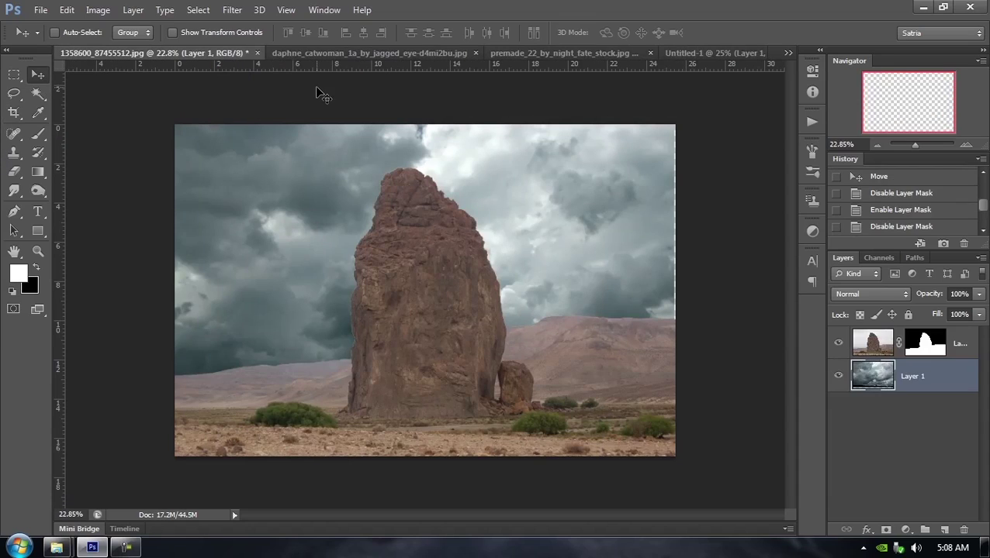
left_click(353, 54)
left_click(542, 54)
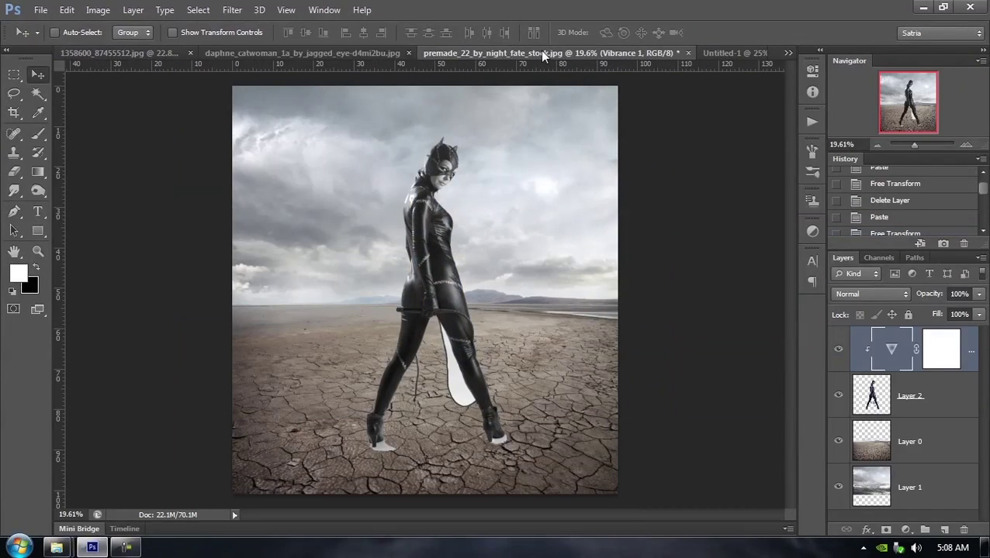